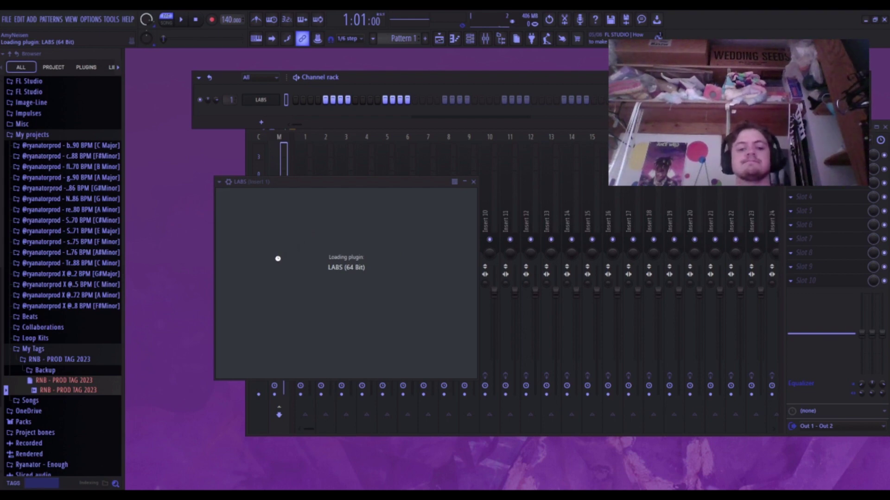
Load the Autograph Grand: The Grand piano preset in LABS and open the instrument's piano roll.
{"action": "left_click", "coordinate": [352, 223]}
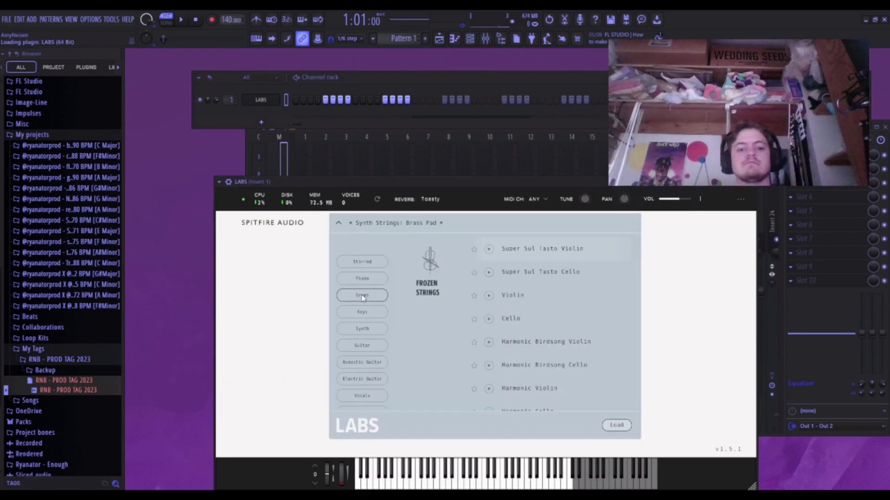
{"action": "left_click", "coordinate": [361, 279]}
{"action": "left_click", "coordinate": [511, 407]}
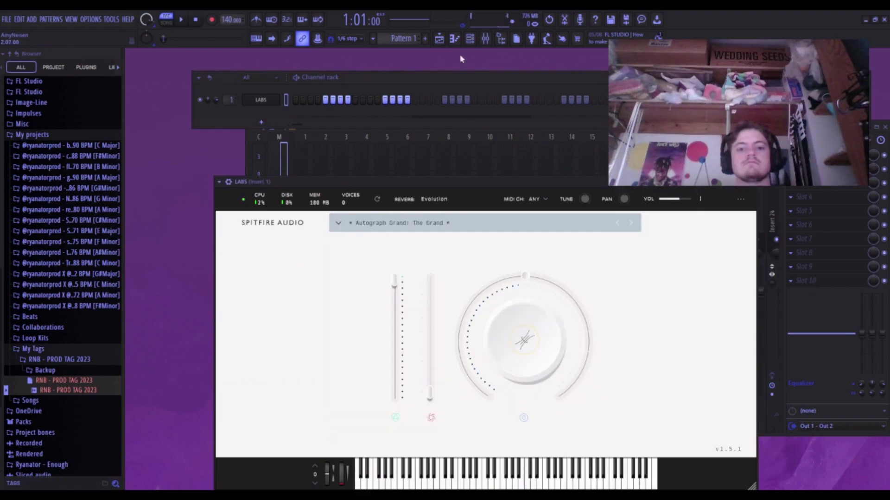
{"action": "key", "text": "F7"}
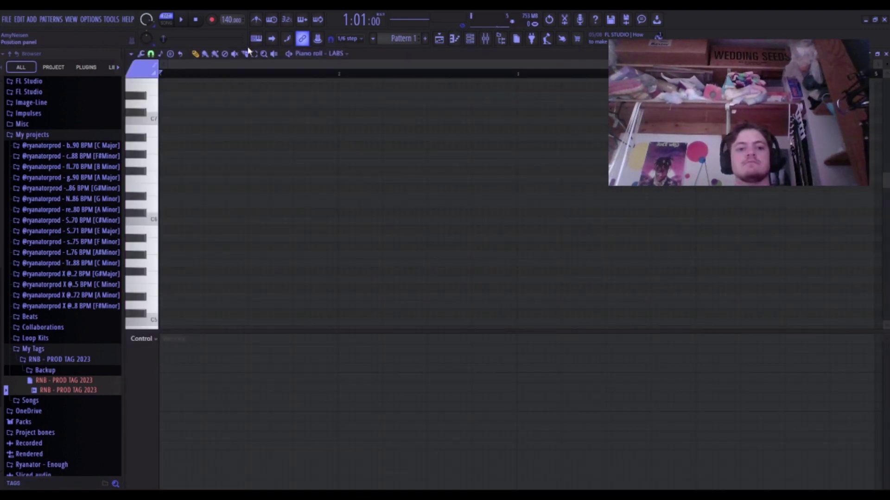
{"action": "left_click", "coordinate": [297, 141]}
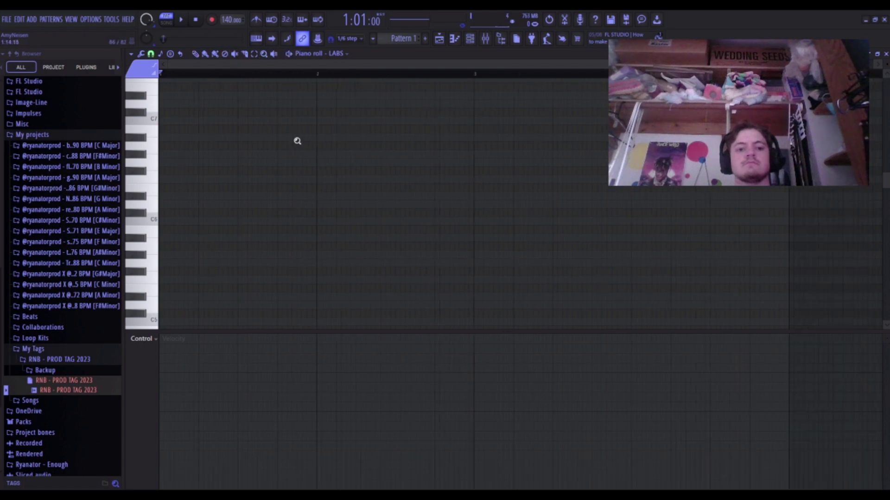
{"action": "left_click_drag", "start_coordinate": [212, 107], "coordinate": [843, 343]}
{"action": "left_click", "coordinate": [266, 192]}
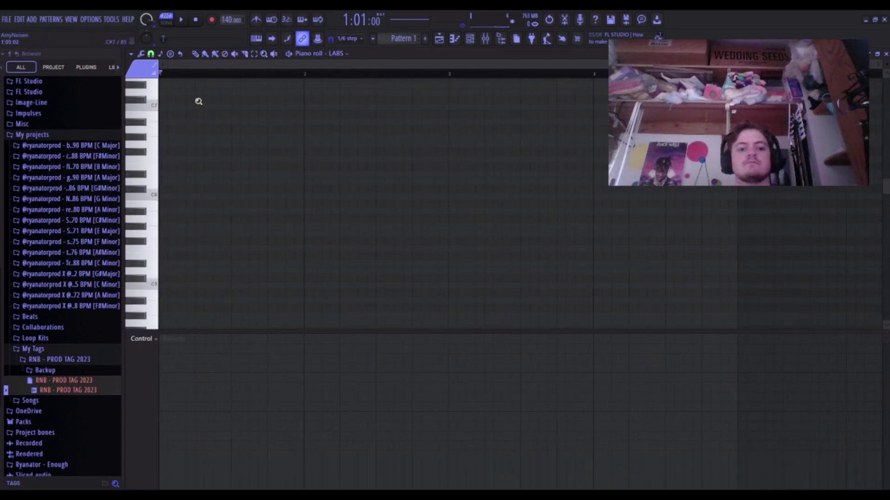
{"action": "left_click_drag", "start_coordinate": [197, 97], "coordinate": [782, 331]}
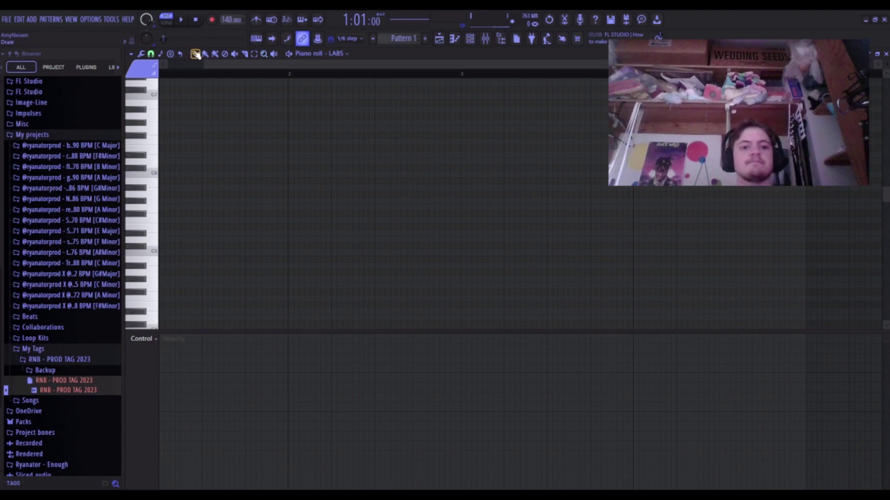
{"action": "scroll", "coordinate": [171, 240], "scroll_direction": "down", "scroll_amount": 3}
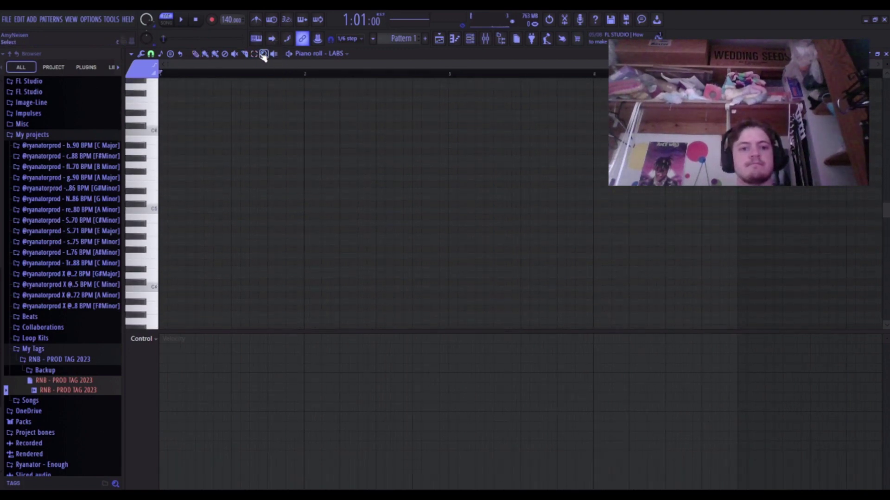
{"action": "left_click_drag", "start_coordinate": [200, 87], "coordinate": [833, 328]}
{"action": "right_click", "coordinate": [235, 93]}
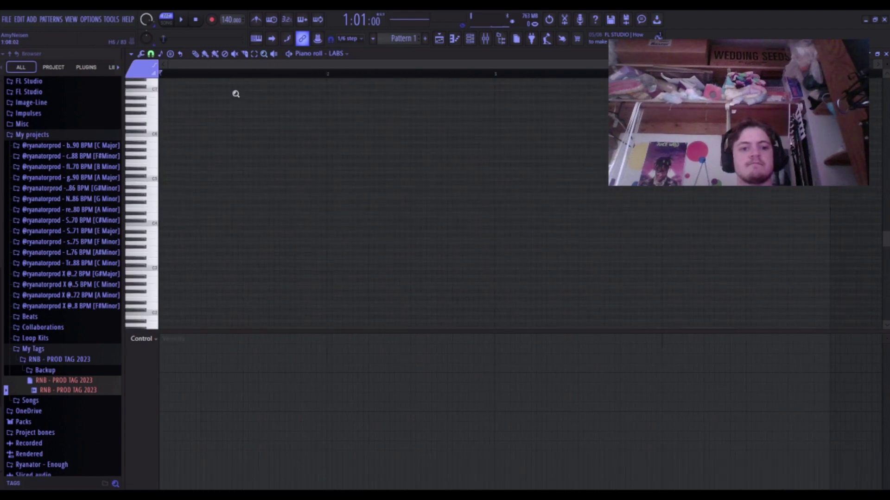
{"action": "left_click_drag", "start_coordinate": [208, 111], "coordinate": [620, 350]}
{"action": "left_click_drag", "start_coordinate": [244, 133], "coordinate": [328, 207]}
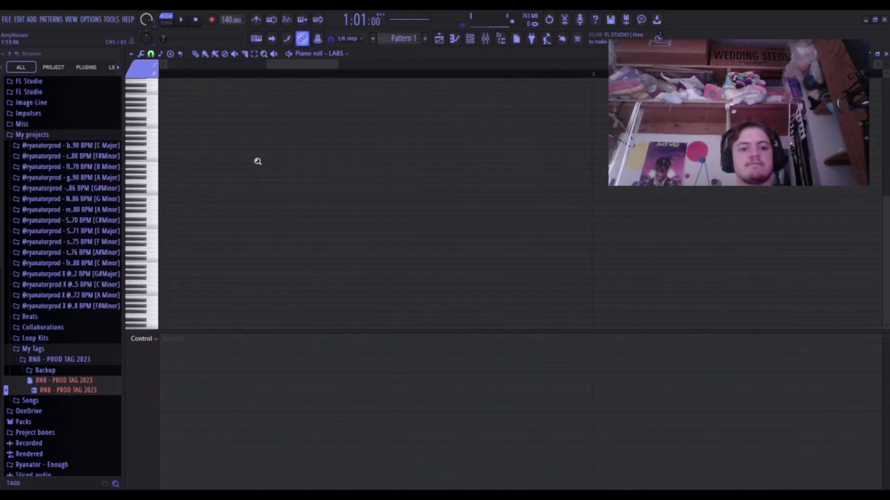
{"action": "left_click_drag", "start_coordinate": [242, 146], "coordinate": [663, 234]}
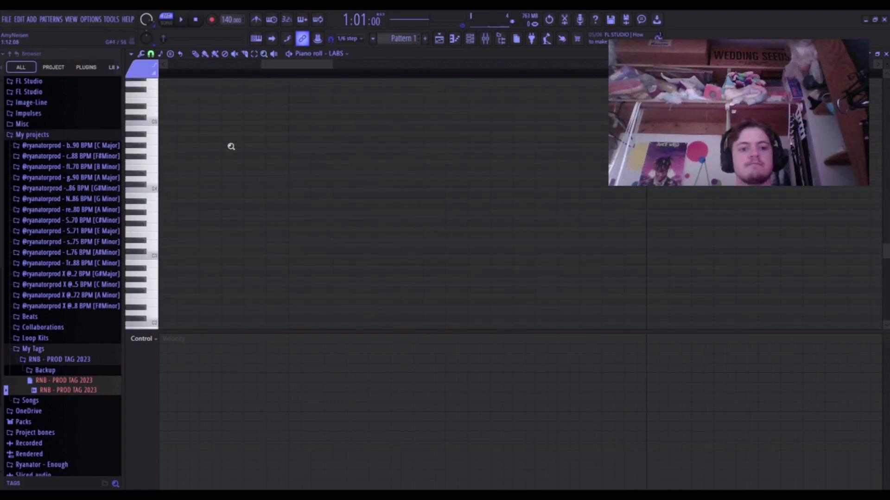
{"action": "left_click_drag", "start_coordinate": [231, 88], "coordinate": [295, 139]}
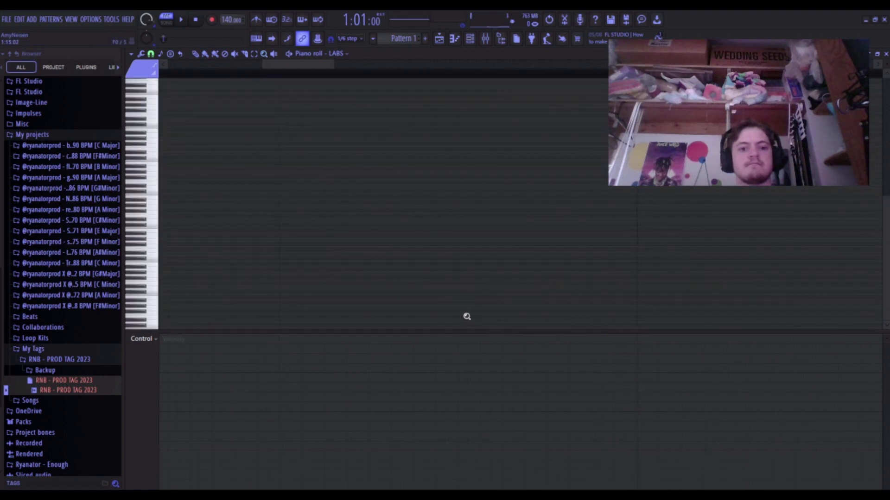
Draw a C# minor chord of two-step notes on C#4, E4 and G#4 at the start of bar 1.
{"action": "left_click", "coordinate": [196, 55]}
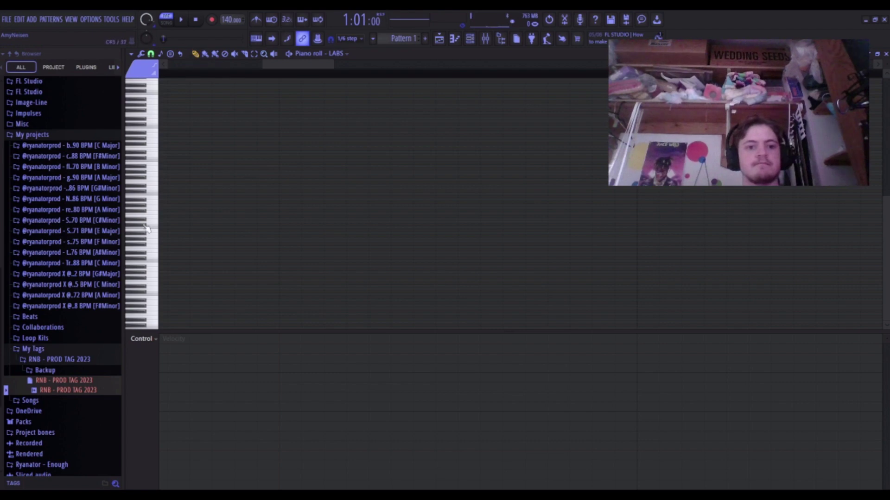
{"action": "mouse_move", "coordinate": [201, 214]}
{"action": "left_mouse_down"}
{"action": "mouse_move", "coordinate": [70, 223]}
{"action": "mouse_move", "coordinate": [44, 188]}
{"action": "left_mouse_up"}
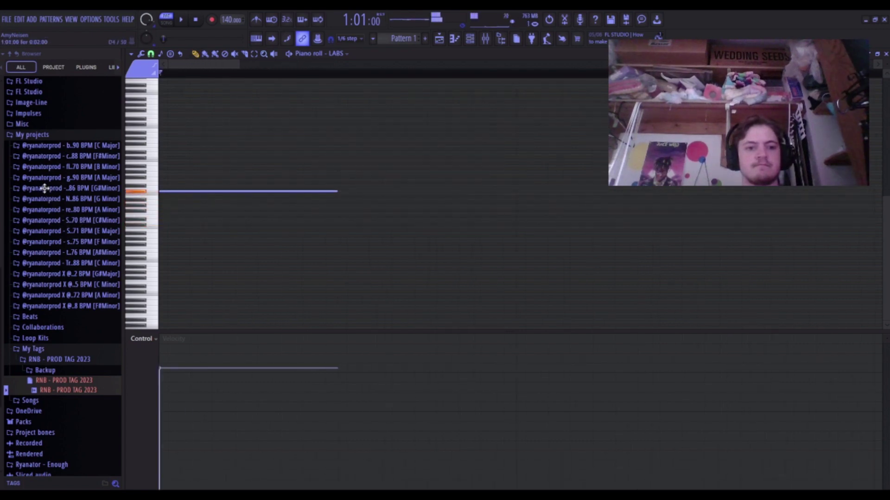
{"action": "left_click", "coordinate": [185, 180]}
{"action": "mouse_move", "coordinate": [144, 180]}
{"action": "left_mouse_down"}
{"action": "mouse_move", "coordinate": [165, 165]}
{"action": "mouse_move", "coordinate": [149, 173]}
{"action": "left_mouse_up"}
{"action": "scroll", "coordinate": [297, 178], "scroll_direction": "down", "scroll_amount": 5}
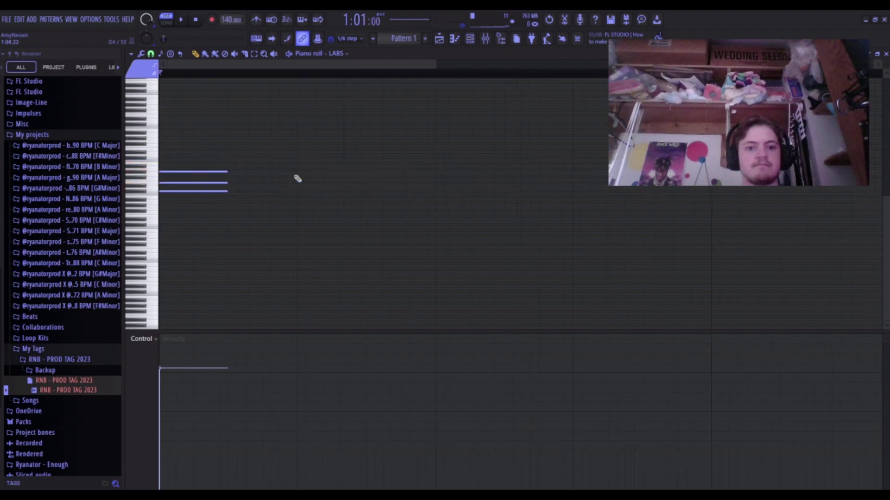
Extend the three chord notes to a full bar and set the project tempo to 91 BPM.
{"action": "left_click", "coordinate": [151, 53]}
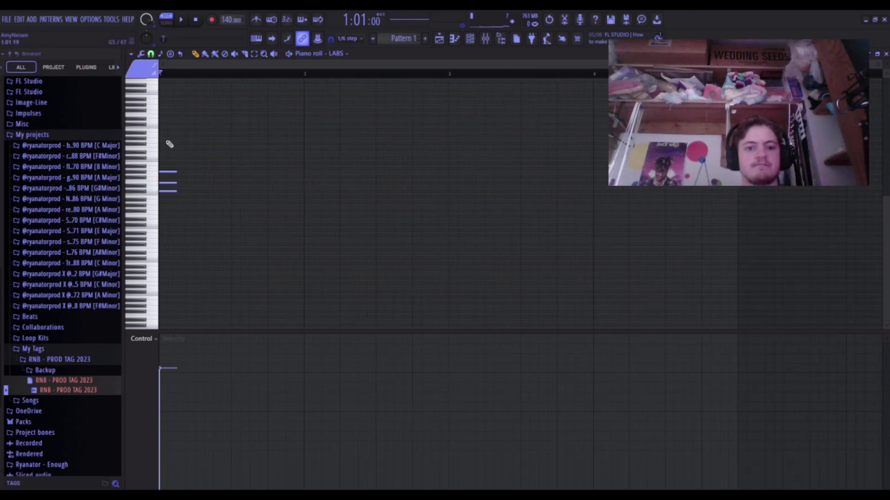
{"action": "key", "text": "ctrl+l"}
{"action": "mouse_move", "coordinate": [230, 20]}
{"action": "left_mouse_down"}
{"action": "mouse_move", "coordinate": [230, 30]}
{"action": "mouse_move", "coordinate": [231, 20]}
{"action": "left_mouse_up"}
Slice the chord notes at the middle of bar 1 and keep only the first eight steps.
{"action": "left_click", "coordinate": [244, 54]}
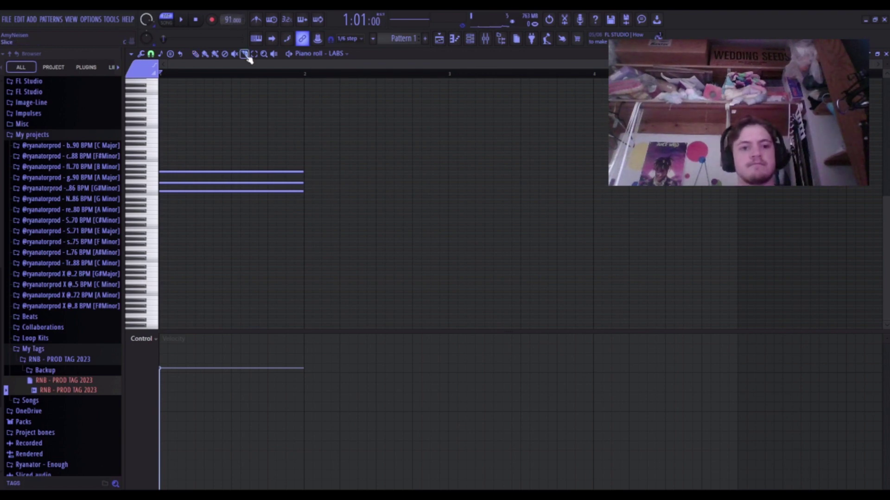
{"action": "left_click_drag", "start_coordinate": [231, 98], "coordinate": [232, 214]}
{"action": "left_click", "coordinate": [195, 54]}
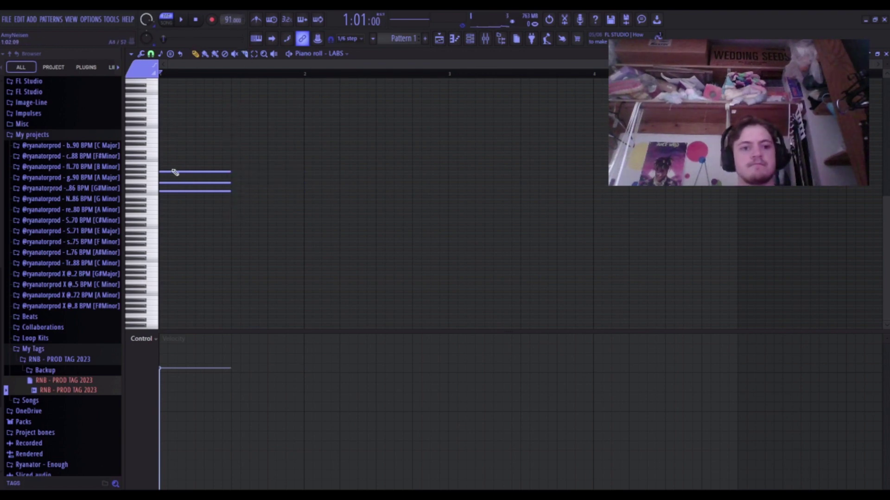
Add a copy of the chord's C#4 root one octave lower on C#3 and play back the chord.
{"action": "left_click", "coordinate": [186, 191]}
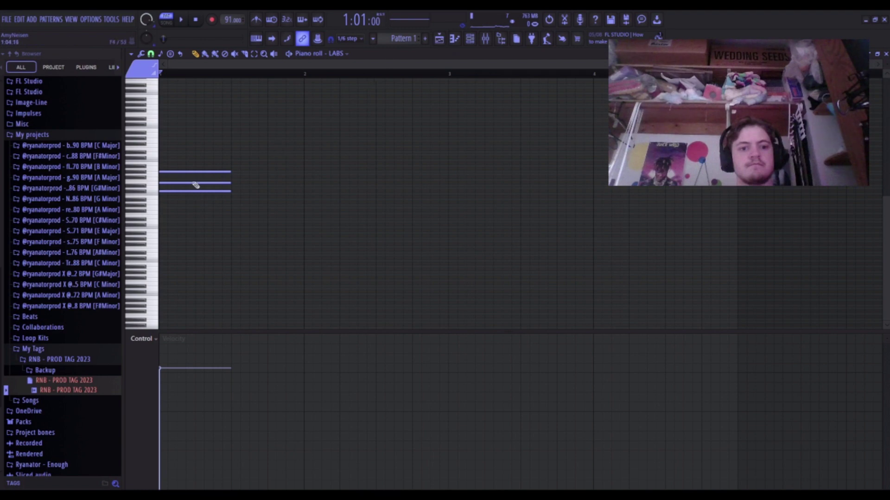
{"action": "left_click", "coordinate": [200, 190]}
{"action": "key", "text": "ctrl+Down"}
{"action": "key", "text": "space"}
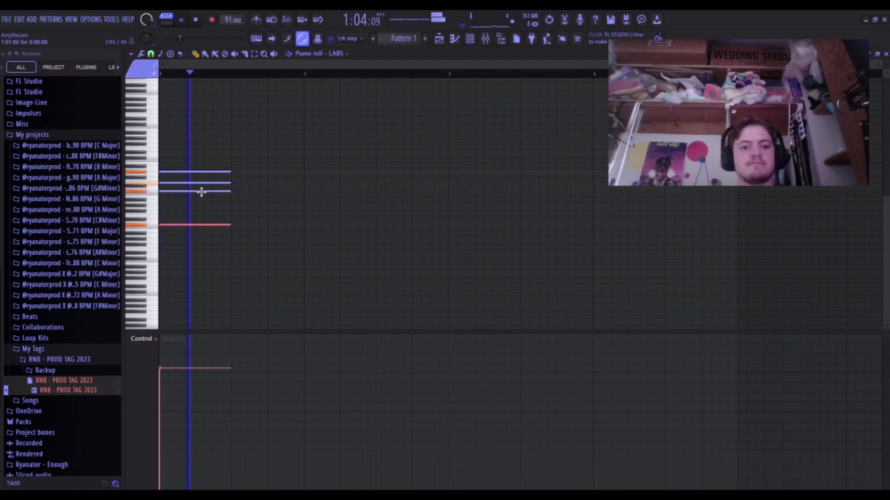
{"action": "key", "text": "space"}
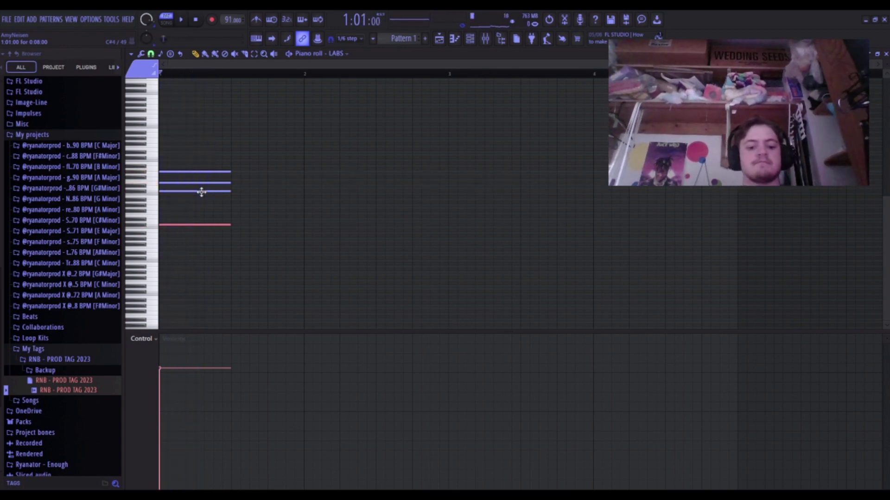
Duplicate the C#3 bass note, raise the copy seven semitones to G#3, and play back the chord.
{"action": "key", "text": "ctrl+v"}
{"action": "key", "text": "shift+Left"}
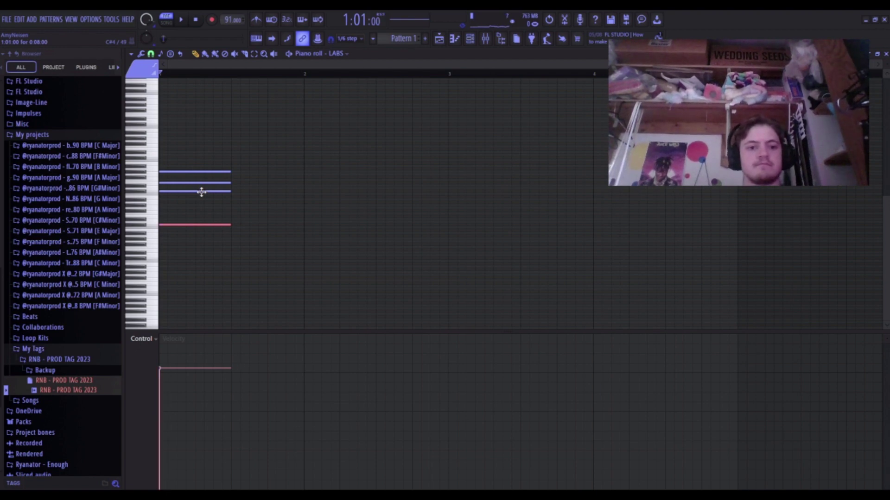
{"action": "key", "text": "shift+Up"}
{"action": "key", "text": "shift+Up"}
{"action": "key", "text": "shift+Up"}
{"action": "key", "text": "shift+Up"}
{"action": "key", "text": "shift+Up"}
{"action": "key", "text": "shift+Up"}
{"action": "key", "text": "shift+Up"}
{"action": "key", "text": "space"}
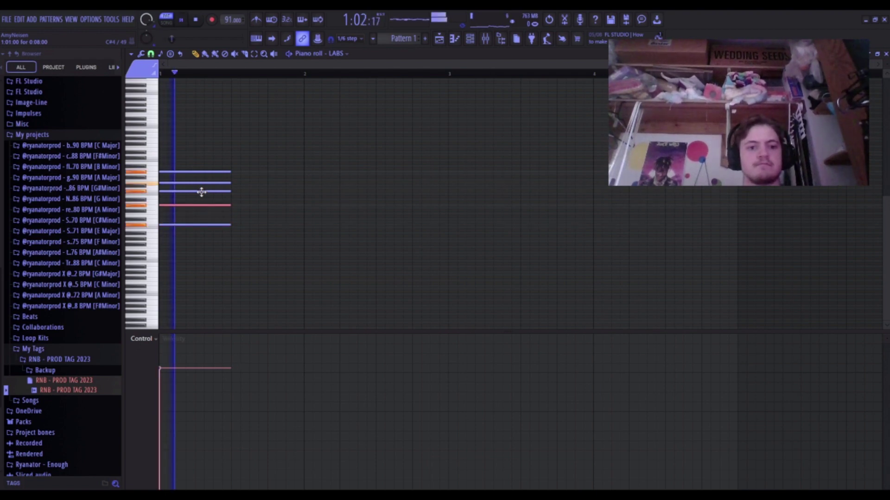
{"action": "left_click", "coordinate": [209, 159], "text": "ctrl"}
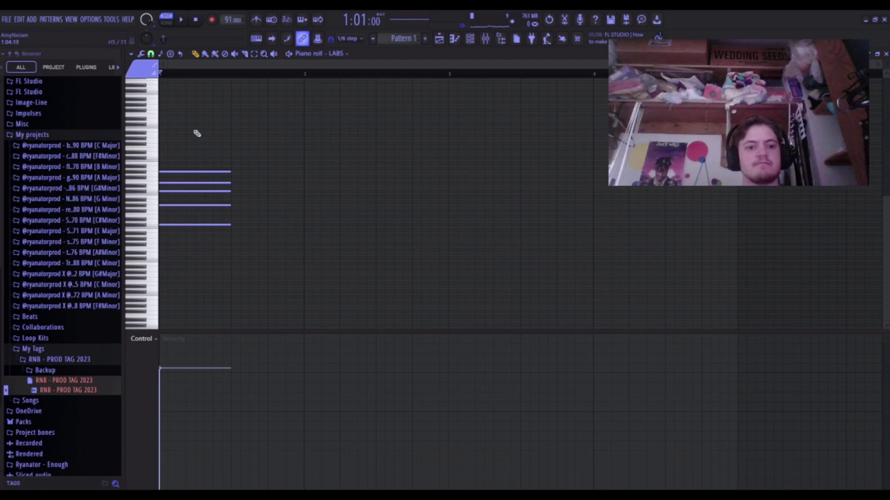
Draw an eight-step G#5 note above the chord at the start of bar 1 and play it back.
{"action": "mouse_move", "coordinate": [187, 134]}
{"action": "left_mouse_down"}
{"action": "mouse_move", "coordinate": [140, 127]}
{"action": "mouse_move", "coordinate": [141, 139]}
{"action": "left_mouse_up"}
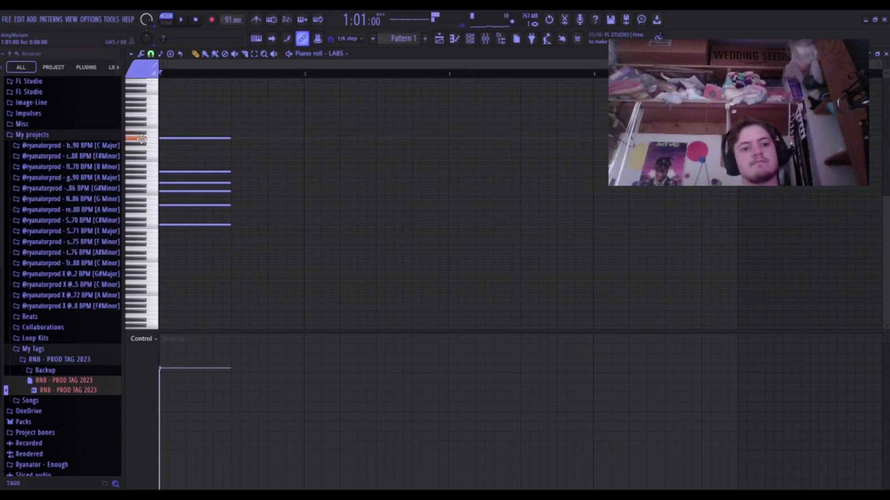
{"action": "key", "text": "space"}
{"action": "key", "text": "space"}
Draw an eight-step B5 note starting at step 3, raise it to around A6, and play back each version.
{"action": "left_click", "coordinate": [176, 130]}
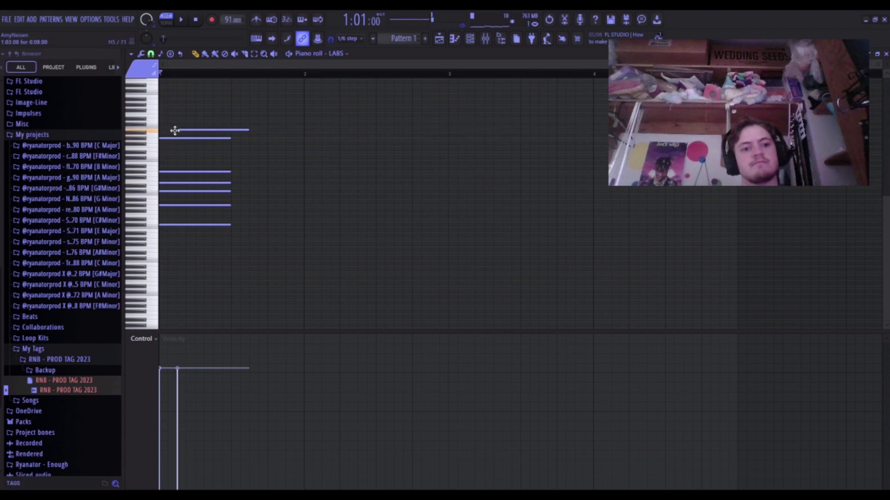
{"action": "key", "text": "space"}
{"action": "key", "text": "space"}
{"action": "left_click_drag", "start_coordinate": [175, 131], "coordinate": [186, 98]}
{"action": "key", "text": "space"}
{"action": "key", "text": "space"}
{"action": "key", "text": "space"}
{"action": "key", "text": "space"}
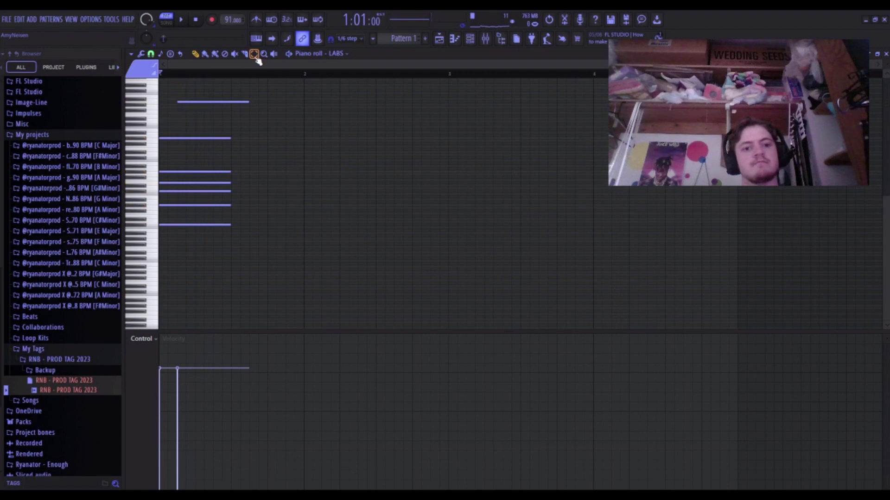
Set the high note at step 3 to G#6 and delete the extra A6 note drawn at step 10.
{"action": "left_click_drag", "start_coordinate": [239, 101], "coordinate": [240, 101]}
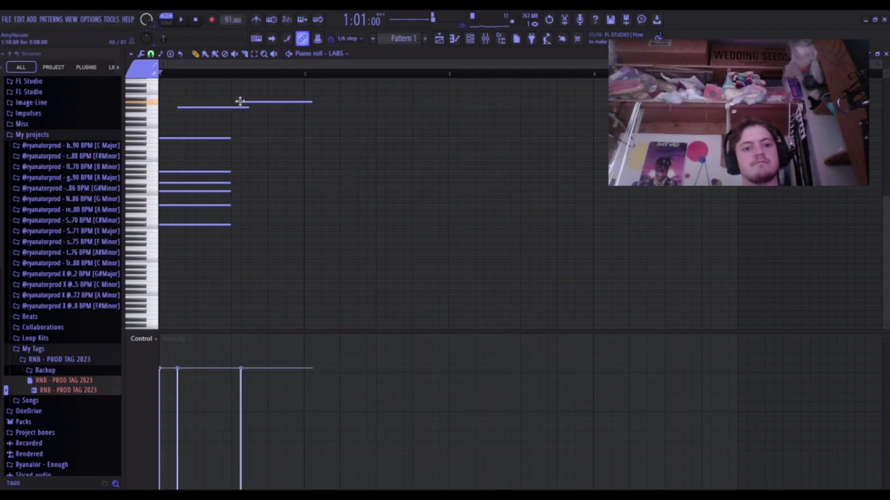
{"action": "right_click", "coordinate": [239, 102]}
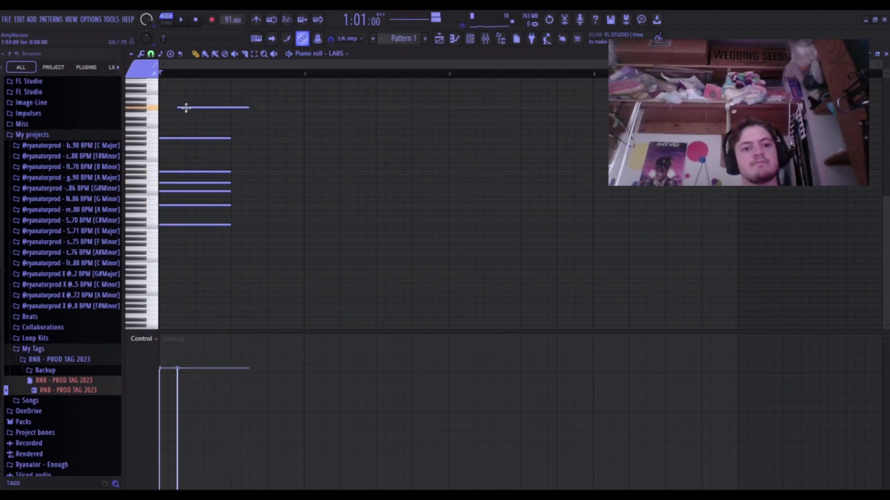
{"action": "left_click_drag", "start_coordinate": [185, 108], "coordinate": [186, 104]}
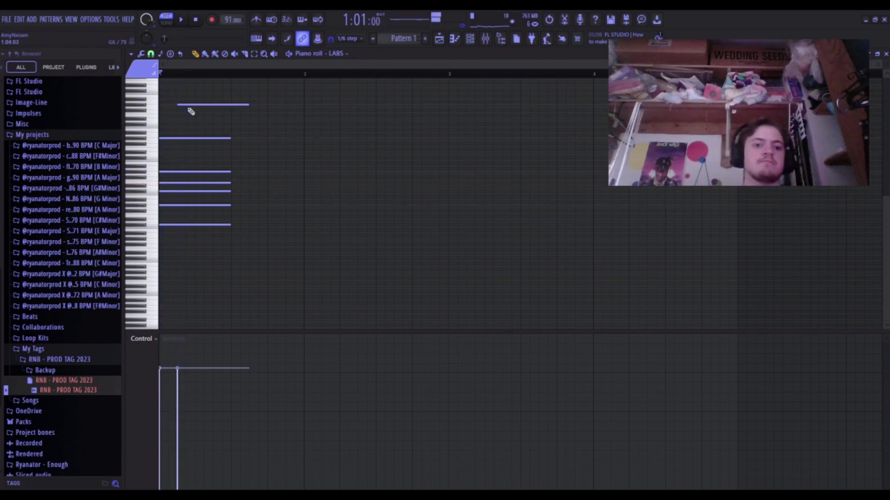
{"action": "left_click", "coordinate": [253, 55]}
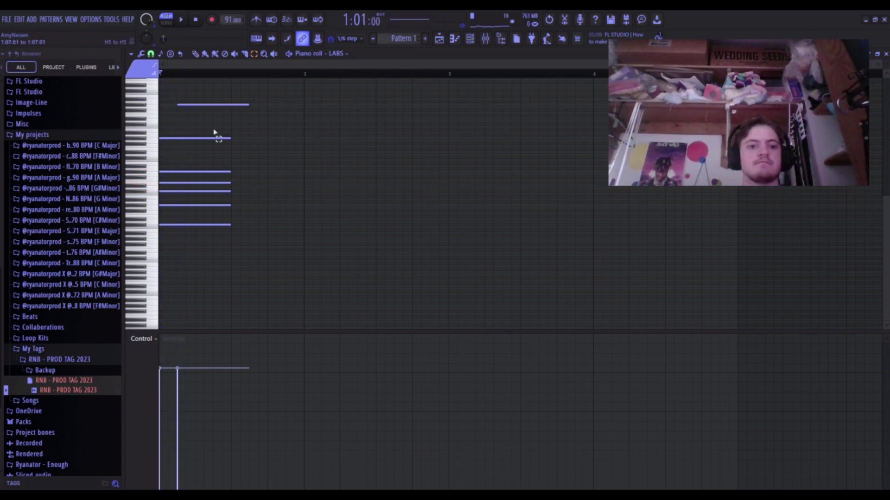
{"action": "left_click", "coordinate": [215, 104]}
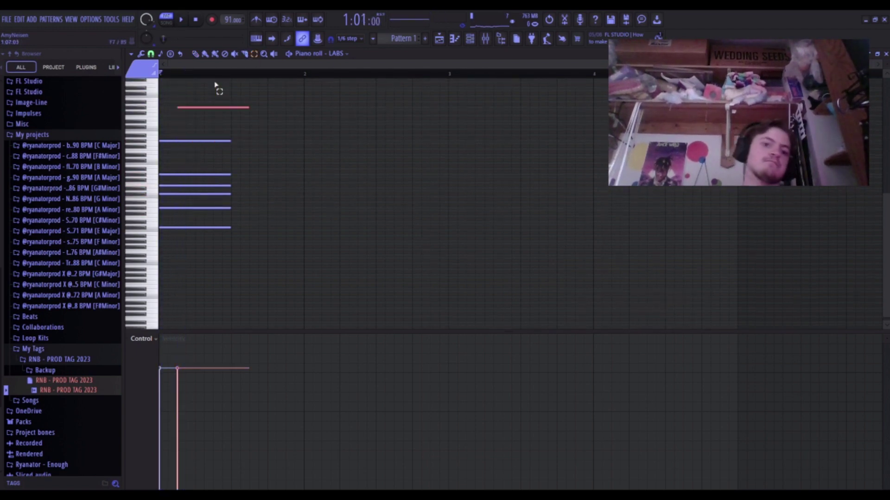
{"action": "left_click", "coordinate": [194, 117]}
{"action": "left_click", "coordinate": [195, 53]}
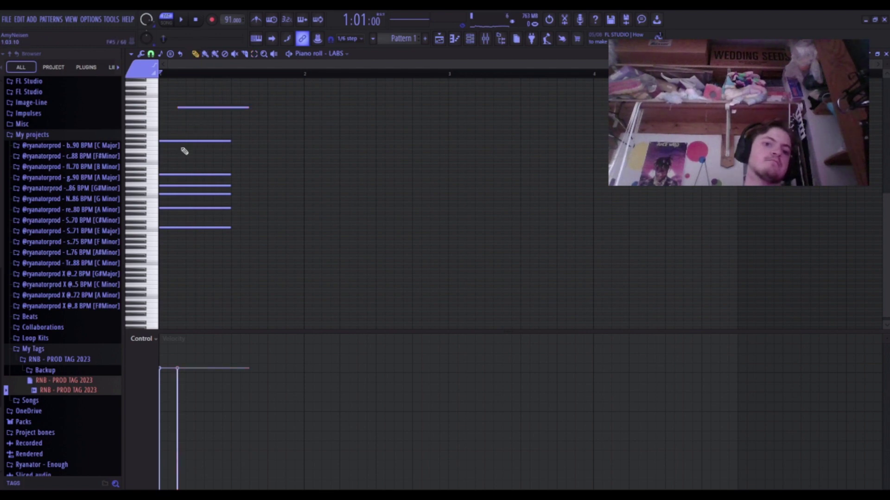
Draw an eight-step bass note starting at step 13 of bar 1 and lower it to A2.
{"action": "scroll", "coordinate": [188, 162], "scroll_direction": "up", "scroll_amount": 1}
{"action": "left_click", "coordinate": [224, 239]}
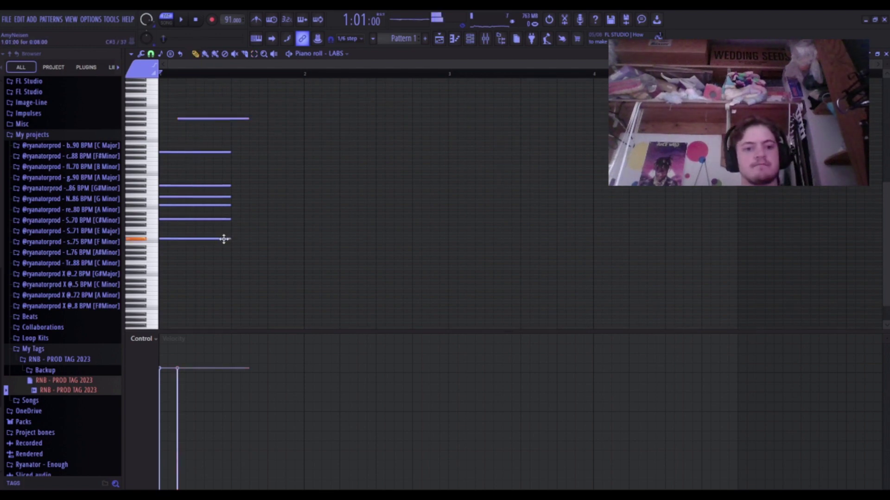
{"action": "left_click", "coordinate": [268, 245]}
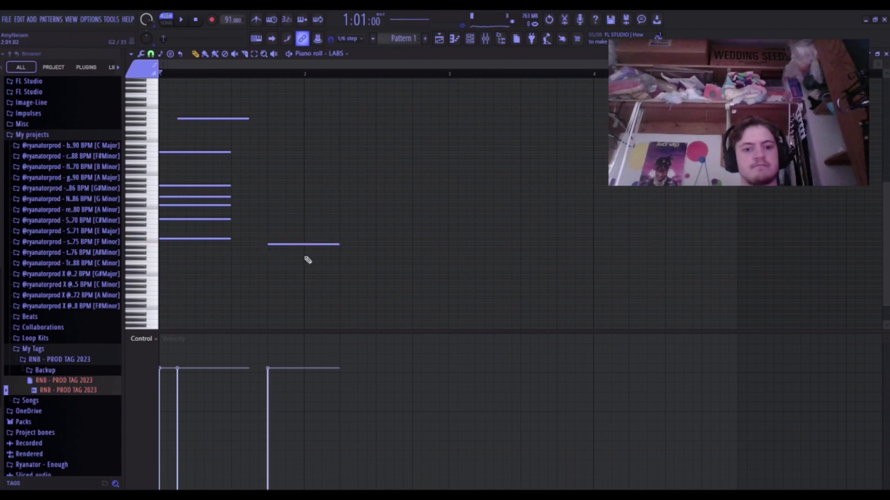
{"action": "left_click_drag", "start_coordinate": [301, 245], "coordinate": [300, 250]}
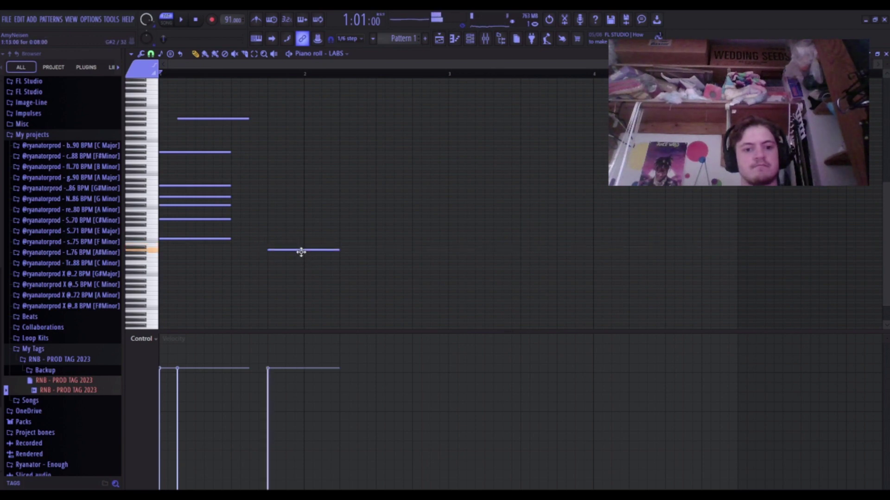
Draw a G#2 bass note at the start of bar 2 and extend both bass notes and the five lower chord notes to 12 steps.
{"action": "left_click", "coordinate": [305, 252]}
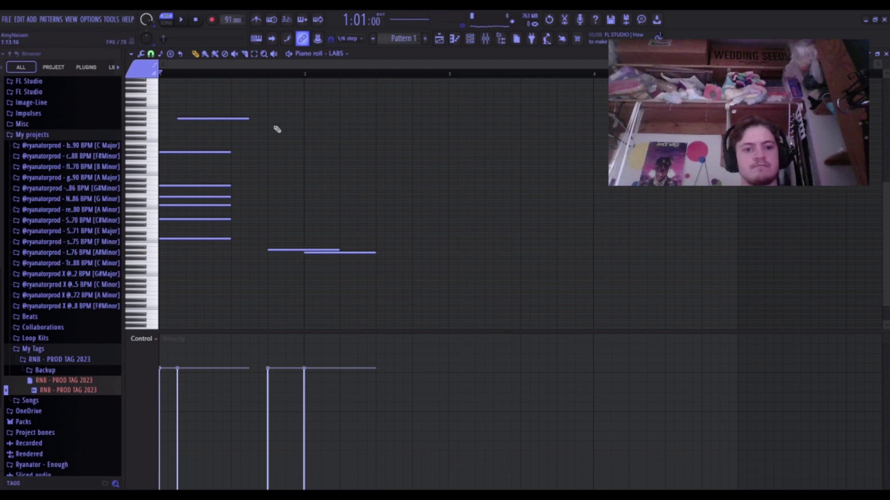
{"action": "left_click", "coordinate": [255, 54]}
{"action": "left_click_drag", "start_coordinate": [190, 166], "coordinate": [348, 342]}
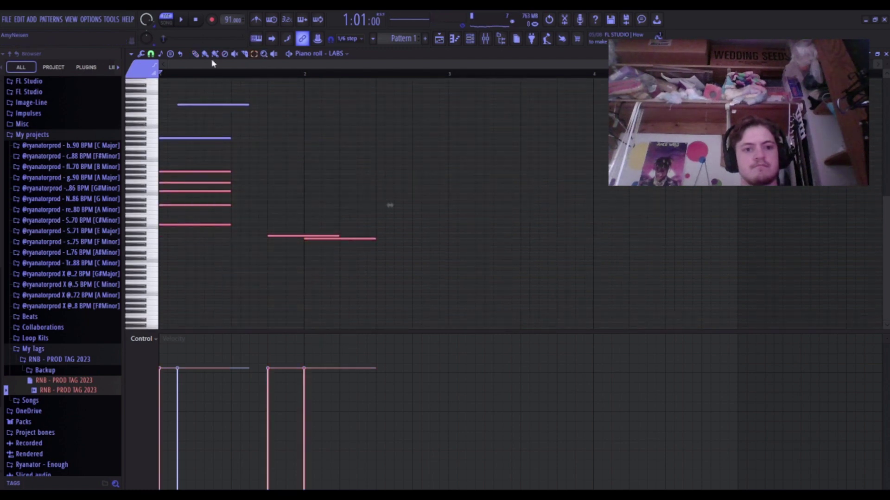
{"action": "left_click_drag", "start_coordinate": [230, 181], "coordinate": [268, 192]}
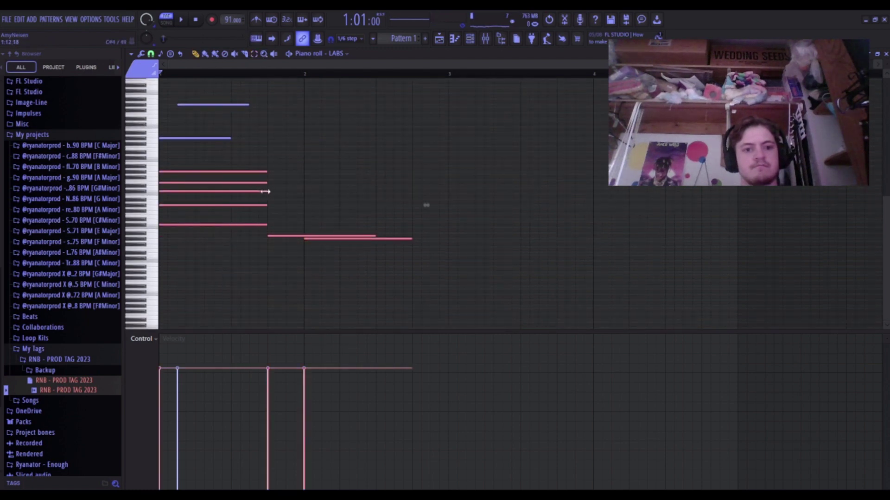
Apply legato to the two bass notes, making A2 four steps long and G#2 a full bar.
{"action": "left_click", "coordinate": [255, 52]}
{"action": "left_click_drag", "start_coordinate": [330, 211], "coordinate": [376, 329]}
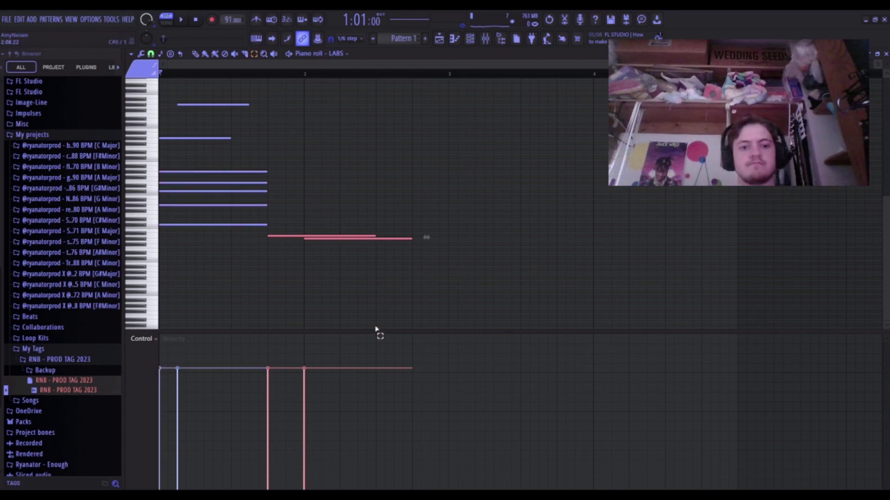
{"action": "key", "text": "ctrl+l"}
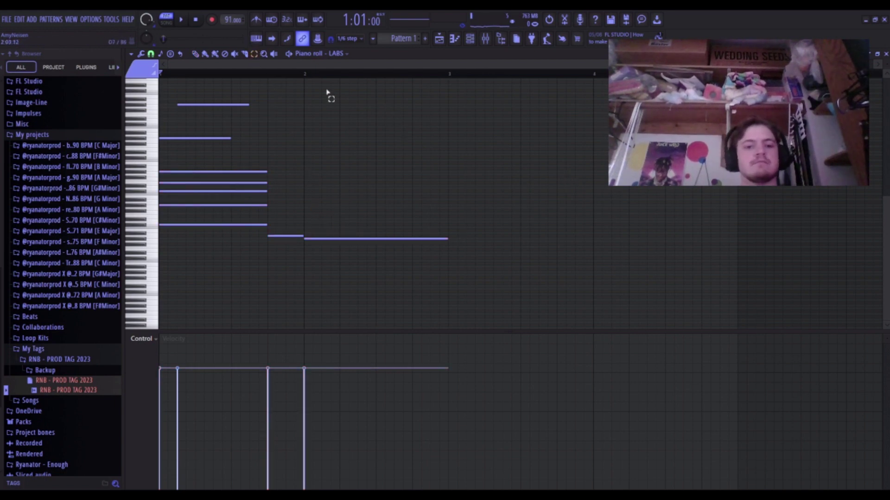
{"action": "left_click", "coordinate": [195, 54]}
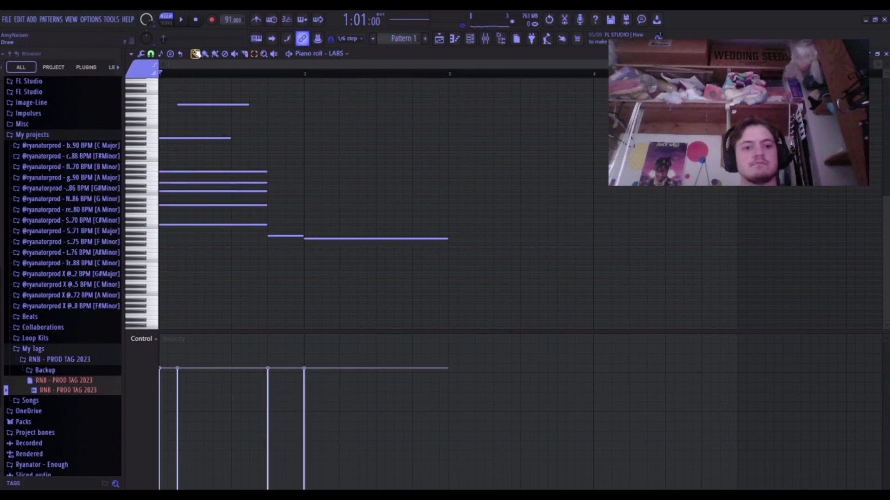
{"action": "left_click", "coordinate": [281, 236]}
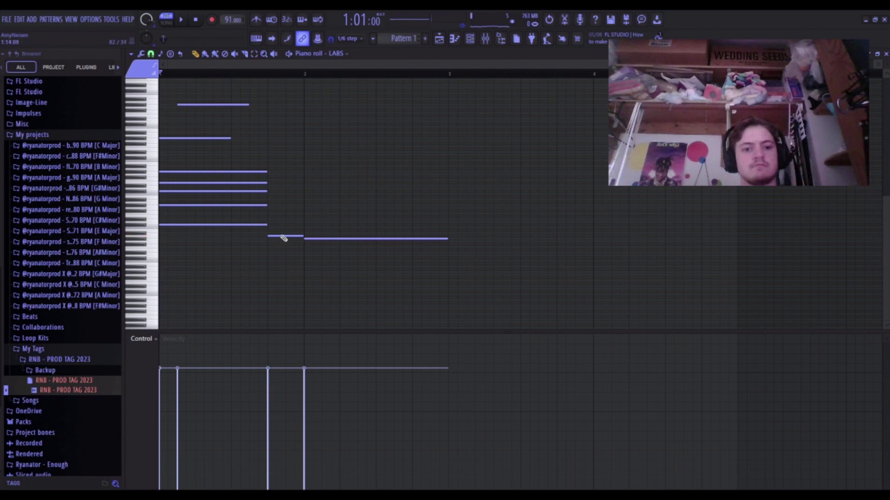
{"action": "left_click", "coordinate": [263, 206]}
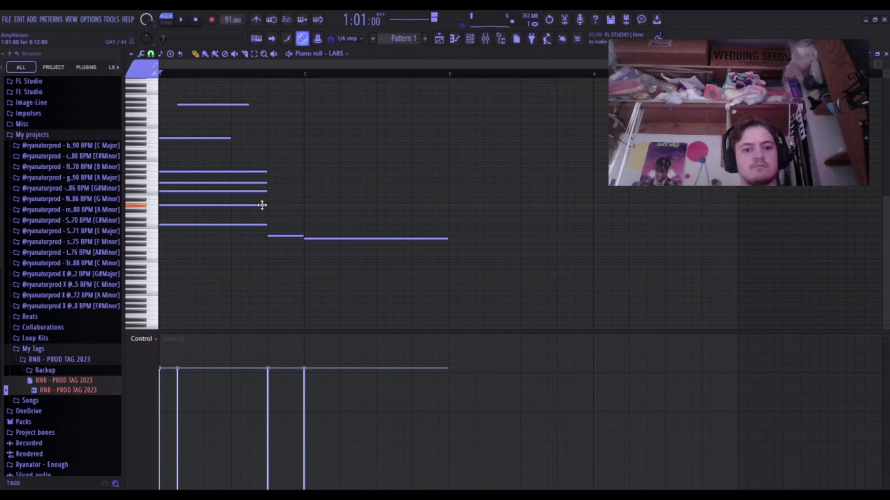
{"action": "left_click", "coordinate": [262, 202]}
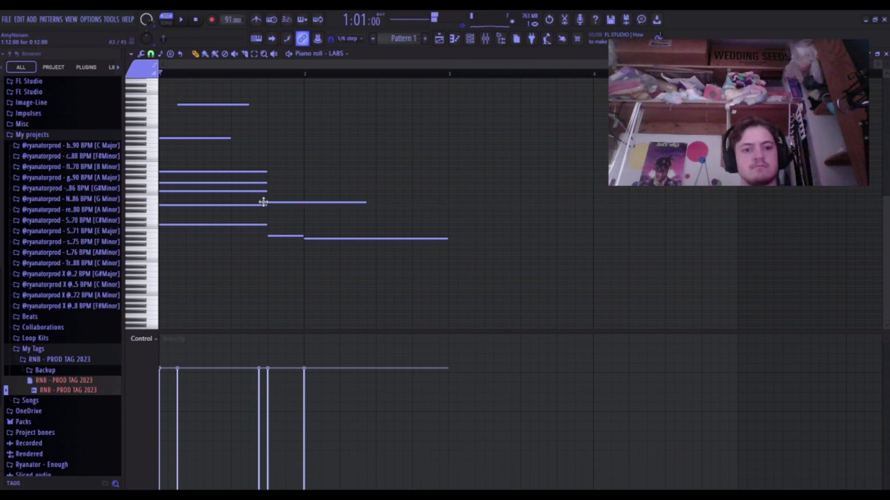
{"action": "right_click", "coordinate": [268, 202]}
{"action": "left_click", "coordinate": [262, 203]}
{"action": "right_click", "coordinate": [271, 204]}
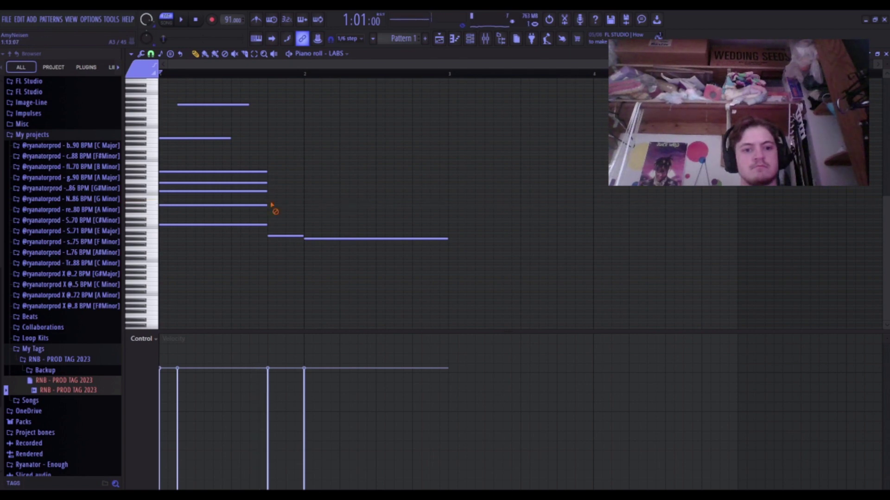
Add four-step A3, C#4 and E4 notes above the A2 bass note at step 13 of bar 1.
{"action": "left_click", "coordinate": [268, 217]}
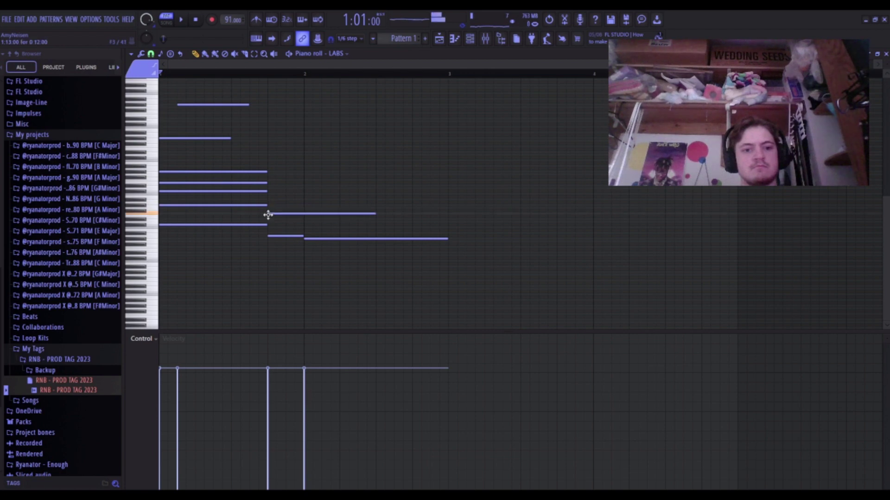
{"action": "mouse_move", "coordinate": [268, 216]}
{"action": "left_mouse_down"}
{"action": "mouse_move", "coordinate": [274, 204]}
{"action": "mouse_move", "coordinate": [274, 216]}
{"action": "left_mouse_up"}
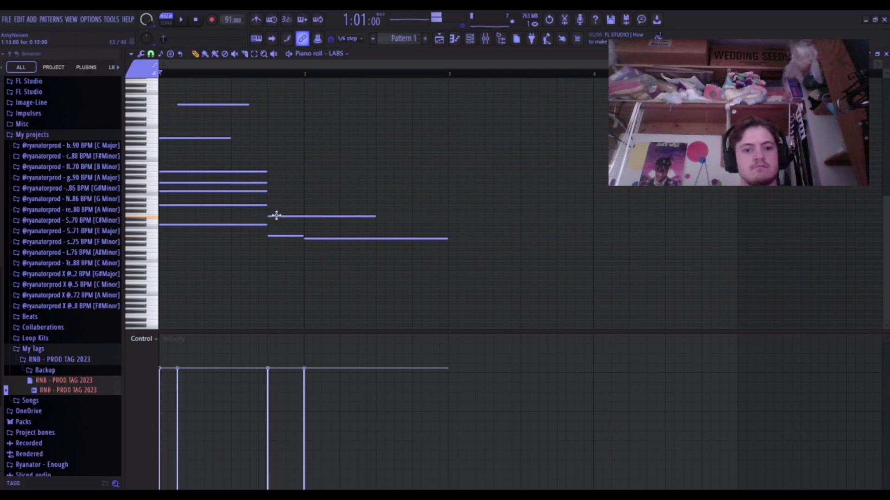
{"action": "mouse_move", "coordinate": [276, 215]}
{"action": "left_mouse_down"}
{"action": "mouse_move", "coordinate": [275, 190]}
{"action": "mouse_move", "coordinate": [273, 235]}
{"action": "mouse_move", "coordinate": [273, 202]}
{"action": "left_mouse_up"}
{"action": "left_click_drag", "start_coordinate": [375, 202], "coordinate": [264, 180]}
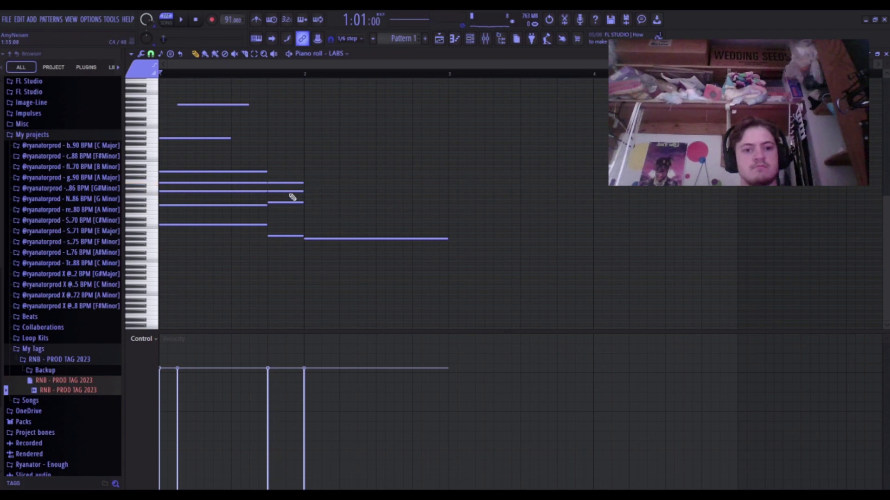
Add a four-step D#3 note to the chord at step 13 of bar 1 and play back the pattern.
{"action": "left_click", "coordinate": [282, 237]}
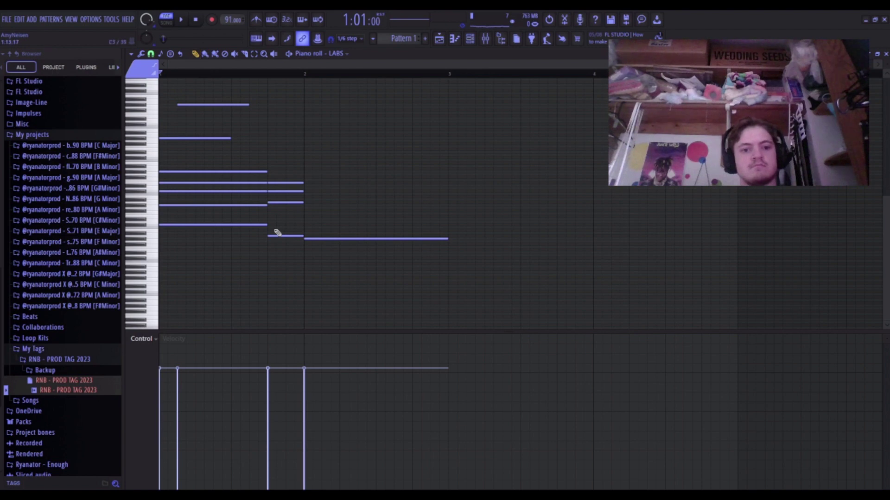
{"action": "left_click_drag", "start_coordinate": [278, 236], "coordinate": [278, 218]}
{"action": "key", "text": "space"}
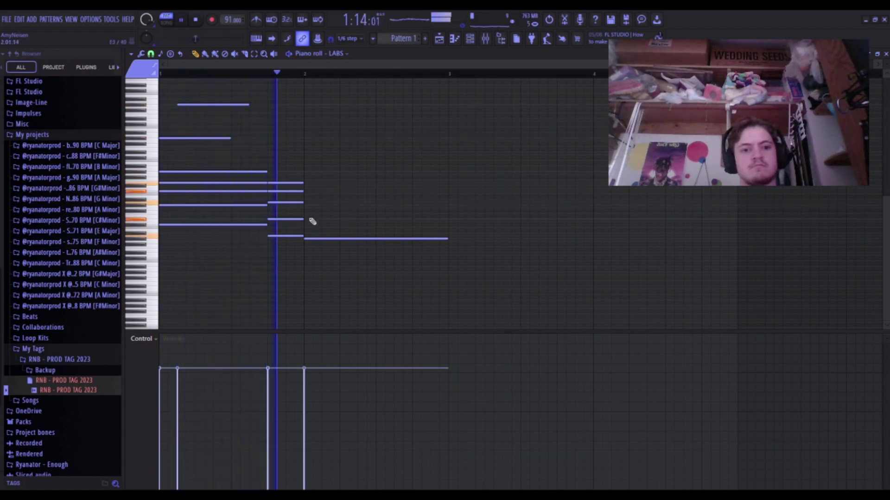
{"action": "key", "text": "space"}
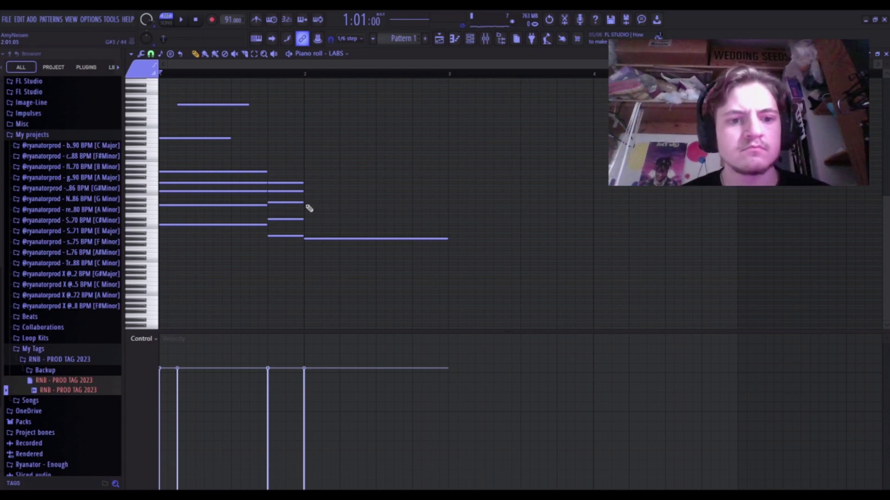
Build bar 2 octaves from 12-step G#2 and G#3 notes, followed by four-step F#2 and F#3 notes at step 13.
{"action": "left_click", "coordinate": [307, 206]}
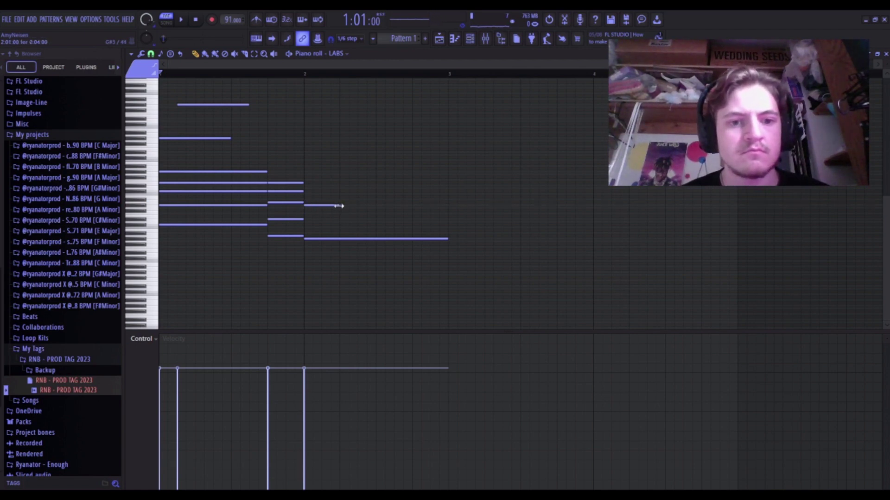
{"action": "left_click_drag", "start_coordinate": [339, 206], "coordinate": [388, 209]}
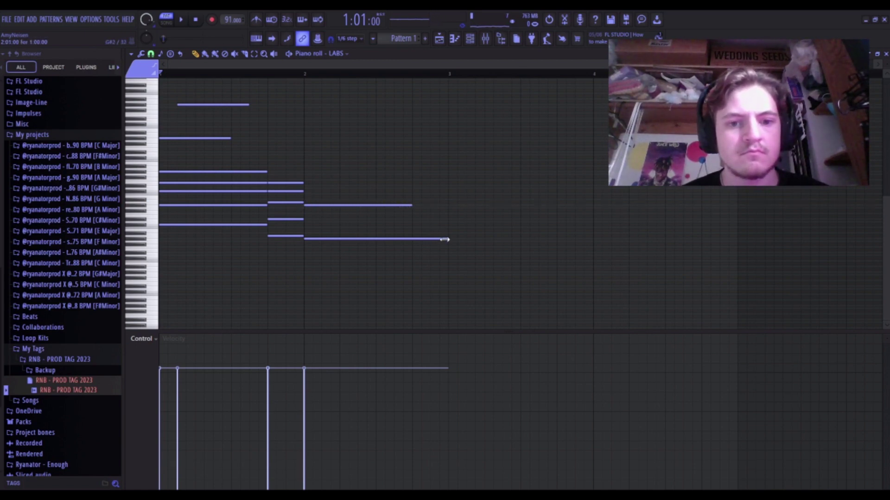
{"action": "left_click_drag", "start_coordinate": [444, 240], "coordinate": [409, 240]}
{"action": "left_click", "coordinate": [413, 244]}
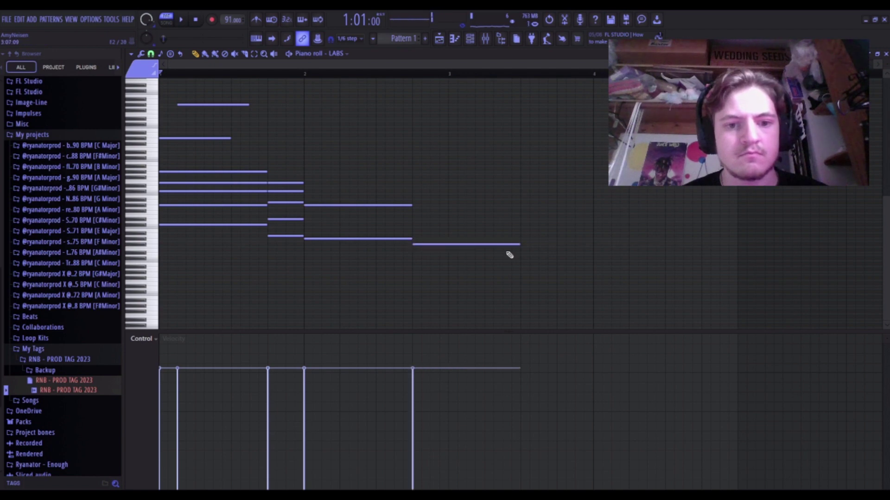
{"action": "left_click_drag", "start_coordinate": [513, 244], "coordinate": [488, 251]}
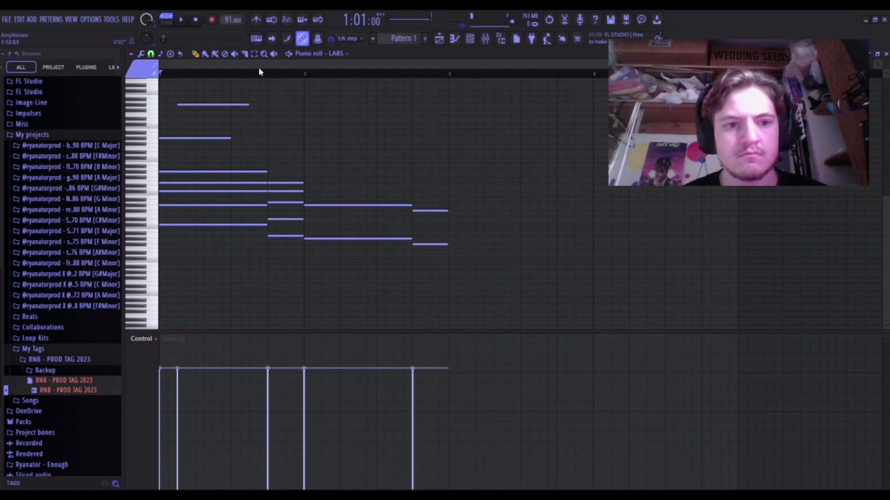
Add a 12-step D#3 and a four-step C#3 note a fifth above the two bar 2 bass notes and play back the result.
{"action": "left_click_drag", "start_coordinate": [447, 247], "coordinate": [338, 234]}
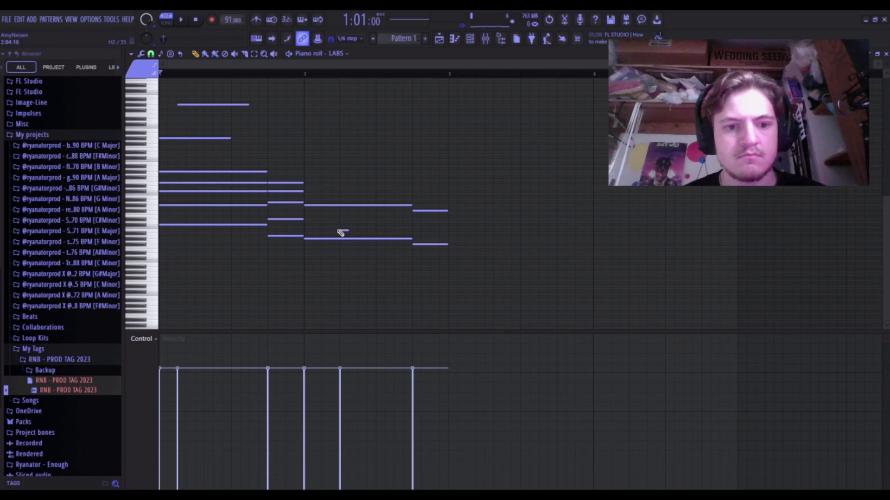
{"action": "key", "text": "ctrl+z"}
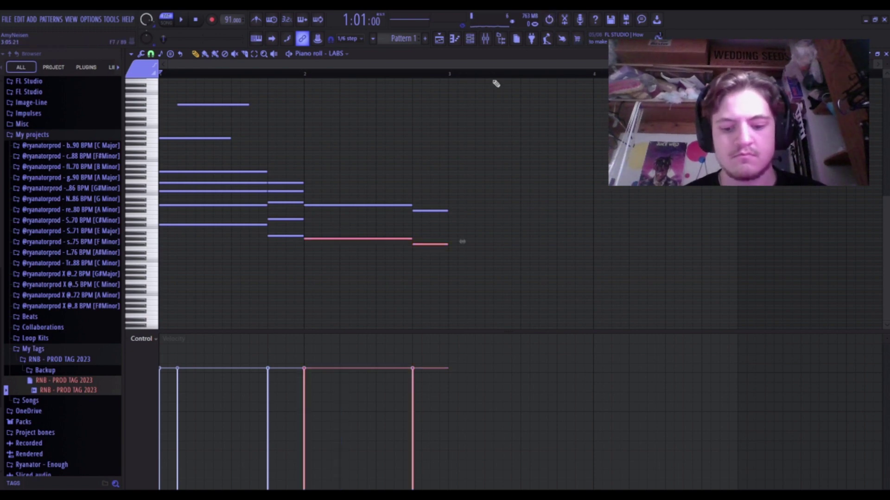
{"action": "left_click_drag", "start_coordinate": [462, 233], "coordinate": [462, 228]}
{"action": "key", "text": "space"}
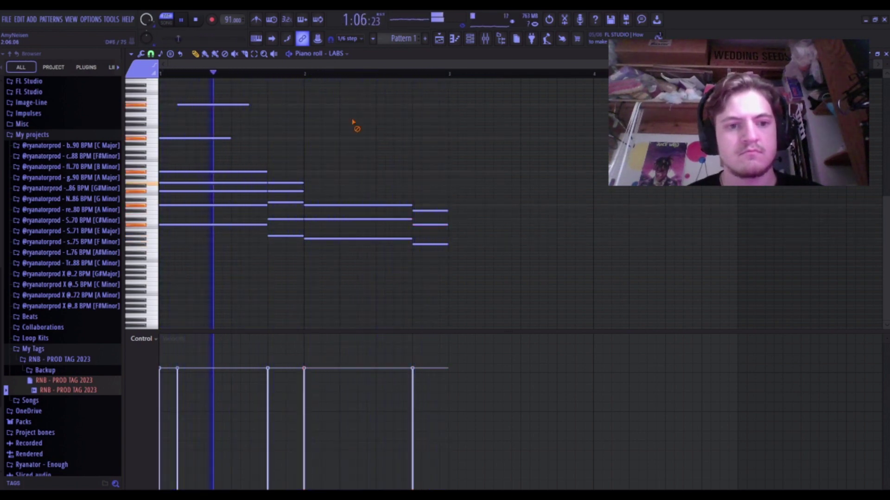
{"action": "key", "text": "space"}
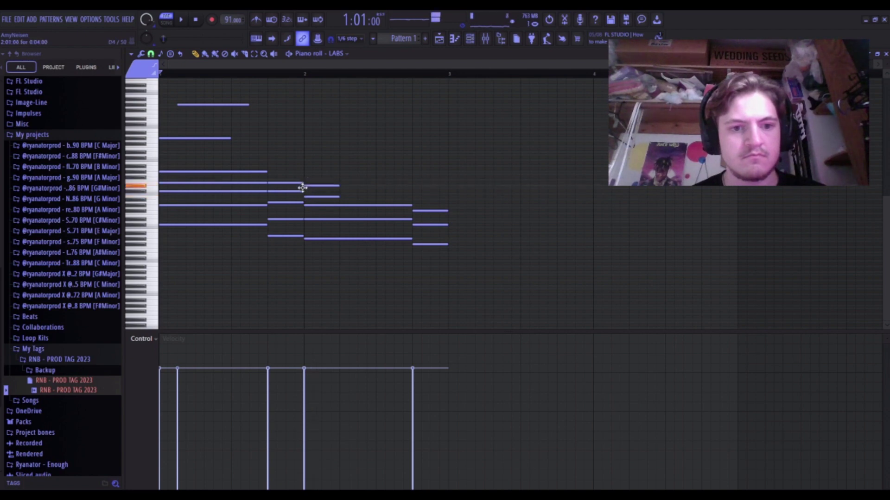
Add four-step B3, D#4 and G#4 notes at the start of bar 2 and play back the progression.
{"action": "key", "text": "space"}
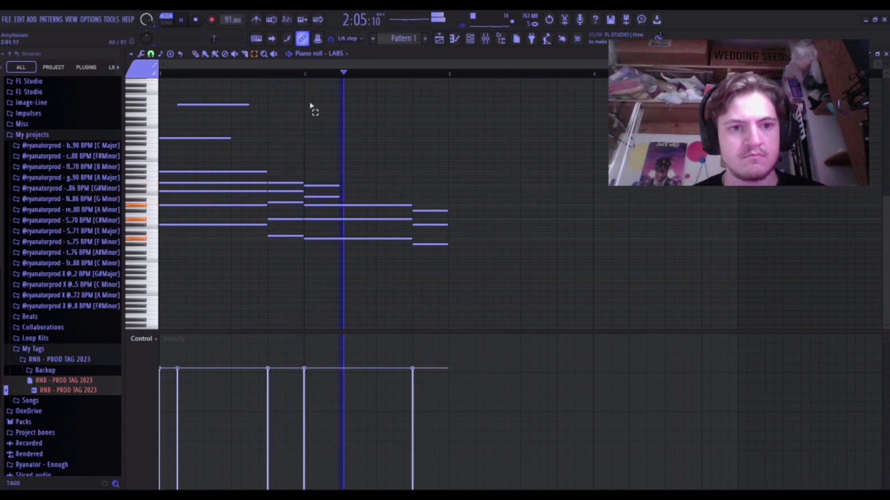
{"action": "key", "text": "space"}
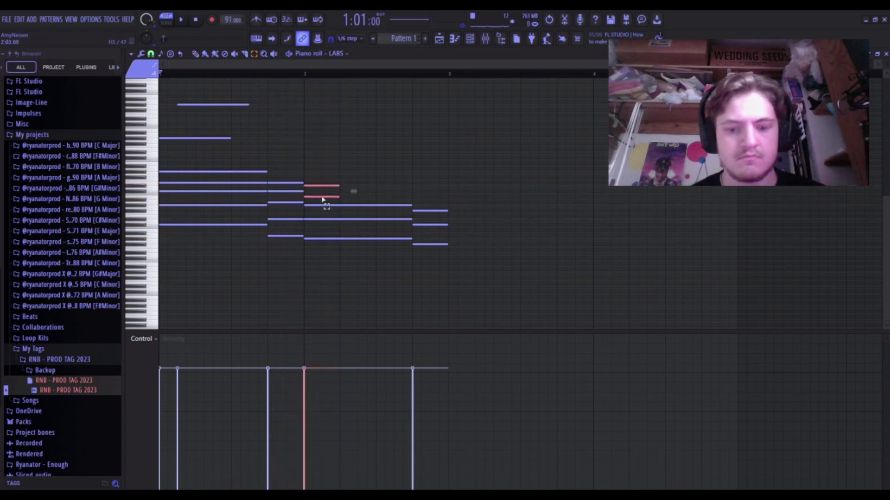
{"action": "left_click", "coordinate": [196, 54]}
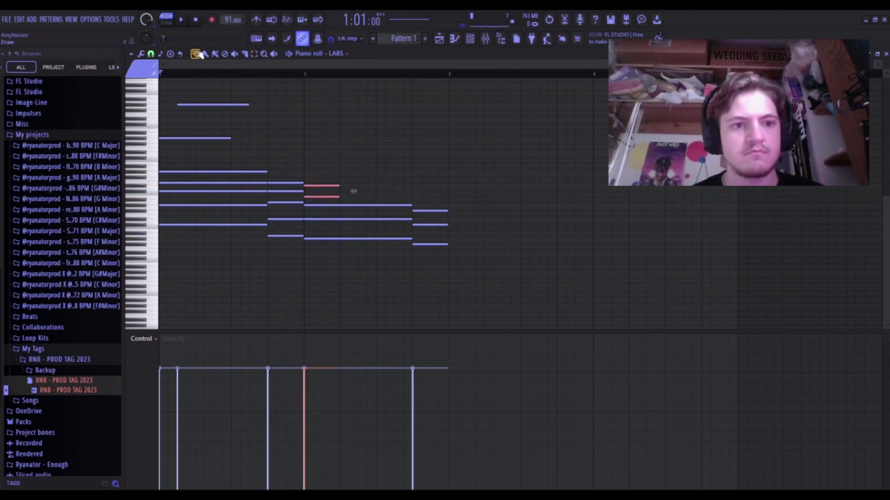
{"action": "left_click", "coordinate": [312, 166]}
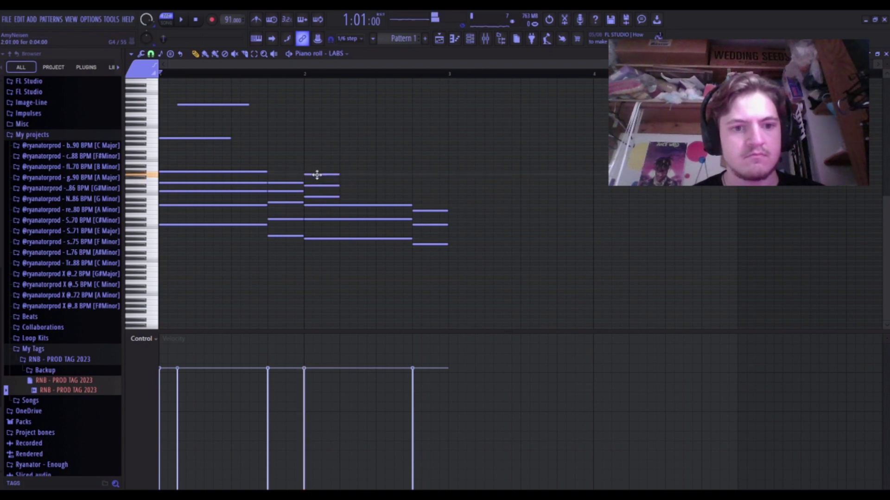
{"action": "left_click_drag", "start_coordinate": [317, 175], "coordinate": [334, 202]}
{"action": "key", "text": "space"}
{"action": "key", "text": "space"}
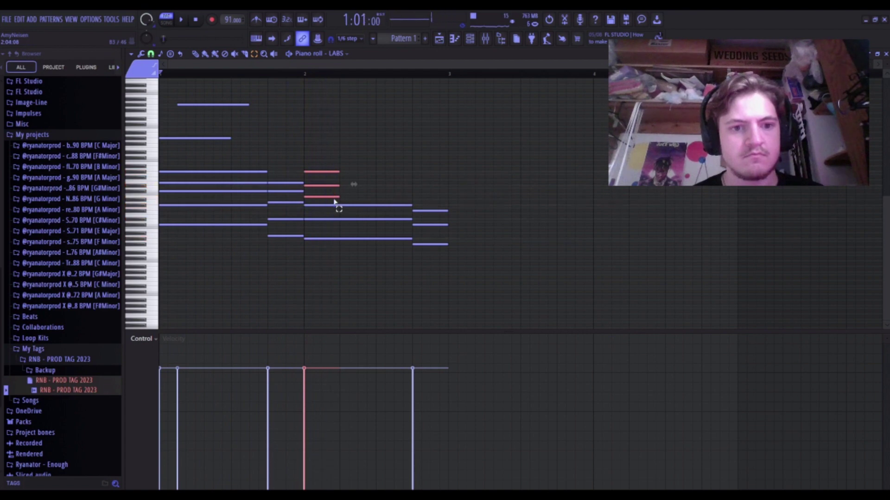
{"action": "key", "text": "space"}
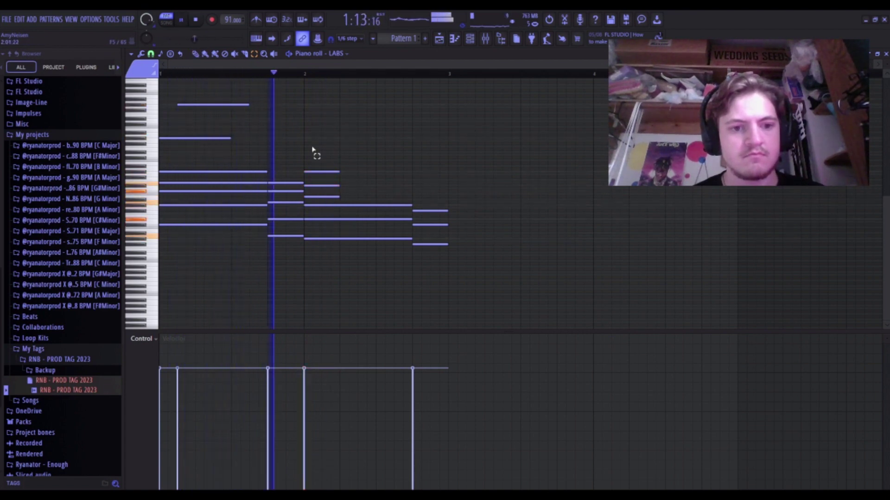
{"action": "key", "text": "space"}
Delete all bar 2 notes and duplicate the two bar 1 chords, without the melody notes, into bar 2.
{"action": "left_click_drag", "start_coordinate": [313, 150], "coordinate": [470, 312]}
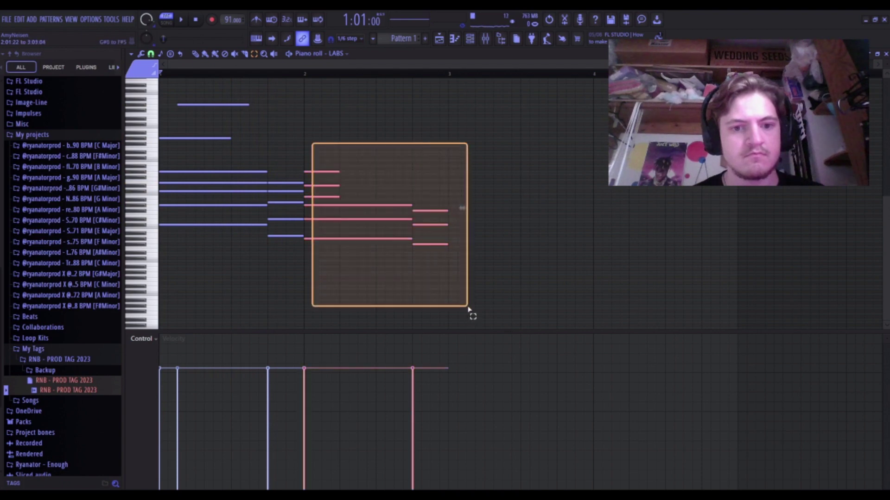
{"action": "key", "text": "Delete"}
{"action": "left_click_drag", "start_coordinate": [190, 169], "coordinate": [318, 309]}
{"action": "key", "text": "ctrl+b"}
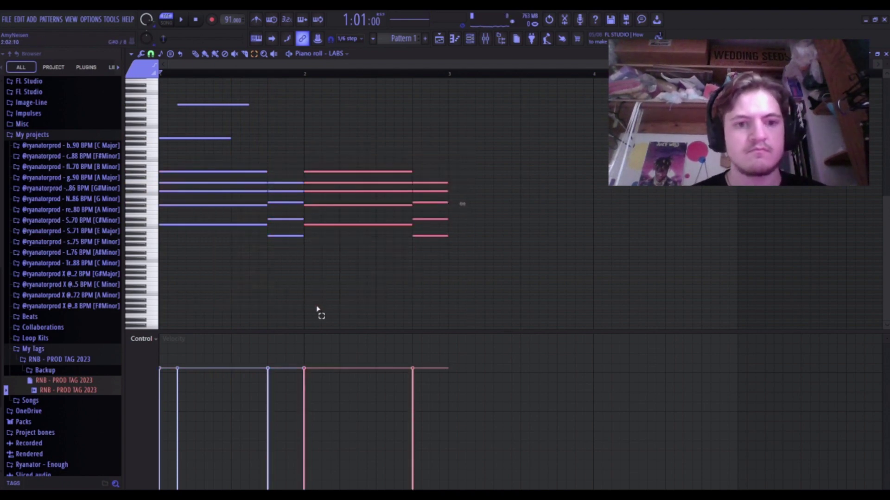
Lower the two bottom notes of bar 2's first chord by four semitones to E3 and A2 and play back the pattern.
{"action": "left_click_drag", "start_coordinate": [347, 201], "coordinate": [347, 227]}
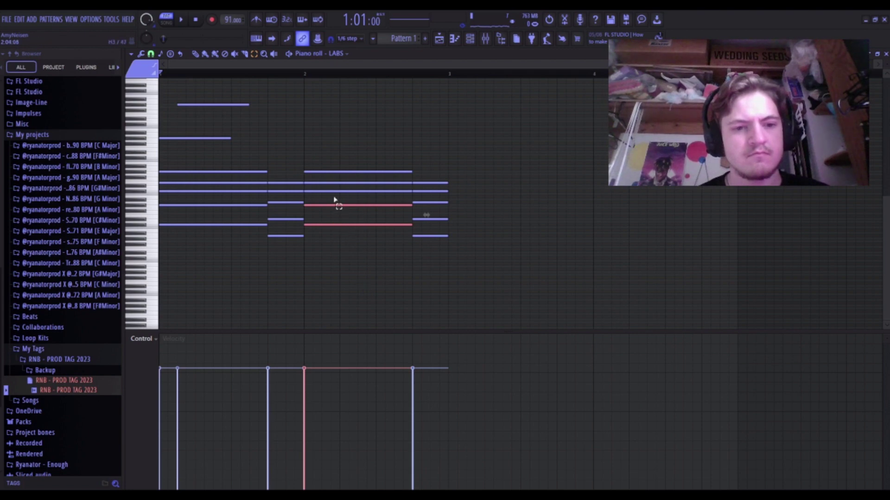
{"action": "key", "text": "Down"}
{"action": "key", "text": "Down"}
{"action": "key", "text": "Down"}
{"action": "key", "text": "Down"}
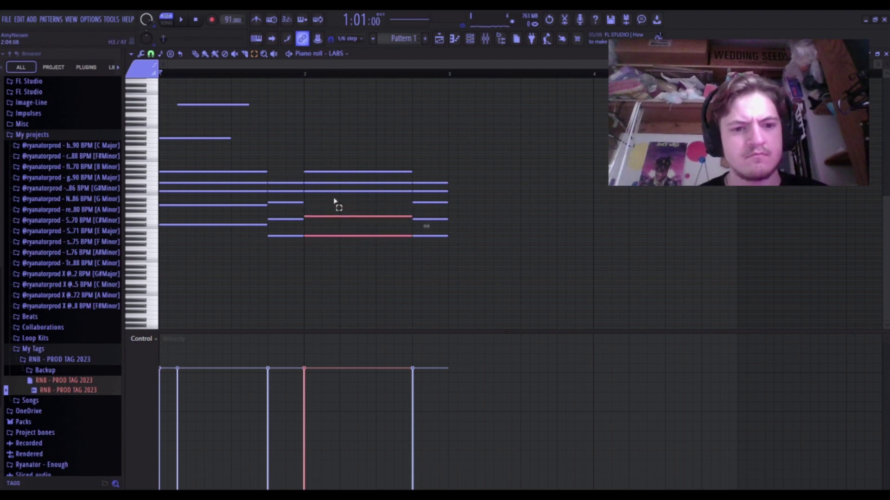
{"action": "key", "text": "space"}
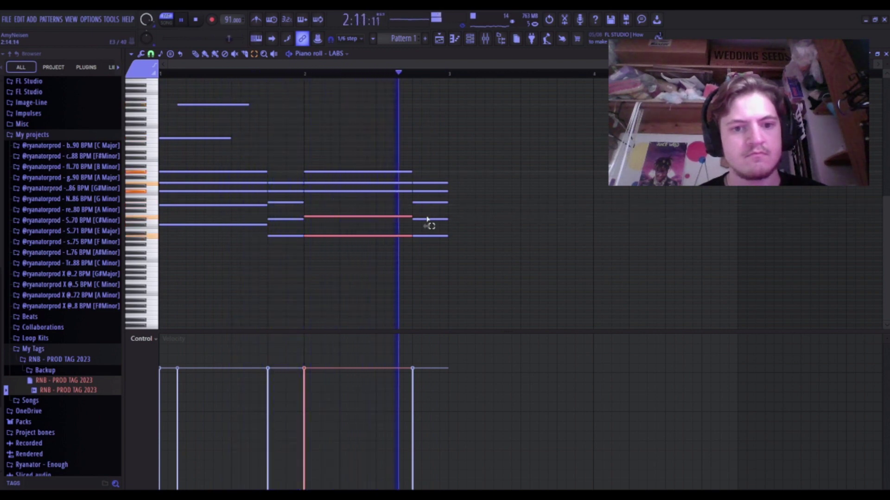
Lower the two bottom notes of bar 2's last chord by two semitones to C#3 and G2 and play back the pattern.
{"action": "key", "text": "space"}
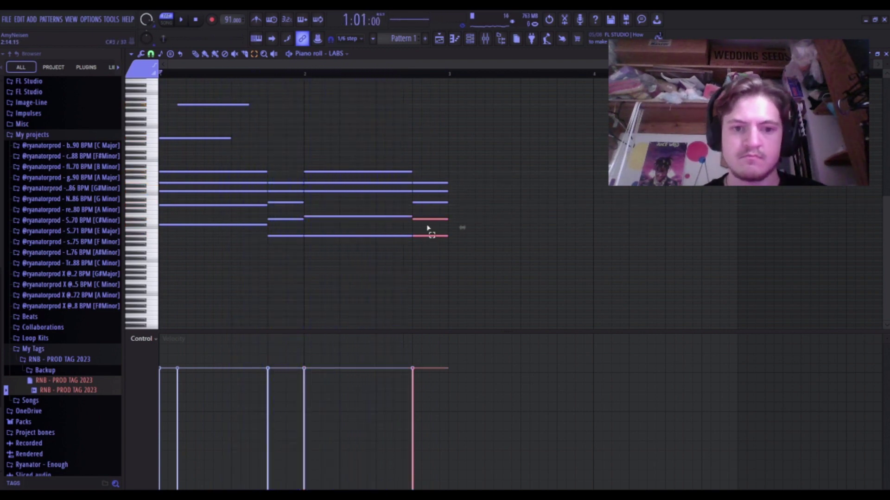
{"action": "key", "text": "space"}
{"action": "scroll", "coordinate": [427, 227], "scroll_direction": "down", "scroll_amount": 1}
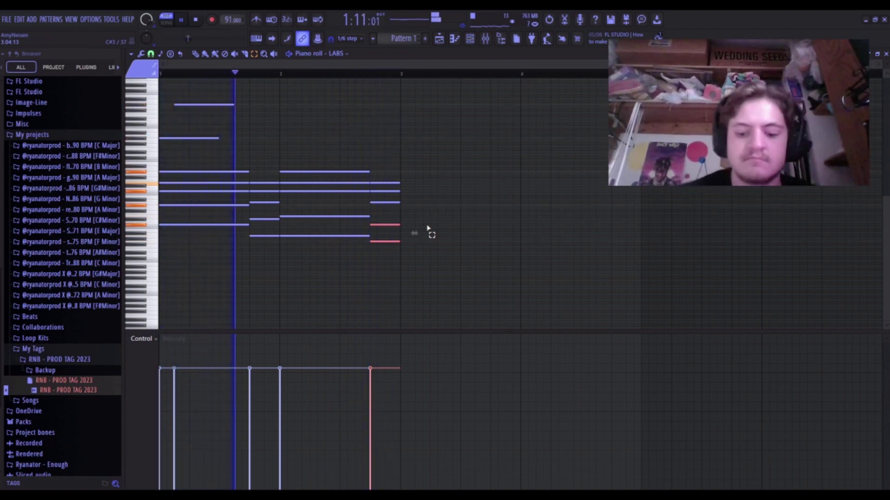
Try the two bottom notes of bar 2's last chord an octave higher during playback.
{"action": "key", "text": "ctrl+Up"}
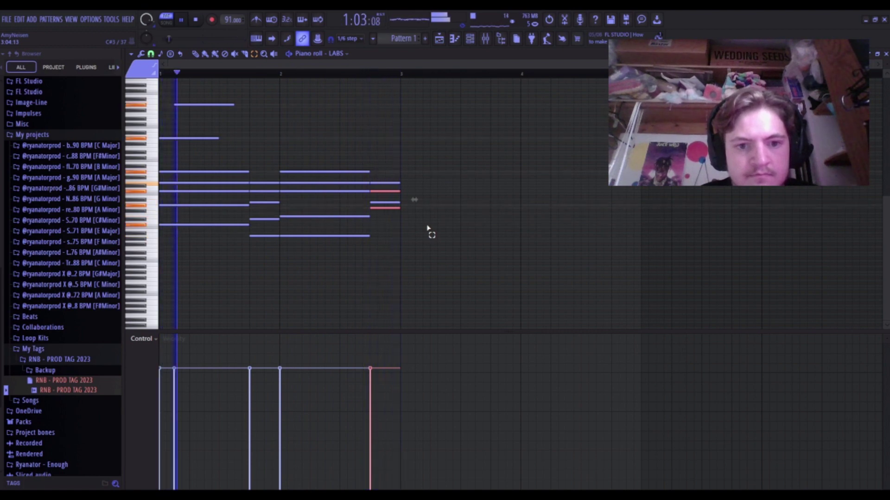
{"action": "key", "text": "ctrl+Down"}
{"action": "left_click", "coordinate": [427, 226]}
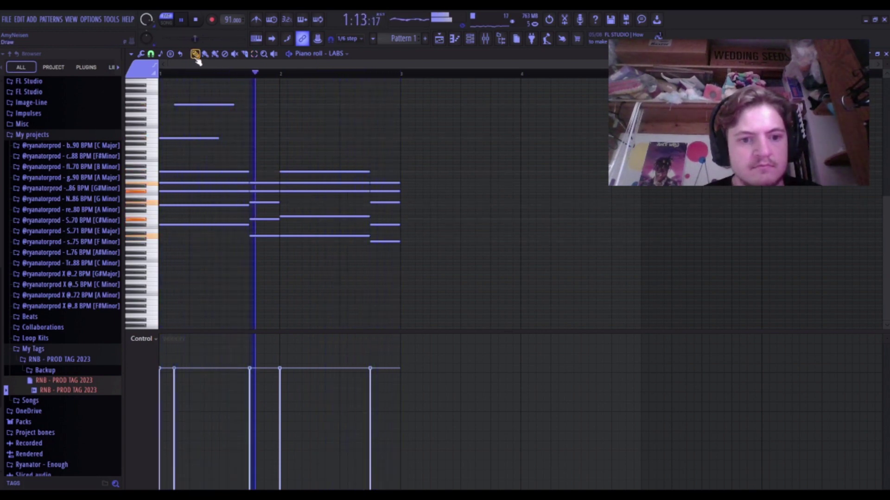
{"action": "key", "text": "space"}
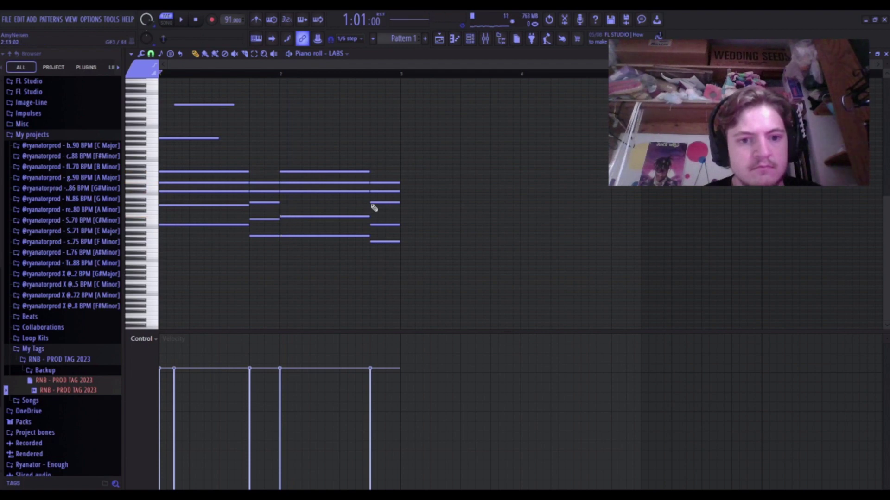
Add a 12-step G#3 note at the start of bar 2 and play back the pattern.
{"action": "left_click", "coordinate": [286, 206]}
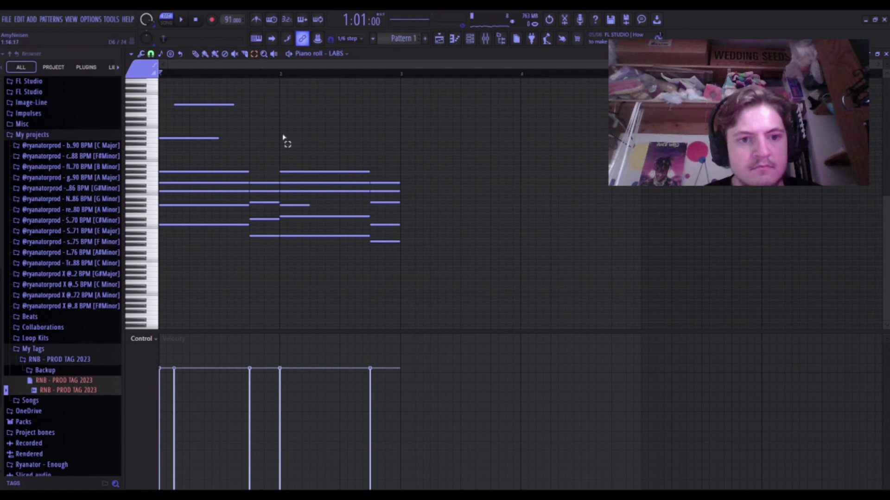
{"action": "key", "text": "ctrl+Up"}
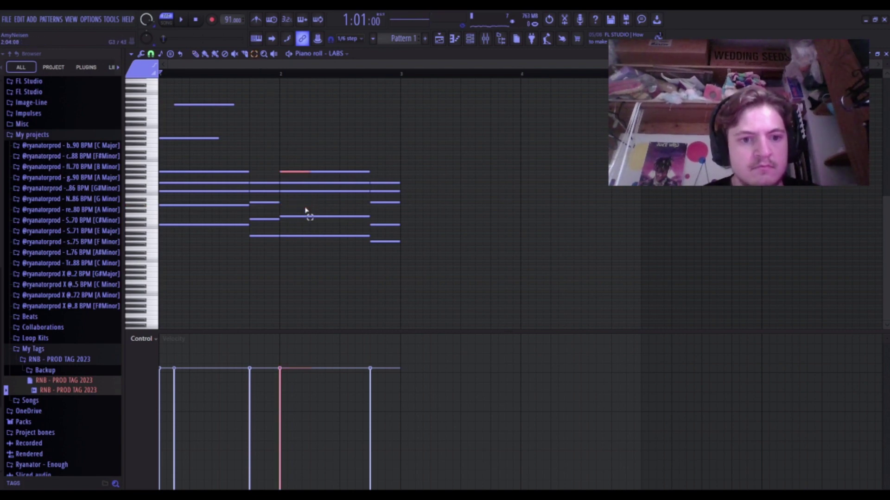
{"action": "key", "text": "ctrl+l"}
{"action": "key", "text": "space"}
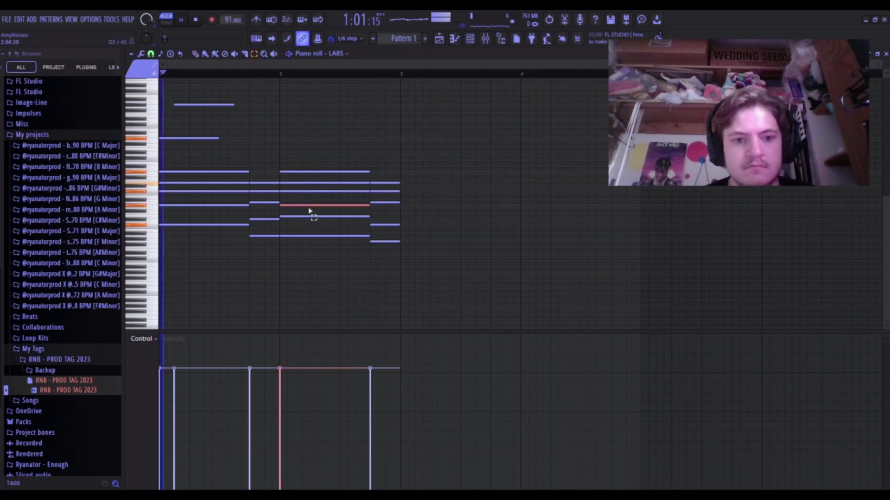
{"action": "left_click", "coordinate": [302, 125]}
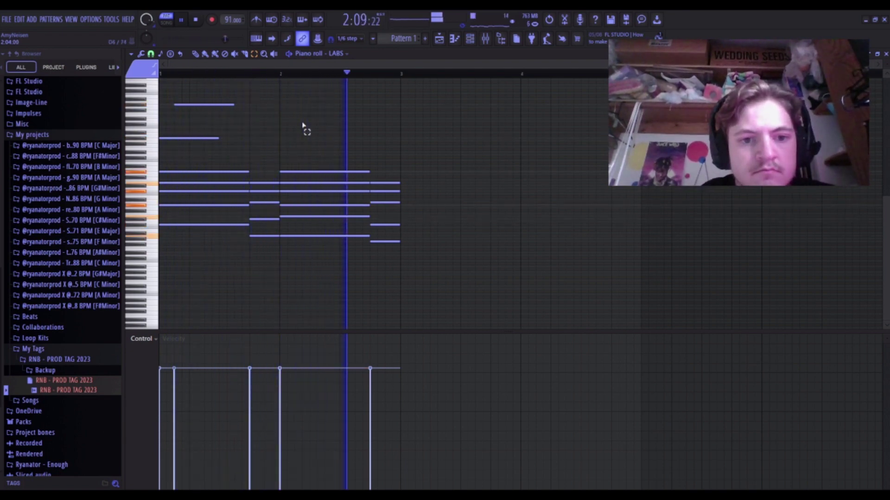
Try raising bar 2's 12-step E3 note by two octaves to E5 during playback.
{"action": "left_click", "coordinate": [306, 216]}
{"action": "key", "text": "ctrl+Up"}
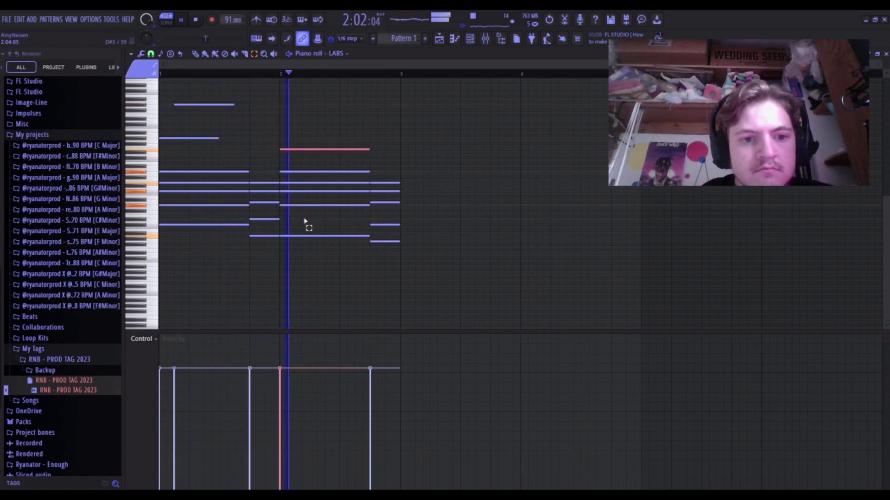
{"action": "key", "text": "space"}
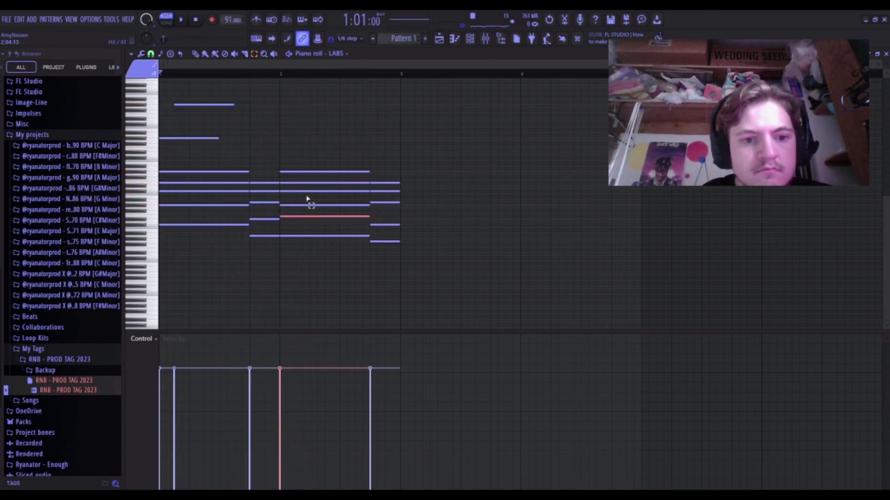
Duplicate the two-bar progression into bars 3 and 4, raise bar 4's E3 note to E5 and start playback.
{"action": "key", "text": "ctrl+b"}
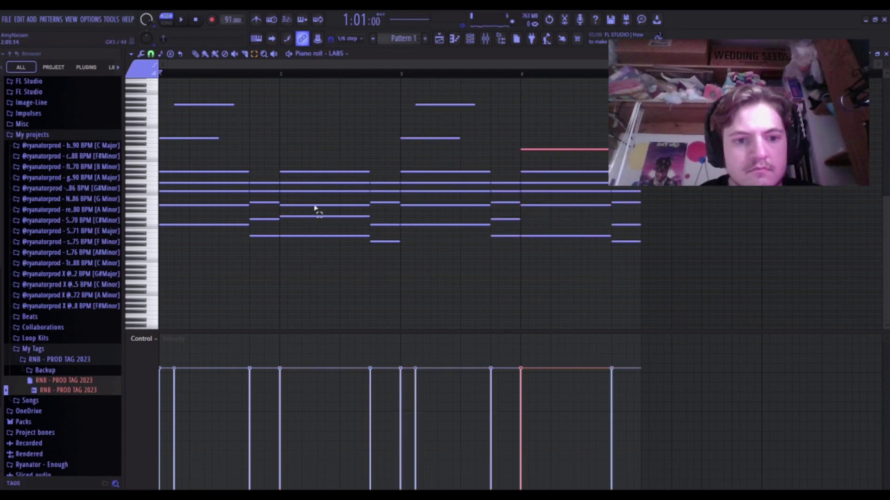
{"action": "key", "text": "space"}
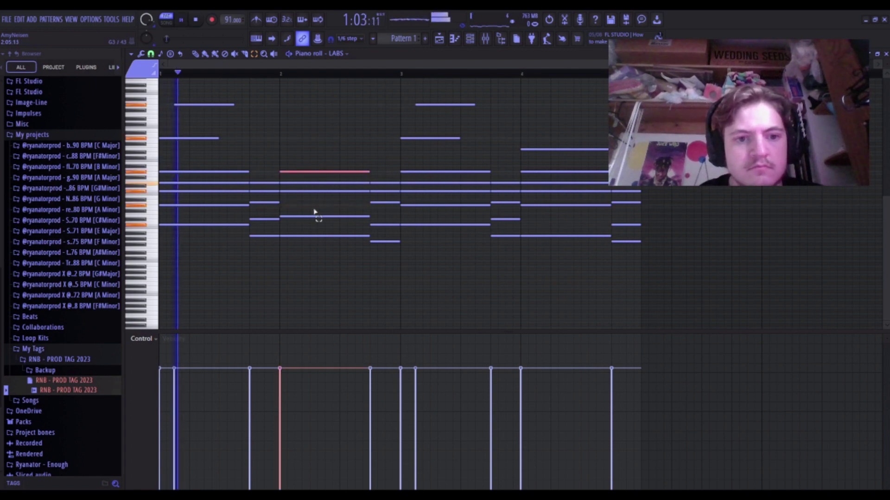
Raise bar 2's 12-step G#3 note by two octaves to G#5 and listen to the pattern.
{"action": "key", "text": "ctrl+Up"}
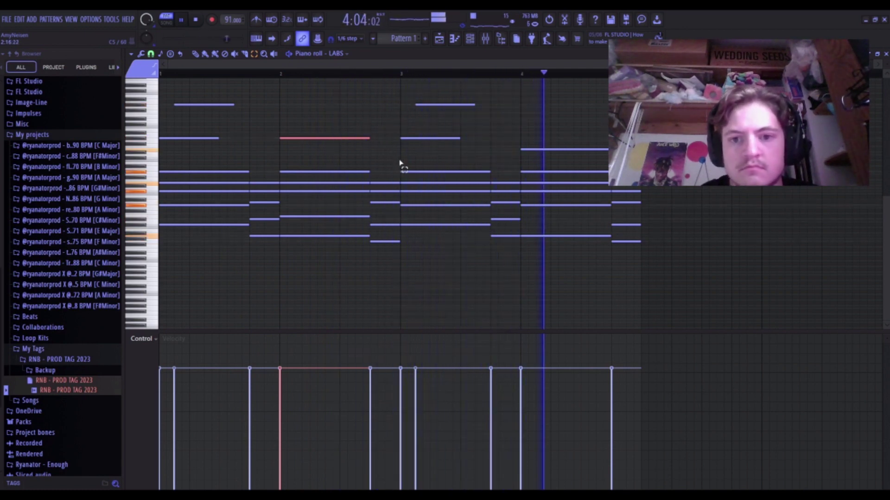
{"action": "key", "text": "space"}
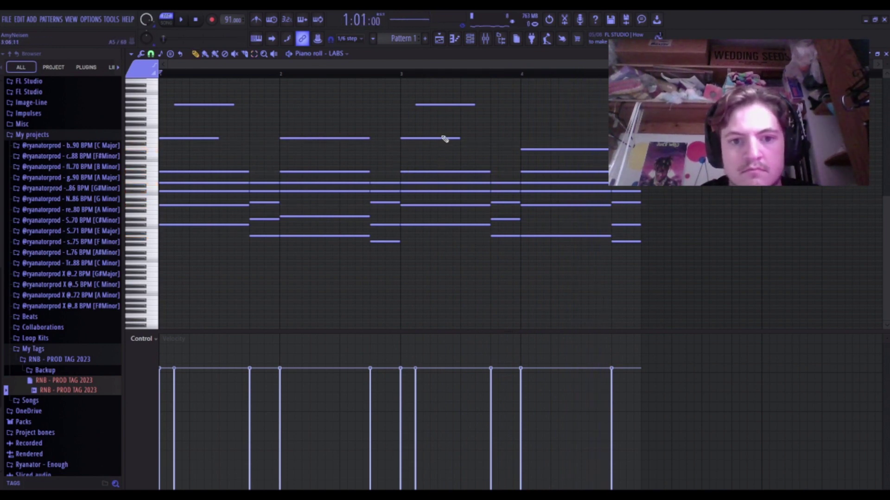
{"action": "key", "text": "space"}
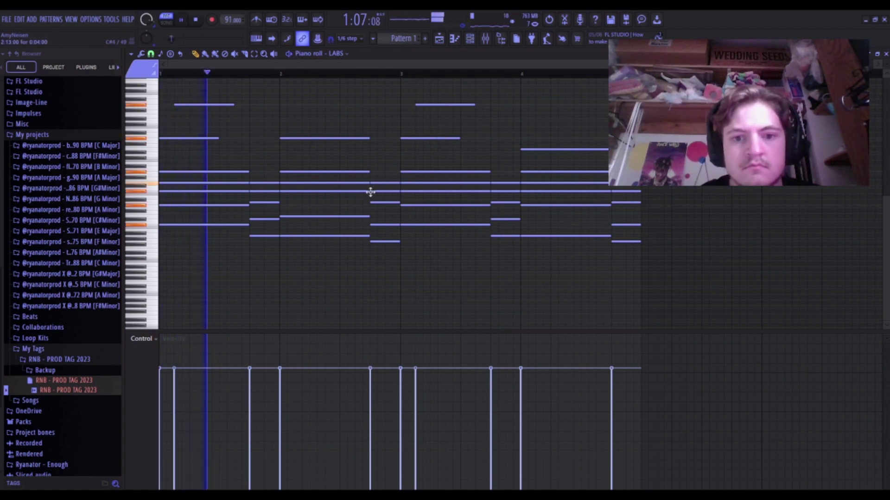
{"action": "key", "text": "space"}
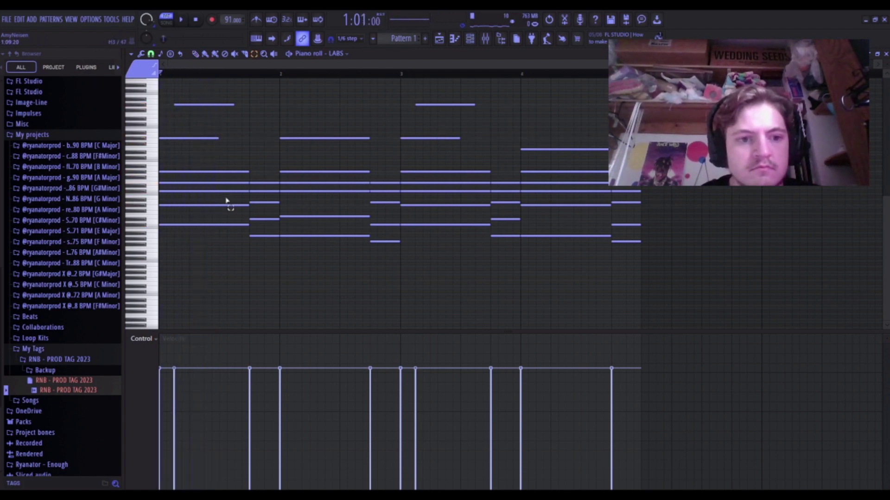
Try the bass notes of bars 1 and 2 an octave lower and compare by playing them back.
{"action": "left_click_drag", "start_coordinate": [238, 237], "coordinate": [370, 287]}
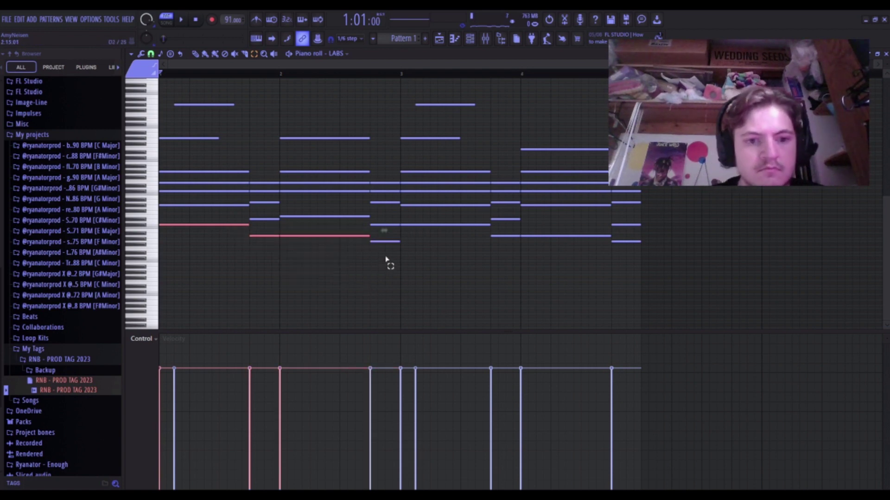
{"action": "key", "text": "Down"}
{"action": "key", "text": "Down"}
{"action": "key", "text": "Down"}
{"action": "key", "text": "Down"}
{"action": "key", "text": "Down"}
{"action": "key", "text": "Down"}
{"action": "key", "text": "space"}
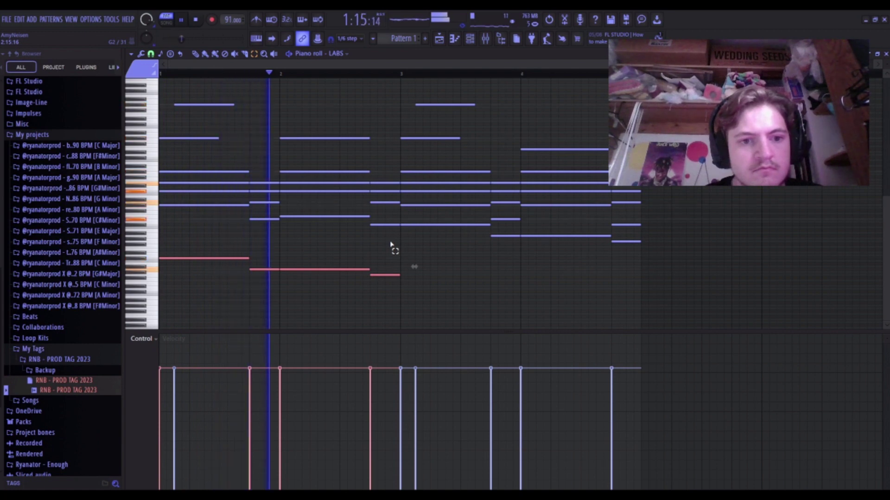
{"action": "key", "text": "shift+Up"}
{"action": "key", "text": "space"}
{"action": "key", "text": "space"}
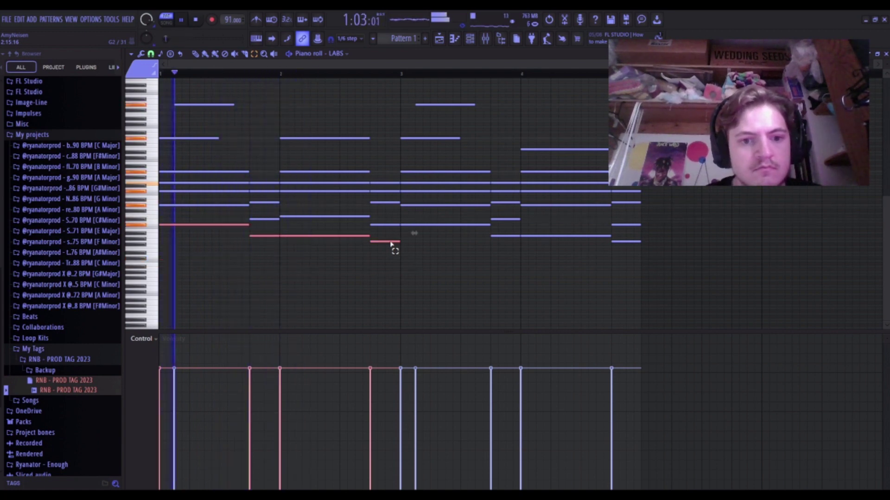
{"action": "left_click", "coordinate": [407, 266]}
Draw an eight-step C#6 melody note at the start of bar 1 and play back the pattern.
{"action": "left_click", "coordinate": [205, 55]}
{"action": "key", "text": "space"}
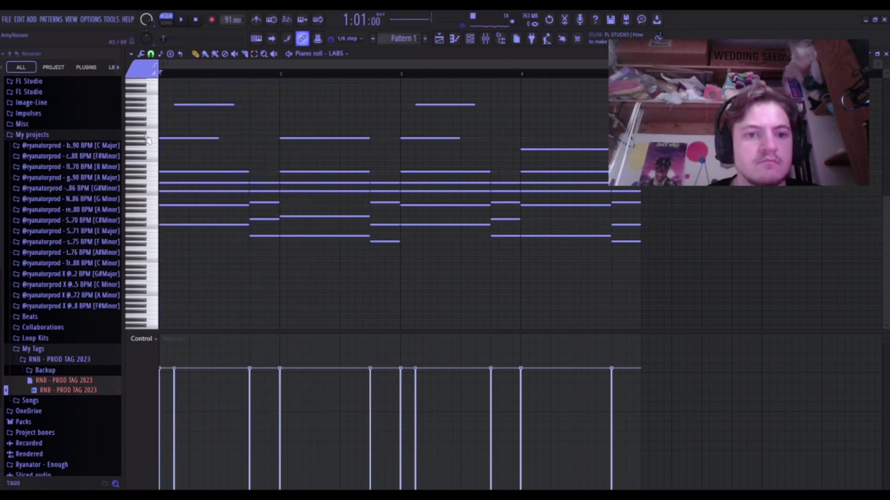
{"action": "scroll", "coordinate": [166, 155], "scroll_direction": "up", "scroll_amount": 2}
{"action": "key", "text": "space"}
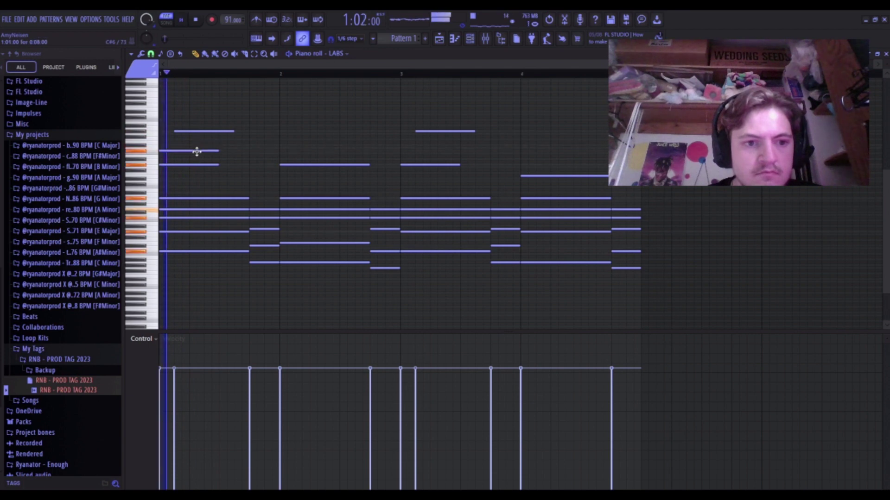
Add an eight-step C#5 at bar 1's start, a four-step D#5 at its end and an eight-step E5 opening bar 2, with playback.
{"action": "left_click_drag", "start_coordinate": [178, 186], "coordinate": [151, 177]}
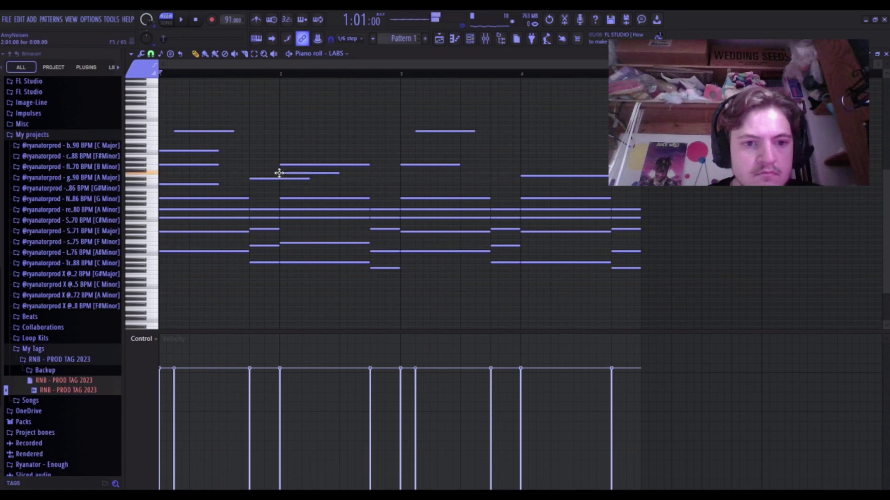
{"action": "key", "text": "space"}
{"action": "left_click_drag", "start_coordinate": [308, 179], "coordinate": [280, 180]}
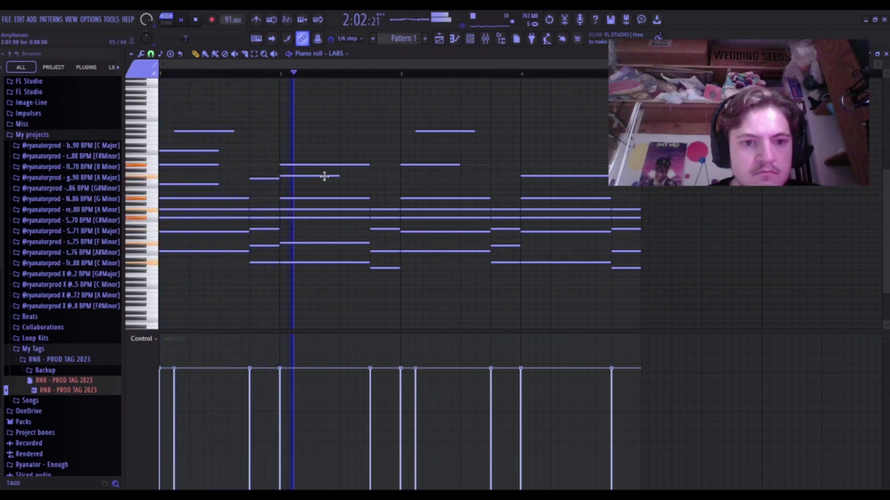
{"action": "key", "text": "space"}
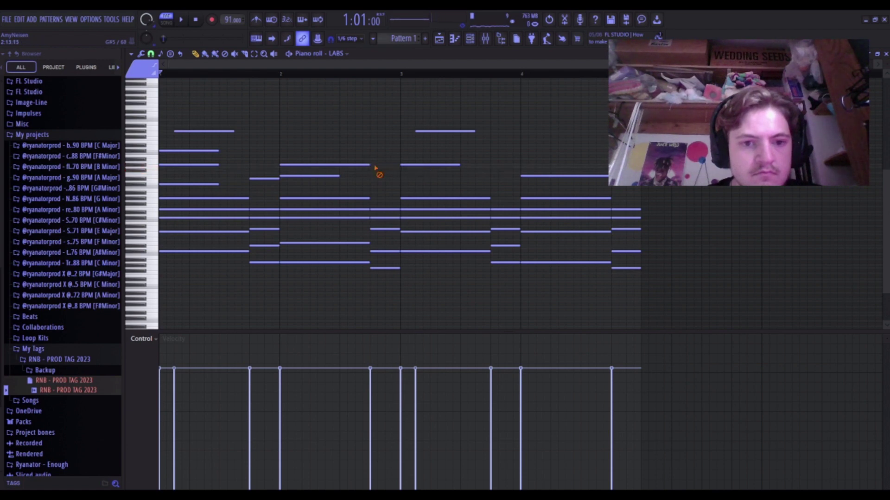
Add a four-step G#5 note over bar 2's last chord and play back the pattern.
{"action": "left_click_drag", "start_coordinate": [377, 170], "coordinate": [371, 164]}
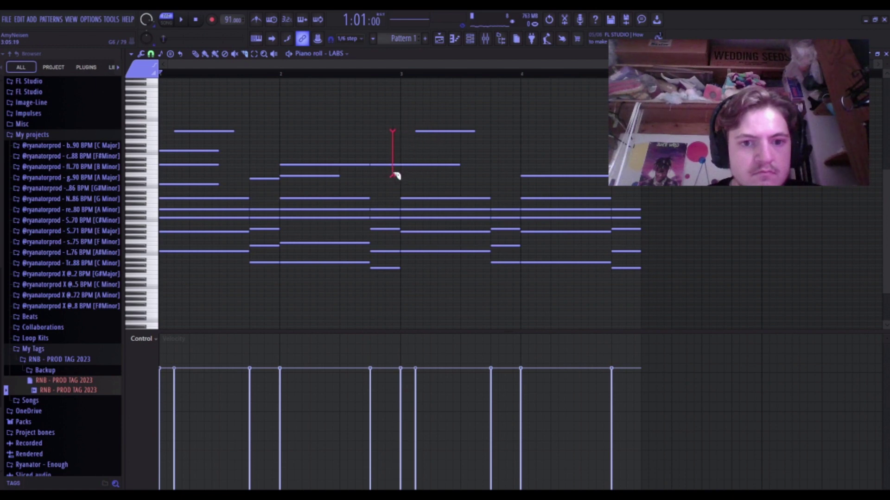
{"action": "key", "text": "space"}
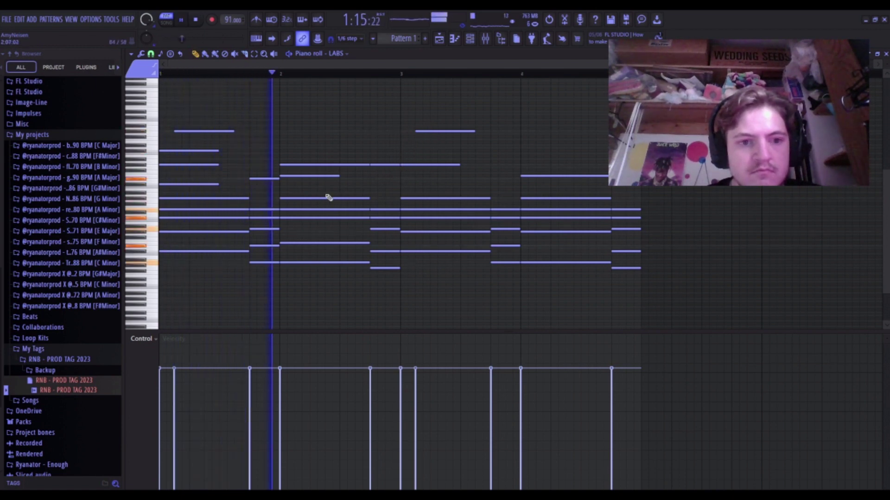
{"action": "key", "text": "space"}
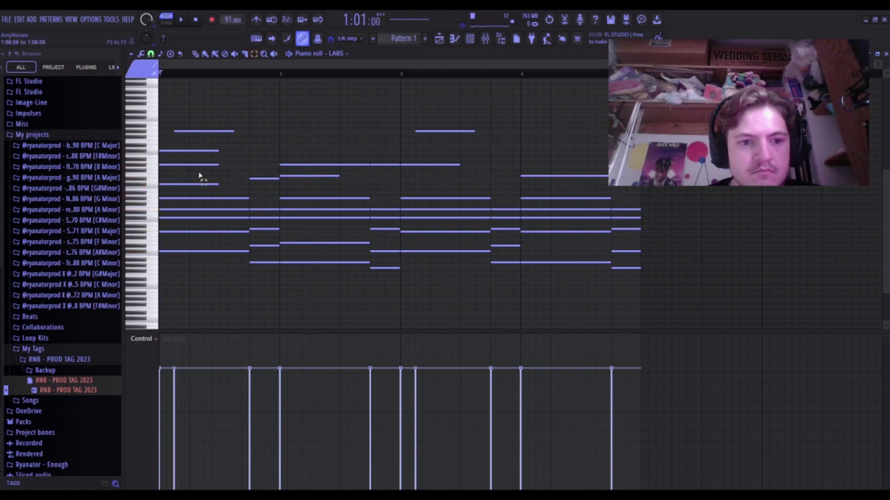
Try the C#5, D#5 and E5 melody notes of bars 1 and 2 in lower and higher octaves with playback.
{"action": "left_click_drag", "start_coordinate": [199, 176], "coordinate": [337, 200]}
{"action": "key", "text": "ctrl+Down"}
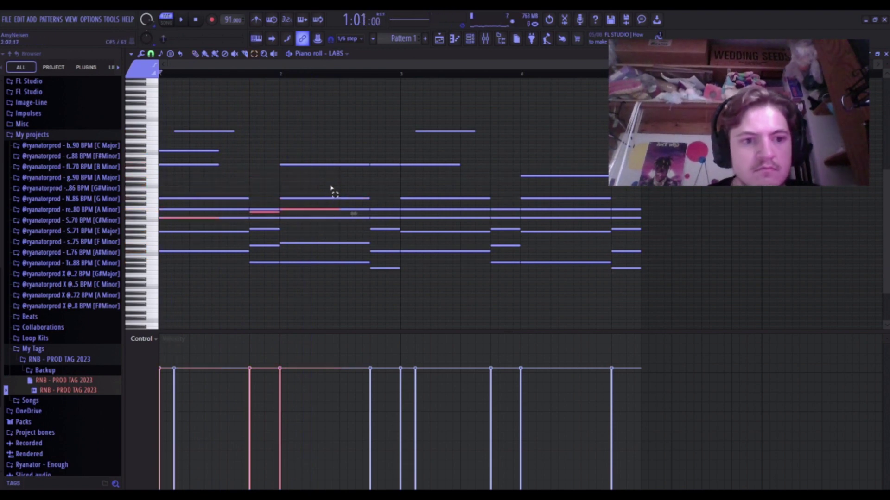
{"action": "key", "text": "ctrl+Up"}
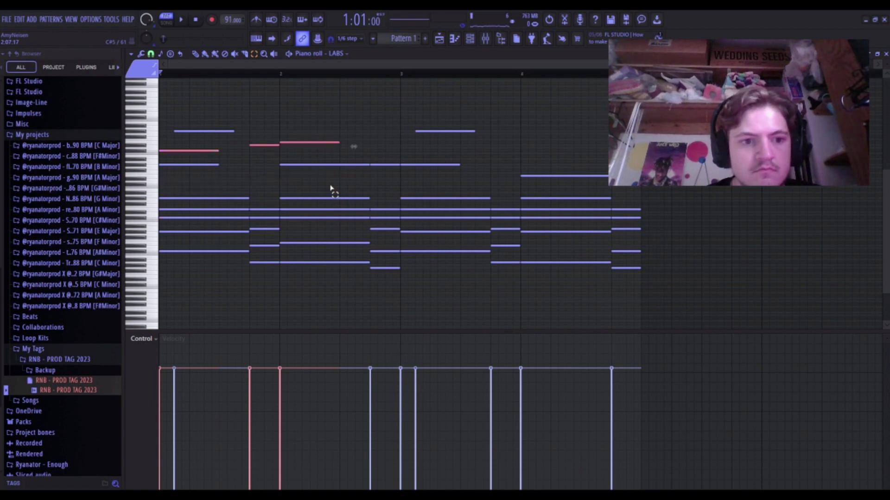
{"action": "key", "text": "ctrl+Up"}
{"action": "key", "text": "space"}
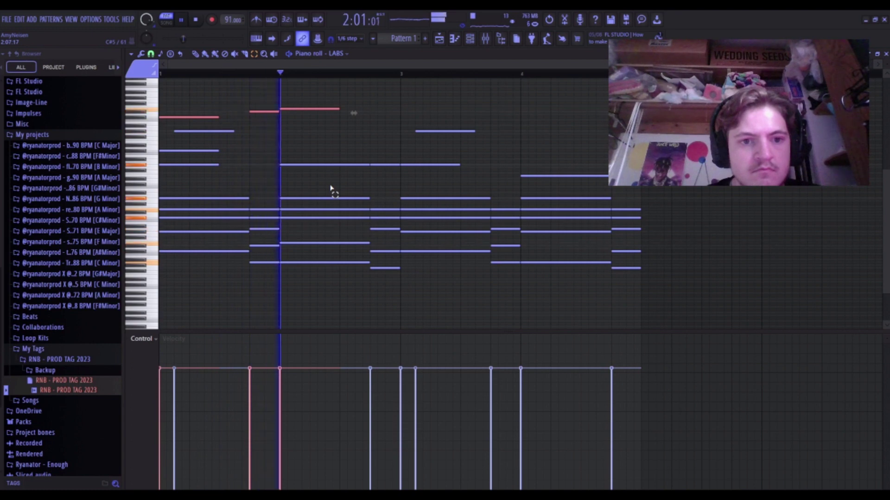
{"action": "key", "text": "space"}
{"action": "key", "text": "ctrl+Down"}
{"action": "key", "text": "ctrl+Down"}
{"action": "key", "text": "space"}
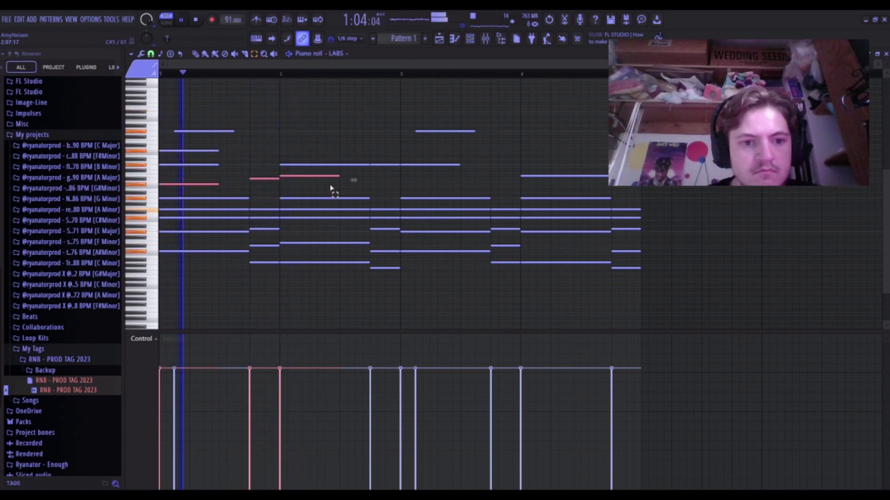
{"action": "key", "text": "ctrl+d"}
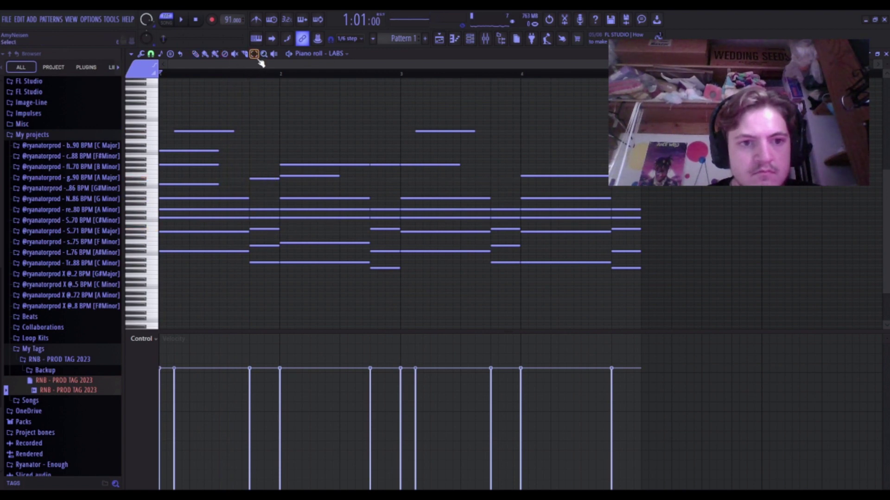
Try the A2 bass note of bar 1's last chord two octaves higher with playback.
{"action": "key", "text": "ctrl+Up"}
{"action": "key", "text": "ctrl+Up"}
{"action": "key", "text": "space"}
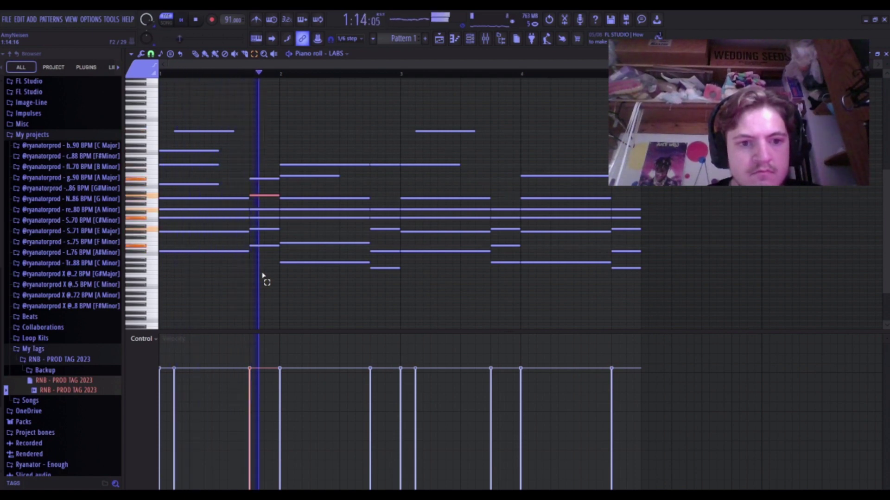
{"action": "key", "text": "space"}
{"action": "key", "text": "ctrl+Down"}
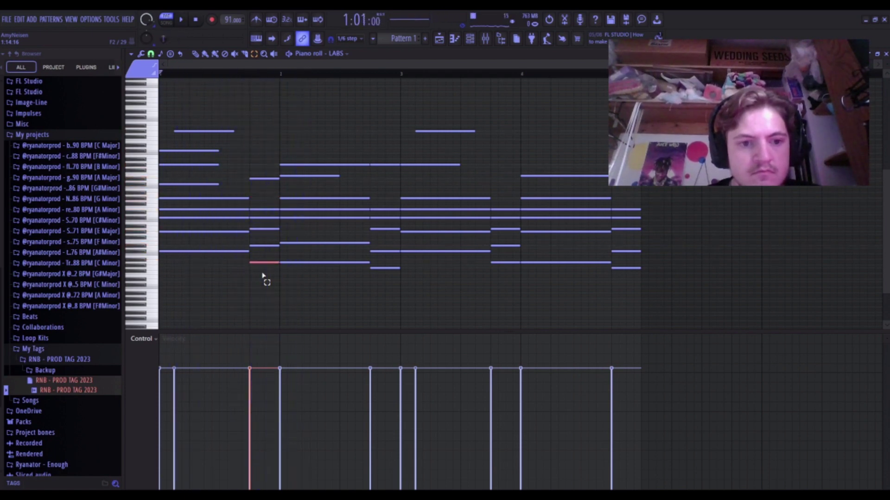
Play back the pattern with the A2 bass note of bar 1's last chord at its original octave.
{"action": "key", "text": "space"}
{"action": "left_click", "coordinate": [279, 277]}
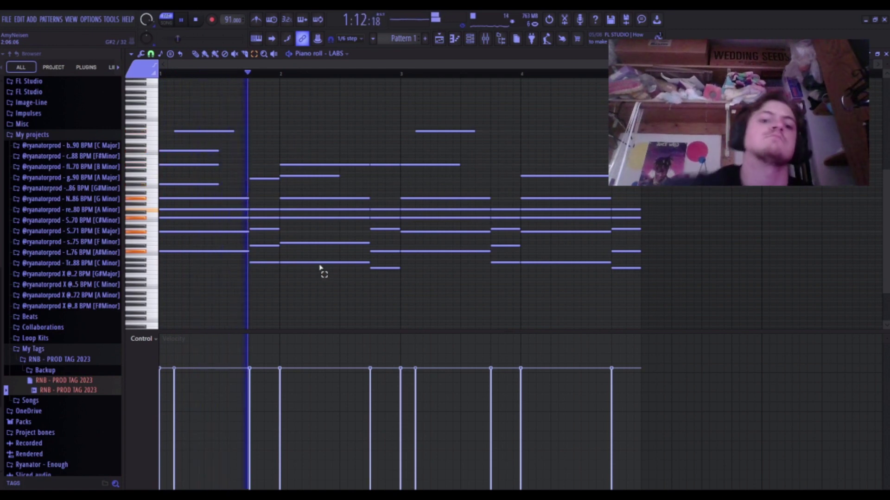
{"action": "key", "text": "space"}
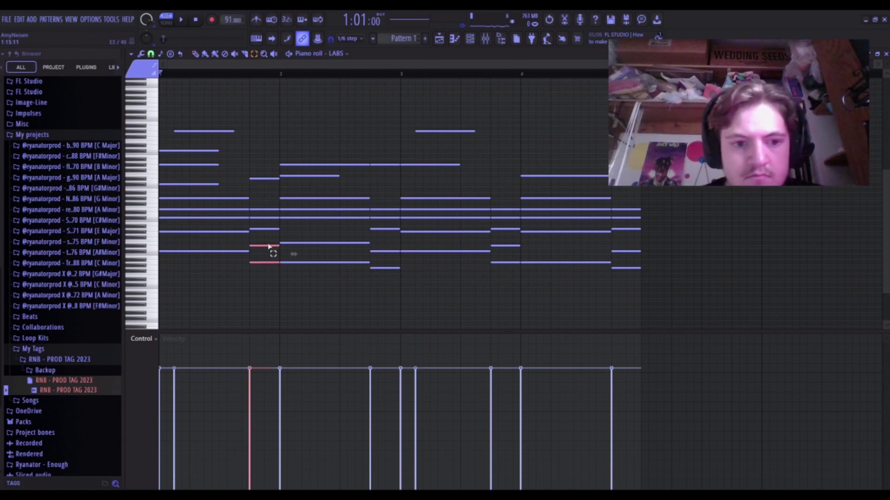
Layer a D#6 over bar 1's last chord, three octaves above its D#3, and play back the pattern.
{"action": "key", "text": "space"}
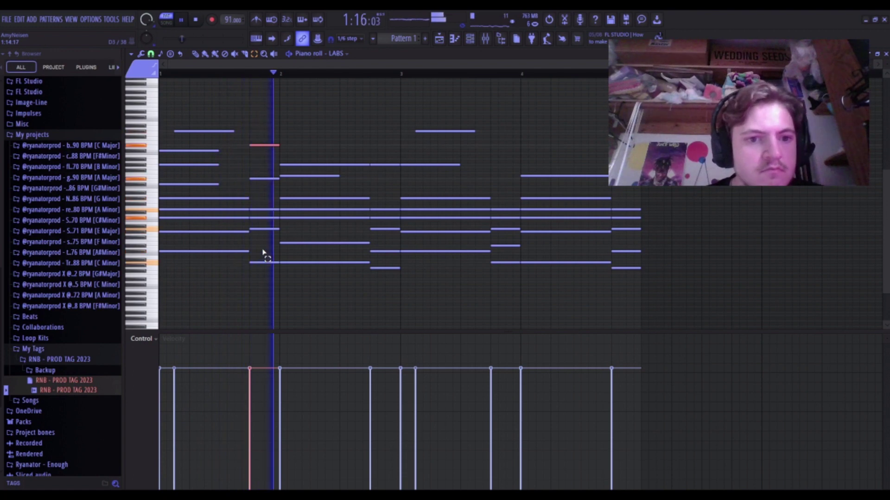
{"action": "key", "text": "space"}
{"action": "key", "text": "space"}
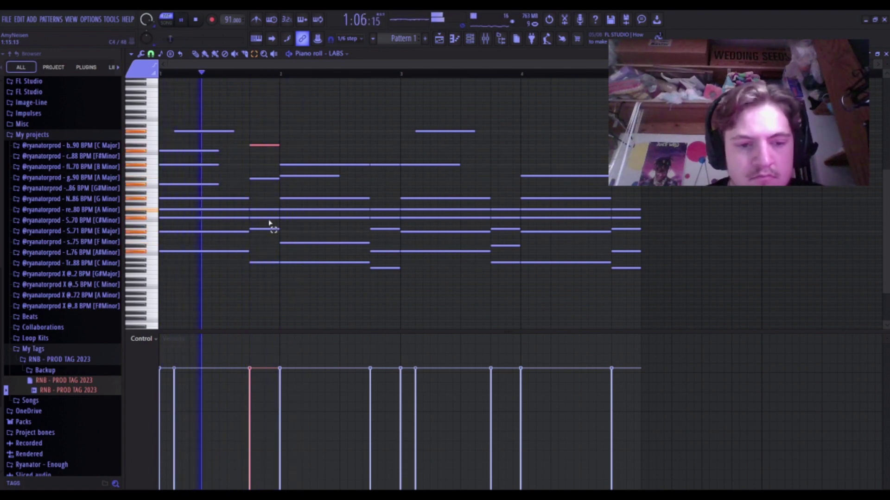
{"action": "key", "text": "space"}
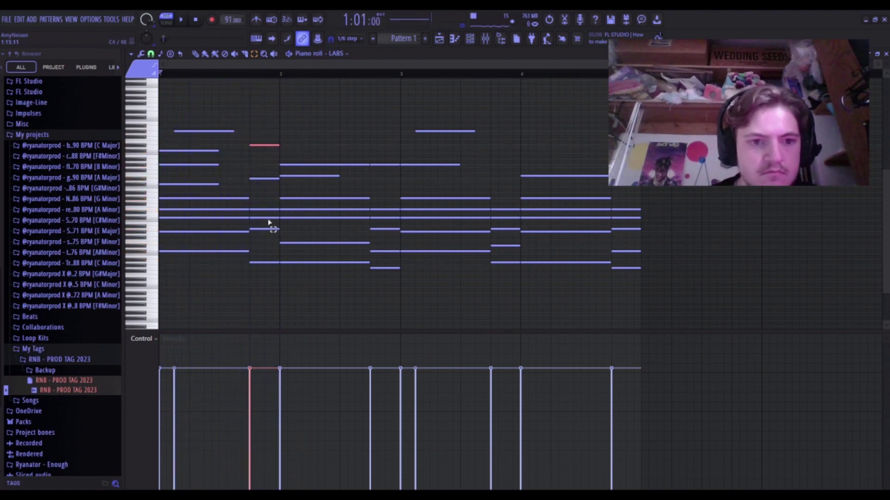
{"action": "key", "text": "shift+Left"}
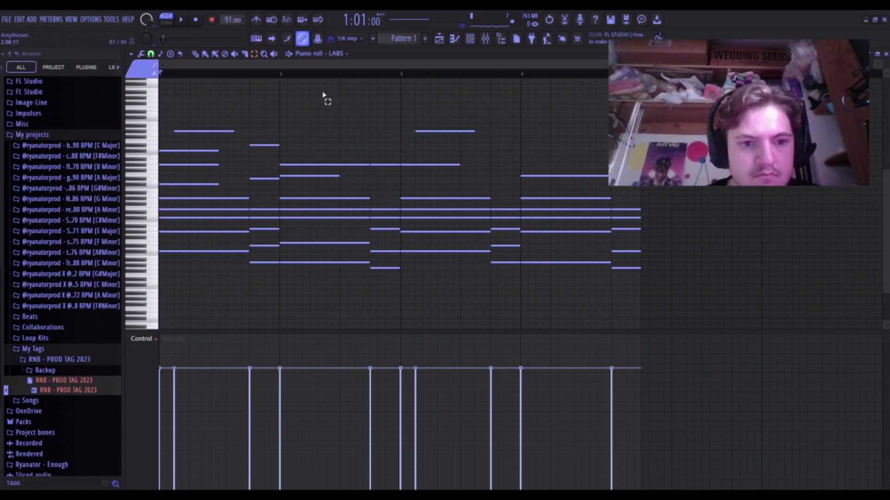
{"action": "key", "text": "space"}
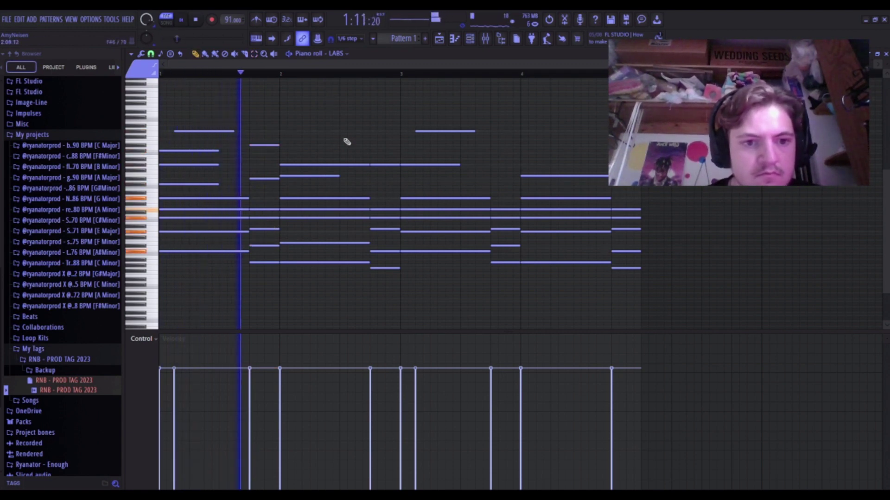
{"action": "key", "text": "space"}
Add rising four-step E6, F#6, G#6 and C7 notes in bar 2 at steps 3, 7, 9 and 13, with playback.
{"action": "left_click", "coordinate": [295, 142]}
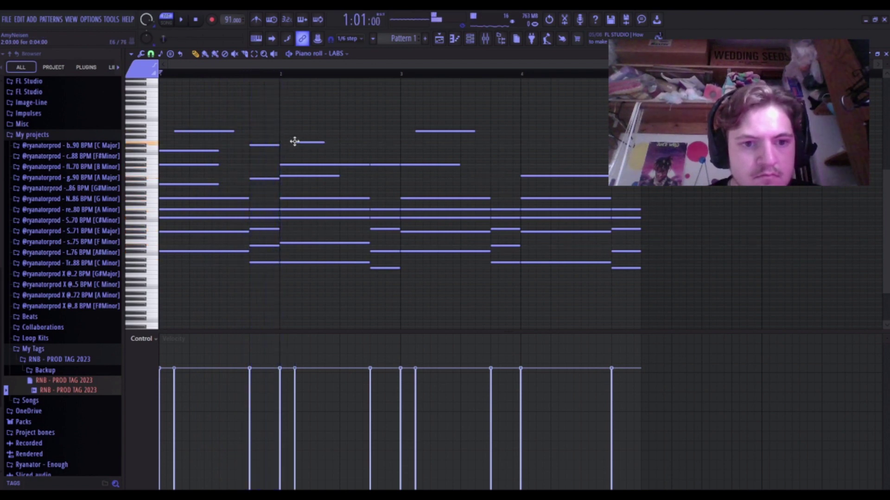
{"action": "left_click", "coordinate": [326, 137]}
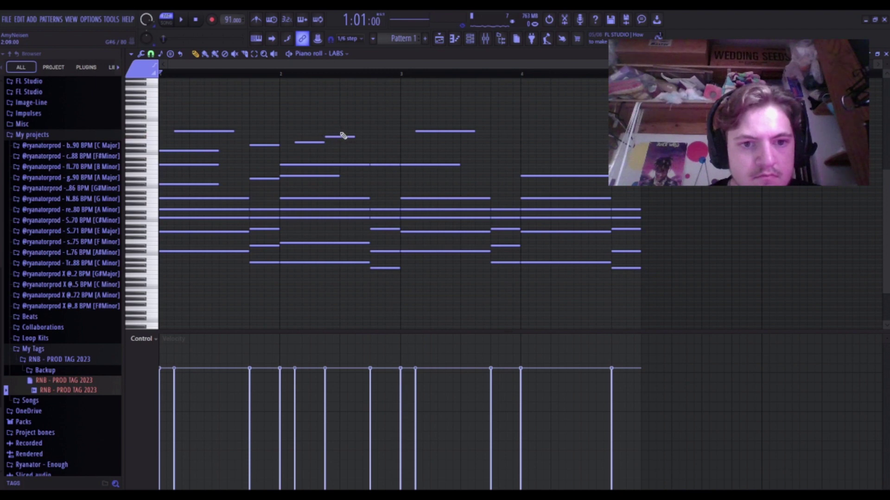
{"action": "left_click_drag", "start_coordinate": [341, 133], "coordinate": [372, 123]}
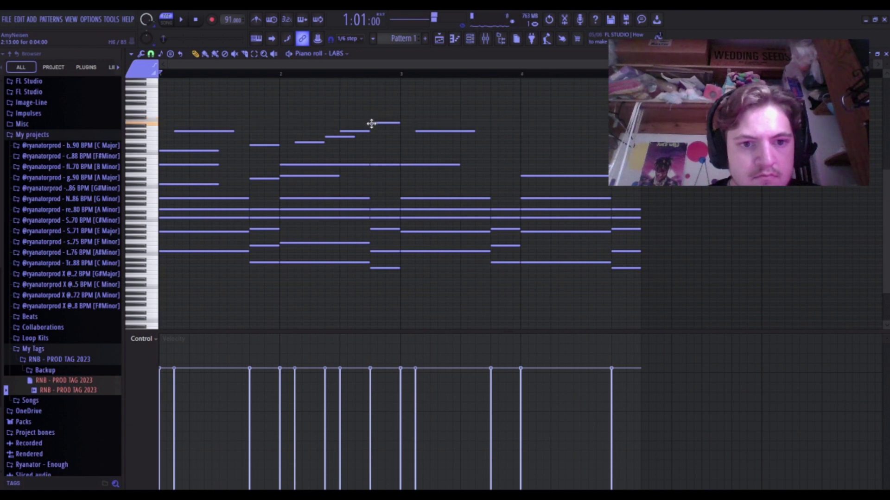
{"action": "key", "text": "space"}
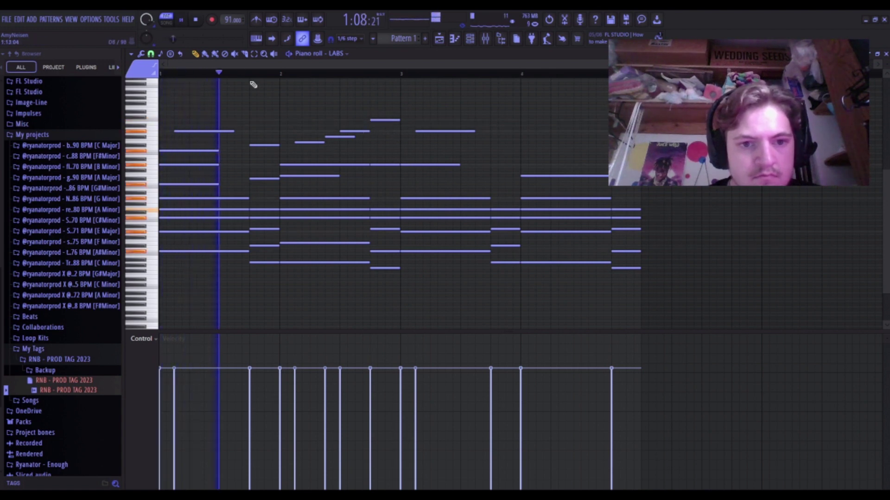
{"action": "left_click", "coordinate": [196, 55]}
{"action": "key", "text": "space"}
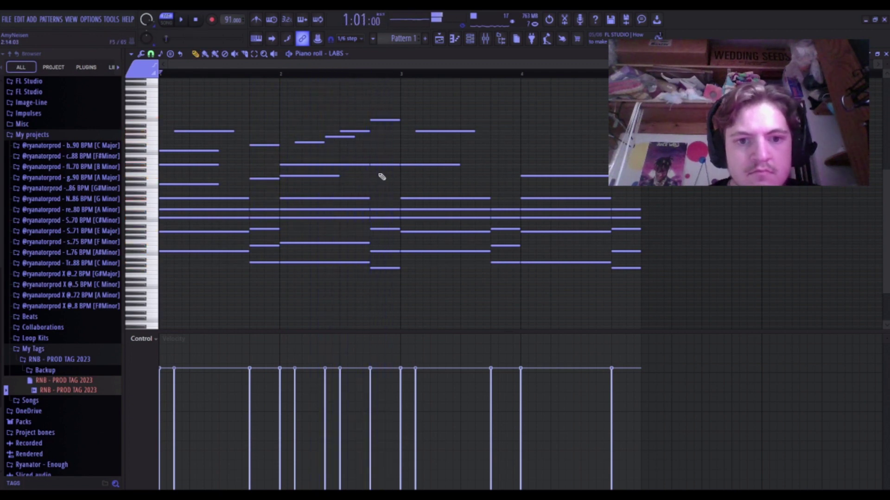
Raise the melody note over bar 2's last chord to C#7 and play back the pattern.
{"action": "left_click_drag", "start_coordinate": [387, 120], "coordinate": [385, 117]}
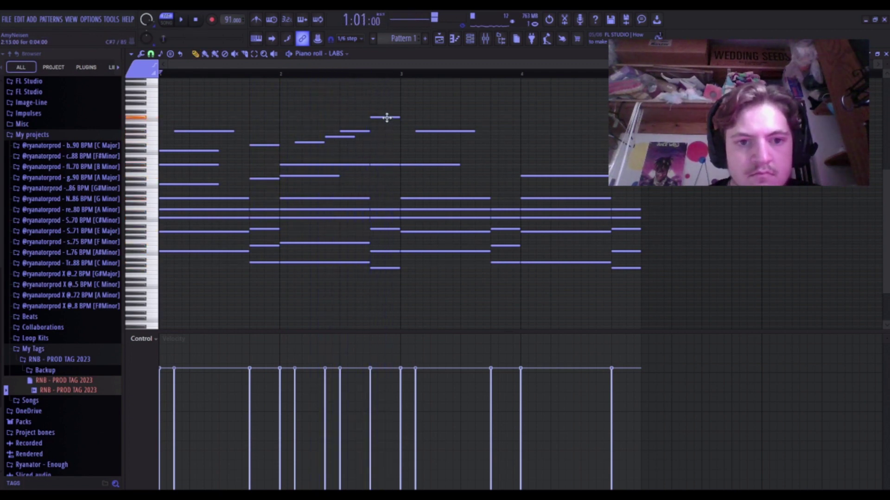
{"action": "key", "text": "space"}
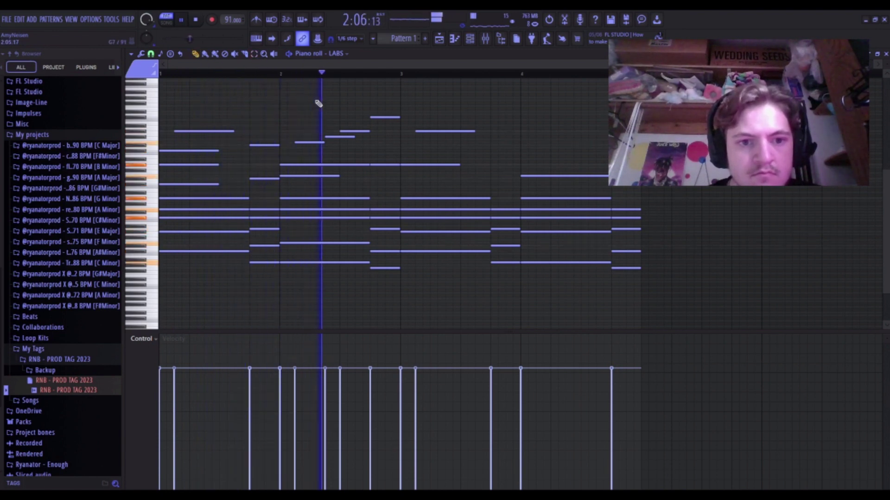
{"action": "key", "text": "space"}
Shorten bar 2's F#6 and G#6 to two steps and add a two-step E6 just before the C#7.
{"action": "scroll", "coordinate": [318, 103], "scroll_direction": "up", "scroll_amount": 3}
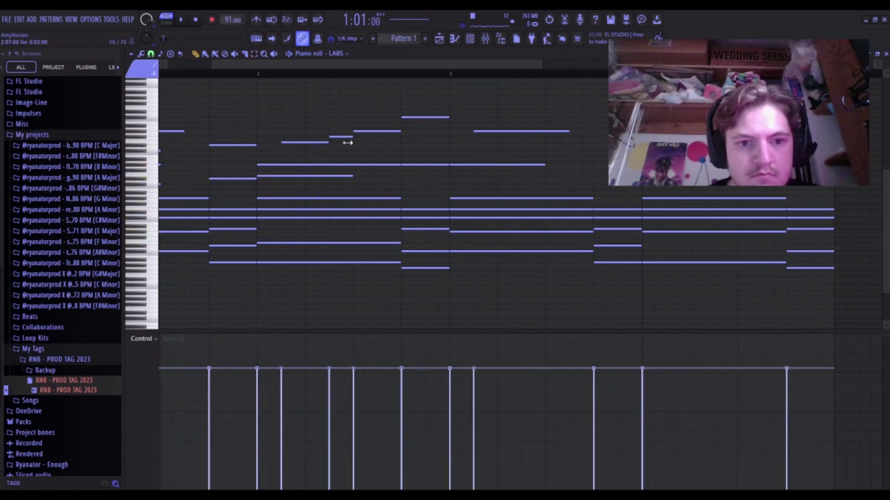
{"action": "left_click", "coordinate": [378, 142]}
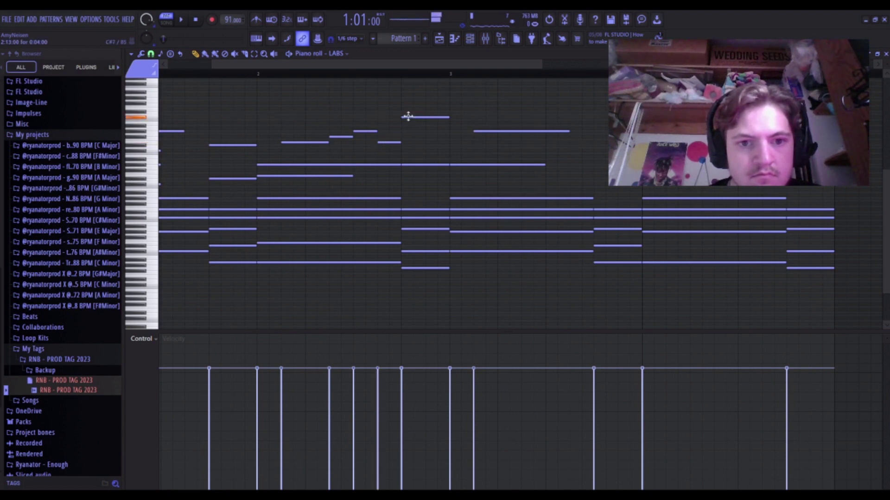
{"action": "left_click", "coordinate": [354, 142]}
{"action": "right_click", "coordinate": [359, 142]}
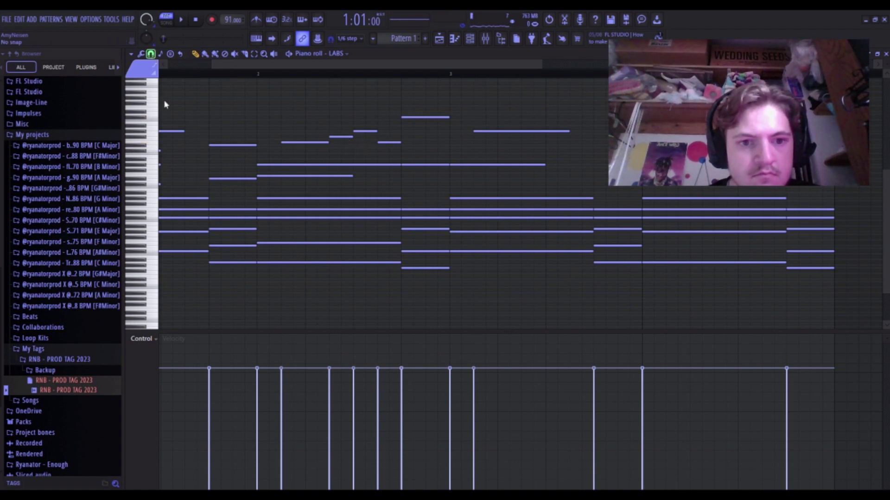
Try a two-step E6 below bar 2's G#6, starting slightly ahead of it, with playback.
{"action": "left_click_drag", "start_coordinate": [354, 141], "coordinate": [353, 144]}
{"action": "right_click", "coordinate": [367, 142]}
{"action": "key", "text": "space"}
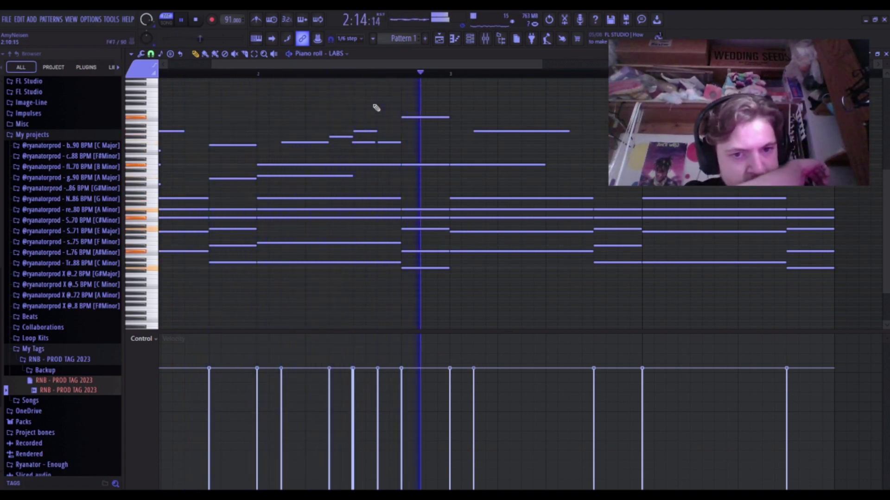
{"action": "key", "text": "space"}
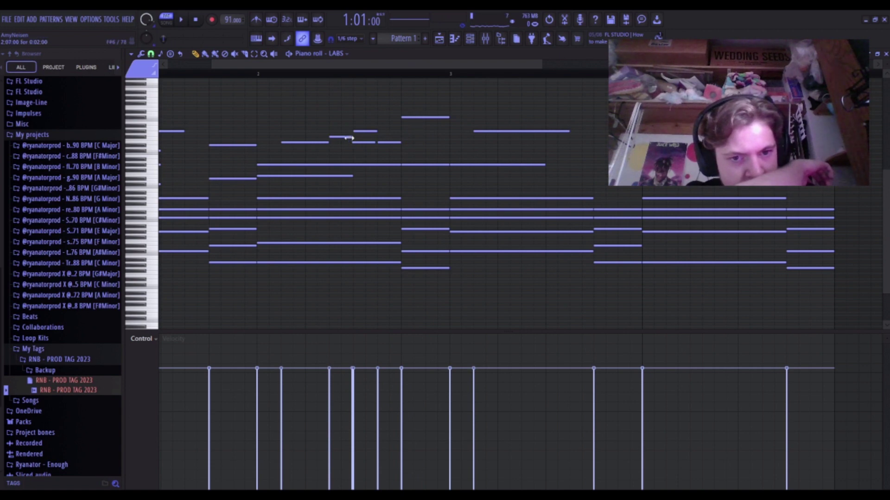
{"action": "key", "text": "space"}
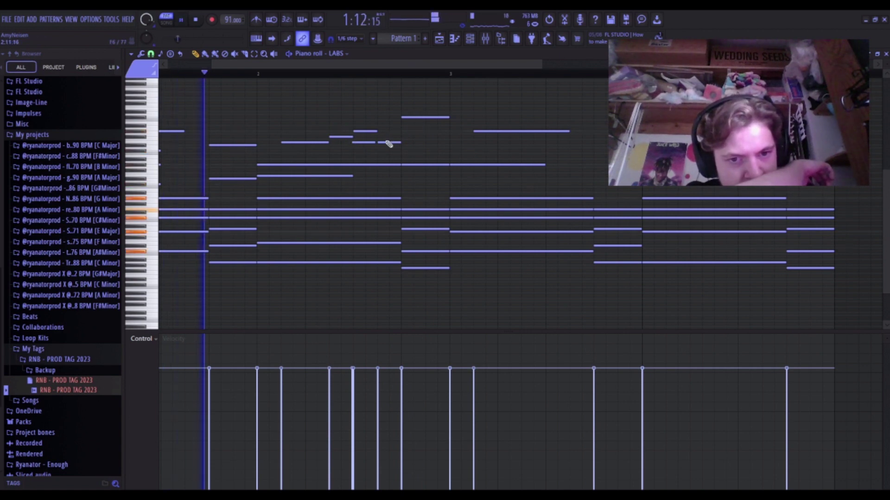
{"action": "key", "text": "space"}
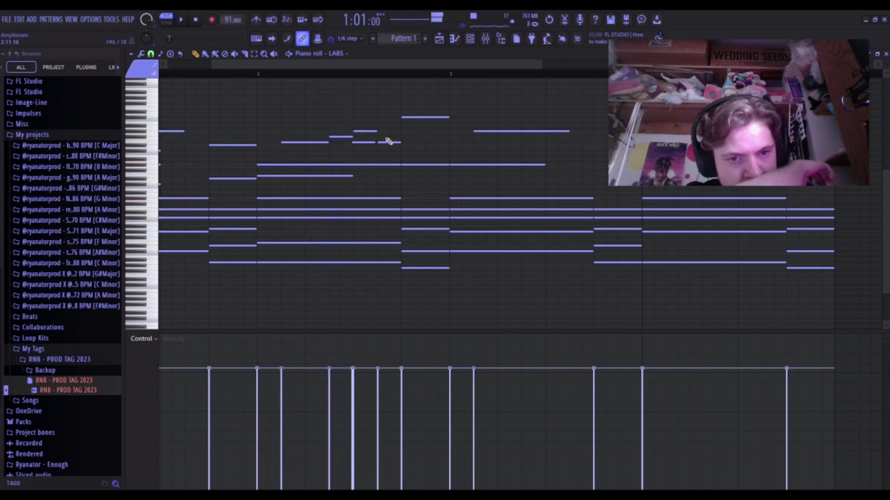
Replace bar 2's stacked E6 and G#6 with a two-step G#6 below the C#7, start the C#7 slightly later and play back.
{"action": "right_click", "coordinate": [371, 144]}
{"action": "right_click", "coordinate": [368, 132]}
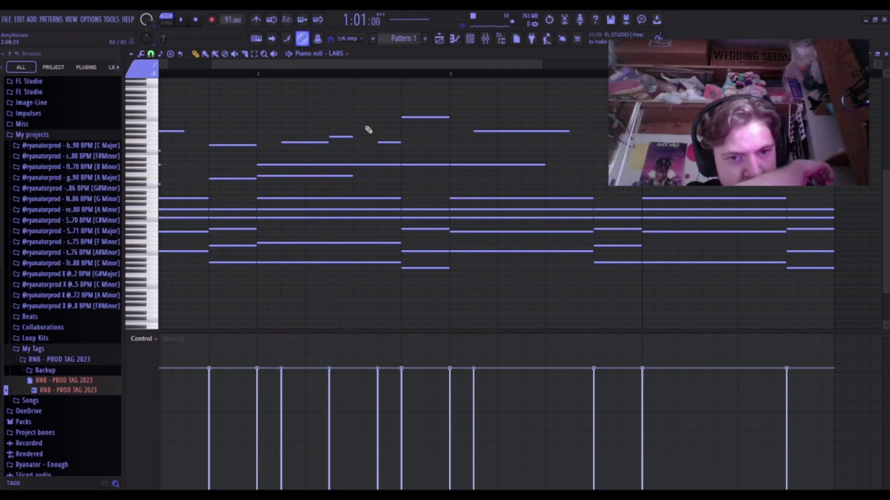
{"action": "left_click", "coordinate": [402, 143]}
{"action": "left_click_drag", "start_coordinate": [403, 142], "coordinate": [415, 117]}
{"action": "key", "text": "space"}
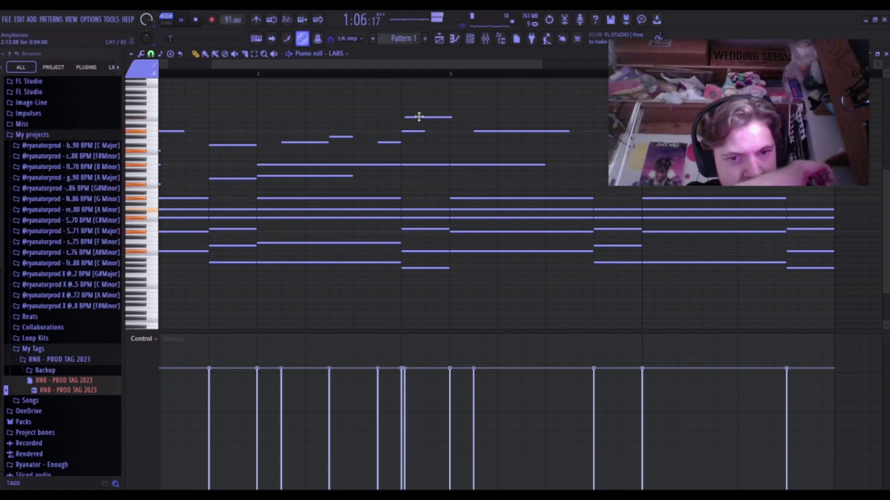
{"action": "scroll", "coordinate": [419, 201], "scroll_direction": "down", "scroll_amount": 4}
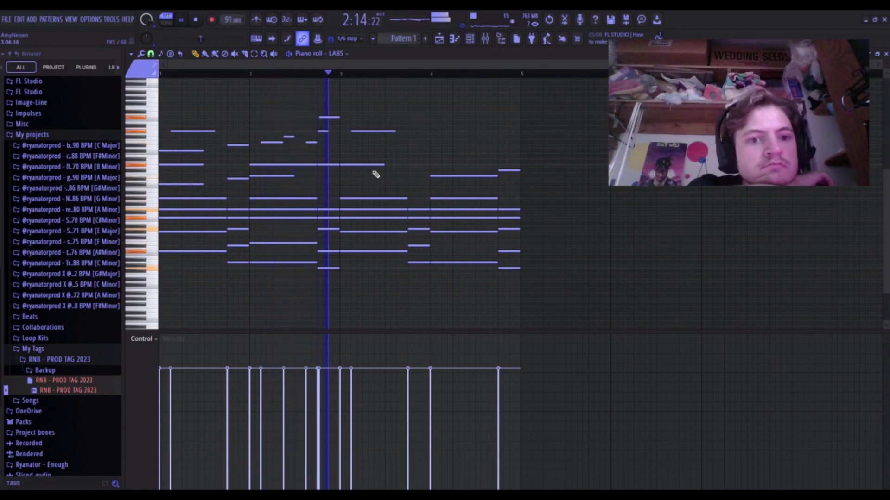
{"action": "key", "text": "space"}
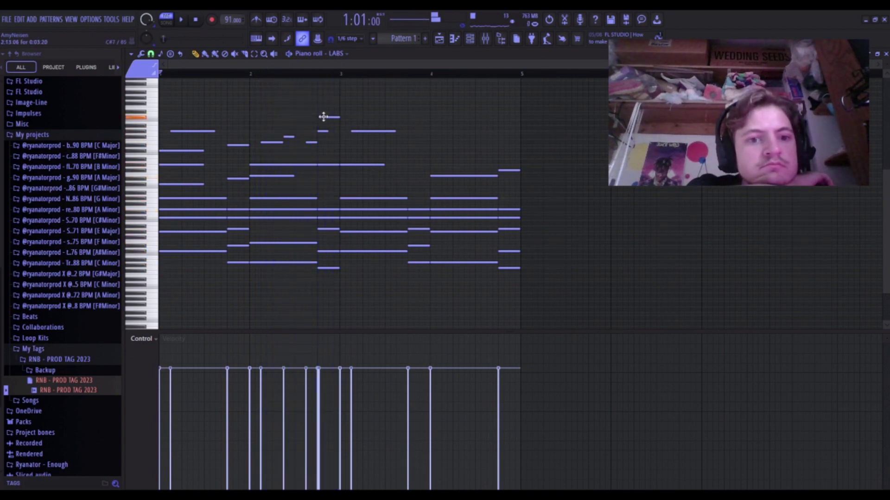
Try bar 2's G#6 and C#7 pair about two steps later, with playback.
{"action": "key", "text": "space"}
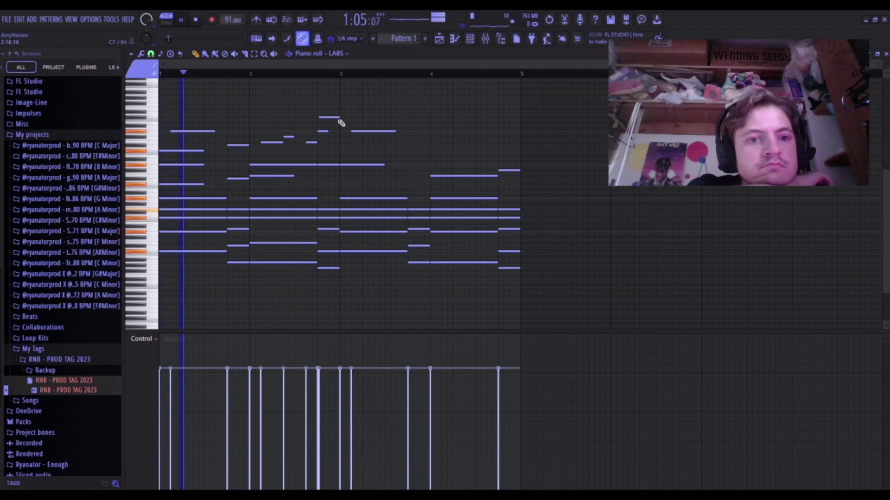
{"action": "left_click_drag", "start_coordinate": [315, 107], "coordinate": [330, 139]}
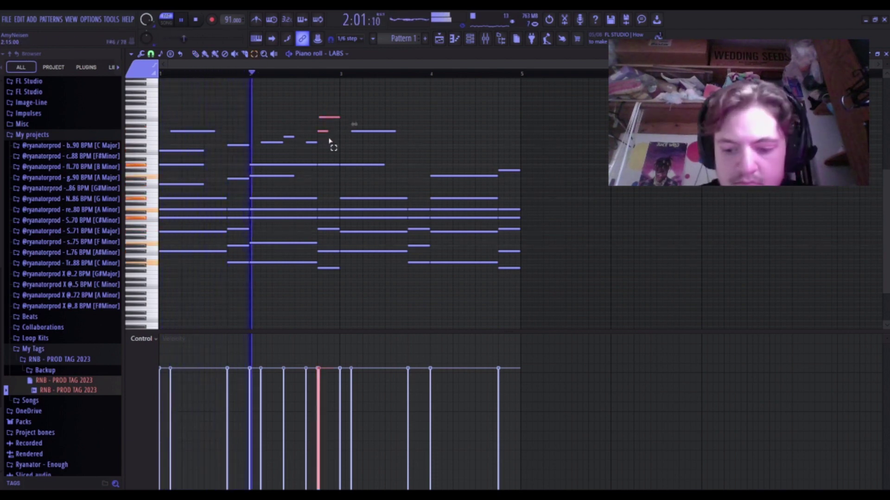
{"action": "key", "text": "shift+Right"}
{"action": "key", "text": "shift+Right"}
{"action": "key", "text": "shift+Right"}
{"action": "key", "text": "shift+Right"}
{"action": "key", "text": "shift+Right"}
{"action": "key", "text": "shift+Right"}
{"action": "key", "text": "shift+Right"}
{"action": "key", "text": "shift+Right"}
{"action": "key", "text": "shift+Right"}
{"action": "key", "text": "shift+Right"}
{"action": "key", "text": "shift+Right"}
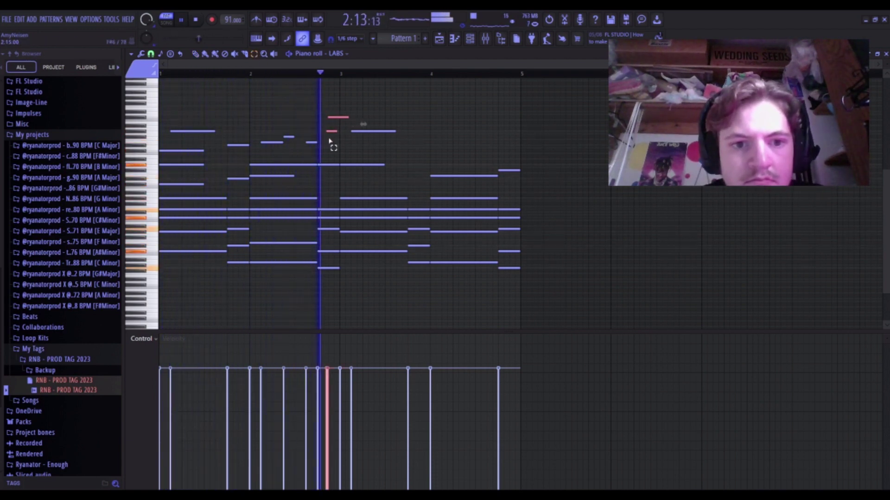
{"action": "key", "text": "space"}
{"action": "key", "text": "space"}
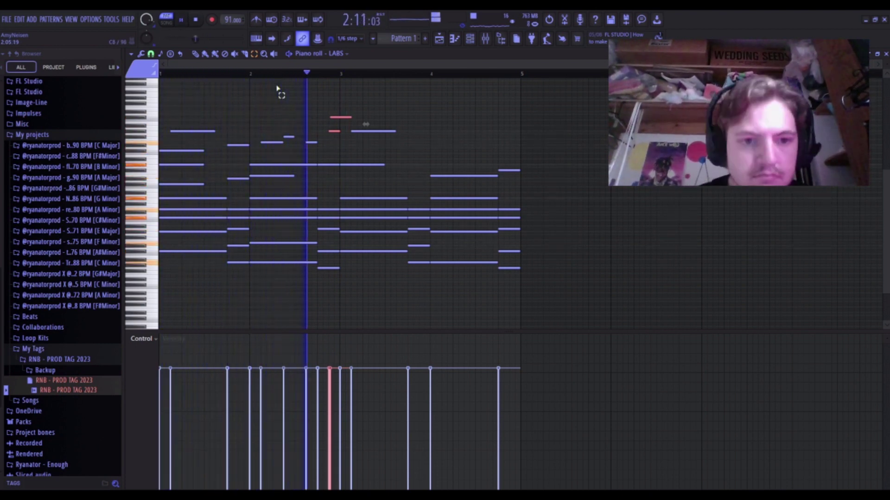
{"action": "key", "text": "space"}
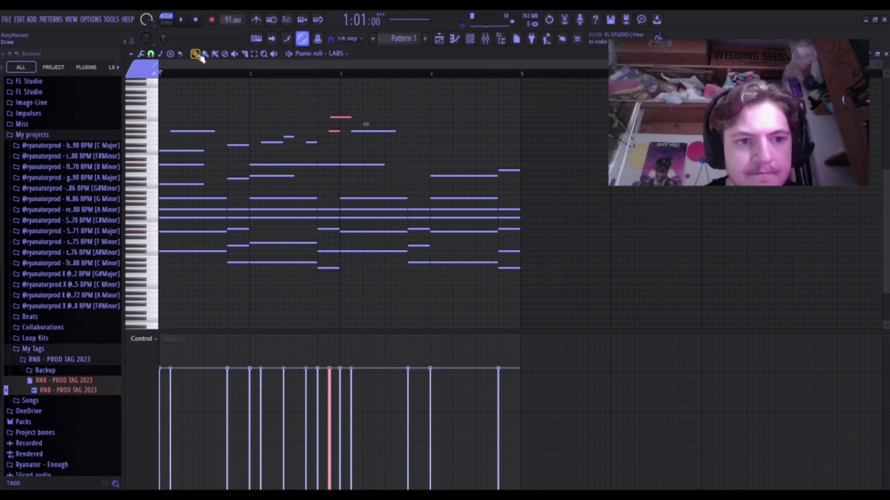
Move the G#6 and C#7 pair to bar 2's step 11, change the E6 there into a four-step D#6 at step 13, and play back.
{"action": "left_click_drag", "start_coordinate": [334, 131], "coordinate": [312, 132]}
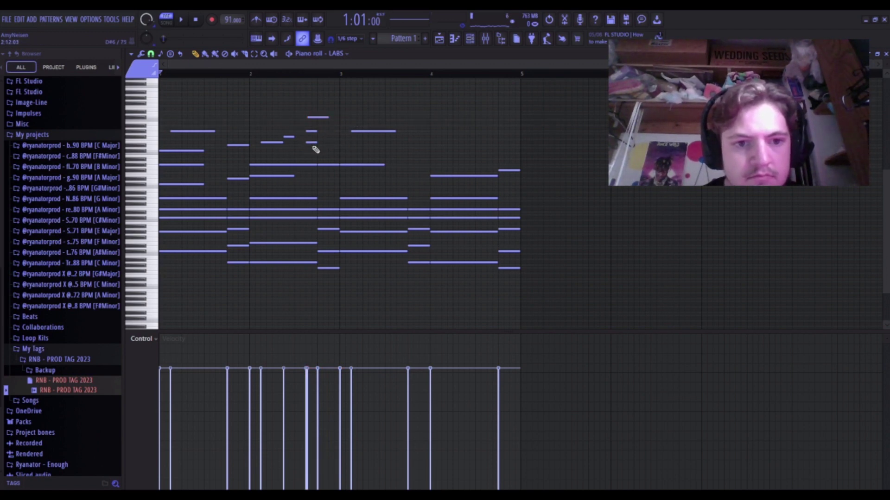
{"action": "left_click_drag", "start_coordinate": [312, 144], "coordinate": [326, 149]}
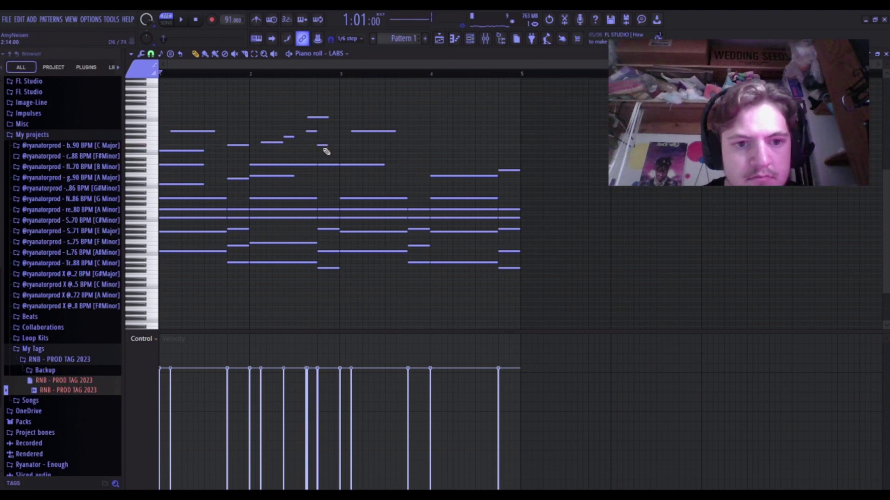
{"action": "key", "text": "space"}
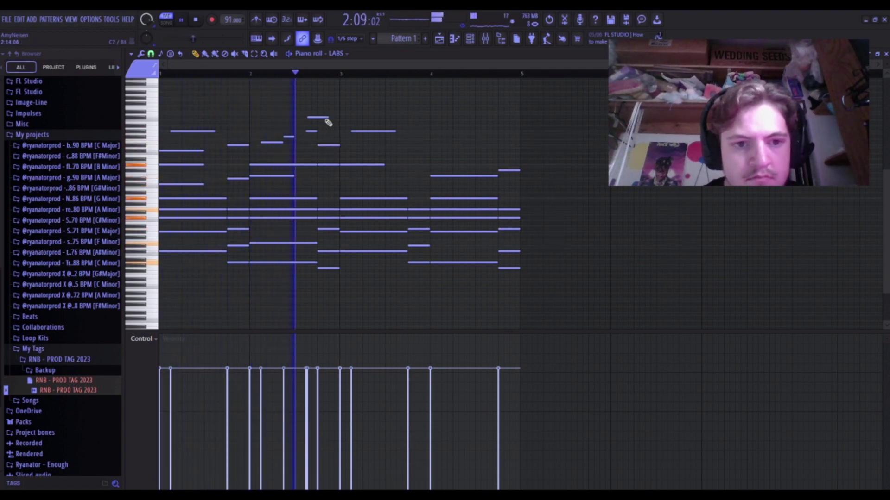
{"action": "key", "text": "space"}
Nudge bar 2's G#6 and C#7 slightly earlier, keeping the G#6 just ahead, and play back the pattern.
{"action": "scroll", "coordinate": [306, 116], "scroll_direction": "up", "scroll_amount": 2}
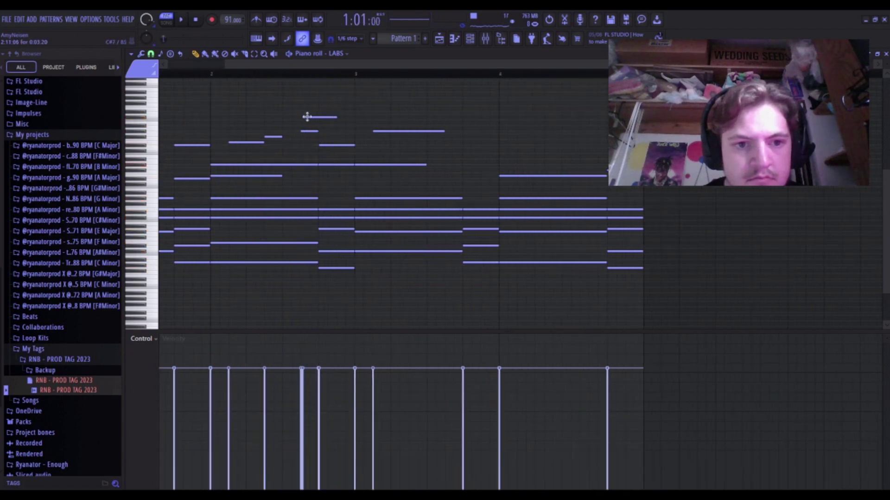
{"action": "left_click_drag", "start_coordinate": [307, 131], "coordinate": [308, 116]}
{"action": "key", "text": "space"}
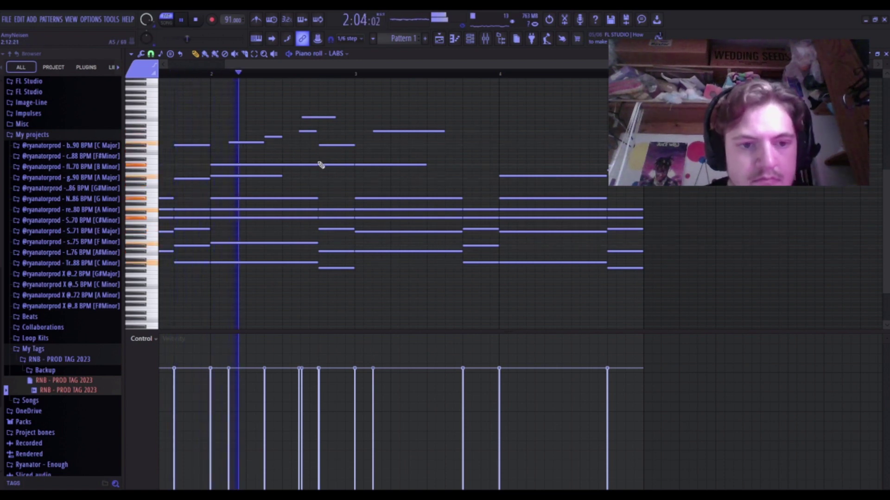
Delete the high G#6 and C#7 pair near bar 2's step 11 and play back the pattern.
{"action": "key", "text": "space"}
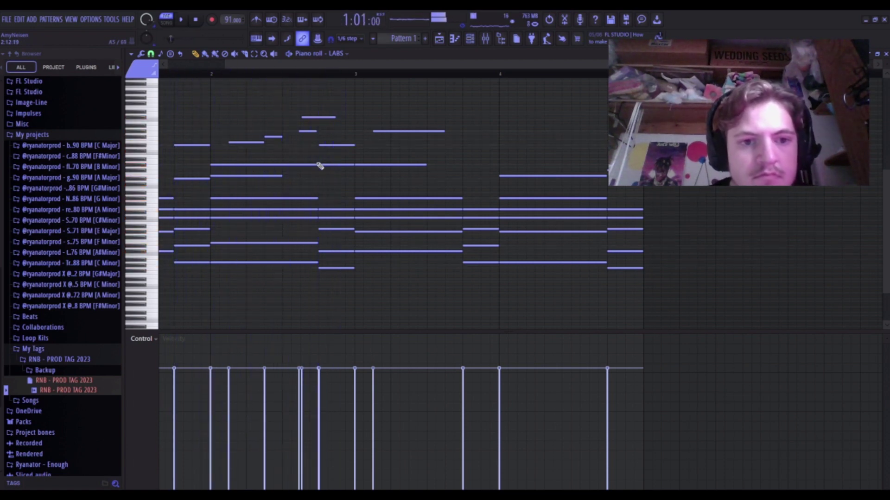
{"action": "right_click", "coordinate": [307, 131]}
{"action": "right_click", "coordinate": [307, 116]}
{"action": "scroll", "coordinate": [307, 100], "scroll_direction": "up", "scroll_amount": 1}
{"action": "key", "text": "space"}
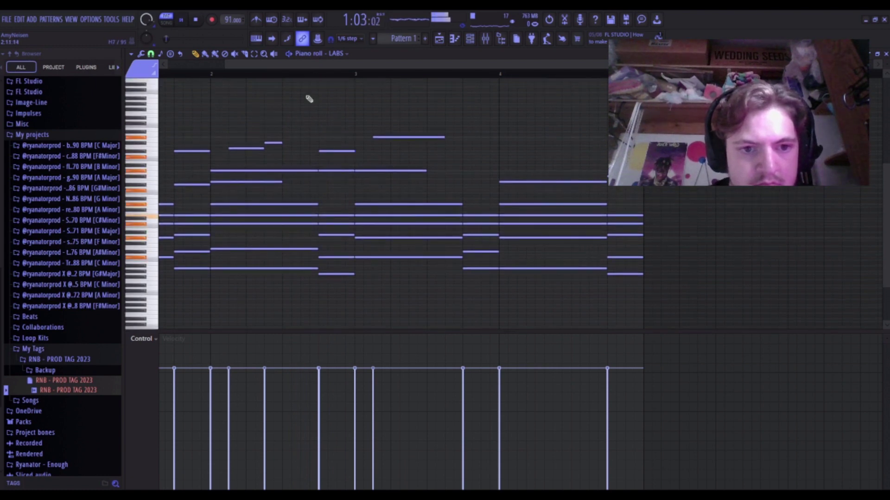
{"action": "scroll", "coordinate": [306, 99], "scroll_direction": "down", "scroll_amount": 2}
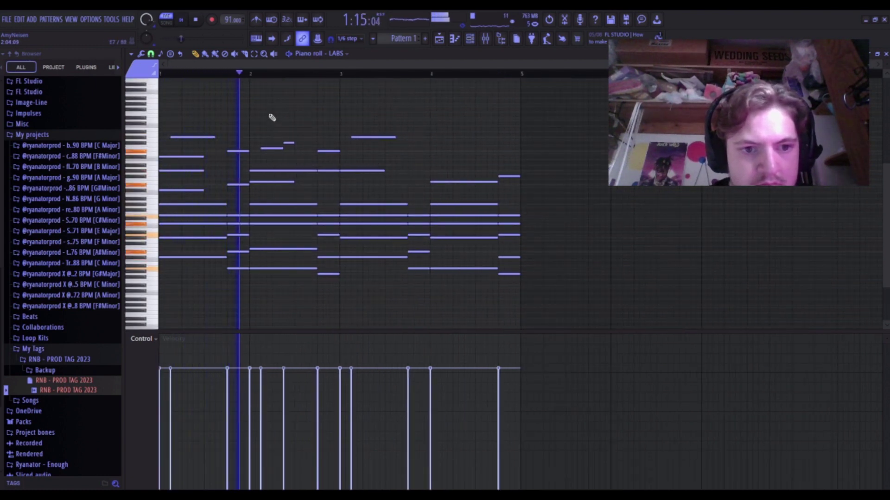
{"action": "key", "text": "space"}
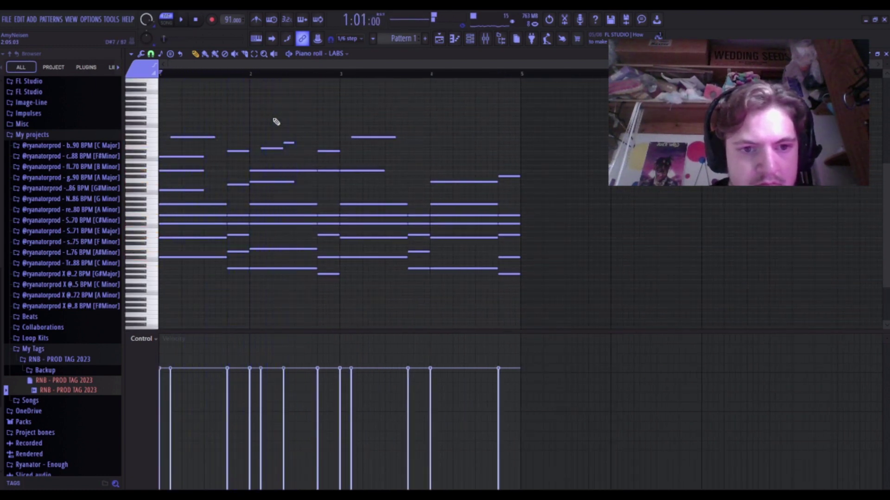
Add a four-step G#6 at bar 2's step 11 in the high melody, with playback.
{"action": "scroll", "coordinate": [274, 119], "scroll_direction": "up", "scroll_amount": 1}
{"action": "left_click", "coordinate": [312, 134]}
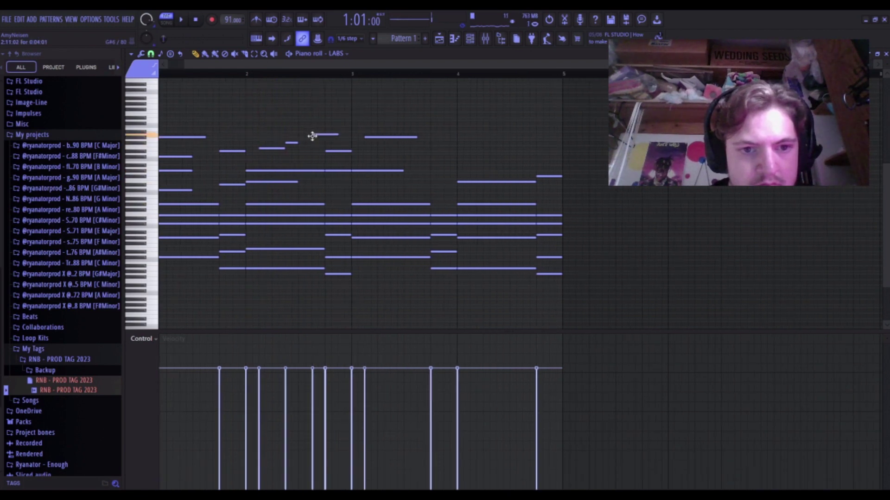
{"action": "left_click_drag", "start_coordinate": [312, 136], "coordinate": [312, 138]}
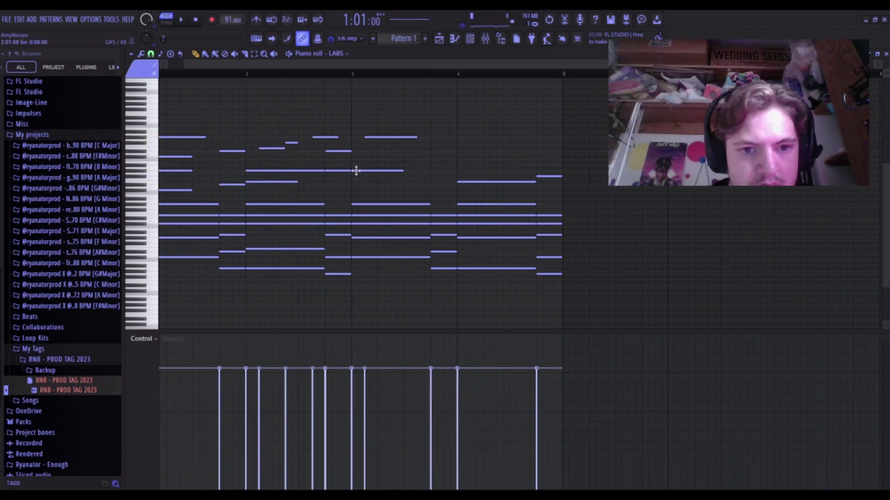
{"action": "key", "text": "space"}
{"action": "scroll", "coordinate": [338, 141], "scroll_direction": "down", "scroll_amount": 1}
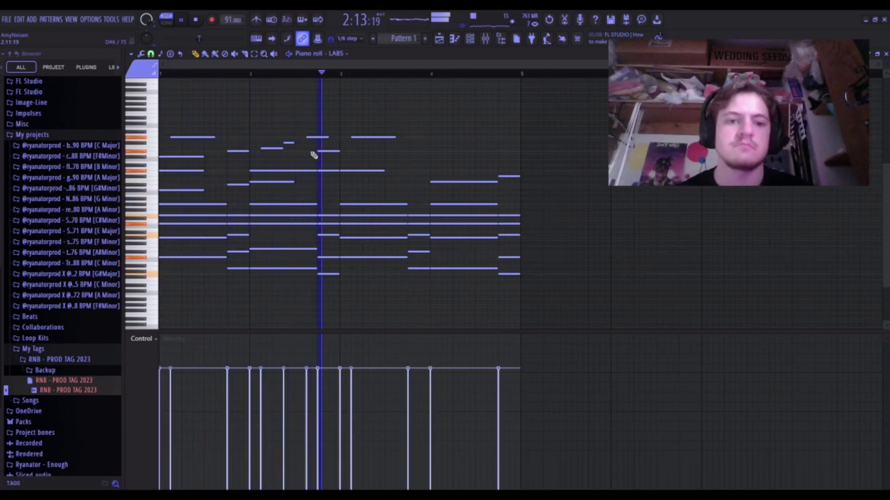
{"action": "key", "text": "space"}
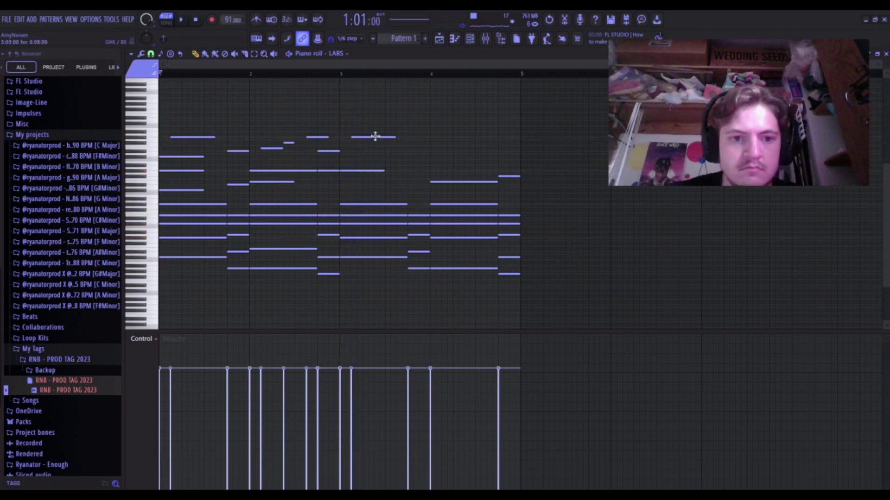
{"action": "key", "text": "space"}
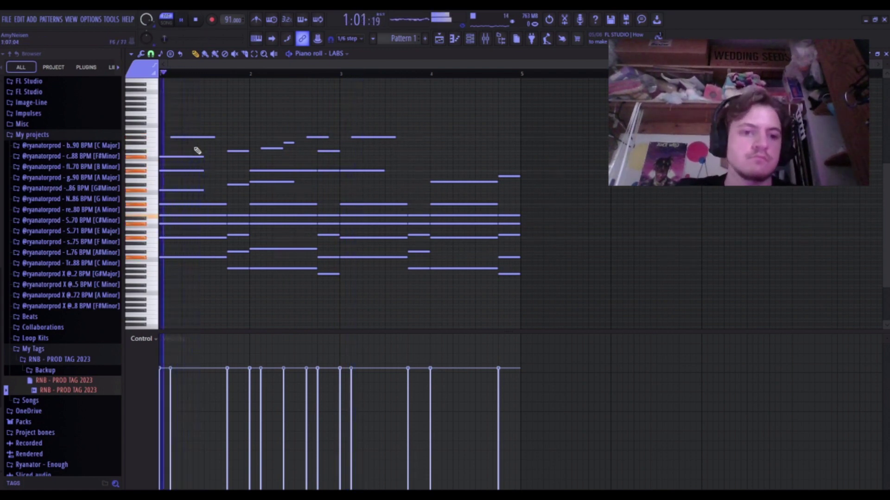
{"action": "scroll", "coordinate": [206, 165], "scroll_direction": "up", "scroll_amount": 2}
{"action": "key", "text": "space"}
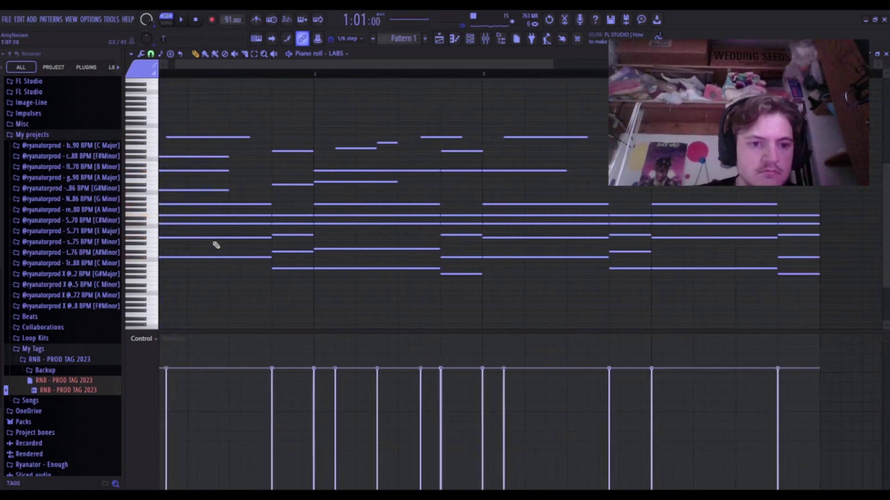
Try an extra C#5 in bar 1, then a cut of the existing C#5 at step 7, and undo the result.
{"action": "left_click_drag", "start_coordinate": [212, 199], "coordinate": [213, 189]}
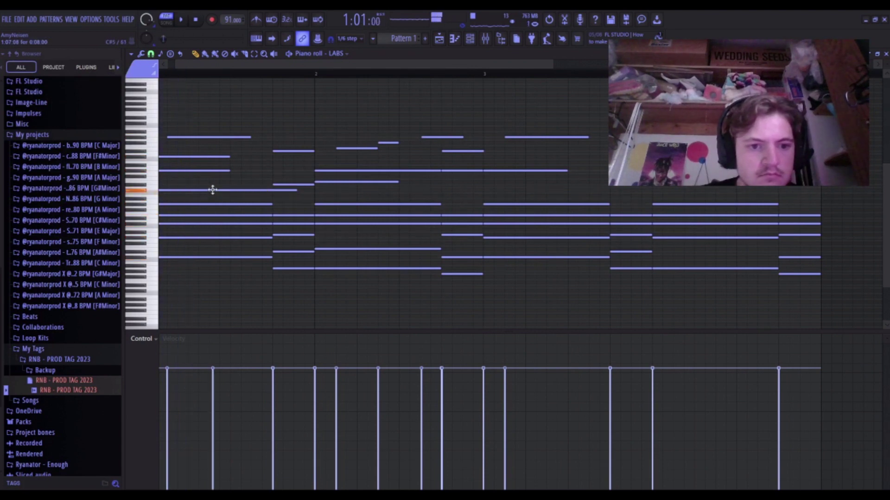
{"action": "right_click", "coordinate": [229, 191]}
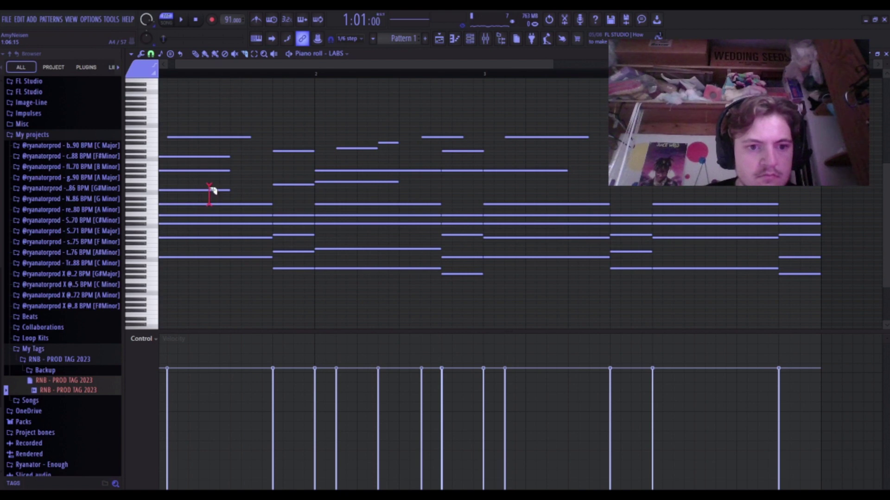
{"action": "left_click_drag", "start_coordinate": [212, 187], "coordinate": [212, 183]}
{"action": "key", "text": "space"}
{"action": "key", "text": "space"}
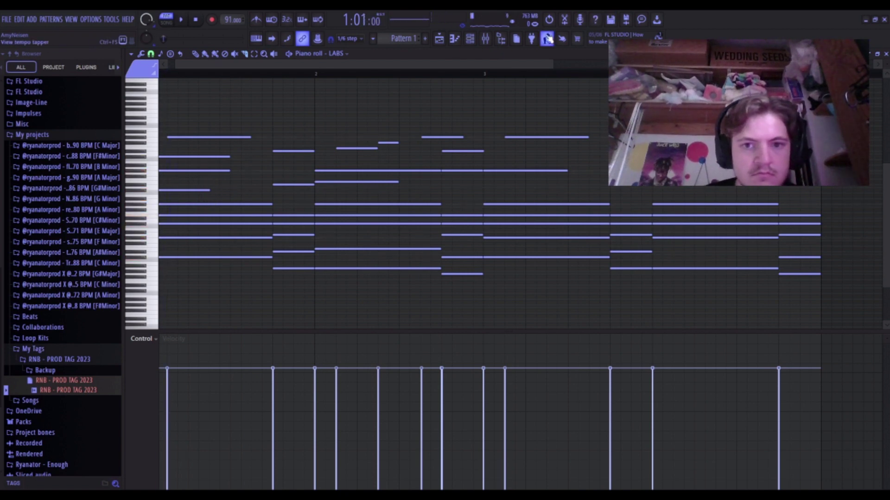
{"action": "key", "text": "ctrl+z"}
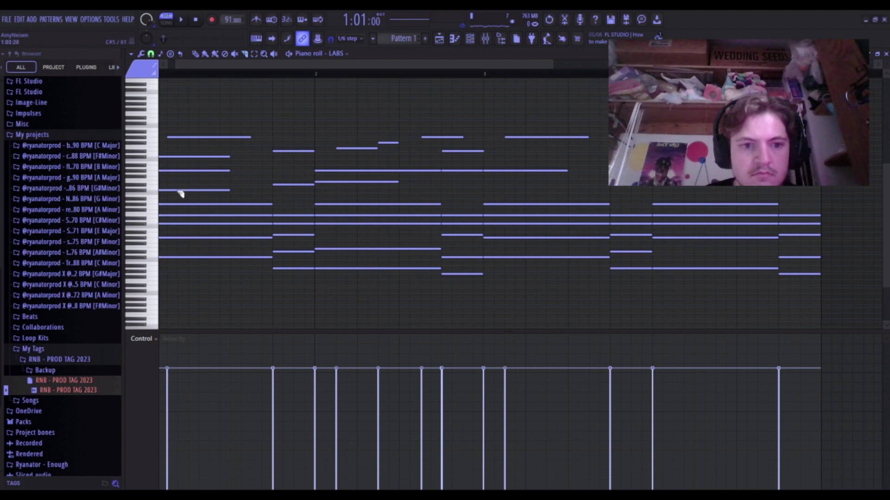
Slice bar 1's C#5 at step 7, add a descending run of two-step B4, A4, G#4 and F#4 from step 9, and play back.
{"action": "left_click_drag", "start_coordinate": [209, 185], "coordinate": [212, 197]}
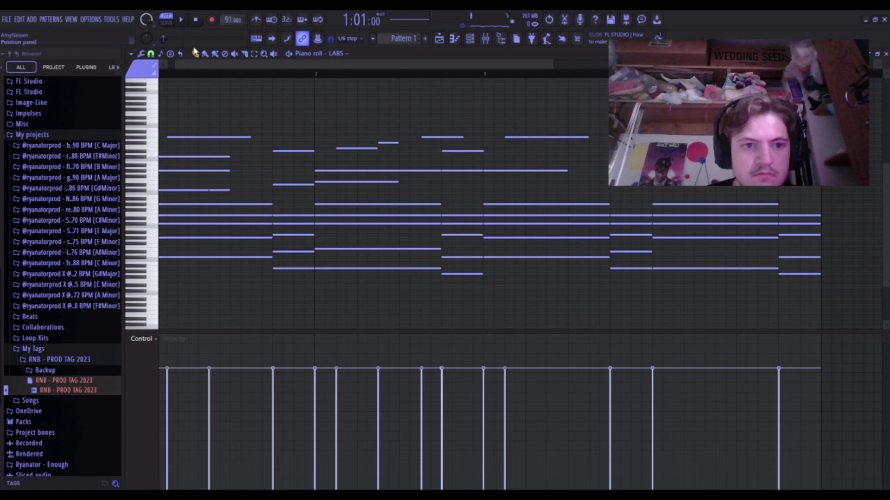
{"action": "left_click", "coordinate": [231, 196]}
{"action": "left_click", "coordinate": [252, 199]}
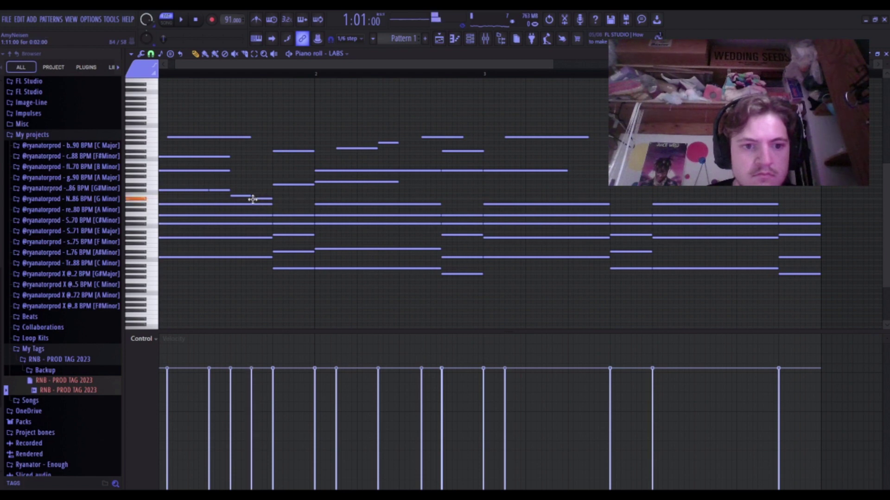
{"action": "left_click_drag", "start_coordinate": [252, 201], "coordinate": [252, 203]}
{"action": "left_click", "coordinate": [274, 204]}
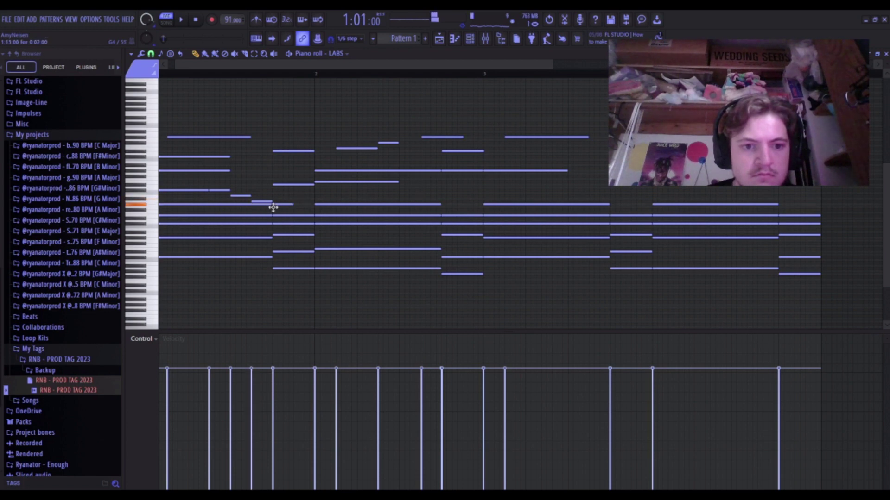
{"action": "left_click", "coordinate": [294, 210]}
{"action": "key", "text": "space"}
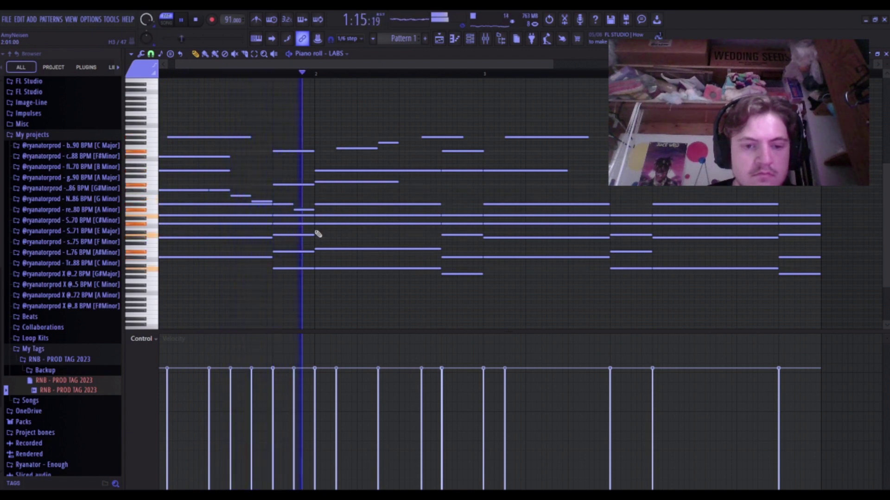
{"action": "key", "text": "space"}
Remove the F#4 and B4 from bar 1's run and shorten the opening chord's G#4 to end at step 11, with playback.
{"action": "right_click", "coordinate": [299, 209]}
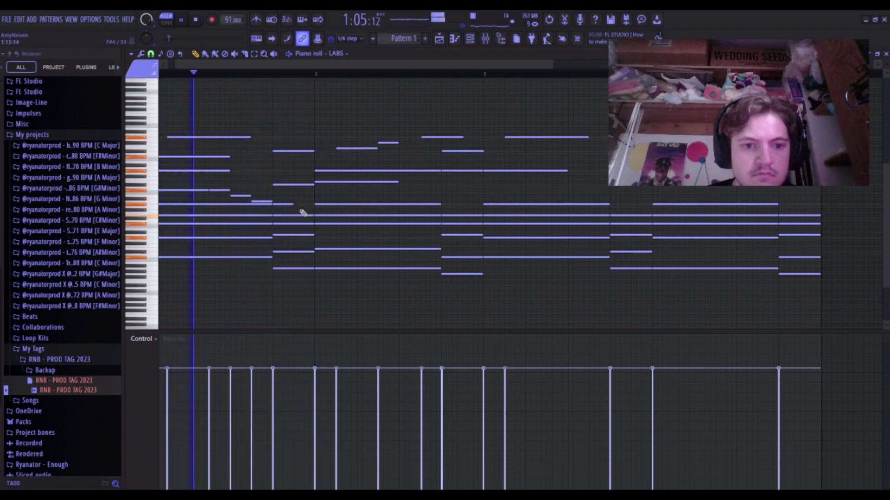
{"action": "key", "text": "space"}
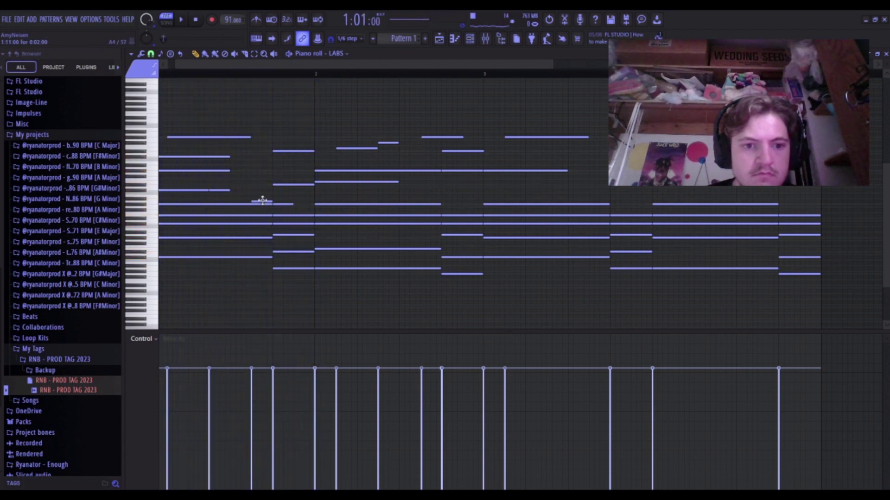
{"action": "key", "text": "space"}
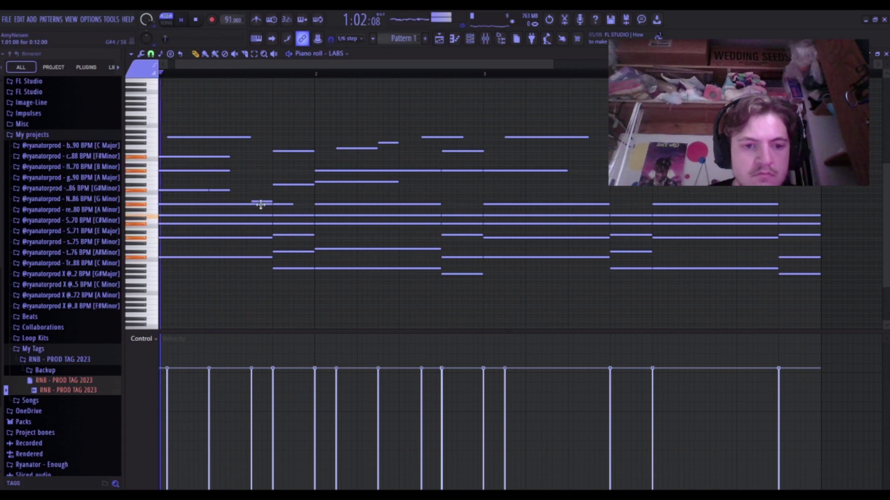
{"action": "key", "text": "space"}
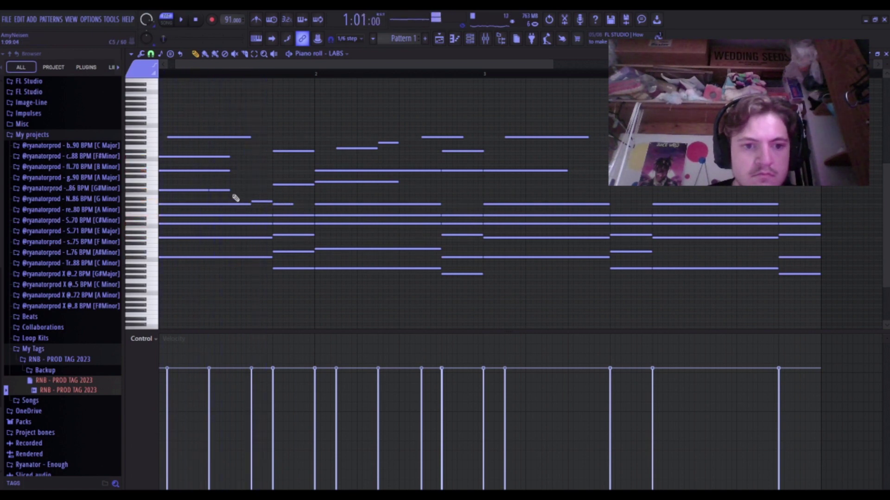
Extend bar 1's second C#5 to step 13 and the run's last G#4 to four steps, then play back.
{"action": "key", "text": "space"}
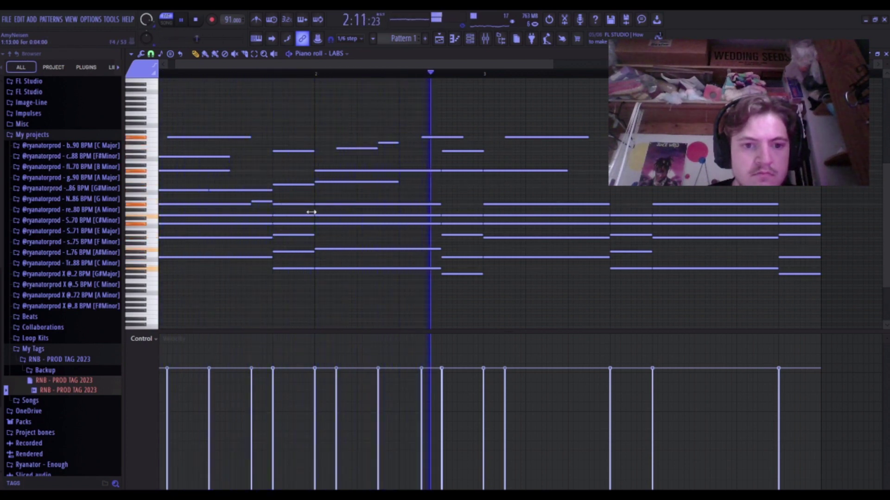
{"action": "key", "text": "space"}
{"action": "key", "text": "space"}
{"action": "scroll", "coordinate": [227, 128], "scroll_direction": "down", "scroll_amount": 3}
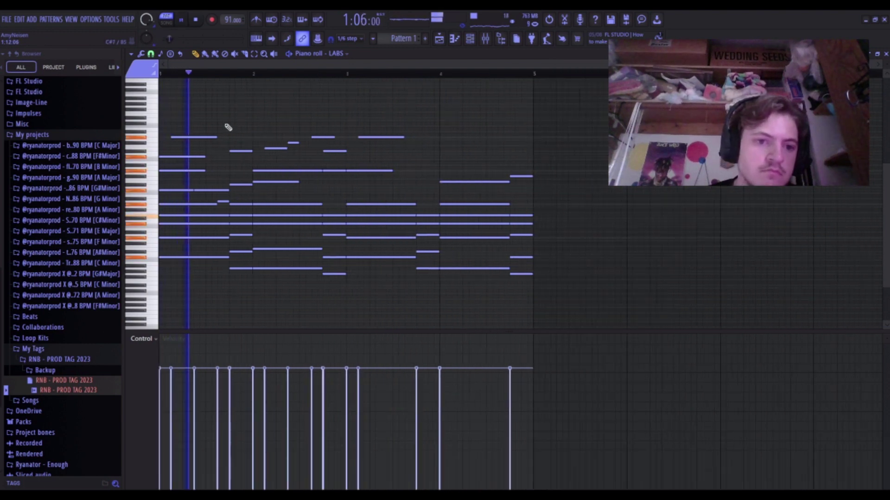
{"action": "key", "text": "space"}
Add a four-step G#7 at the very start of bar 1, with playback.
{"action": "left_click_drag", "start_coordinate": [175, 108], "coordinate": [133, 99]}
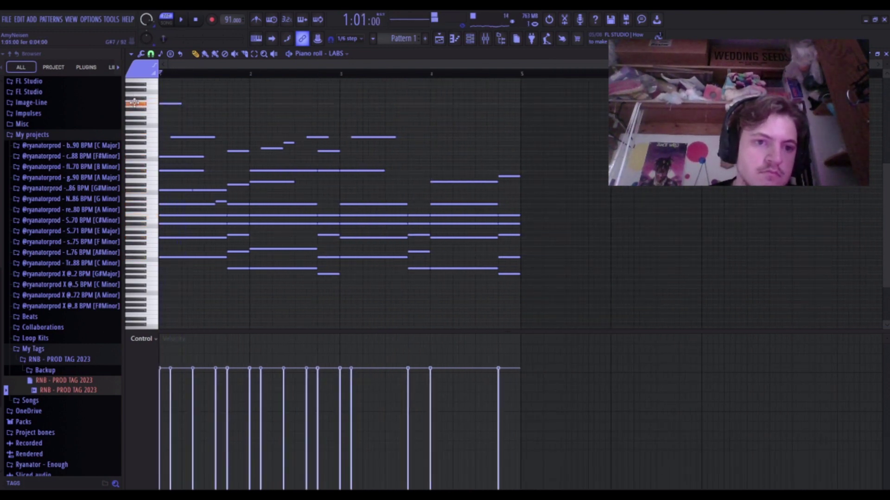
{"action": "key", "text": "space"}
{"action": "key", "text": "space"}
{"action": "key", "text": "space"}
{"action": "key", "text": "space"}
{"action": "scroll", "coordinate": [181, 106], "scroll_direction": "up", "scroll_amount": 1}
{"action": "key", "text": "space"}
{"action": "key", "text": "space"}
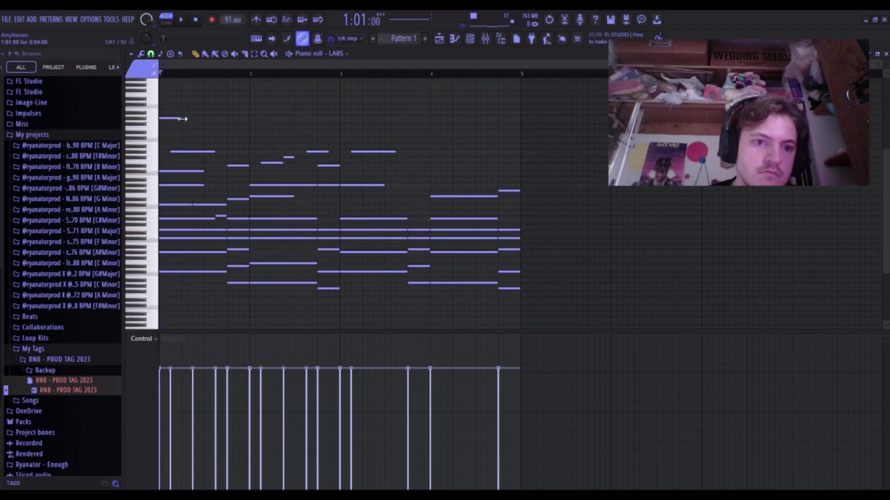
Play back the pattern and add another four-step G#7 at bar 1's step 13.
{"action": "key", "text": "space"}
{"action": "scroll", "coordinate": [175, 119], "scroll_direction": "up", "scroll_amount": 2}
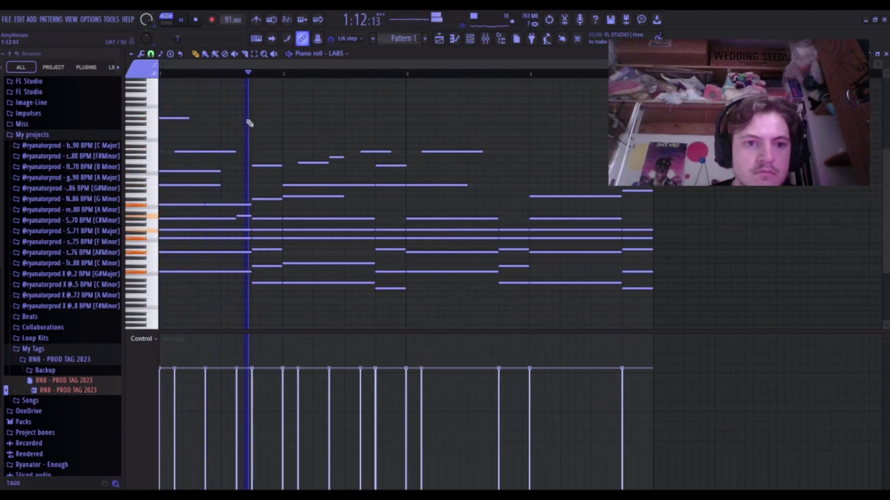
{"action": "key", "text": "space"}
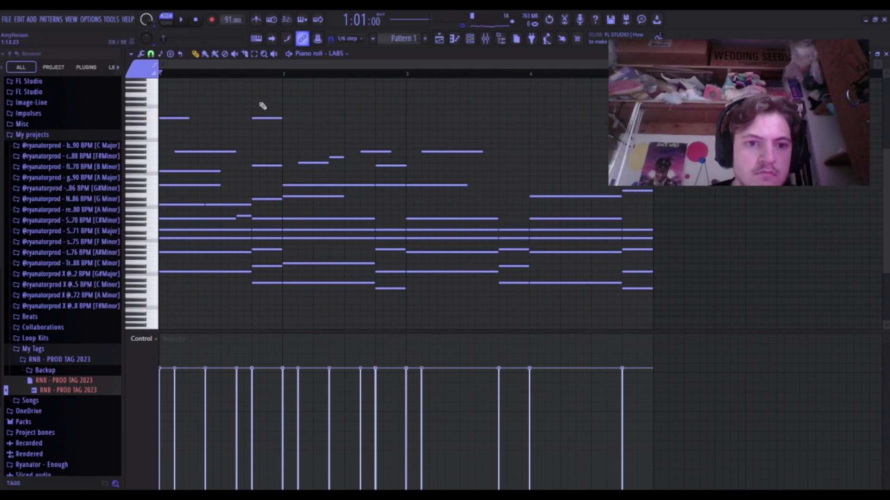
Try a four-step note above bar 1's second G#7 from about step 14, moving it between B7, A#7 and C8, and remove it after playback.
{"action": "left_click", "coordinate": [260, 96]}
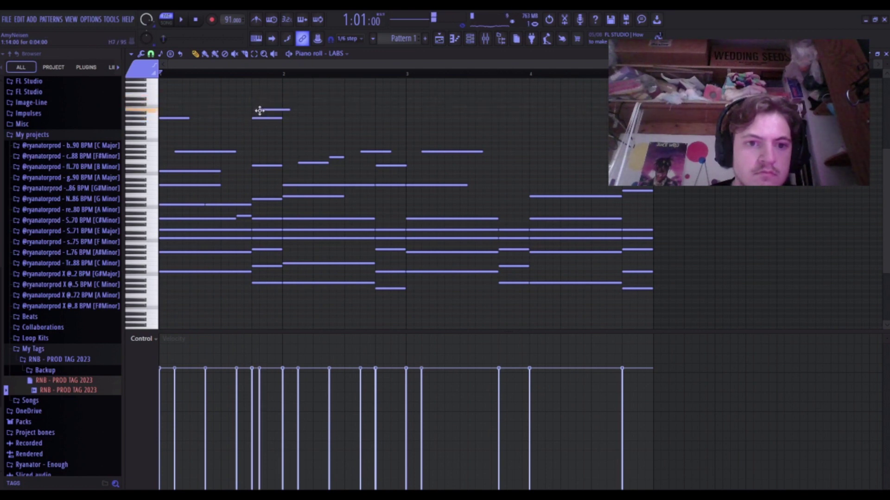
{"action": "left_click_drag", "start_coordinate": [258, 114], "coordinate": [258, 119]}
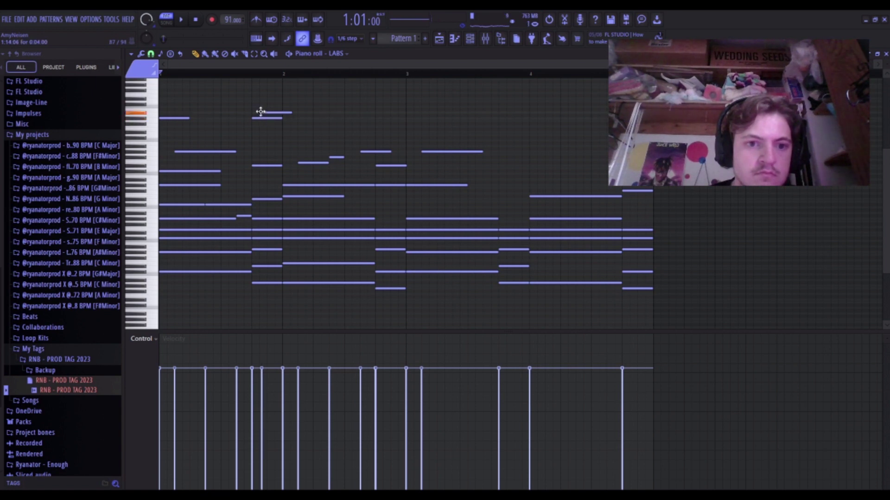
{"action": "left_click_drag", "start_coordinate": [260, 107], "coordinate": [263, 110]}
{"action": "key", "text": "space"}
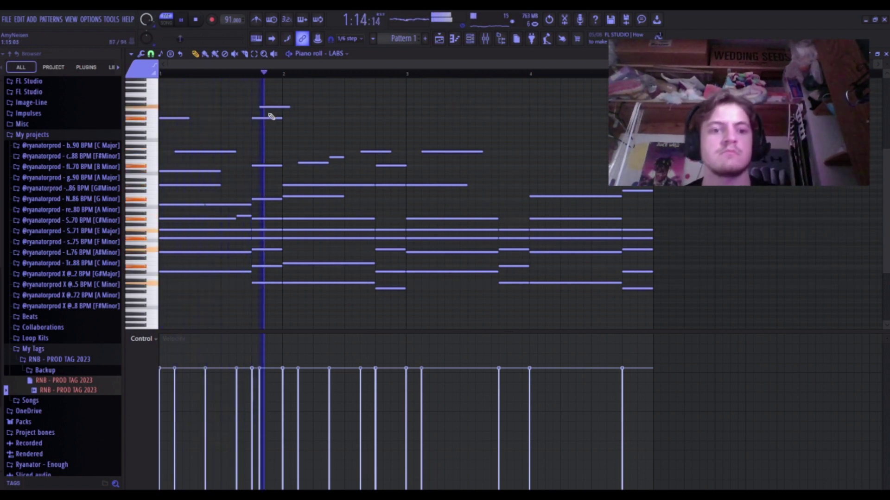
{"action": "key", "text": "space"}
{"action": "right_click", "coordinate": [269, 107]}
{"action": "key", "text": "space"}
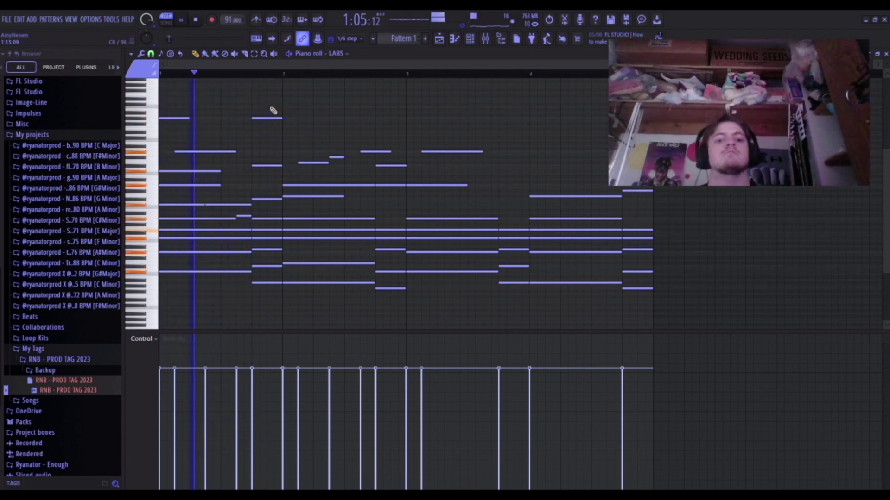
{"action": "key", "text": "space"}
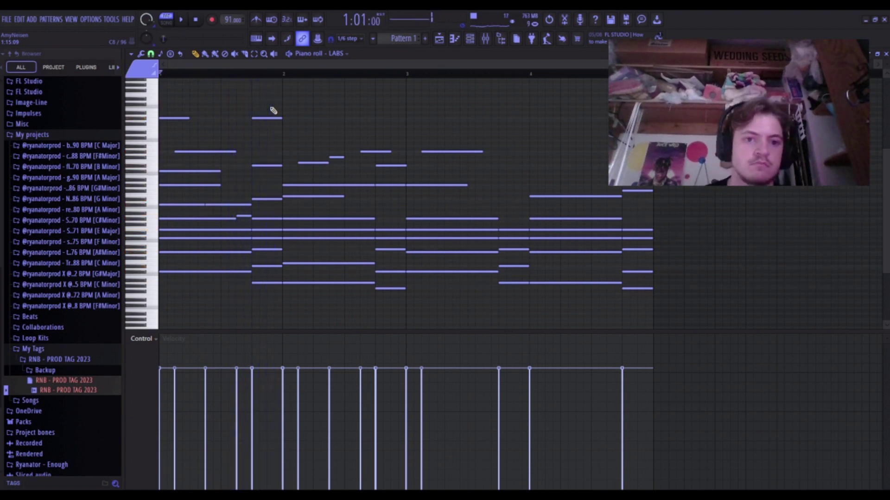
Add a four-step C#7 just after the start of bar 2 and play back the pattern.
{"action": "left_click", "coordinate": [287, 137]}
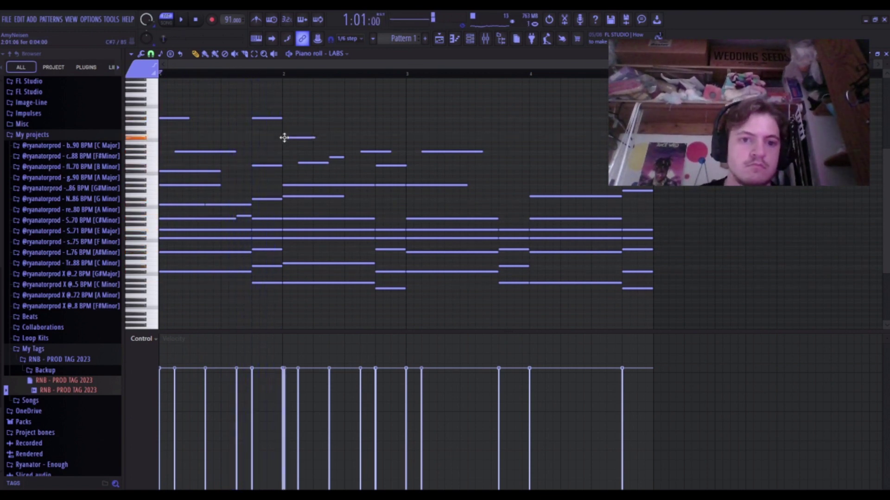
{"action": "key", "text": "space"}
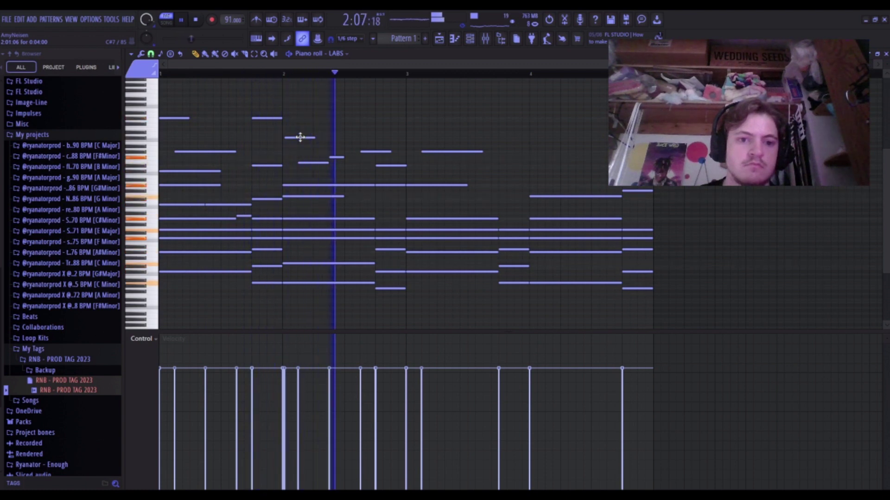
Add a four-step A#6 at bar 2's step 7 and play back the pattern.
{"action": "key", "text": "space"}
{"action": "key", "text": "space"}
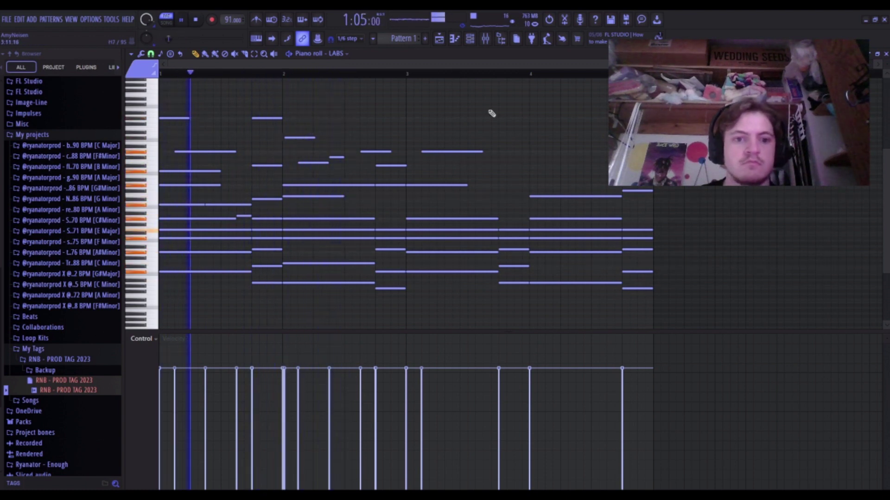
{"action": "left_click", "coordinate": [329, 145]}
{"action": "key", "text": "space"}
{"action": "left_click_drag", "start_coordinate": [340, 141], "coordinate": [325, 145]}
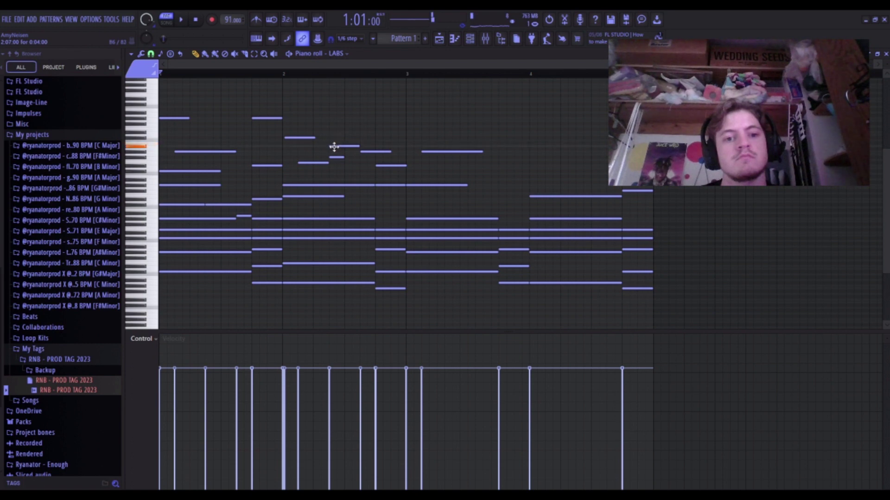
{"action": "key", "text": "space"}
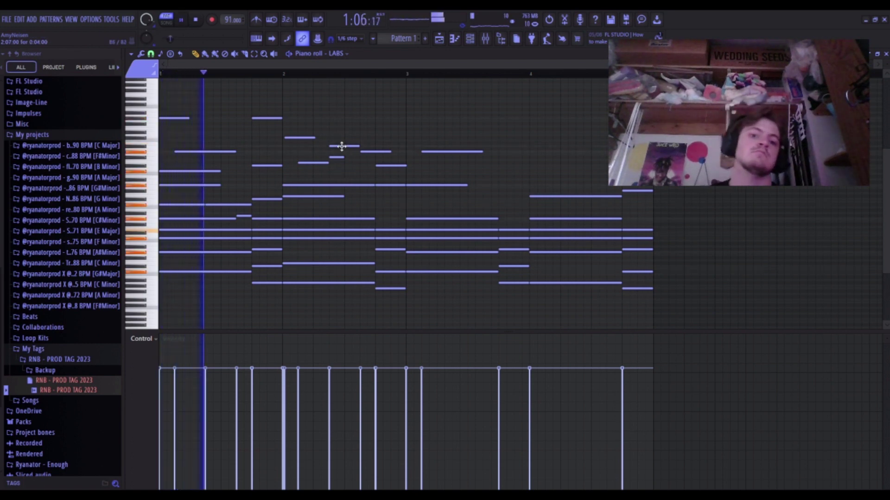
Raise the four-step note at bar 2's step 7 to B6 and play back the pattern.
{"action": "scroll", "coordinate": [341, 147], "scroll_direction": "up", "scroll_amount": 2}
{"action": "scroll", "coordinate": [341, 146], "scroll_direction": "down", "scroll_amount": 2}
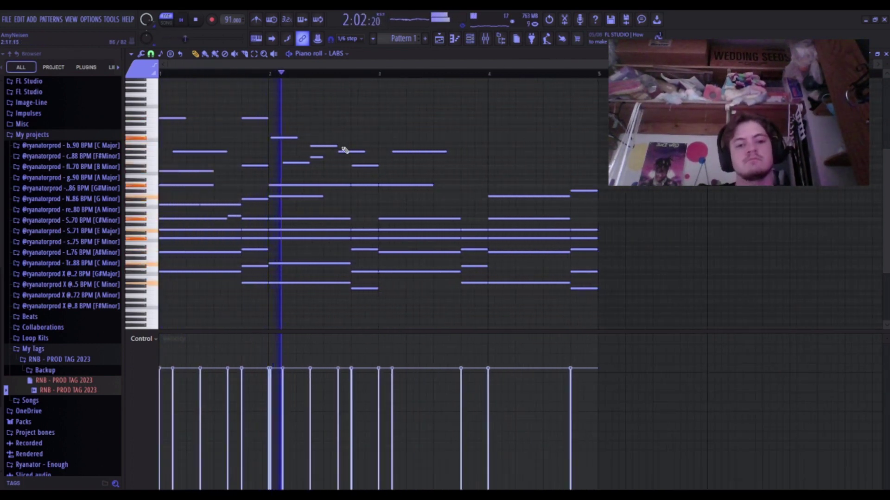
{"action": "key", "text": "space"}
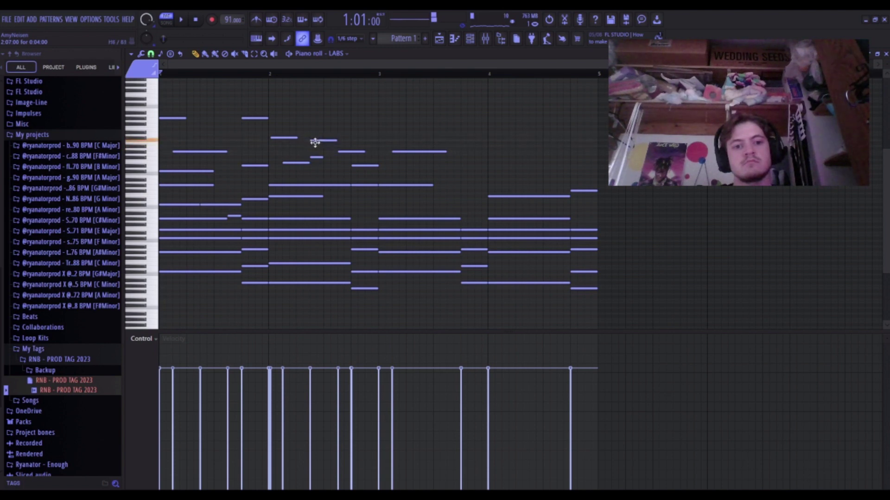
{"action": "key", "text": "space"}
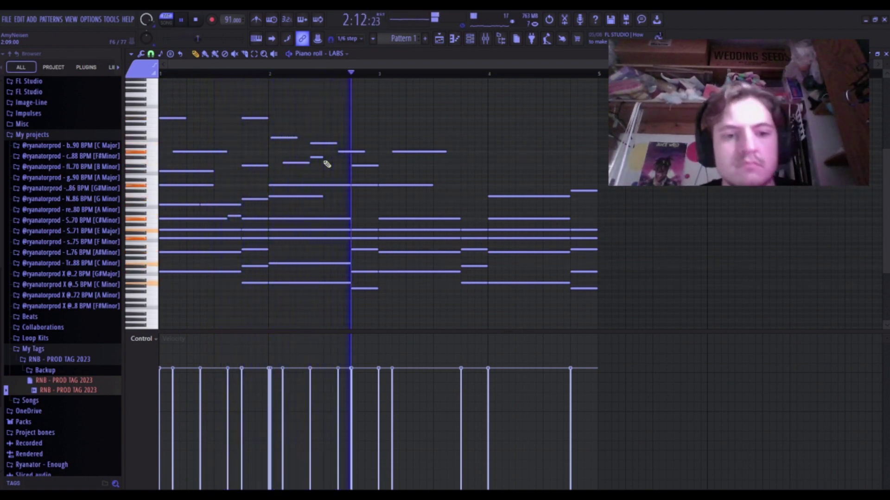
Raise bar 2's high note at about step 13 to B6 and play back the pattern.
{"action": "key", "text": "space"}
{"action": "scroll", "coordinate": [324, 158], "scroll_direction": "up", "scroll_amount": 1, "text": "ctrl"}
{"action": "scroll", "coordinate": [324, 158], "scroll_direction": "up", "scroll_amount": 1, "text": "ctrl"}
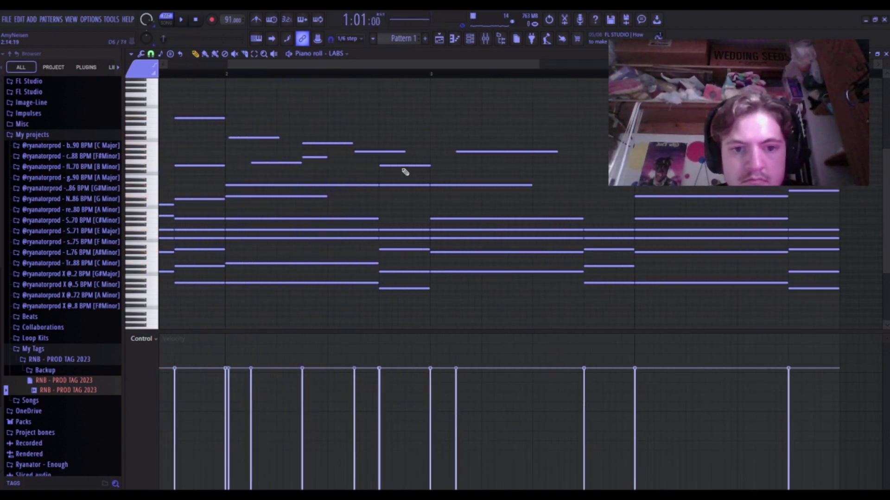
{"action": "left_click_drag", "start_coordinate": [400, 163], "coordinate": [399, 153]}
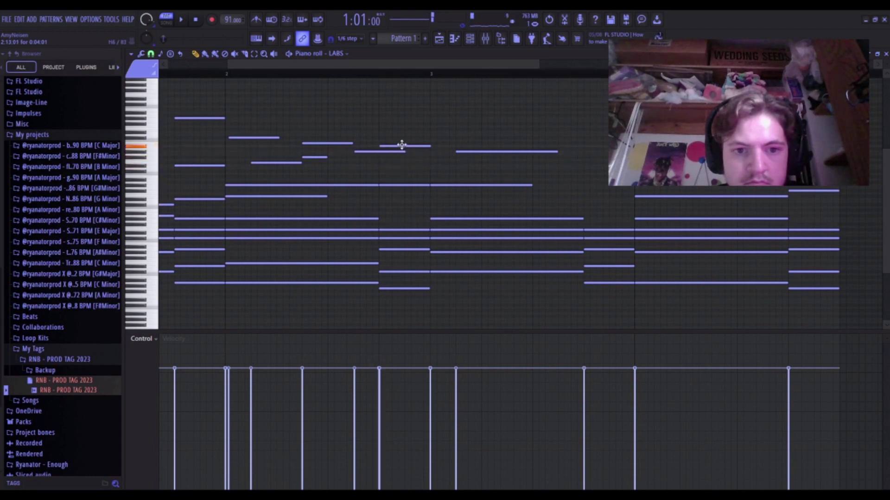
{"action": "key", "text": "space"}
{"action": "scroll", "coordinate": [401, 143], "scroll_direction": "down", "scroll_amount": 2, "text": "ctrl"}
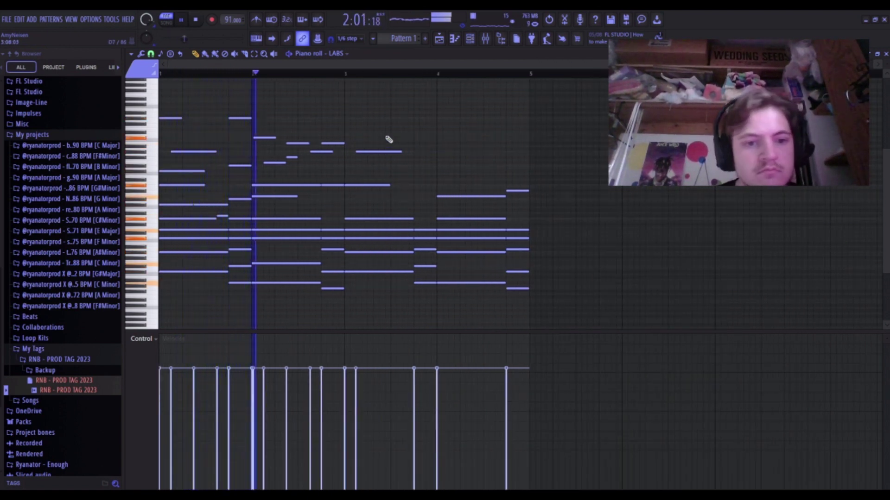
{"action": "scroll", "coordinate": [295, 134], "scroll_direction": "up", "scroll_amount": 2, "text": "ctrl"}
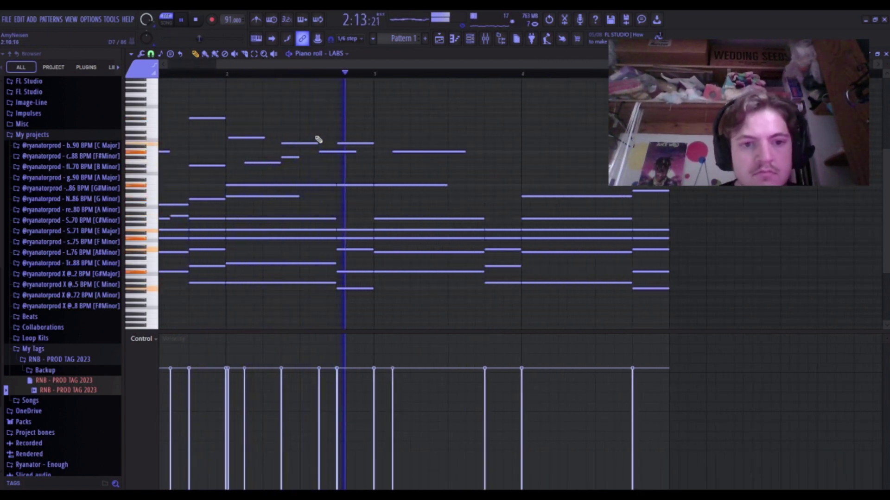
Shorten bar 2's G#6 at step 11 to one step and form an A6 over a two-step E6 around step 13, with playback.
{"action": "key", "text": "space"}
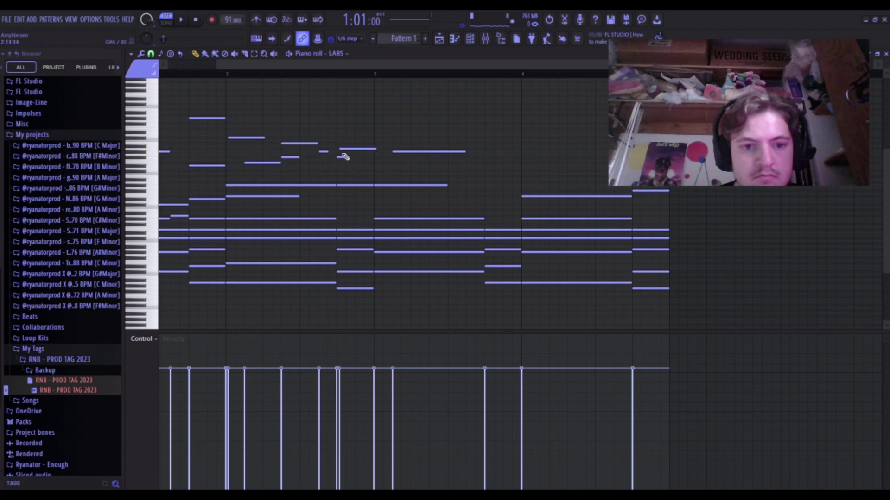
{"action": "key", "text": "space"}
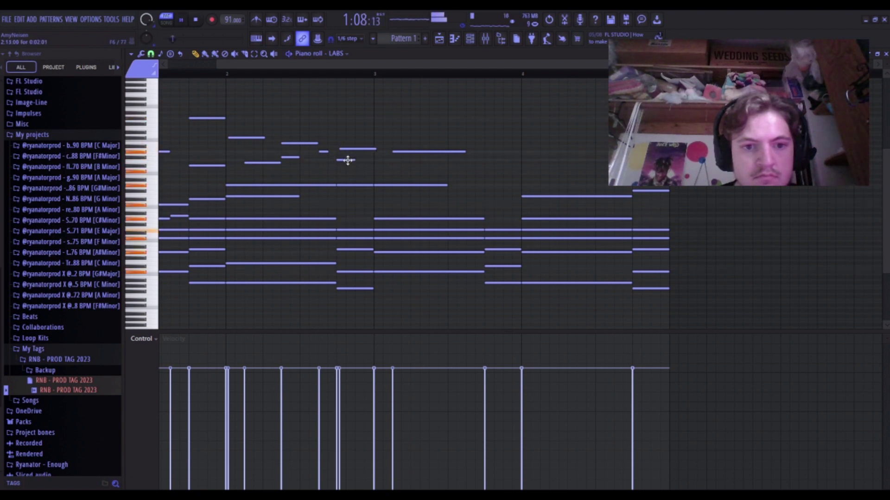
{"action": "scroll", "coordinate": [330, 184], "scroll_direction": "down", "scroll_amount": 2}
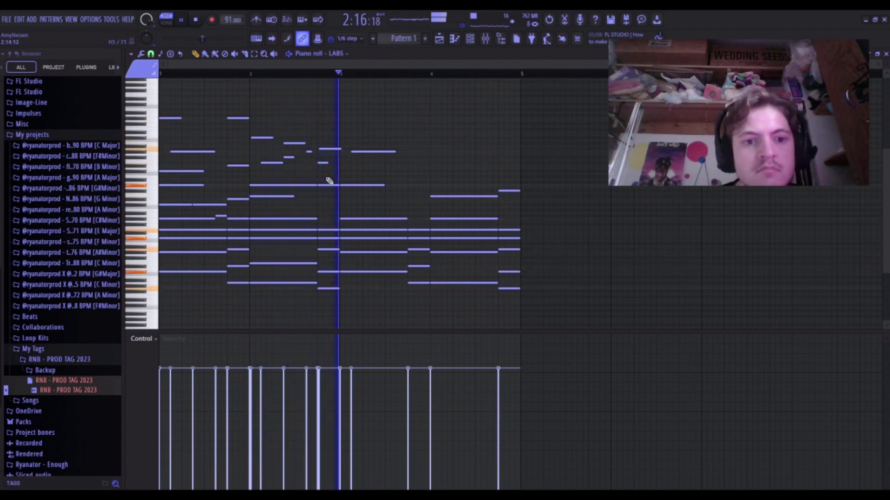
Make the A6 and the E6 around bar 2's step 13 both end at the start of bar 3, with playback.
{"action": "key", "text": "space"}
{"action": "scroll", "coordinate": [327, 163], "scroll_direction": "up", "scroll_amount": 2}
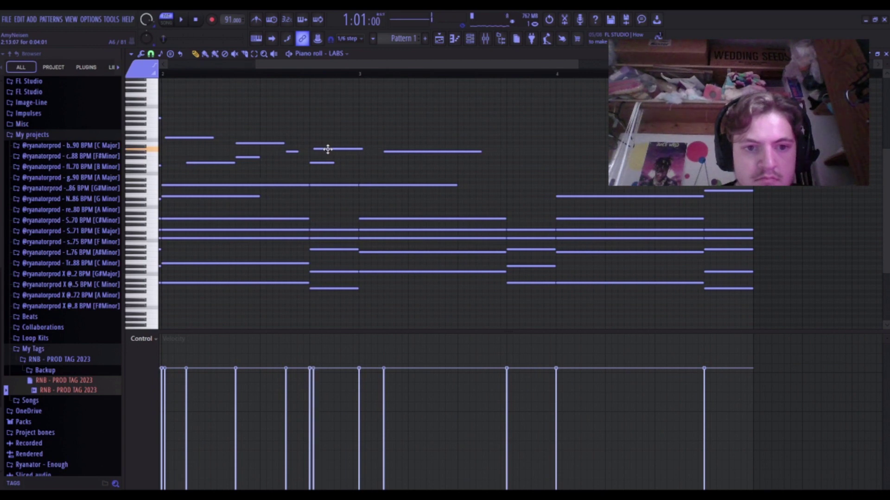
{"action": "key", "text": "space"}
{"action": "left_click_drag", "start_coordinate": [340, 166], "coordinate": [354, 167]}
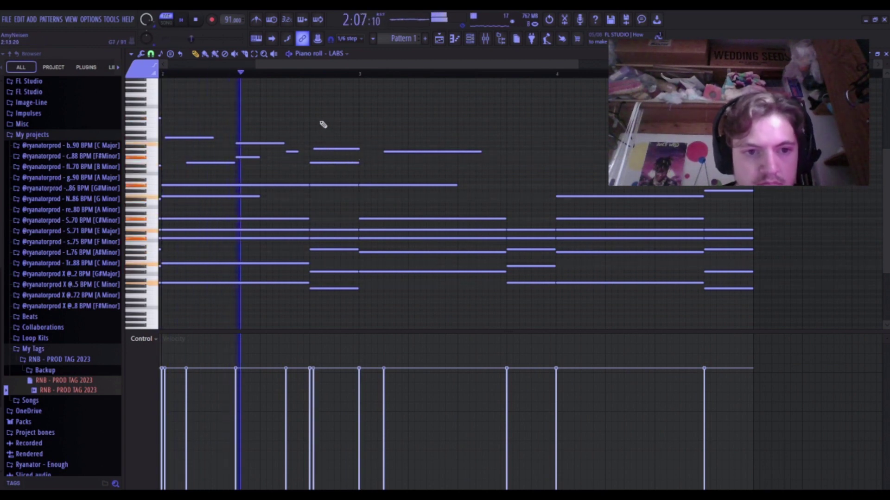
{"action": "key", "text": "space"}
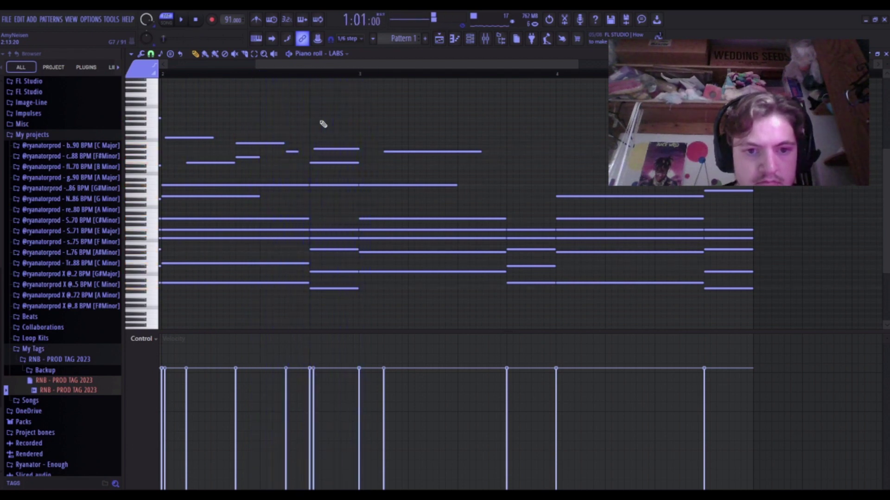
{"action": "scroll", "coordinate": [354, 153], "scroll_direction": "down", "scroll_amount": 2, "text": "ctrl"}
{"action": "left_click_drag", "start_coordinate": [357, 163], "coordinate": [354, 154]}
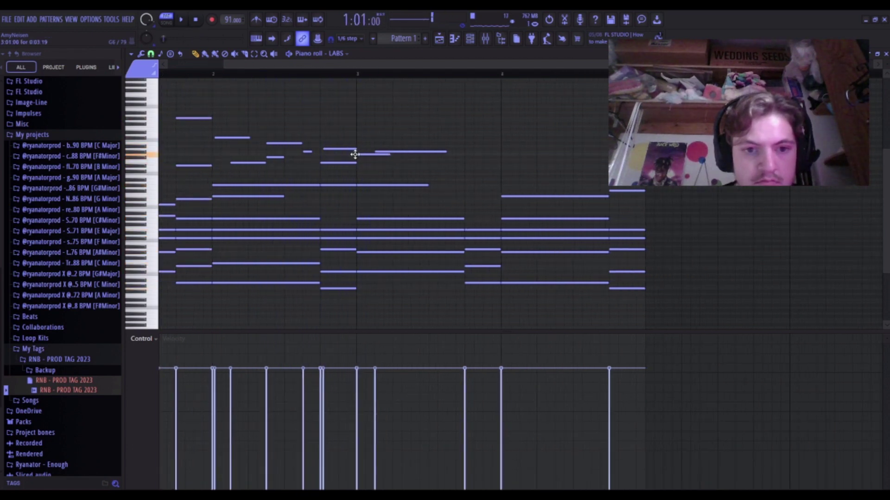
{"action": "left_click", "coordinate": [379, 150]}
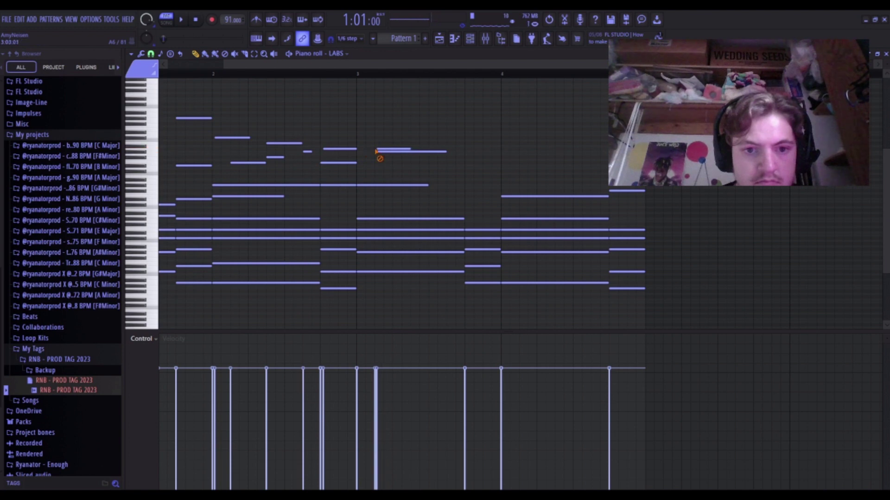
Move bar 3's long G#6 to the very start of the bar and set its length to about eight steps, with playback.
{"action": "left_click_drag", "start_coordinate": [385, 150], "coordinate": [380, 151]}
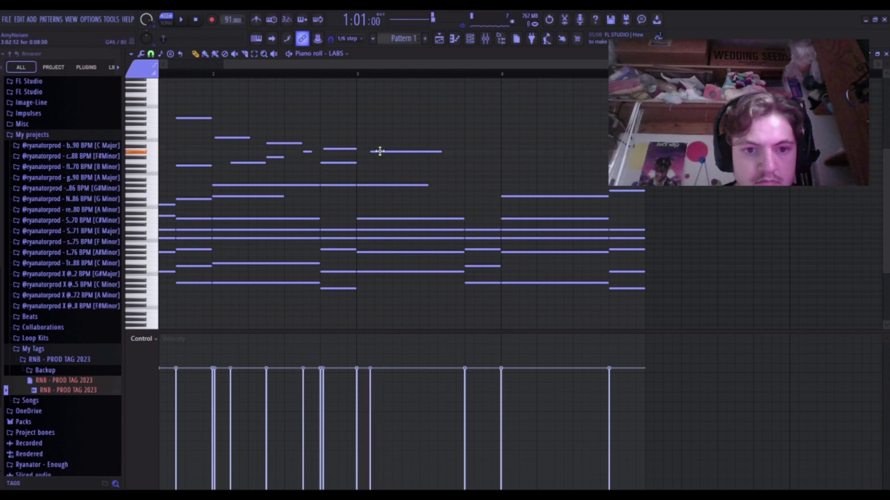
{"action": "key", "text": "space"}
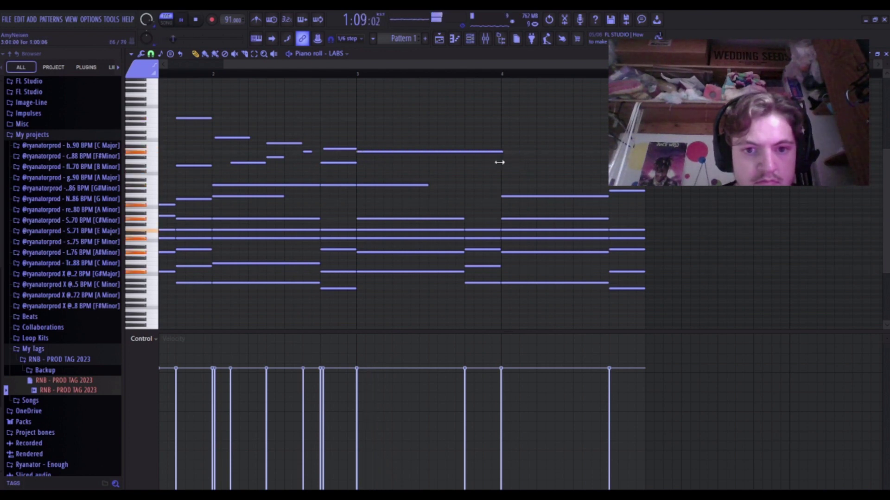
{"action": "left_click_drag", "start_coordinate": [500, 162], "coordinate": [423, 164]}
{"action": "scroll", "coordinate": [433, 165], "scroll_direction": "down", "scroll_amount": 2}
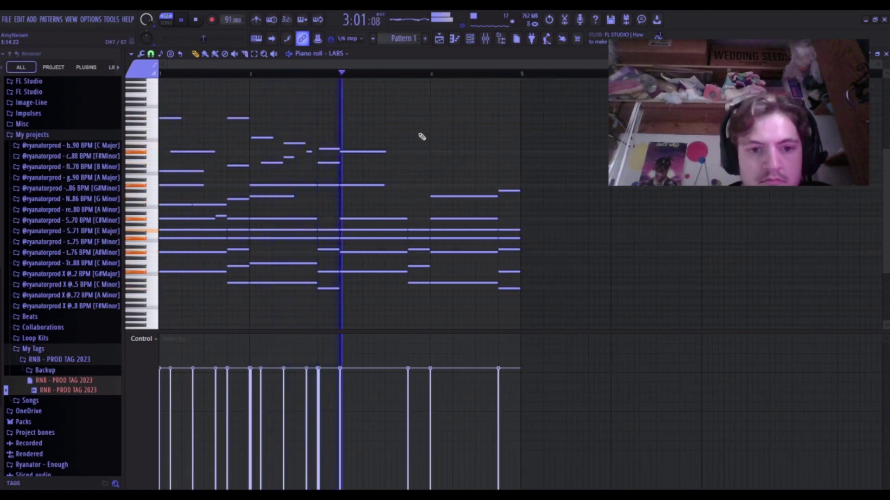
Slice bar 3's G#6 at about step 7 and play back the pattern from around the start of bar 3.
{"action": "key", "text": "space"}
{"action": "scroll", "coordinate": [350, 144], "scroll_direction": "up", "scroll_amount": 2}
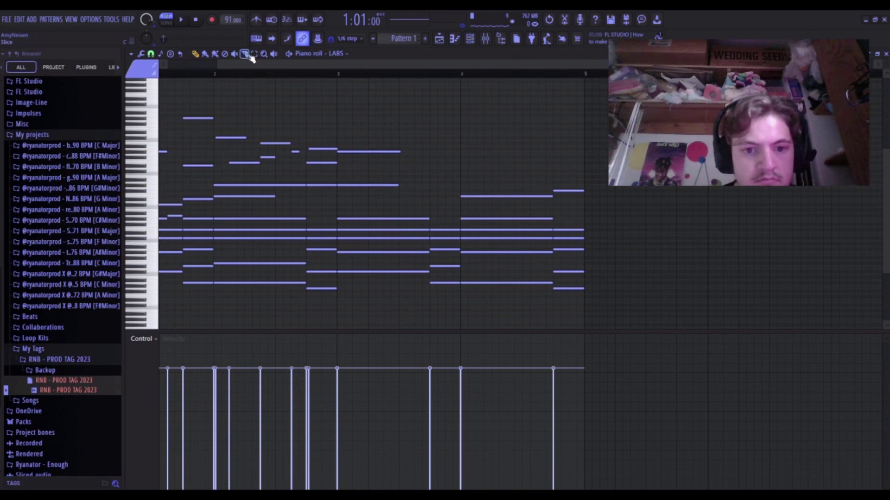
{"action": "scroll", "coordinate": [251, 56], "scroll_direction": "down", "scroll_amount": 2}
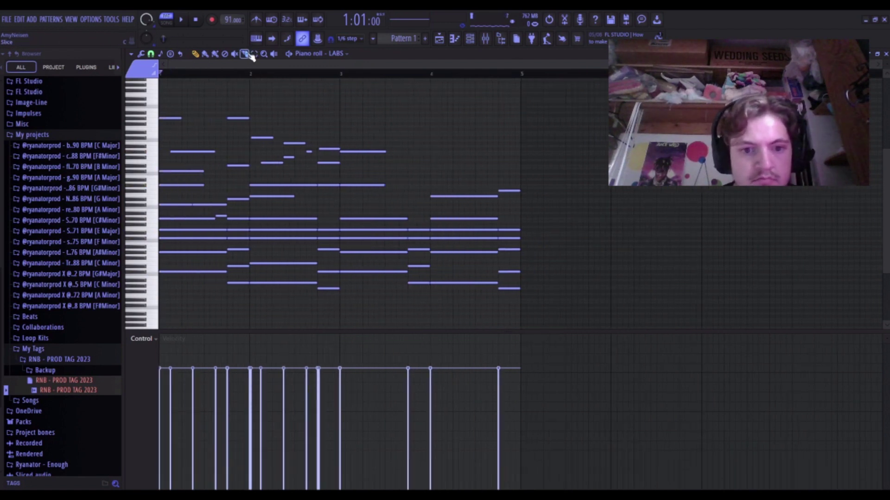
{"action": "key", "text": "space"}
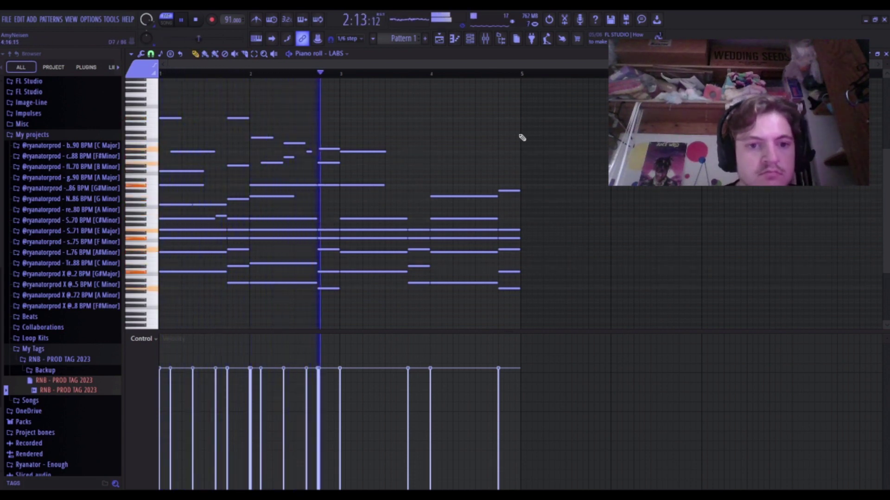
{"action": "scroll", "coordinate": [392, 172], "scroll_direction": "up", "scroll_amount": 3}
{"action": "key", "text": "space"}
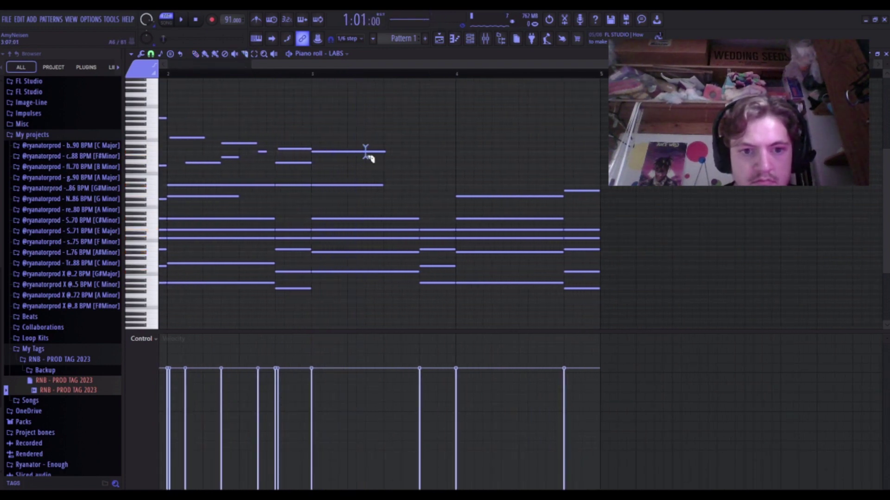
{"action": "key", "text": "space"}
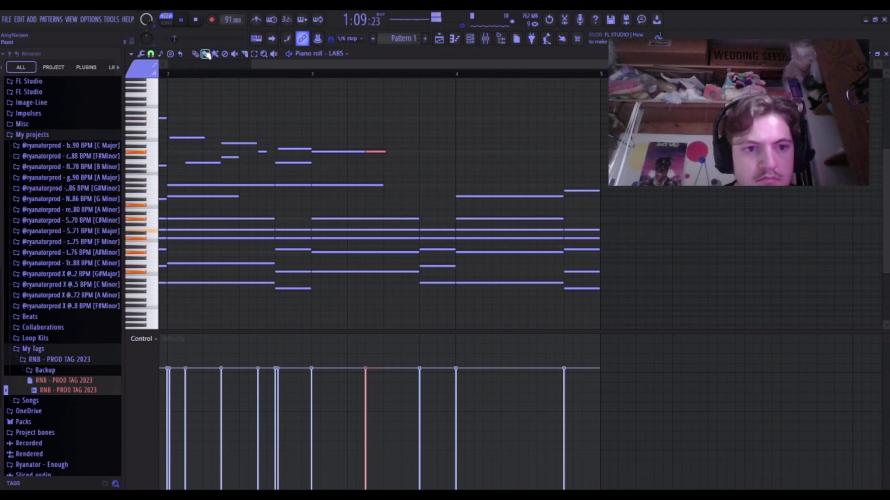
{"action": "left_click", "coordinate": [315, 74]}
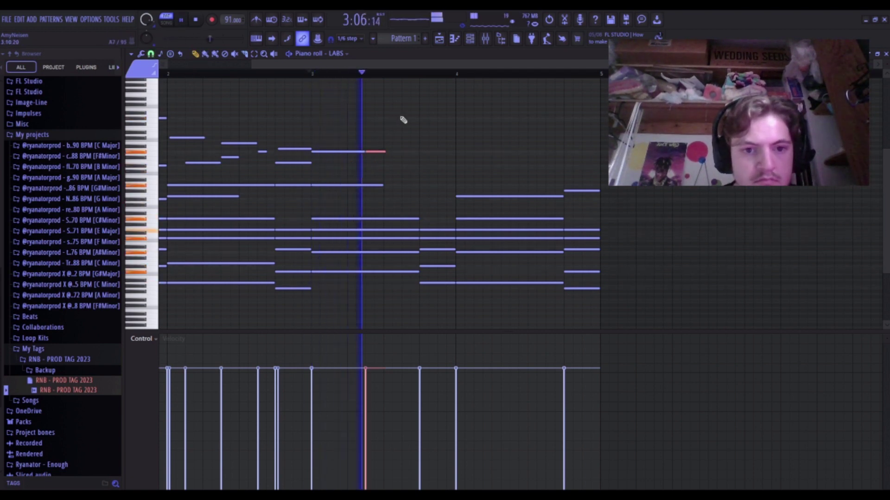
Add a B6 at bar 3's step 11 and an A6 of about four steps just after step 13, with playback.
{"action": "key", "text": "space"}
{"action": "left_click", "coordinate": [402, 144]}
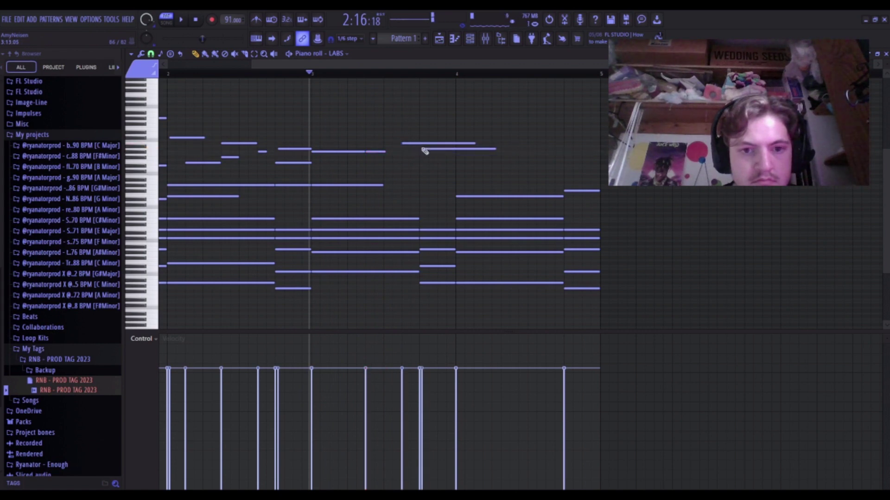
{"action": "key", "text": "space"}
{"action": "left_click_drag", "start_coordinate": [496, 149], "coordinate": [460, 149]}
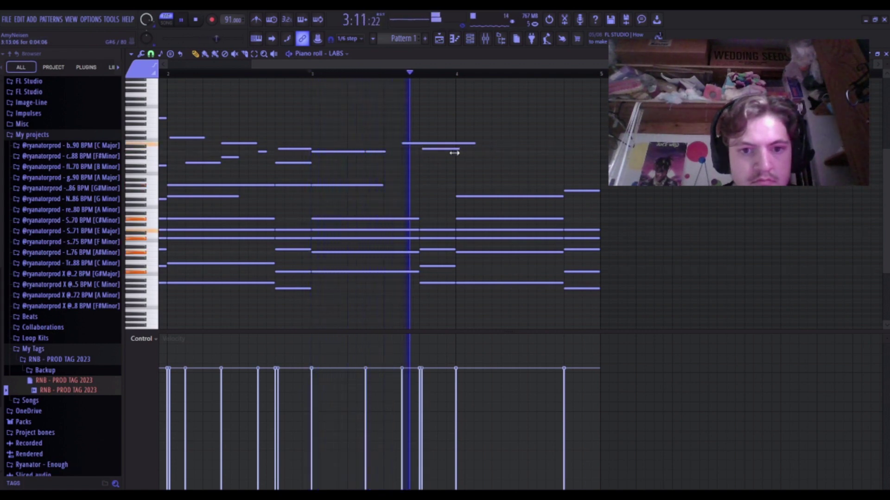
Add a G#6 at the start of bar 4, lengthen it to twelve steps, and play back from bar 3.
{"action": "key", "text": "space"}
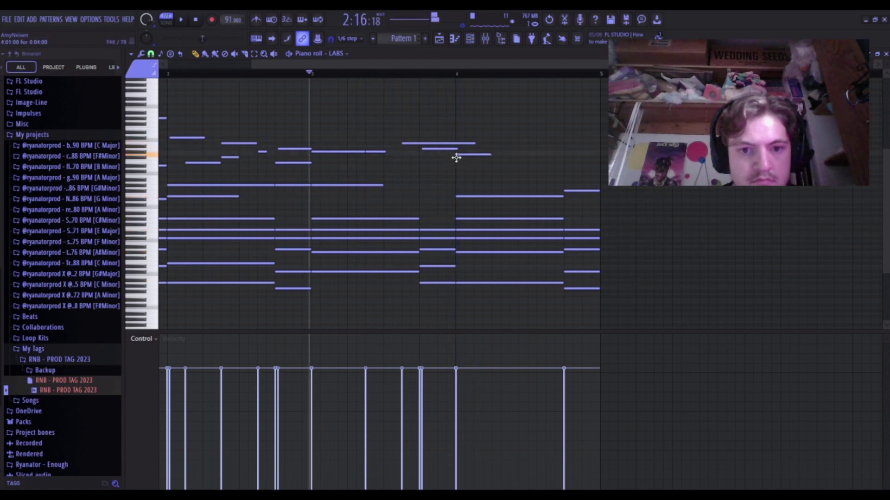
{"action": "key", "text": "space"}
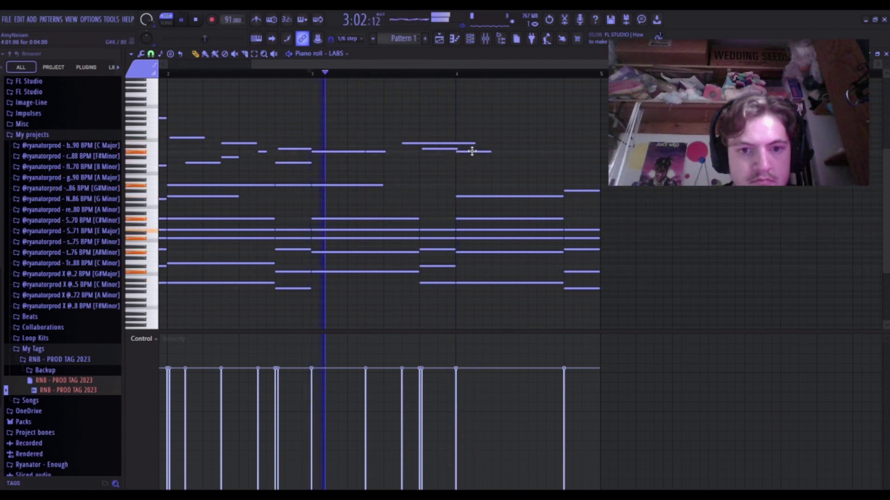
{"action": "left_click_drag", "start_coordinate": [491, 151], "coordinate": [563, 153]}
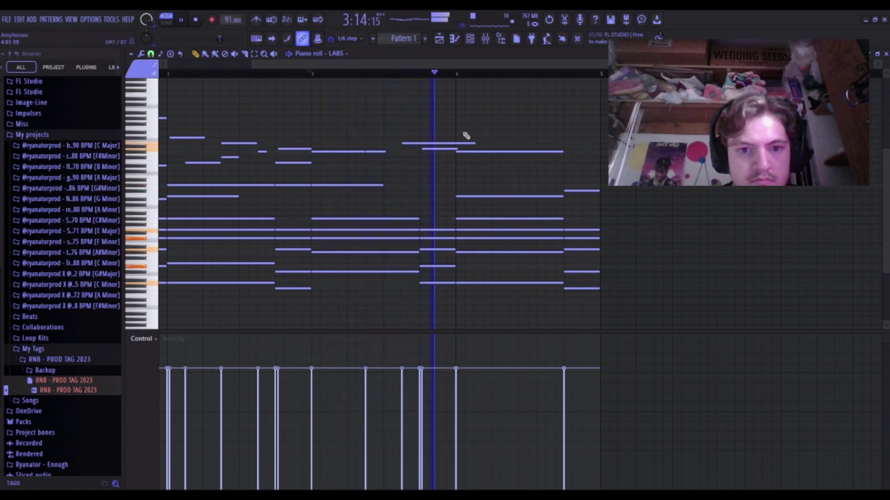
Shorten the B6 at bar 3's step 11 to two steps and play back from bar 3.
{"action": "key", "text": "space"}
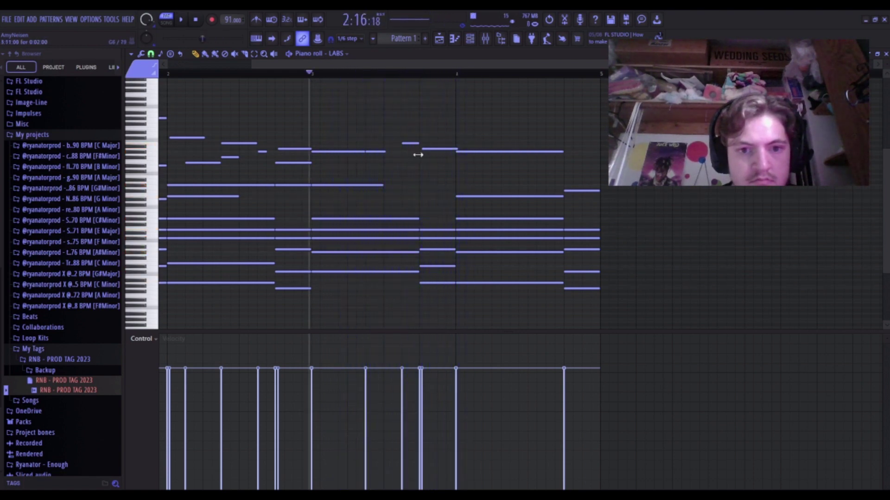
{"action": "key", "text": "space"}
{"action": "scroll", "coordinate": [385, 165], "scroll_direction": "down", "scroll_amount": 2}
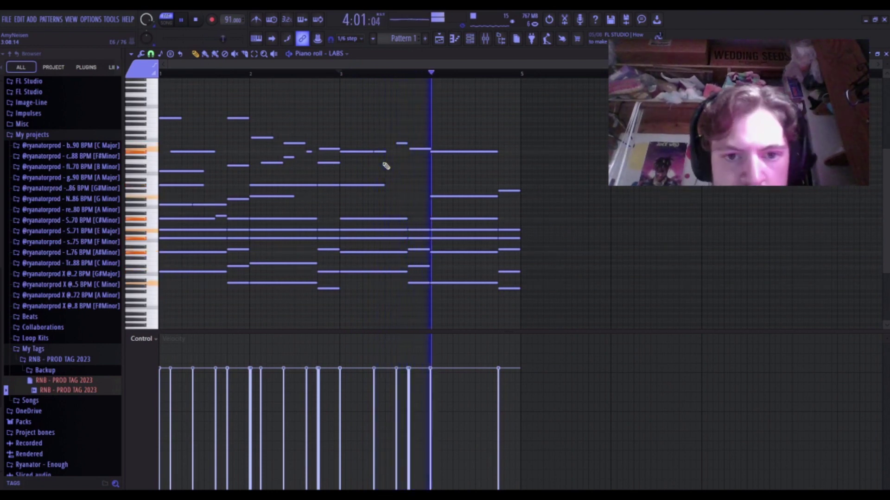
{"action": "key", "text": "space"}
{"action": "scroll", "coordinate": [411, 167], "scroll_direction": "up", "scroll_amount": 2}
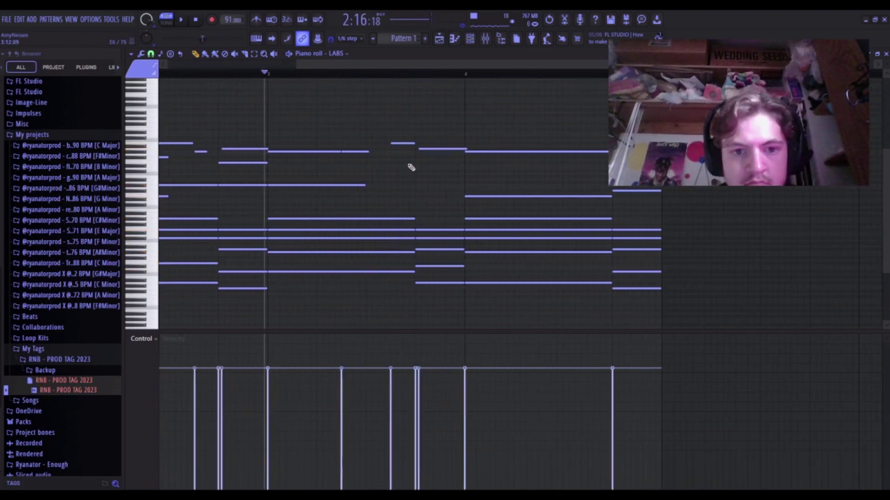
Add a note at bar 3's step 13, trying F#6 before settling on a G#6 of about one and a half steps, with playback.
{"action": "left_click", "coordinate": [418, 162]}
{"action": "left_click_drag", "start_coordinate": [416, 156], "coordinate": [416, 155]}
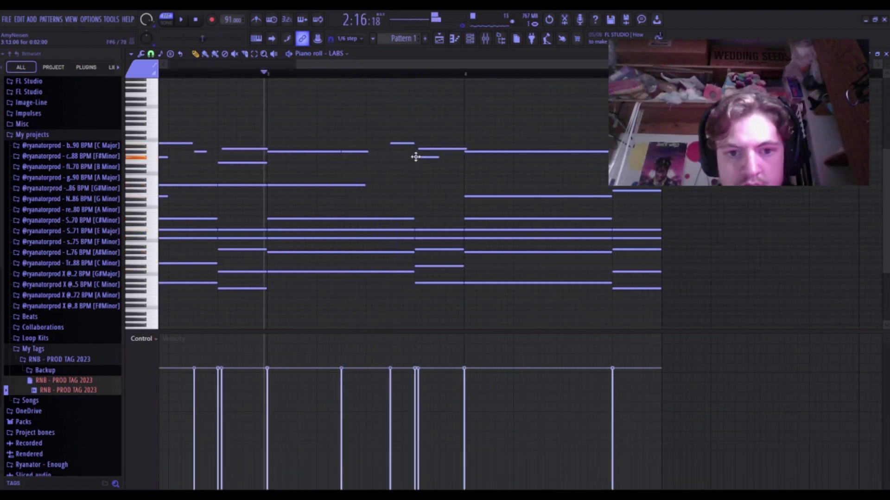
{"action": "key", "text": "space"}
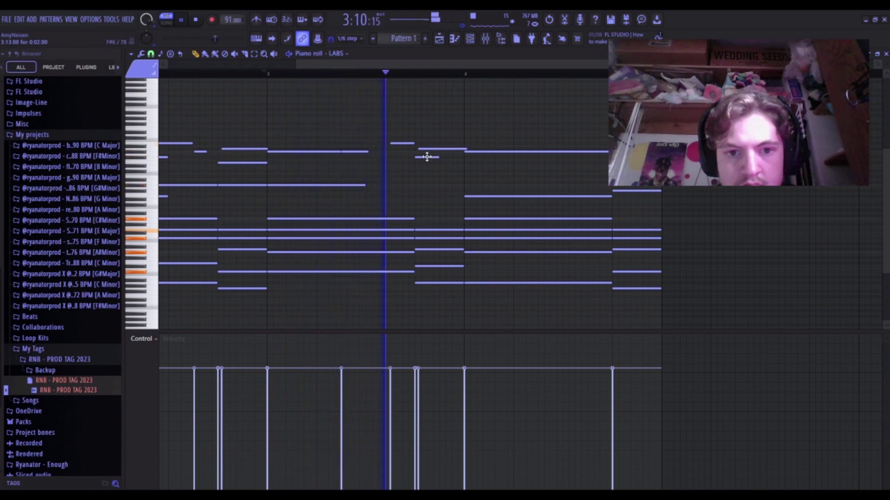
{"action": "key", "text": "space"}
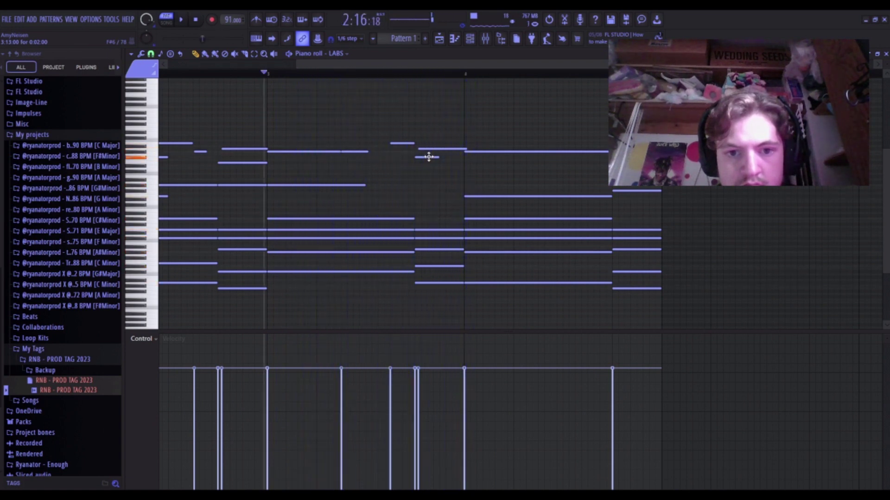
{"action": "key", "text": "space"}
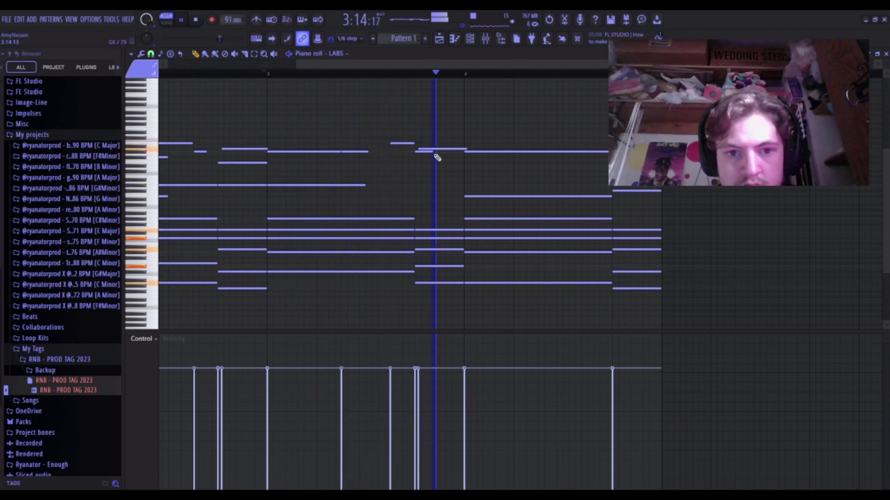
{"action": "key", "text": "space"}
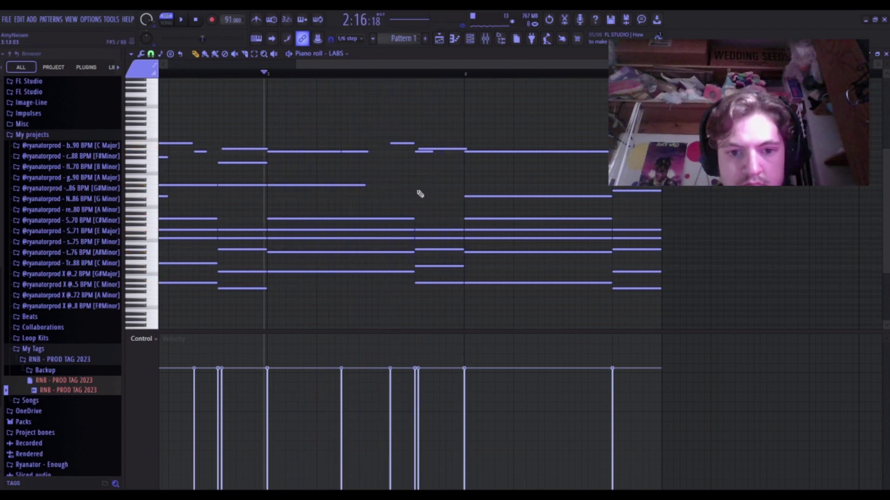
Add an F#5 and an A4 at bar 3's step 13, each four steps long, playing back from around bar 3.
{"action": "key", "text": "space"}
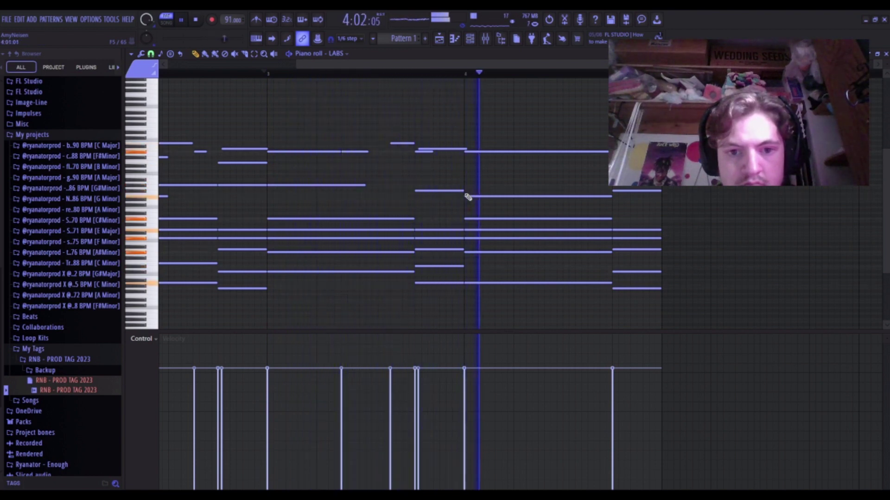
{"action": "key", "text": "space"}
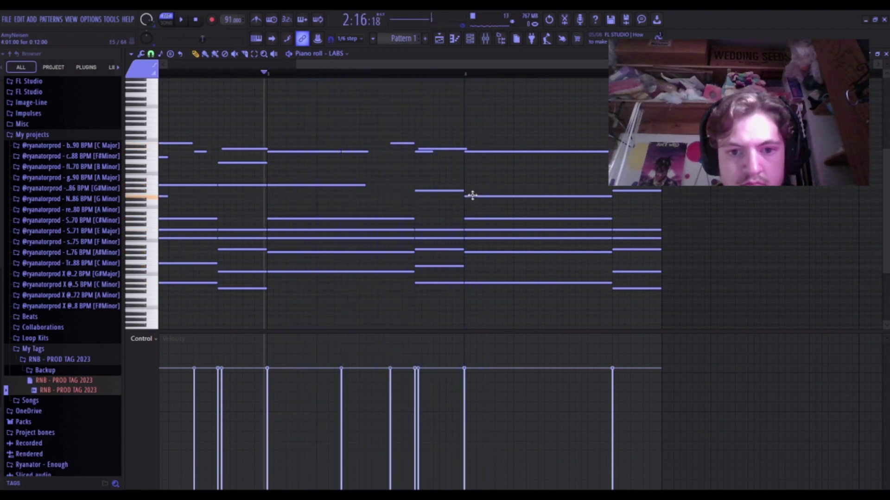
{"action": "scroll", "coordinate": [445, 199], "scroll_direction": "down", "scroll_amount": 3, "text": "ctrl"}
{"action": "left_click_drag", "start_coordinate": [422, 210], "coordinate": [423, 212]}
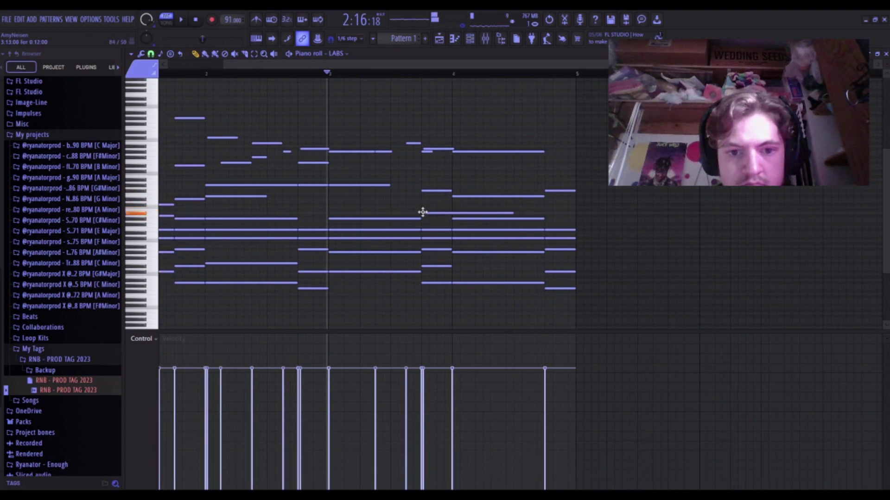
{"action": "key", "text": "space"}
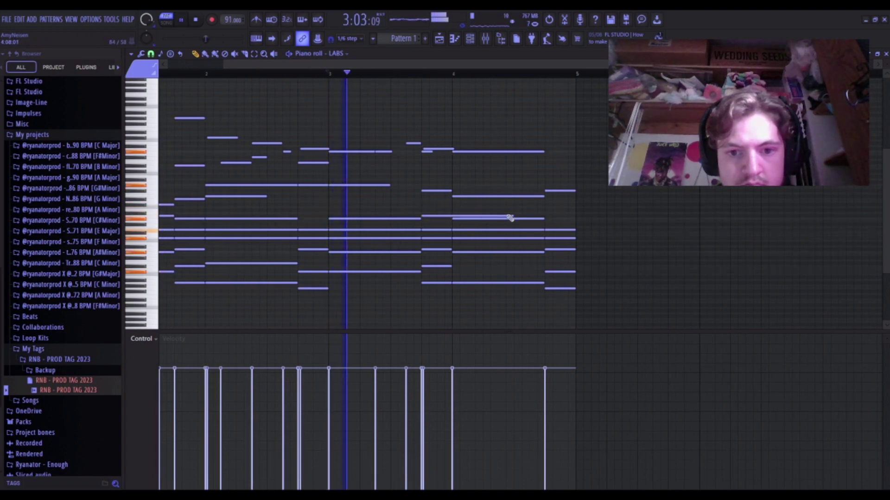
{"action": "left_click_drag", "start_coordinate": [513, 216], "coordinate": [455, 224]}
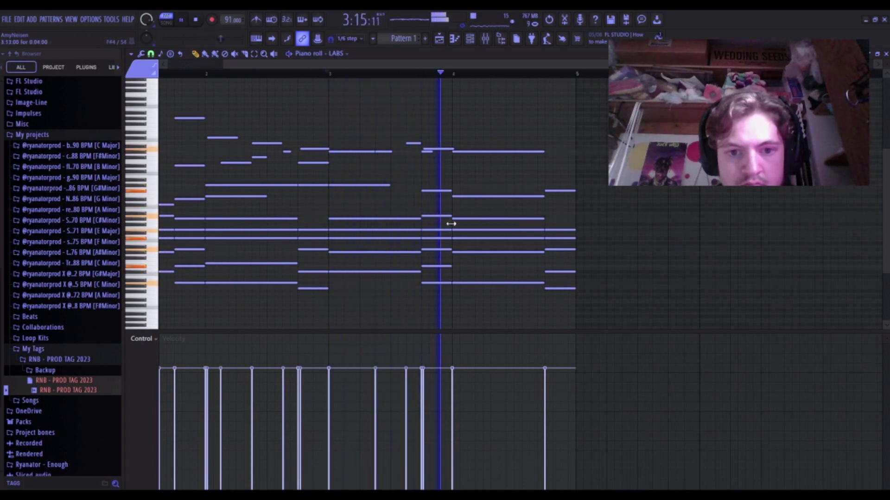
{"action": "key", "text": "space"}
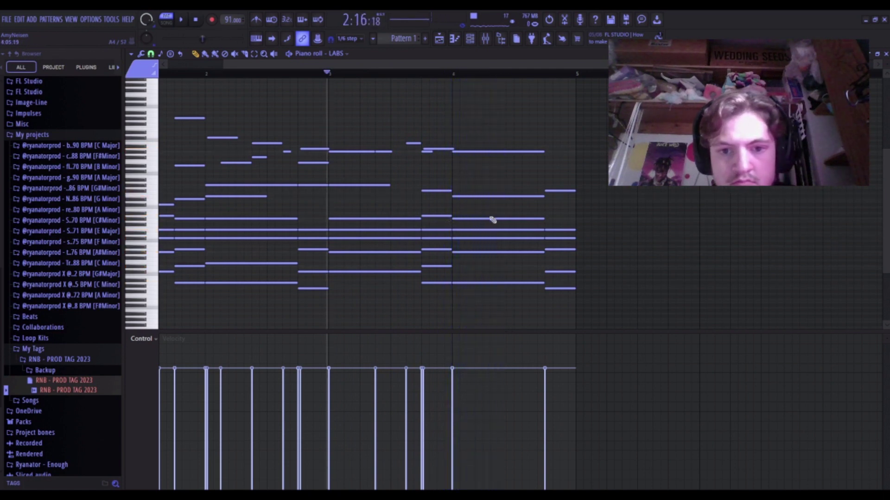
Add a four-step C#6 at bar 4's step 9 and a four-step E6 at step 13, with playback.
{"action": "scroll", "coordinate": [520, 204], "scroll_direction": "up", "scroll_amount": 2}
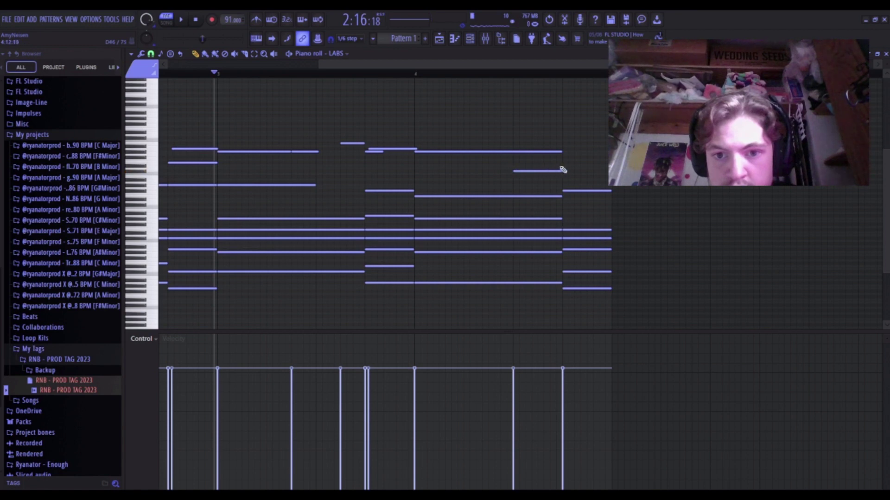
{"action": "scroll", "coordinate": [444, 167], "scroll_direction": "left", "scroll_amount": 5}
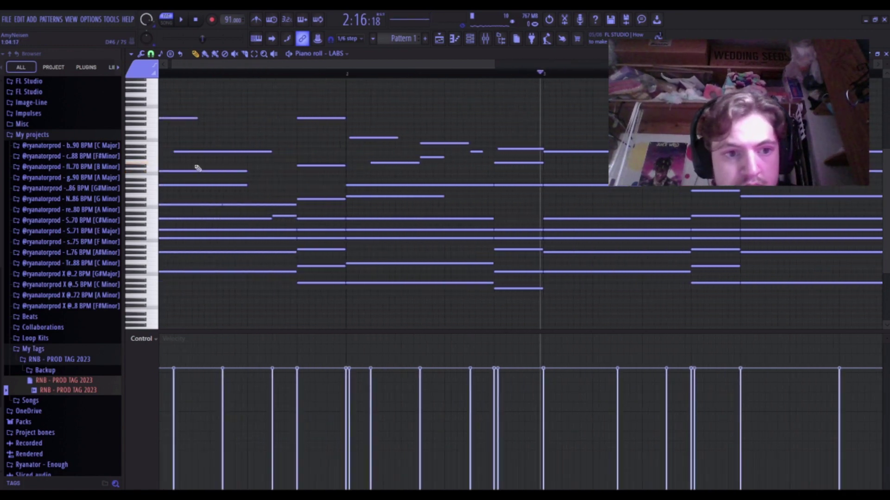
{"action": "scroll", "coordinate": [161, 163], "scroll_direction": "left", "scroll_amount": 1}
{"action": "scroll", "coordinate": [118, 158], "scroll_direction": "down", "scroll_amount": 2}
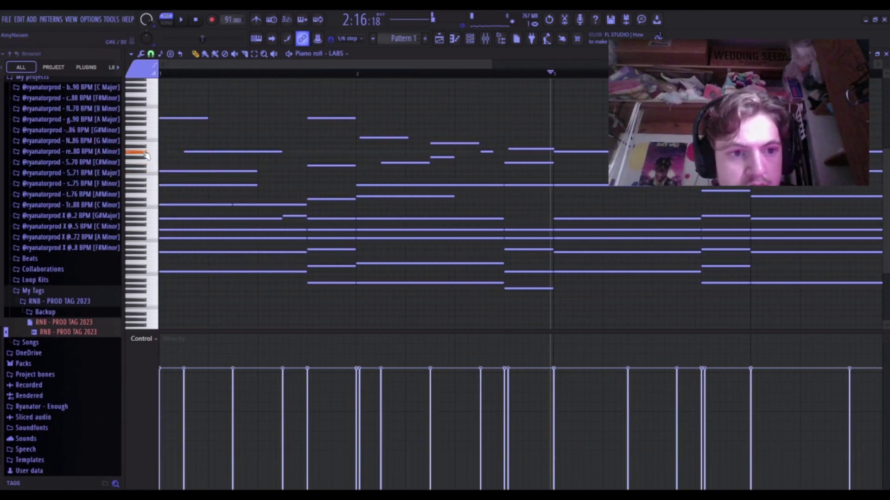
{"action": "key", "text": "space"}
{"action": "scroll", "coordinate": [426, 139], "scroll_direction": "down", "scroll_amount": 4}
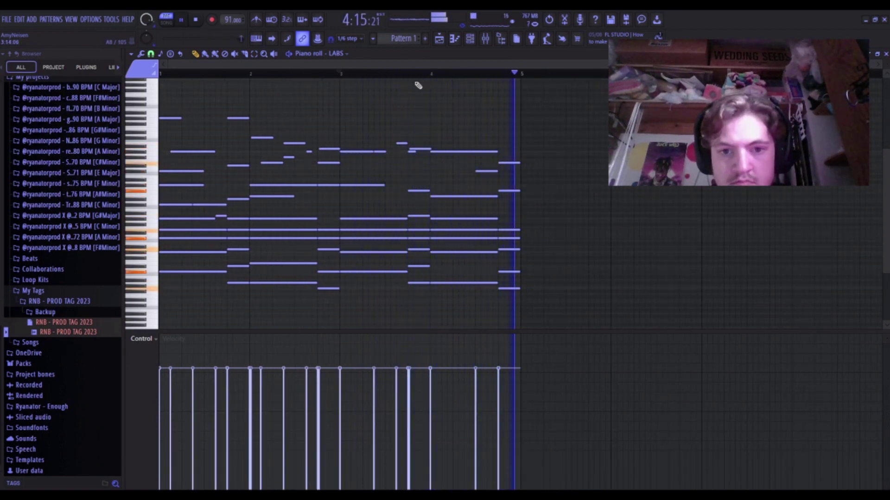
{"action": "key", "text": "space"}
{"action": "key", "text": "space"}
{"action": "scroll", "coordinate": [491, 85], "scroll_direction": "up", "scroll_amount": 3}
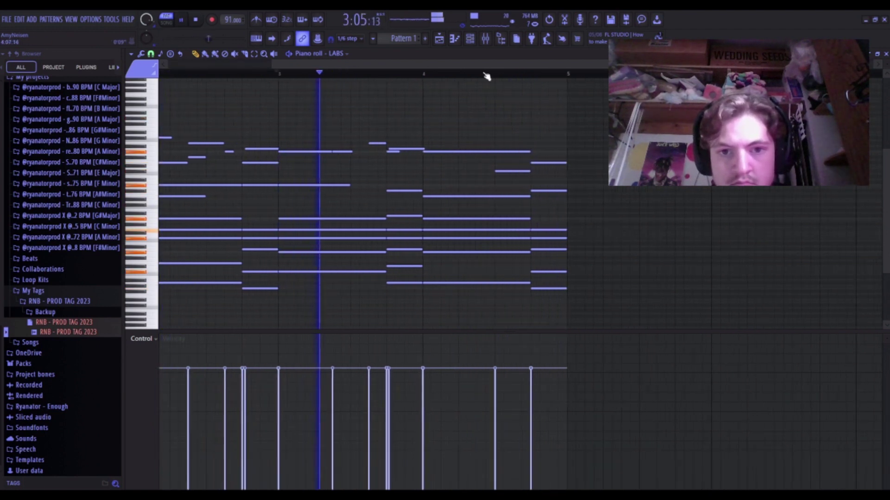
Play back from the start of bar 4, nudge its C#6 slightly after step 9, and lower the E6 at step 13 to D#6.
{"action": "left_click", "coordinate": [499, 74]}
{"action": "key", "text": "space"}
{"action": "left_click", "coordinate": [422, 74]}
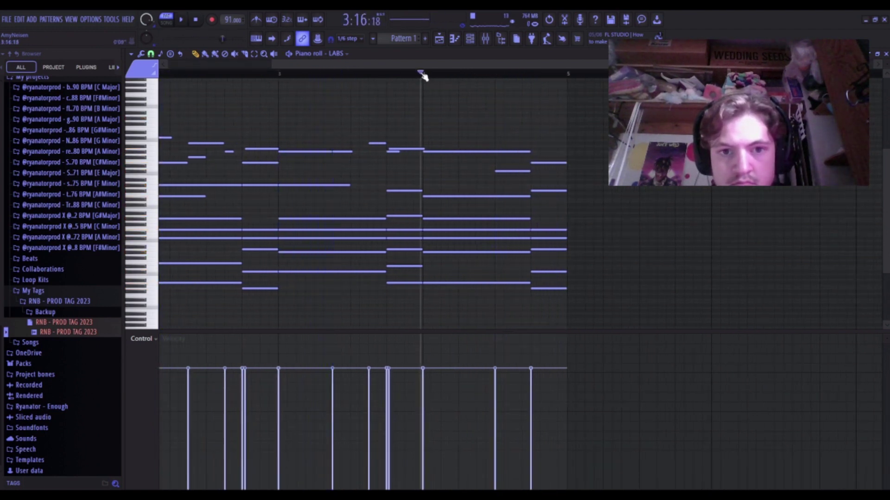
{"action": "key", "text": "space"}
{"action": "key", "text": "space"}
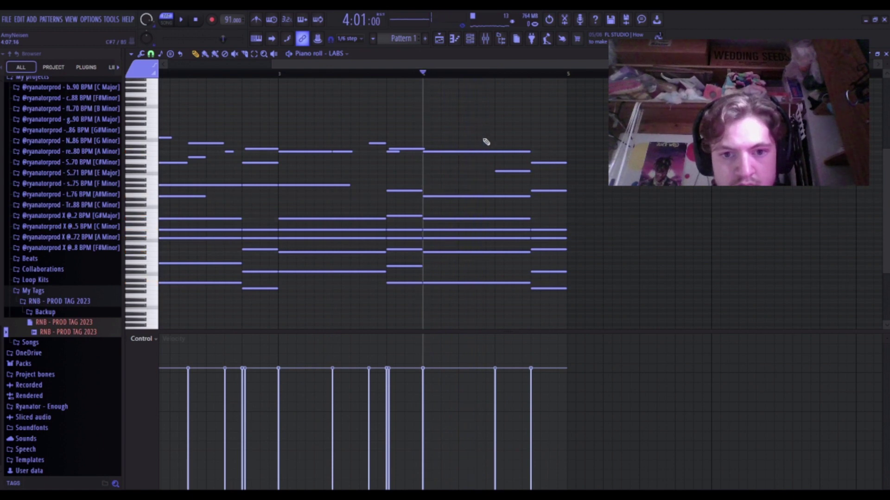
{"action": "key", "text": "space"}
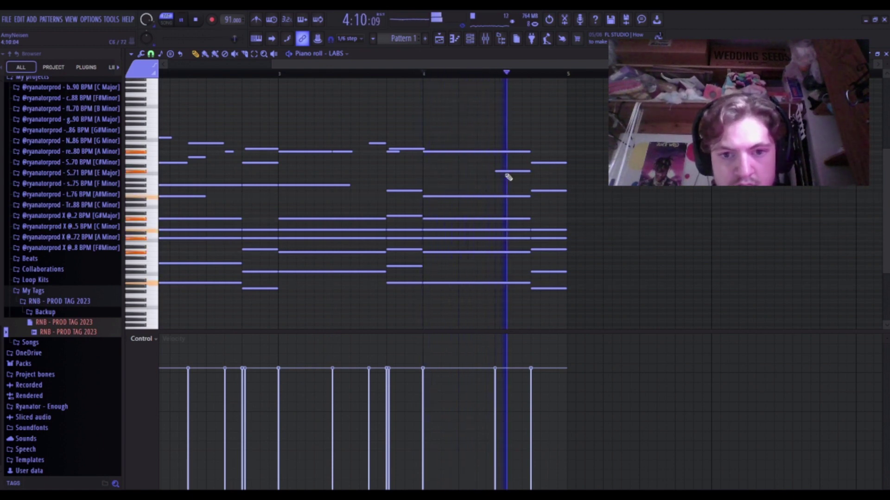
{"action": "key", "text": "space"}
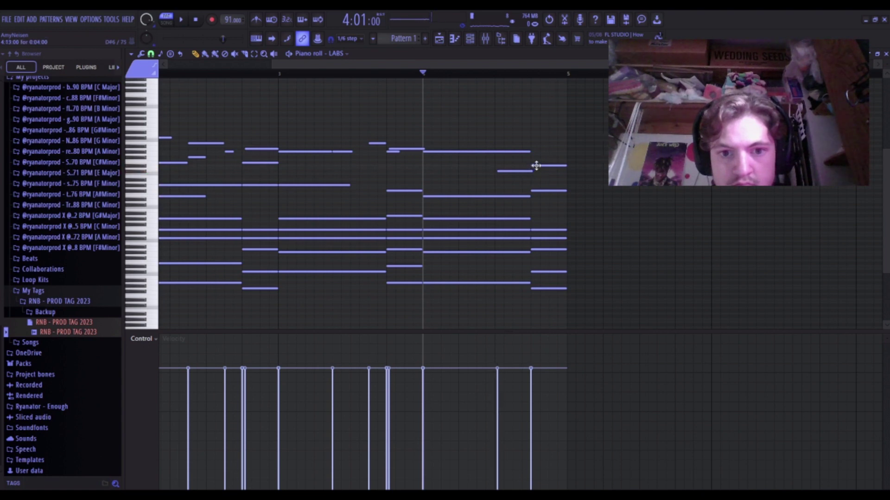
Add an eight-step E6 at the start of bar 1 and play the pattern back from the beginning.
{"action": "scroll", "coordinate": [536, 165], "scroll_direction": "left", "scroll_amount": 5}
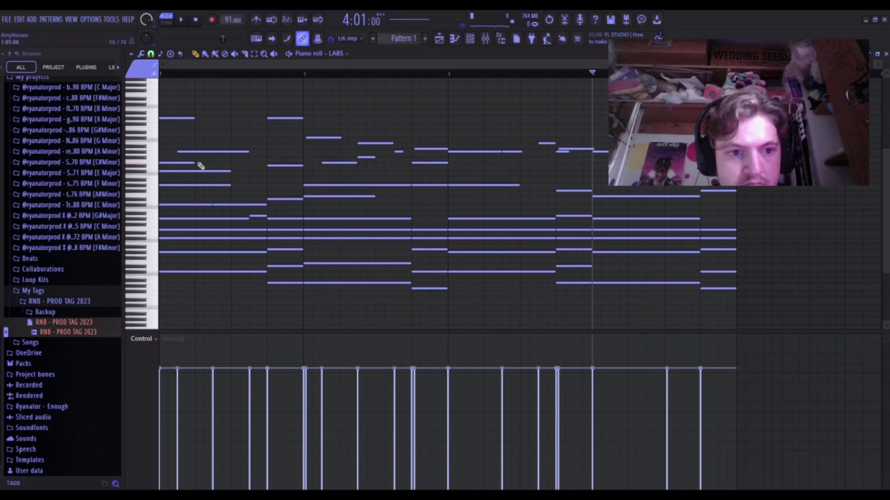
{"action": "left_click_drag", "start_coordinate": [184, 75], "coordinate": [111, 81]}
{"action": "key", "text": "space"}
{"action": "key", "text": "space"}
{"action": "key", "text": "space"}
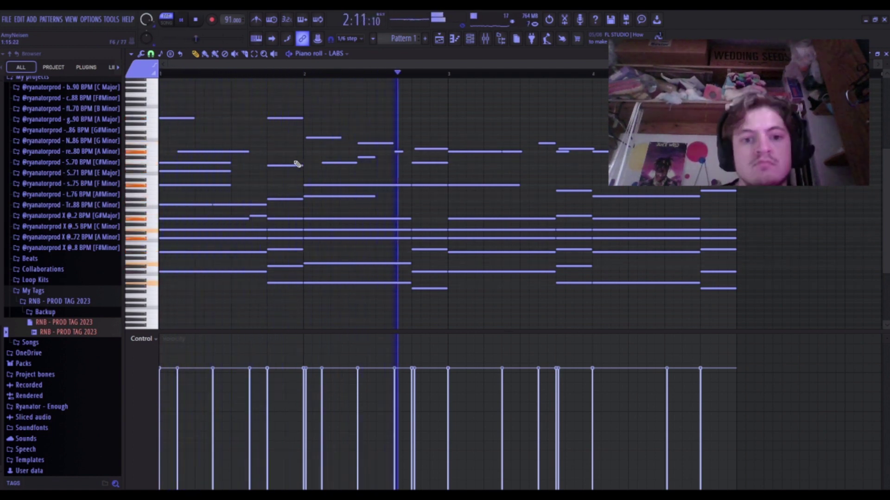
{"action": "key", "text": "space"}
Move bar 2's B6 from step 7 to step 9 and shorten it to two steps, with playback from bar 1.
{"action": "key", "text": "space"}
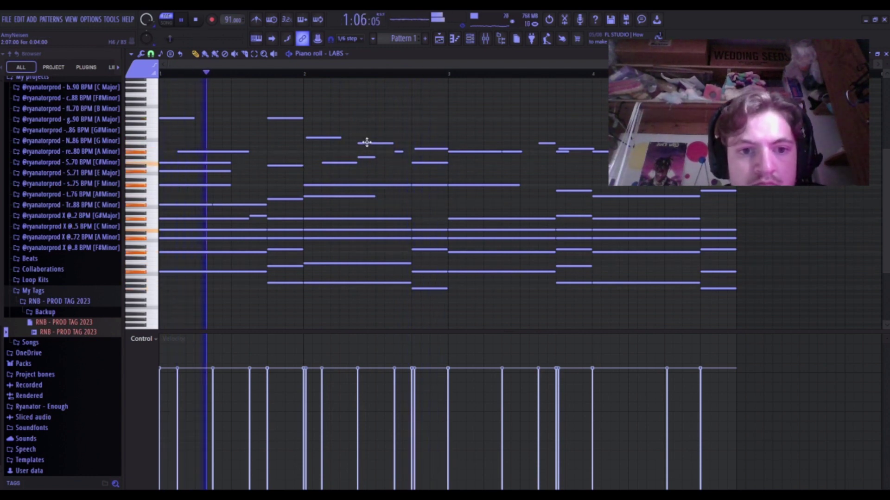
{"action": "key", "text": "space"}
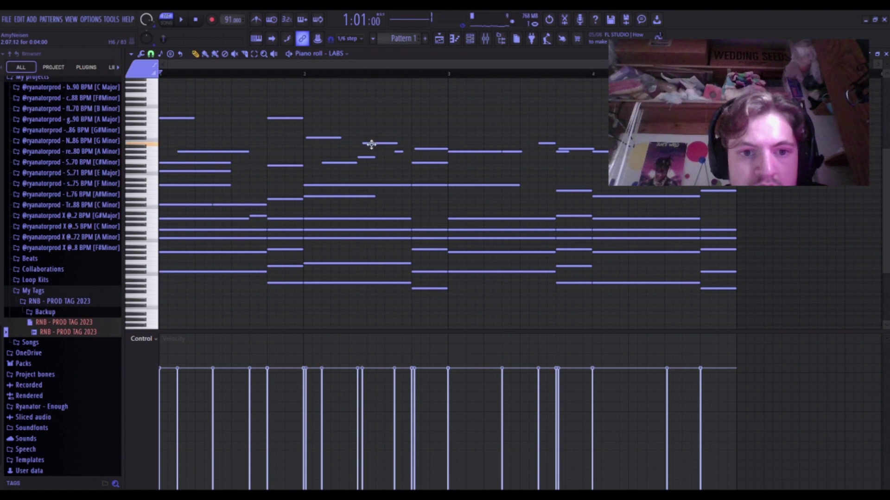
{"action": "left_click_drag", "start_coordinate": [371, 144], "coordinate": [377, 144]}
{"action": "key", "text": "space"}
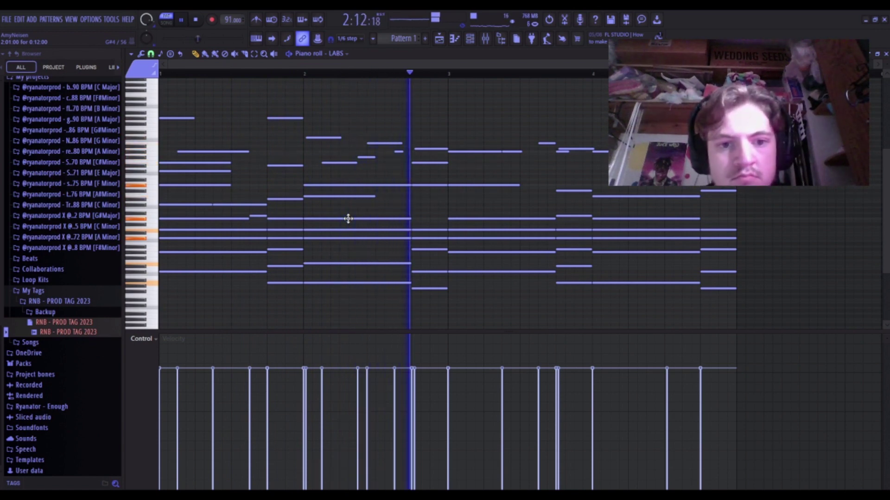
{"action": "key", "text": "space"}
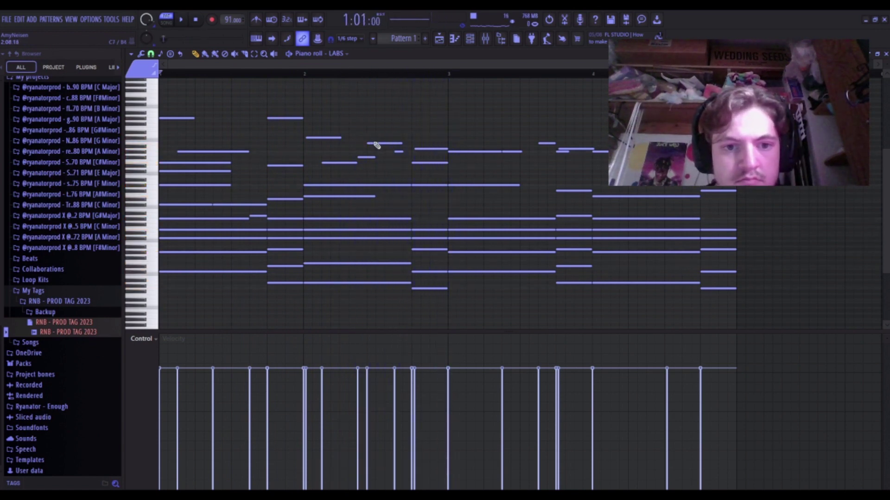
{"action": "key", "text": "space"}
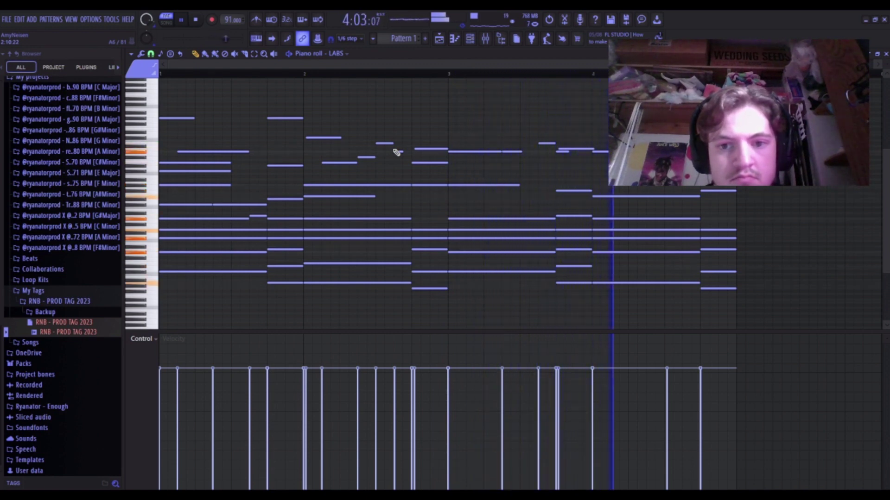
{"action": "key", "text": "space"}
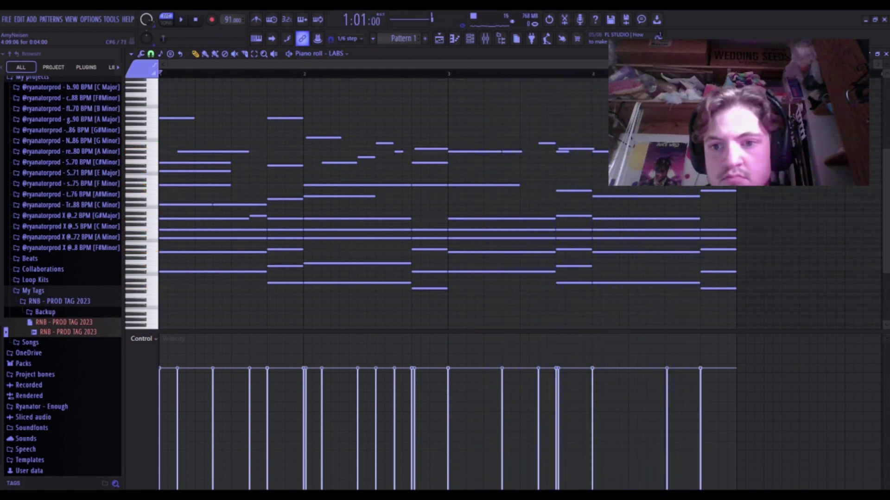
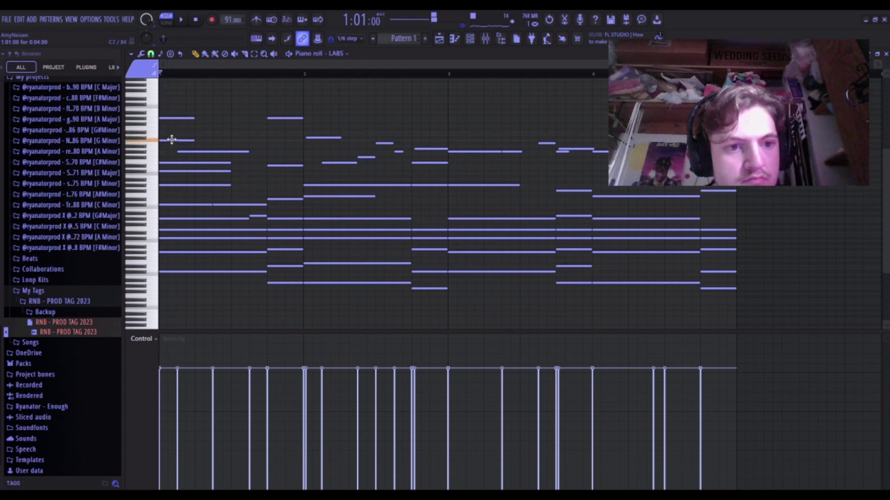
Add a four-step C#7 at the start of bar 1 and a B5 just before bar 4's step 8, returning the nearby C#6 to step 9.
{"action": "key", "text": "space"}
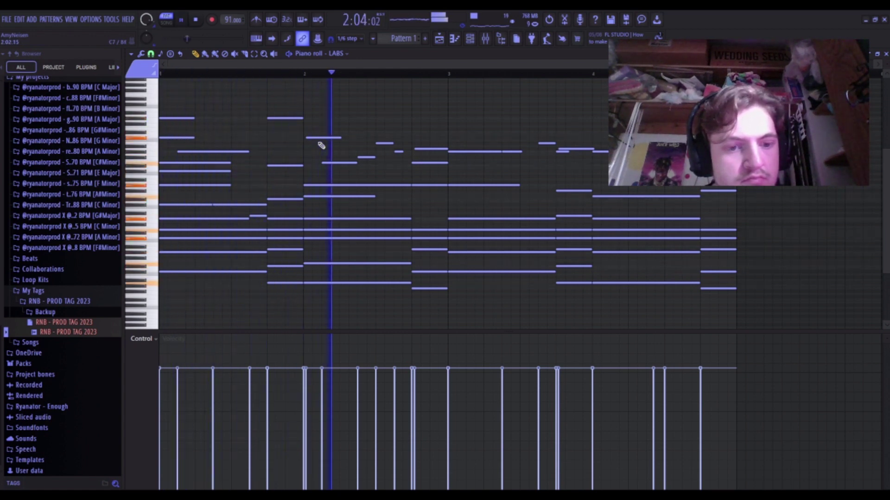
{"action": "scroll", "coordinate": [324, 136], "scroll_direction": "down", "scroll_amount": 2}
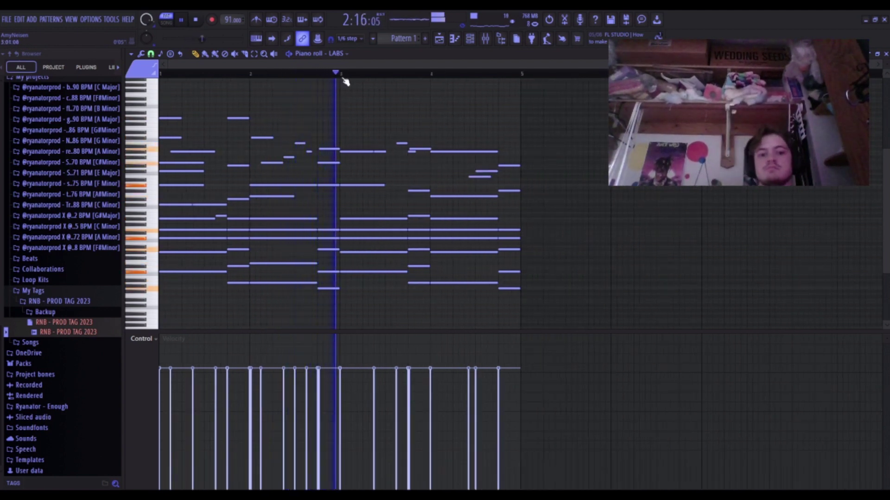
Move bar 2's B6 to step 11 in place of the short G#6, and add a six-step C#6 at bar 3's start, with playback.
{"action": "scroll", "coordinate": [298, 146], "scroll_direction": "up", "scroll_amount": 2}
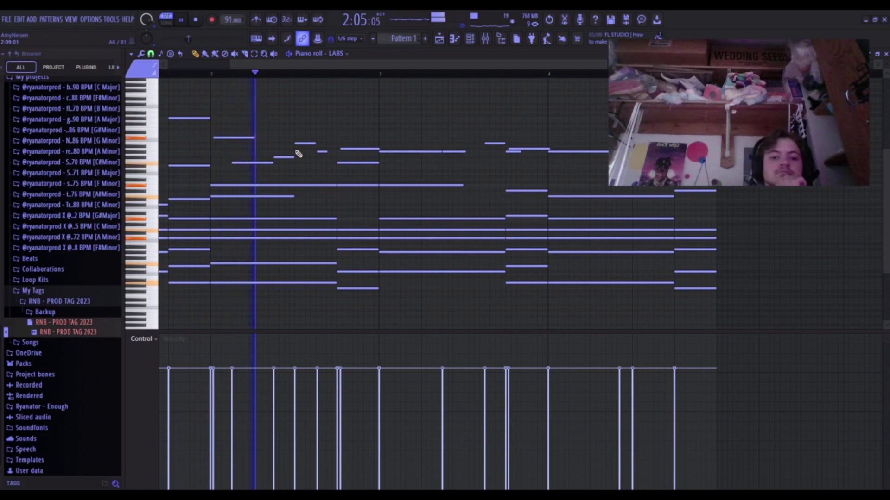
{"action": "key", "text": "space"}
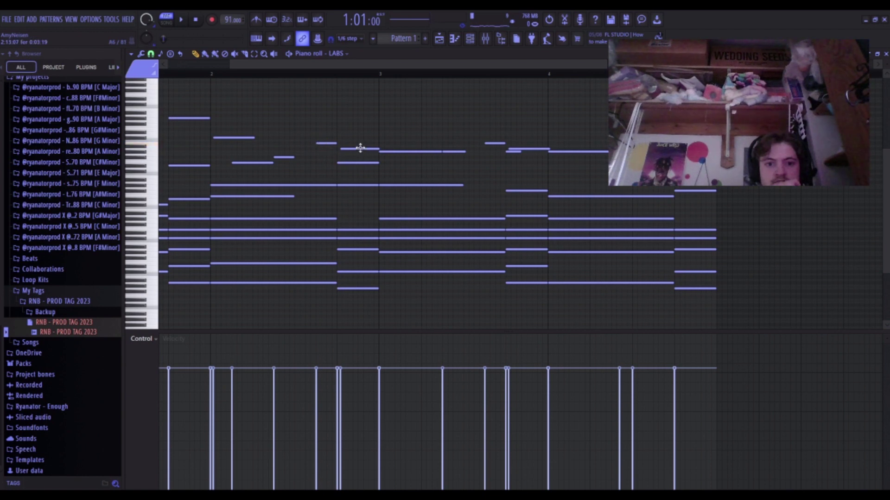
{"action": "key", "text": "space"}
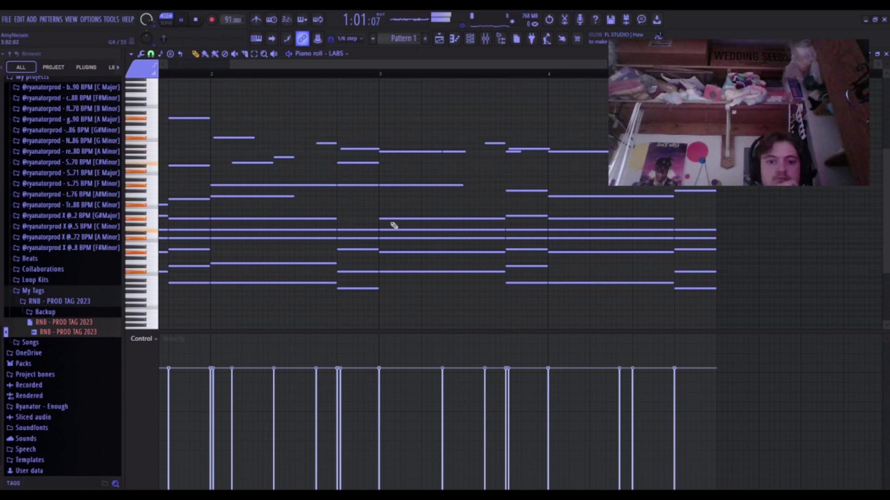
{"action": "scroll", "coordinate": [365, 233], "scroll_direction": "down", "scroll_amount": 2}
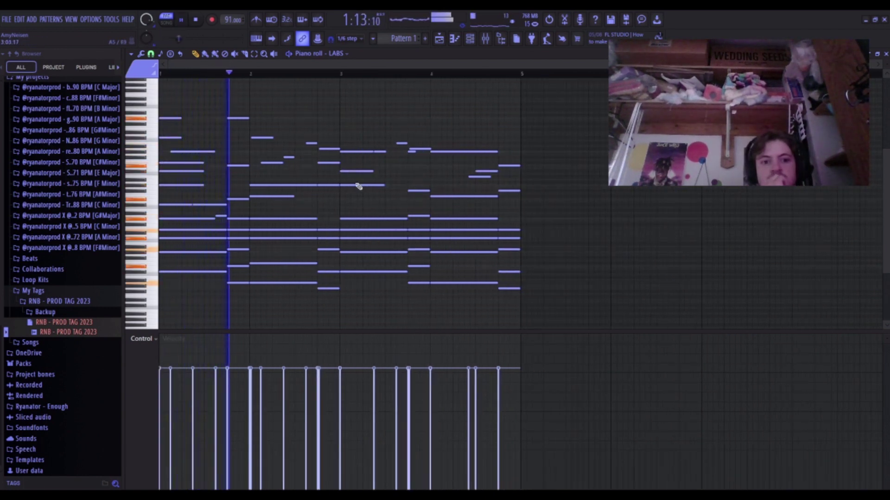
Raise bar 3's opening C#6 to D6 and move bar 4's B5 to step 7, with playback from bar 1.
{"action": "left_click", "coordinate": [357, 168]}
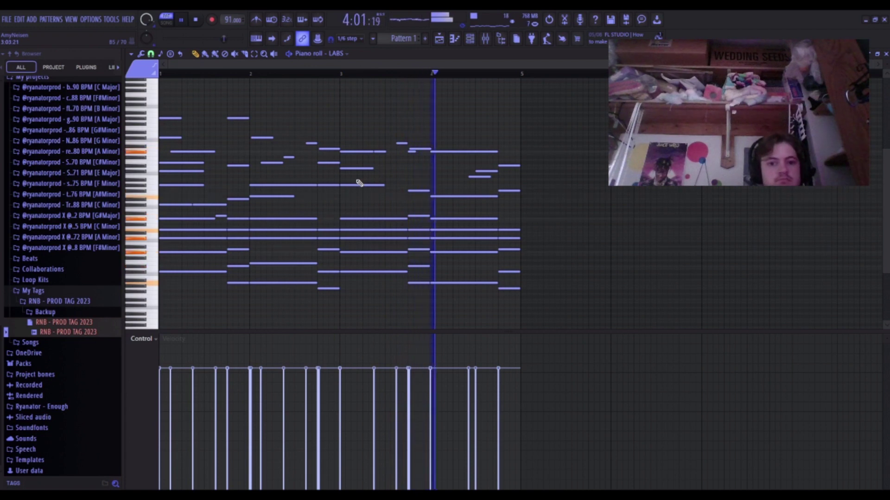
{"action": "key", "text": "space"}
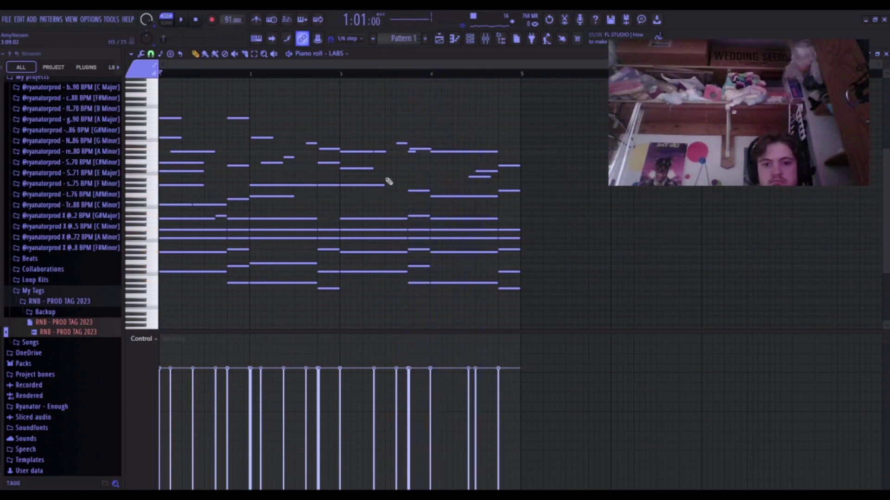
{"action": "left_click_drag", "start_coordinate": [471, 178], "coordinate": [470, 178]}
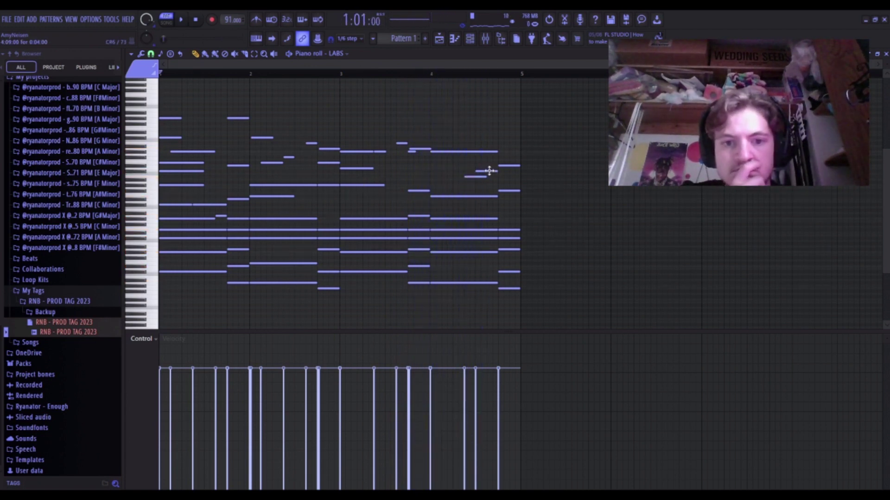
{"action": "key", "text": "space"}
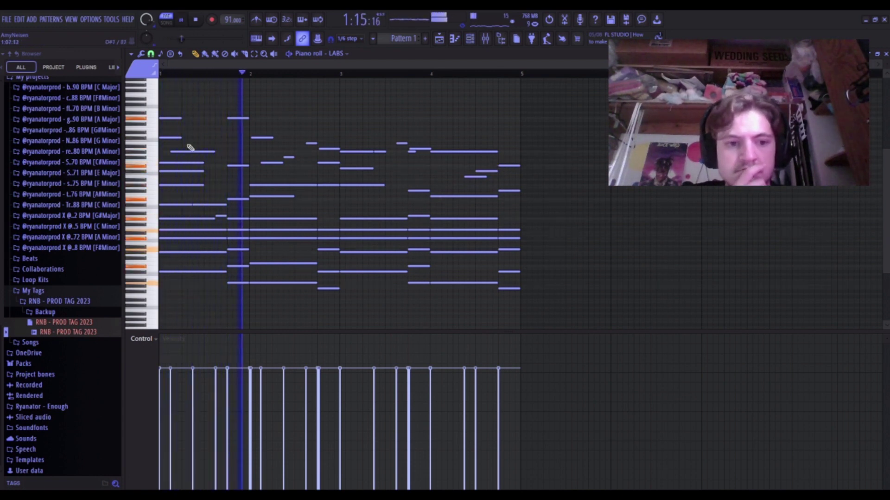
Try bar 1's two-step G#4 slightly earlier at 1:10:06 with playback, and return it to step 11.
{"action": "key", "text": "space"}
{"action": "key", "text": "space"}
{"action": "key", "text": "space"}
{"action": "scroll", "coordinate": [194, 203], "scroll_direction": "up", "scroll_amount": 4}
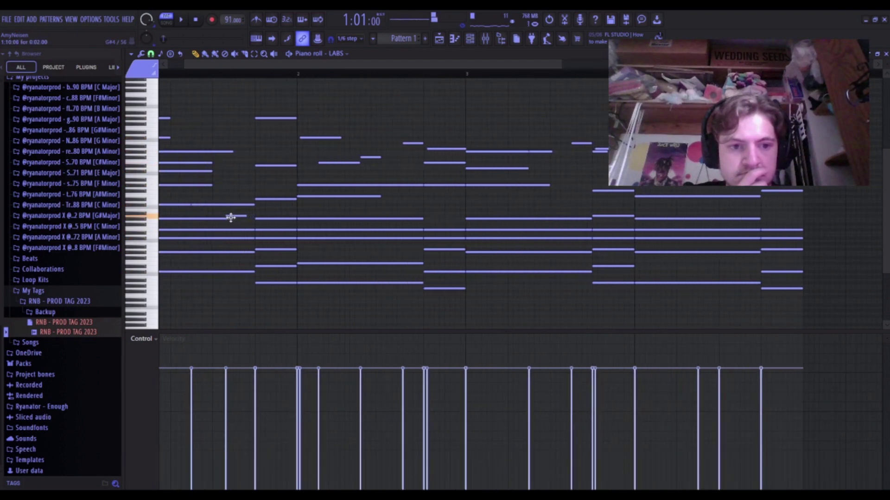
{"action": "key", "text": "space"}
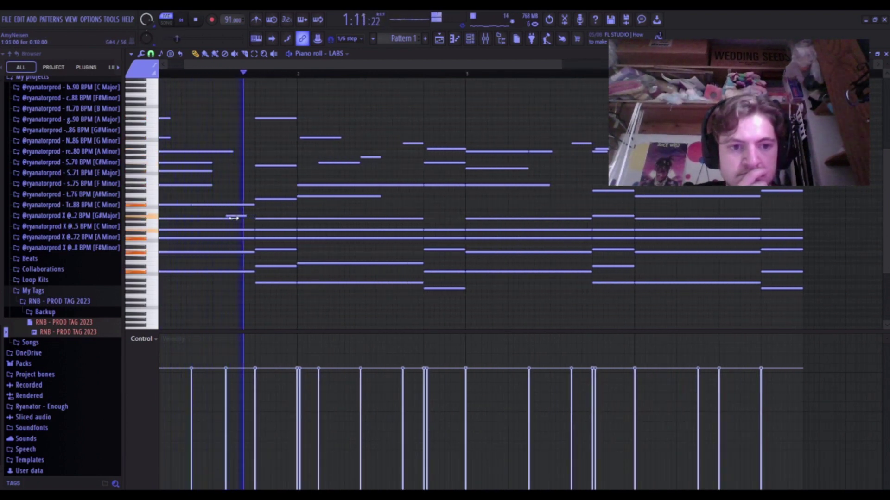
{"action": "left_click_drag", "start_coordinate": [233, 216], "coordinate": [242, 215]}
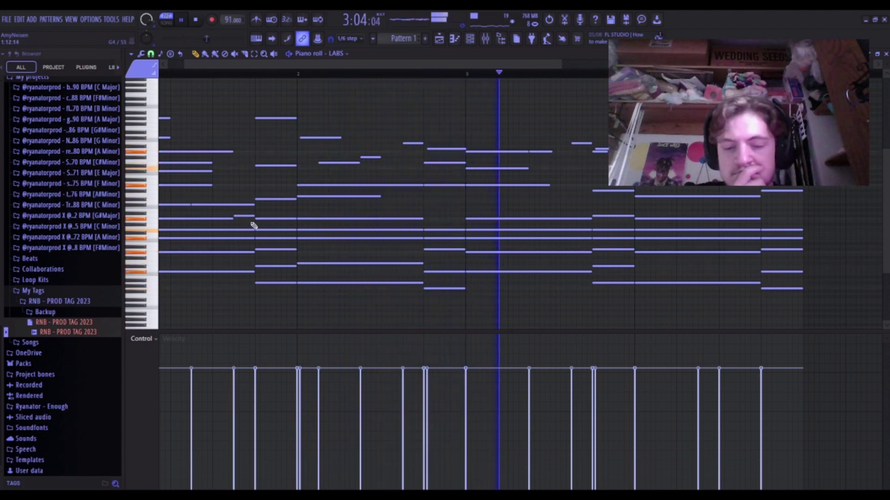
Raise bar 3's opening six-step D6 to D#6 and play the pattern back from the beginning.
{"action": "key", "text": "space"}
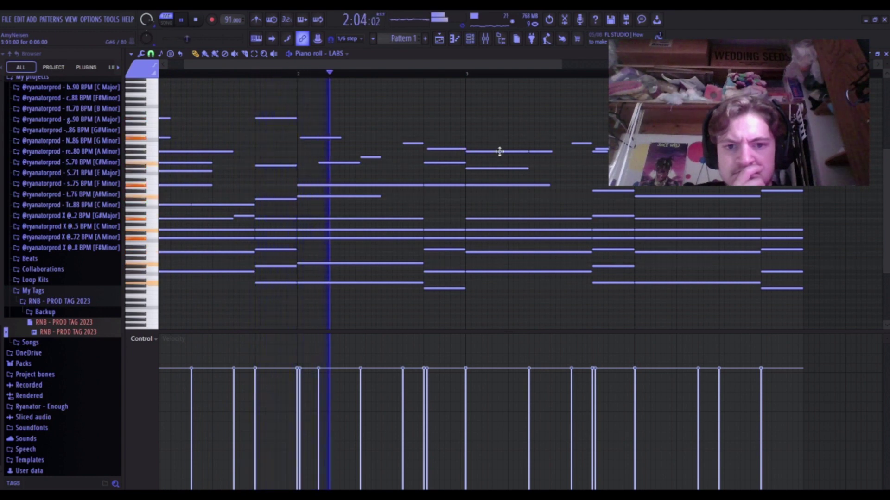
{"action": "scroll", "coordinate": [498, 151], "scroll_direction": "up", "scroll_amount": 2}
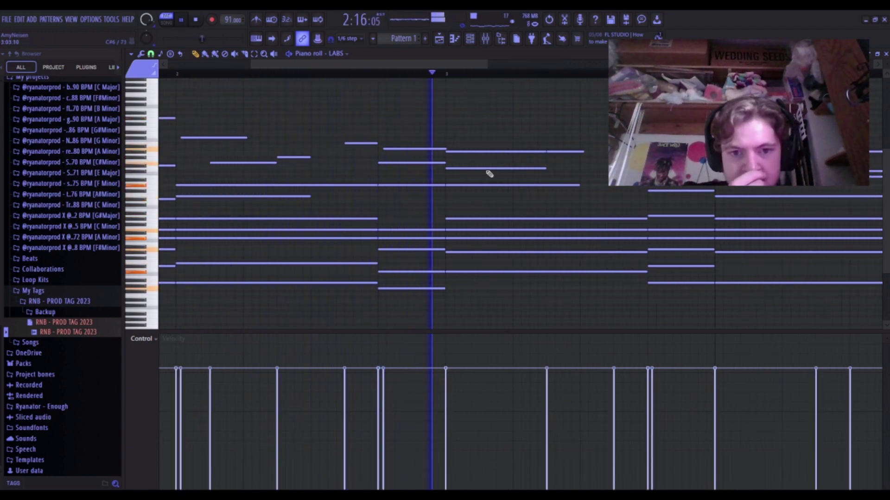
{"action": "key", "text": "space"}
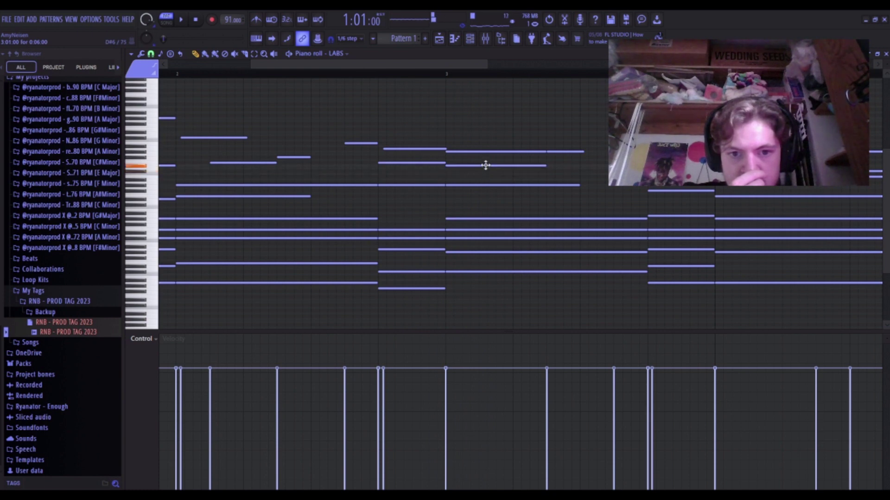
{"action": "key", "text": "space"}
{"action": "scroll", "coordinate": [488, 184], "scroll_direction": "down", "scroll_amount": 4}
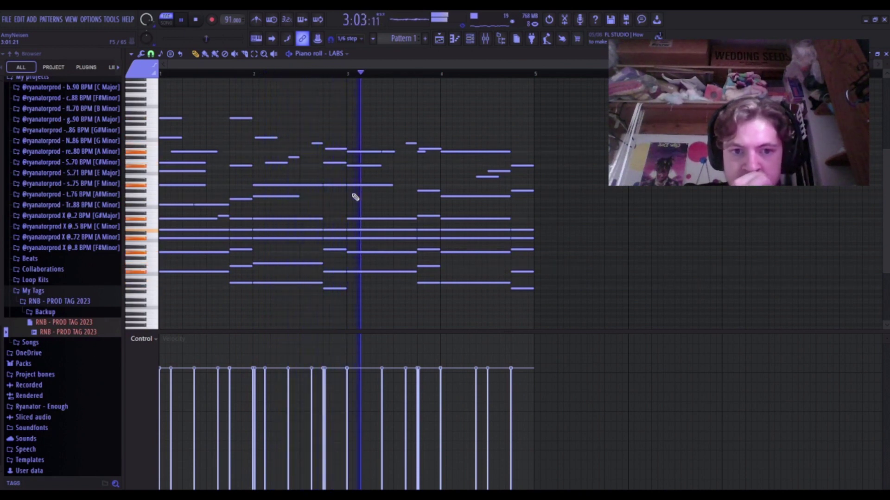
{"action": "key", "text": "space"}
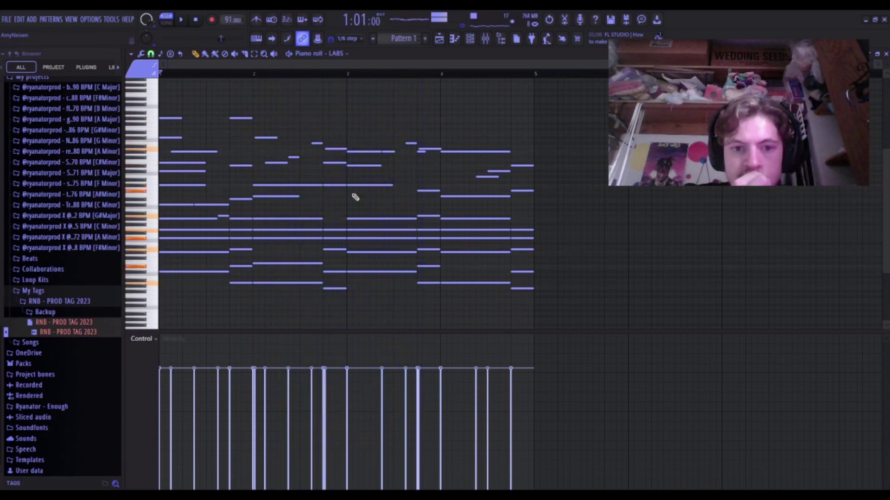
Slice bar 3's late A6 at about step 14 and shorten bar 4's B5 to half a step, with playback from bar 4.
{"action": "scroll", "coordinate": [434, 160], "scroll_direction": "up", "scroll_amount": 2}
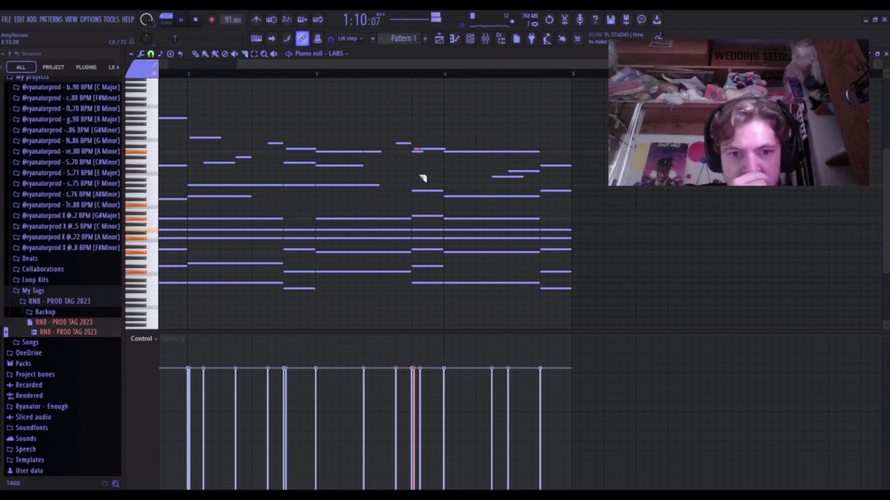
{"action": "scroll", "coordinate": [422, 178], "scroll_direction": "down", "scroll_amount": 2}
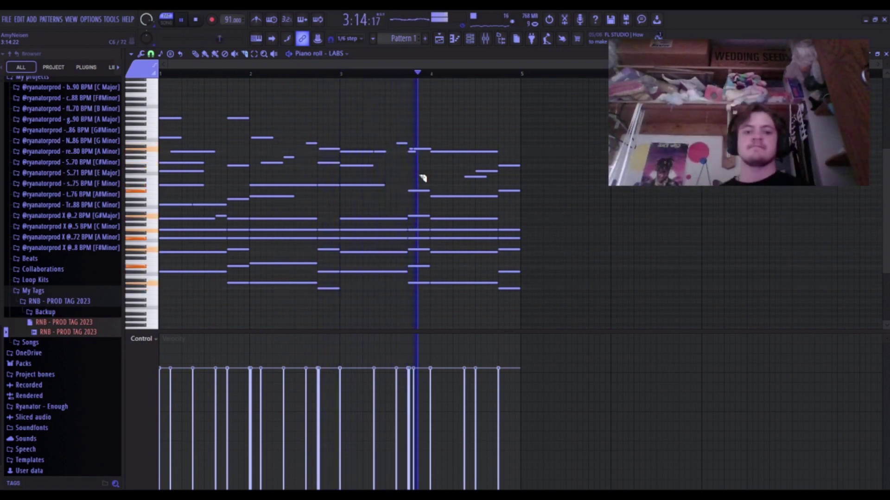
{"action": "key", "text": "space"}
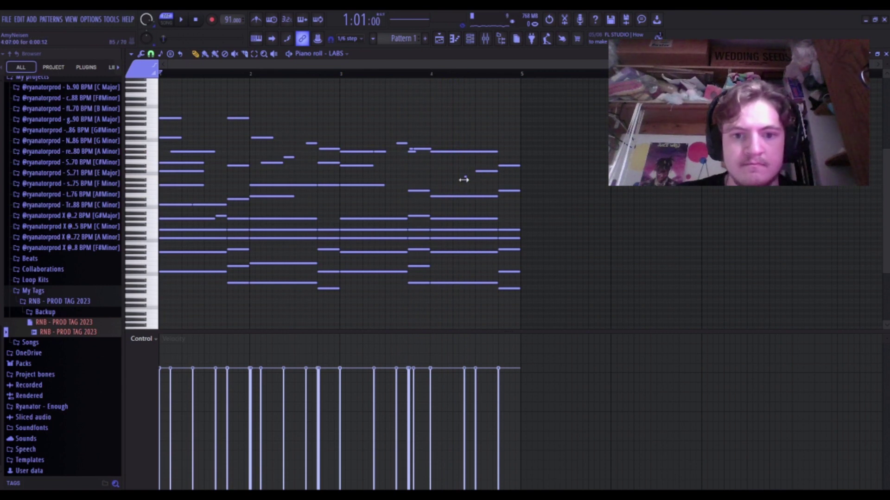
{"action": "left_click", "coordinate": [430, 74]}
{"action": "key", "text": "space"}
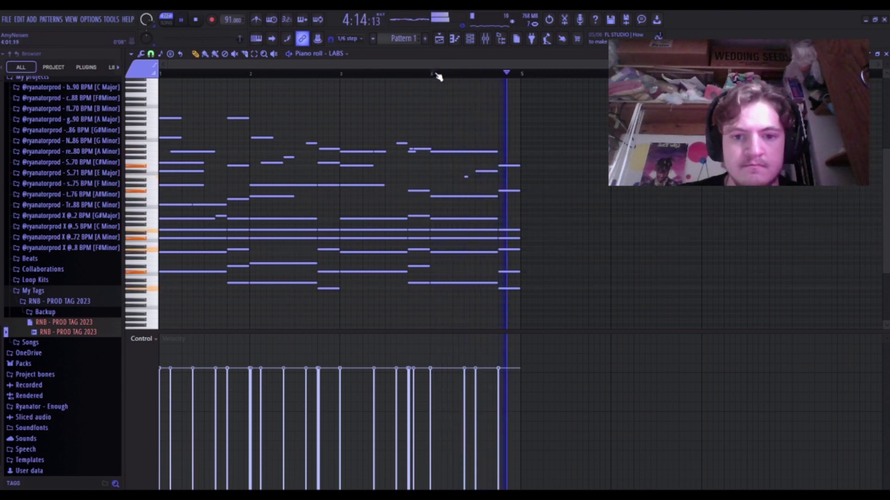
{"action": "key", "text": "space"}
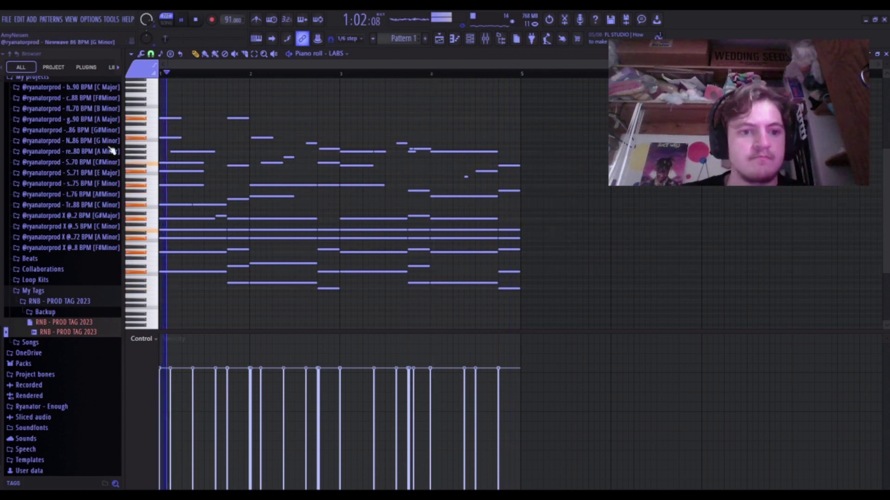
Try a two-step B2 at bar 1's step 11, with the opening C#3 shortened to ten steps, and play it back.
{"action": "scroll", "coordinate": [235, 252], "scroll_direction": "up", "scroll_amount": 4}
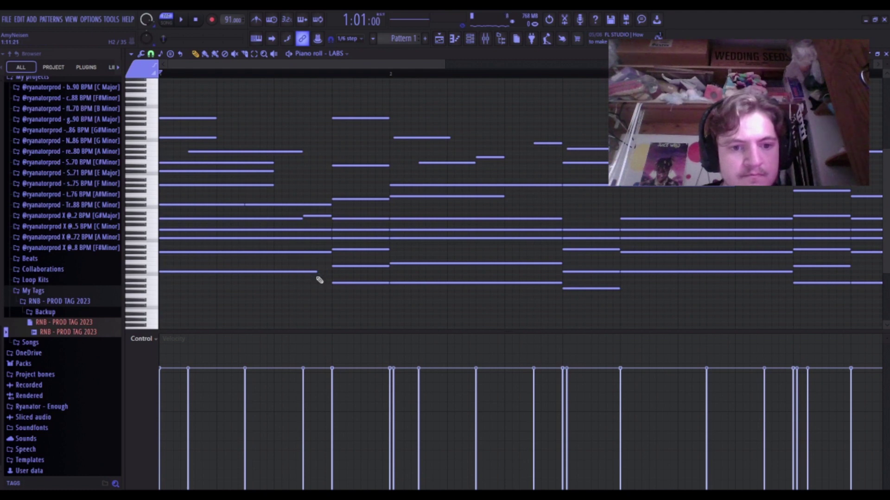
{"action": "left_click_drag", "start_coordinate": [319, 280], "coordinate": [318, 277]}
{"action": "key", "text": "space"}
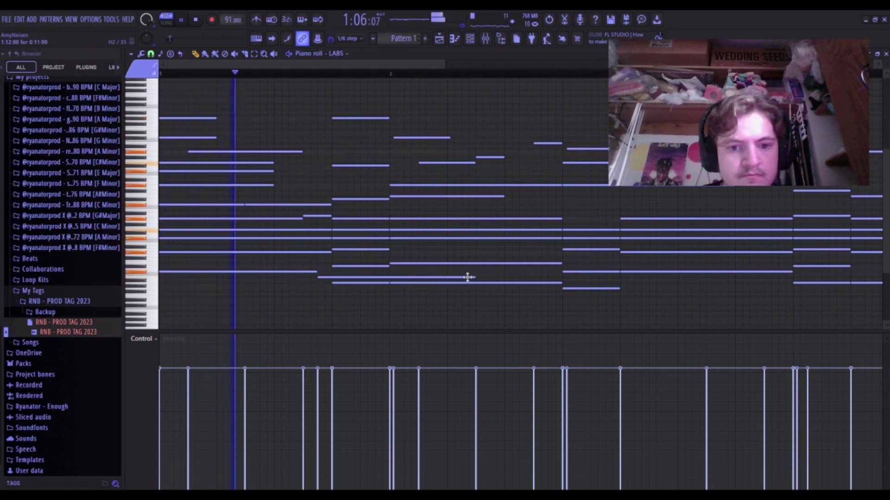
{"action": "left_click_drag", "start_coordinate": [467, 277], "coordinate": [330, 283]}
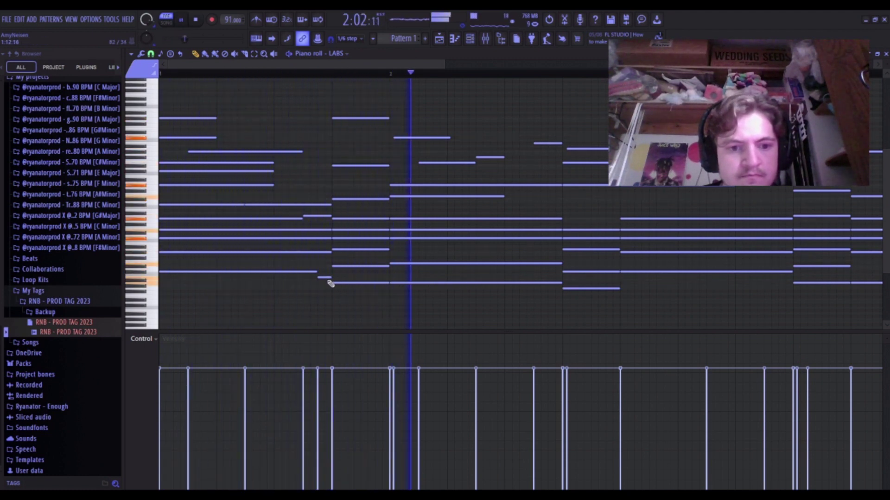
{"action": "key", "text": "space"}
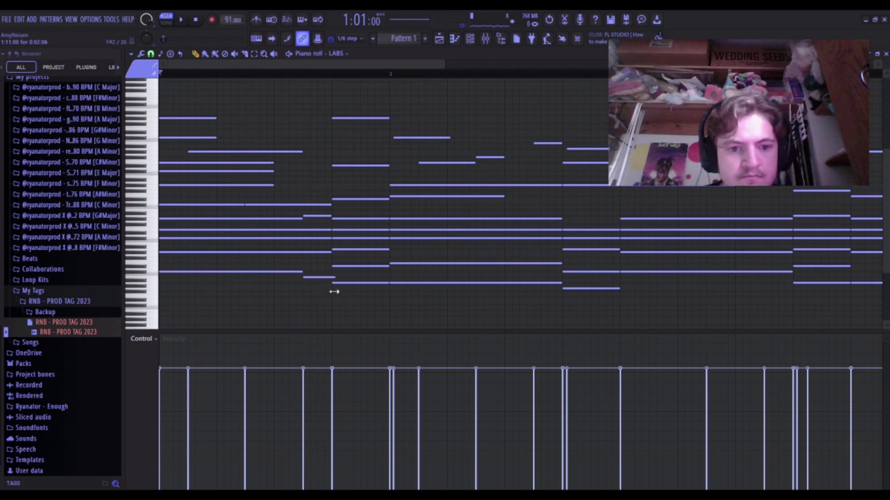
{"action": "key", "text": "space"}
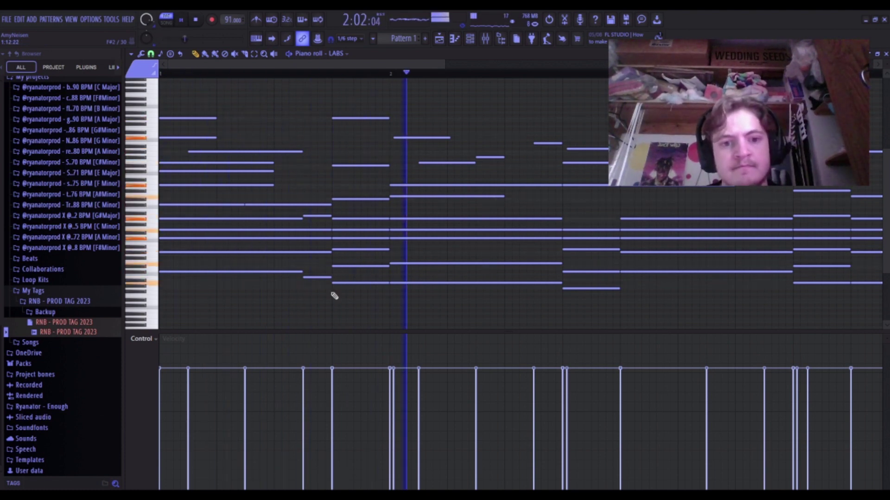
{"action": "key", "text": "space"}
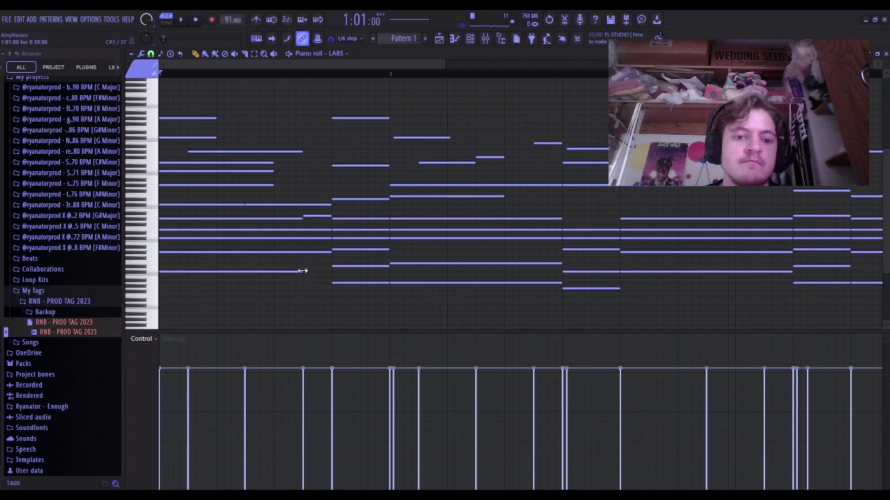
Try a second C#3 at bar 1's step 11, restore the opening C#3 to twelve steps and play back.
{"action": "left_click", "coordinate": [306, 272]}
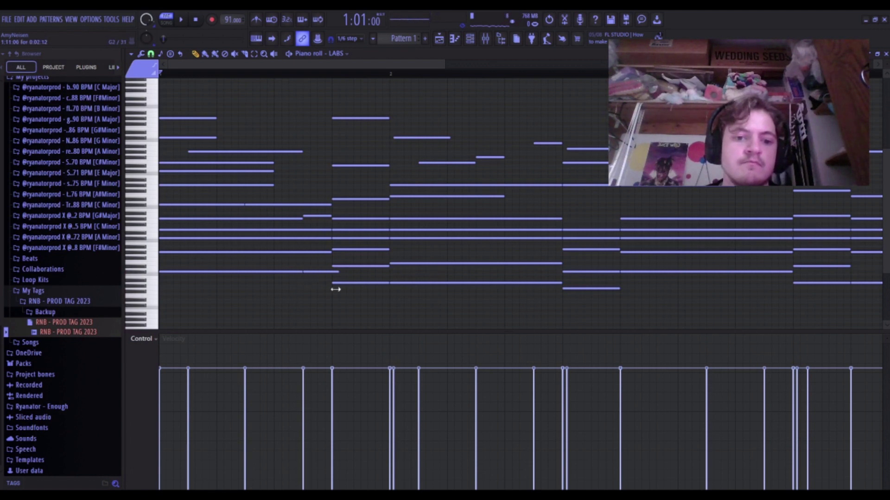
{"action": "key", "text": "space"}
{"action": "scroll", "coordinate": [328, 294], "scroll_direction": "down", "scroll_amount": 2}
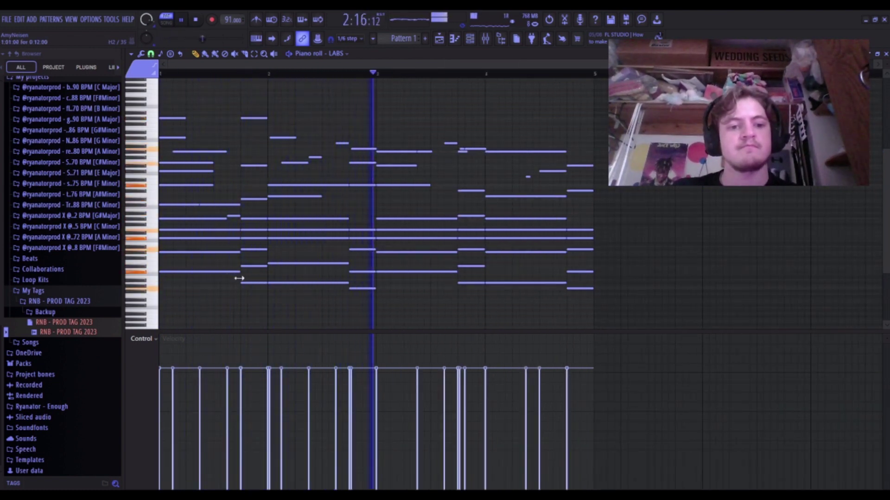
{"action": "scroll", "coordinate": [231, 261], "scroll_direction": "up", "scroll_amount": 2}
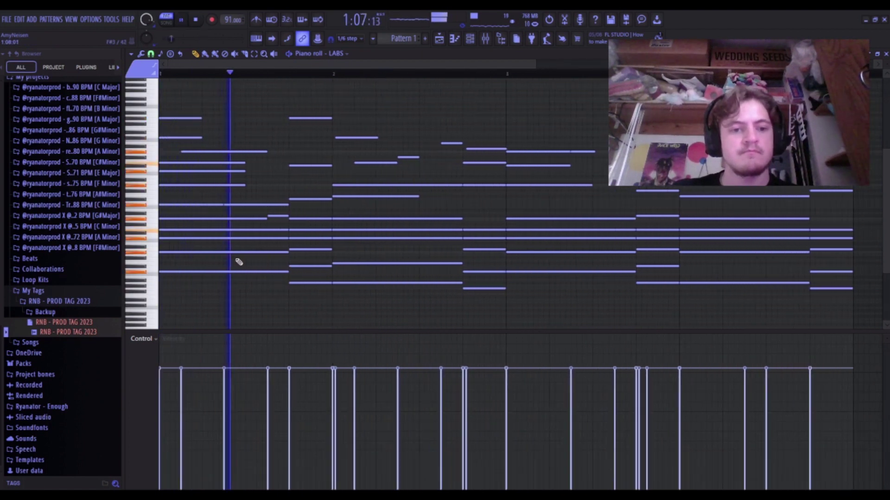
{"action": "key", "text": "space"}
Add a two-step D#3 at bar 1's step 9, play it back and raise it an octave to D#4.
{"action": "scroll", "coordinate": [246, 260], "scroll_direction": "up", "scroll_amount": 2}
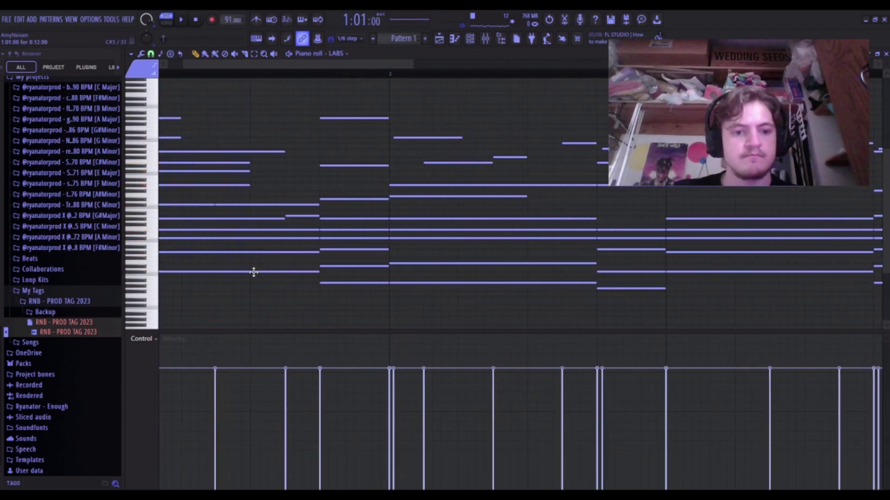
{"action": "left_click", "coordinate": [251, 266]}
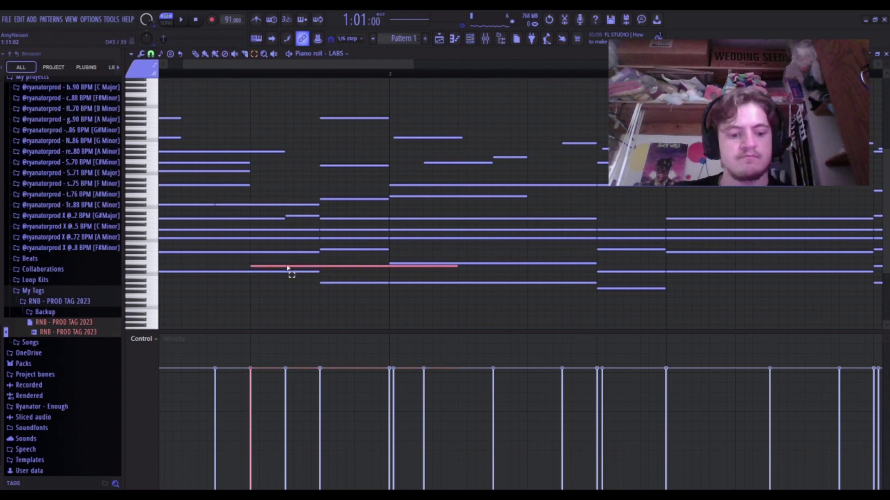
{"action": "key", "text": "space"}
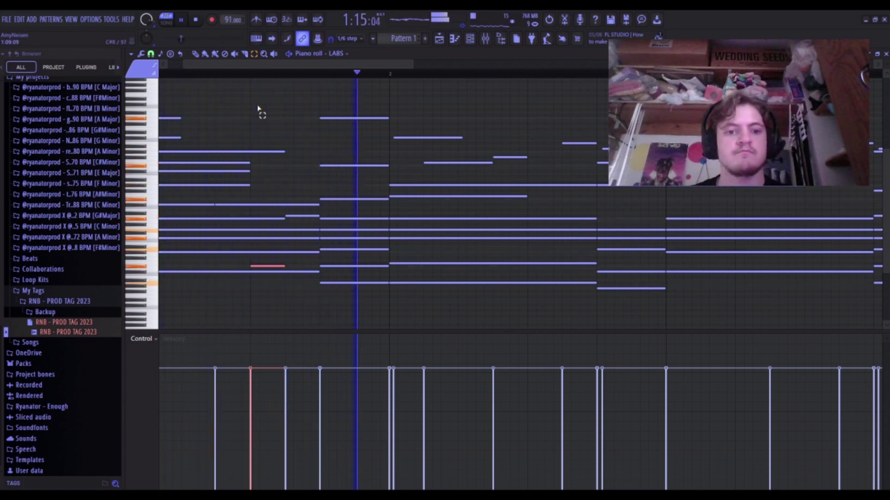
{"action": "key", "text": "space"}
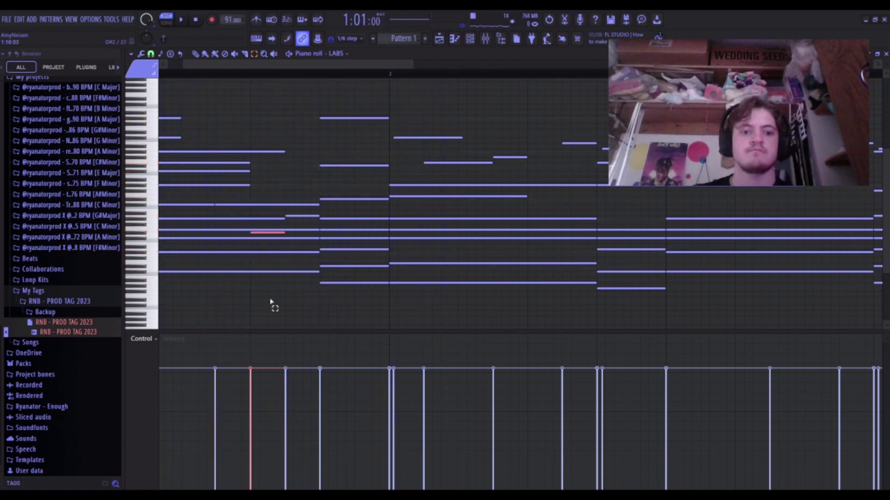
Audition bar 1's new D#4 an octave higher, return it to D#4 and extend it to four steps.
{"action": "key", "text": "space"}
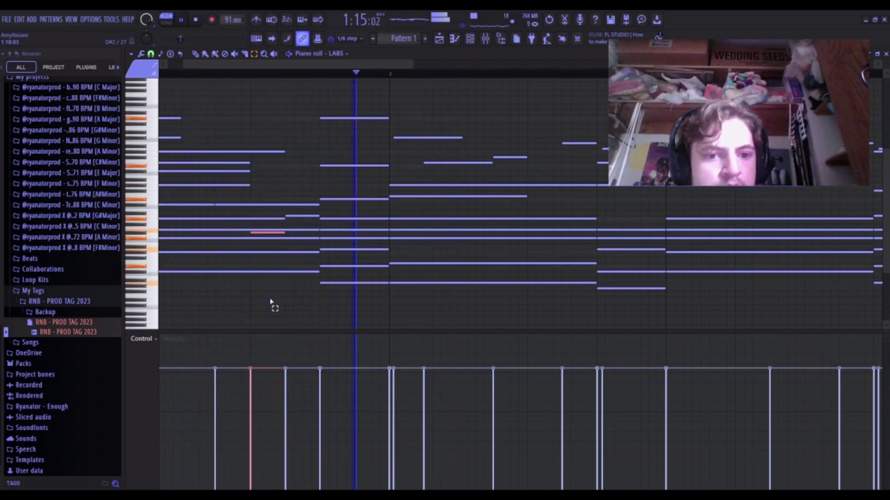
{"action": "scroll", "coordinate": [271, 302], "scroll_direction": "up", "scroll_amount": 1}
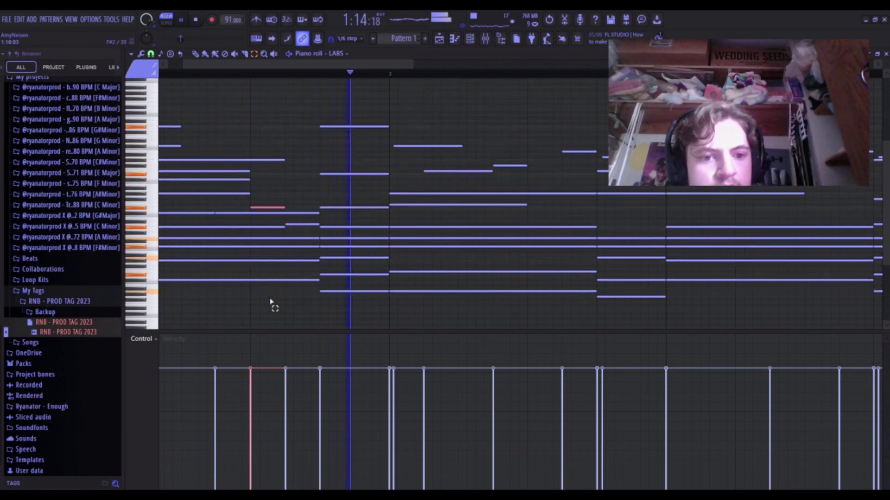
{"action": "key", "text": "space"}
{"action": "scroll", "coordinate": [271, 302], "scroll_direction": "down", "scroll_amount": 2}
{"action": "key", "text": "space"}
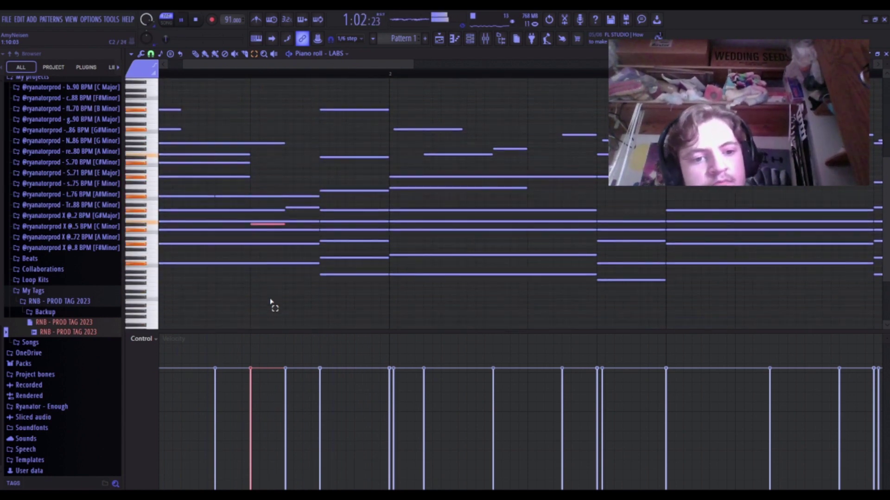
{"action": "scroll", "coordinate": [254, 237], "scroll_direction": "down", "scroll_amount": 2}
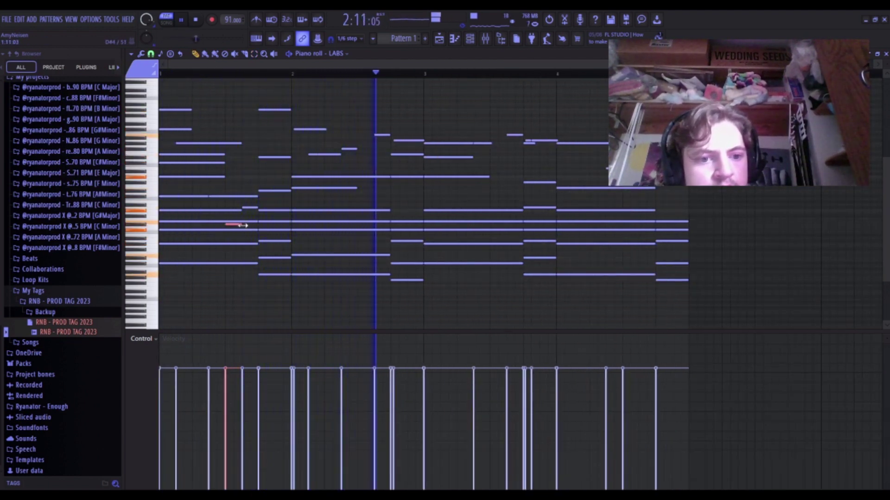
{"action": "left_click_drag", "start_coordinate": [241, 224], "coordinate": [257, 228]}
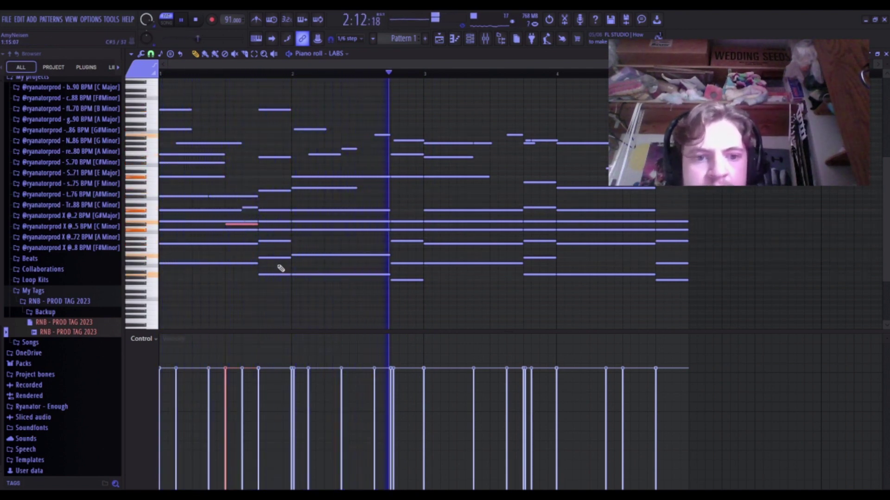
Cut bar 1's E4 at step 9, removing the part above the new D#4, and play the pattern back.
{"action": "scroll", "coordinate": [280, 266], "scroll_direction": "down", "scroll_amount": 2}
{"action": "scroll", "coordinate": [223, 175], "scroll_direction": "up", "scroll_amount": 3}
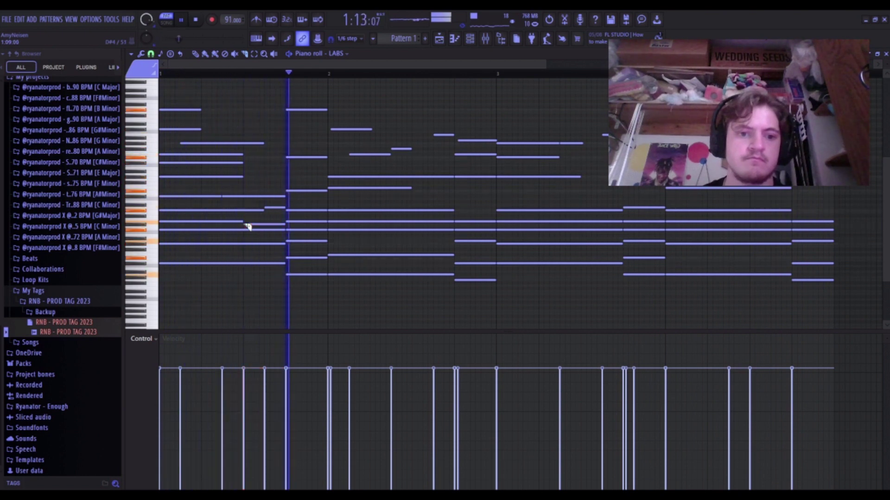
{"action": "key", "text": "space"}
{"action": "key", "text": "space"}
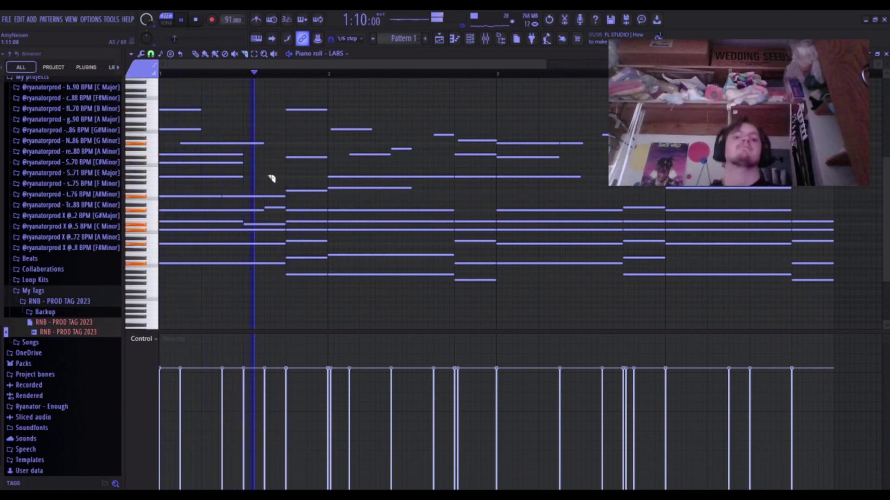
{"action": "key", "text": "space"}
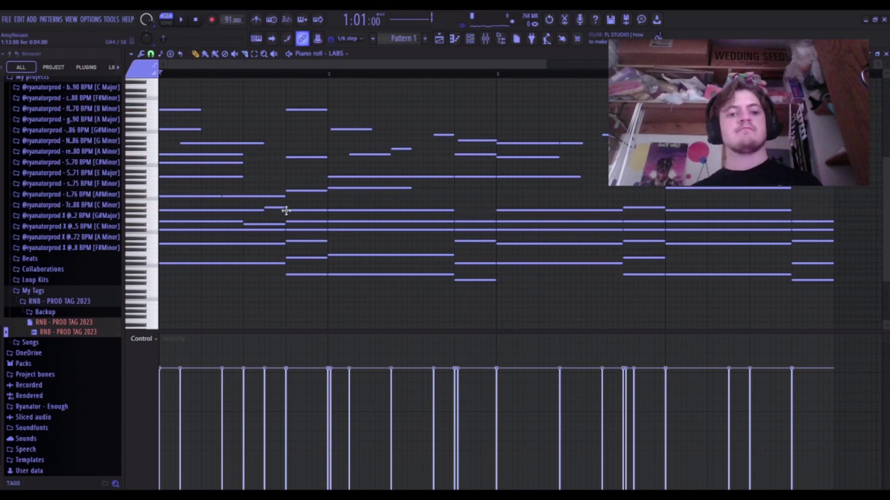
{"action": "key", "text": "space"}
{"action": "scroll", "coordinate": [300, 232], "scroll_direction": "down", "scroll_amount": 3}
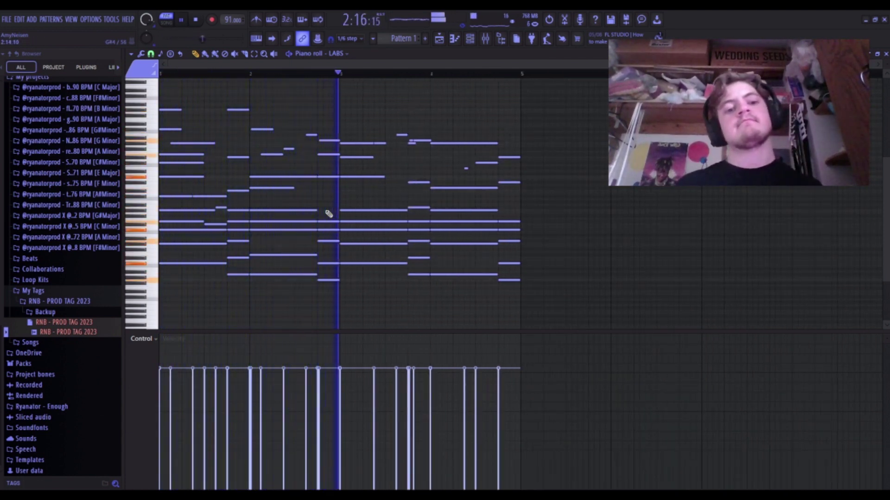
Play the LABS pattern through in the piano roll to review the chords and melody.
{"action": "key", "text": "space"}
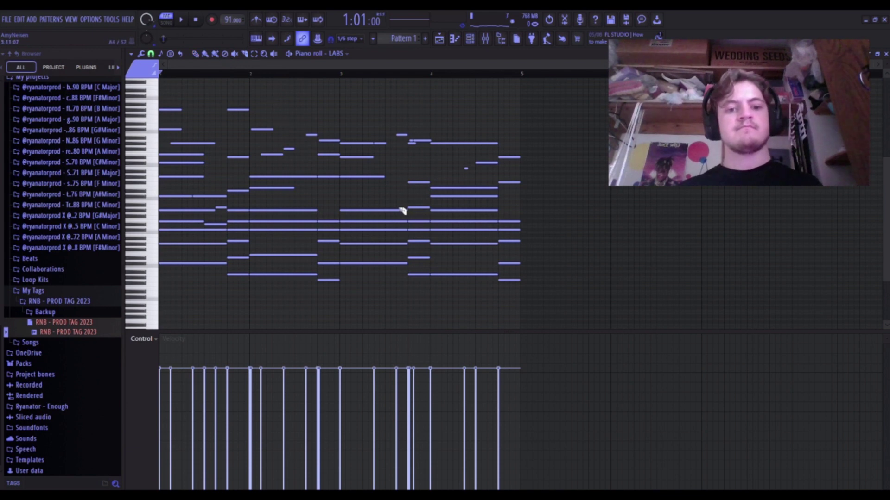
{"action": "key", "text": "space"}
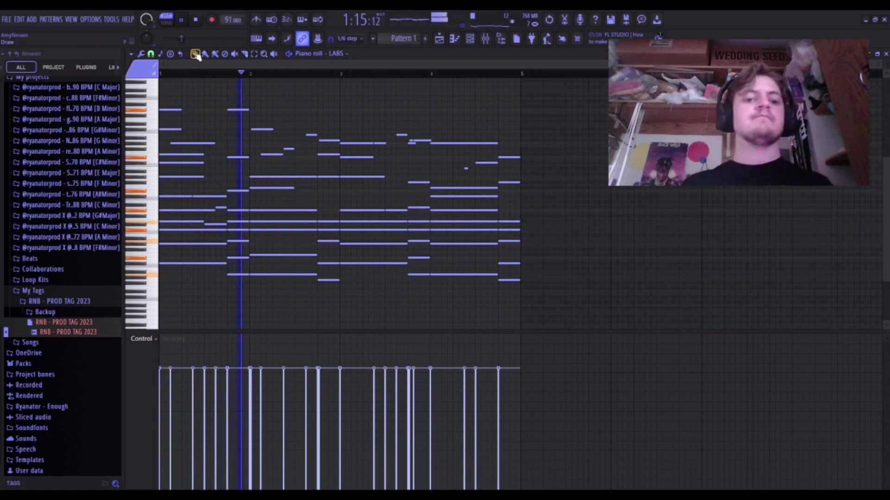
{"action": "scroll", "coordinate": [332, 113], "scroll_direction": "down", "scroll_amount": 1}
{"action": "scroll", "coordinate": [331, 113], "scroll_direction": "up", "scroll_amount": 5}
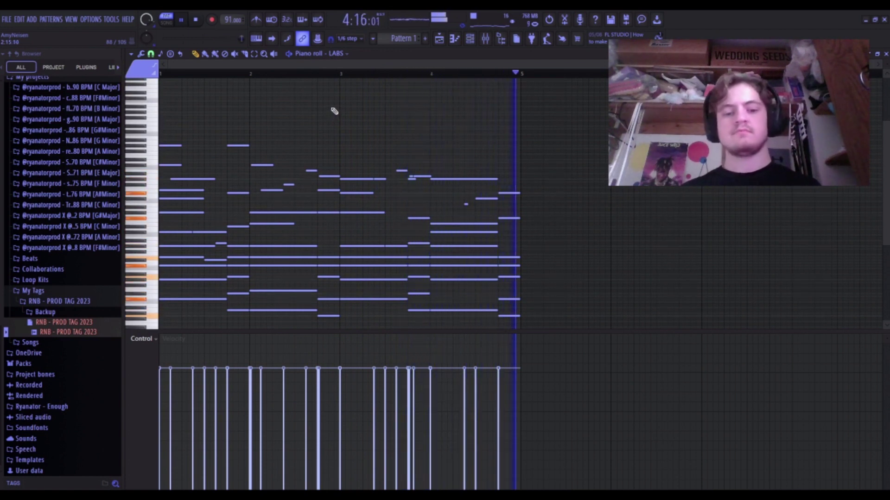
{"action": "scroll", "coordinate": [335, 139], "scroll_direction": "down", "scroll_amount": 2}
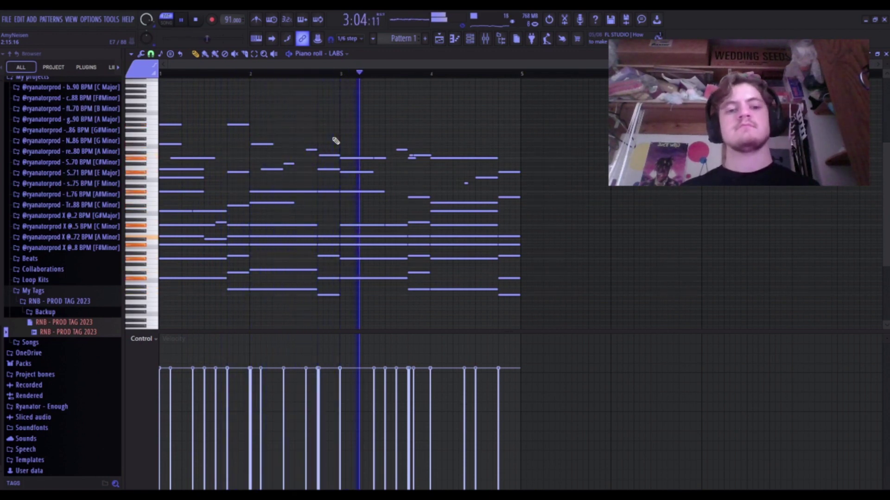
Add melody notes late in bar 3 and at the start of bar 4, plus a short harmony note at the end of bar 4.
{"action": "key", "text": "space"}
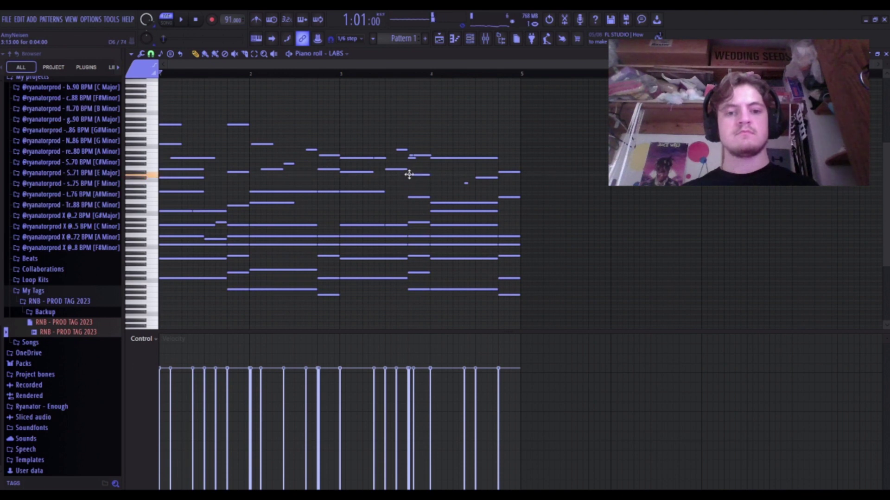
{"action": "left_click_drag", "start_coordinate": [431, 179], "coordinate": [431, 177]}
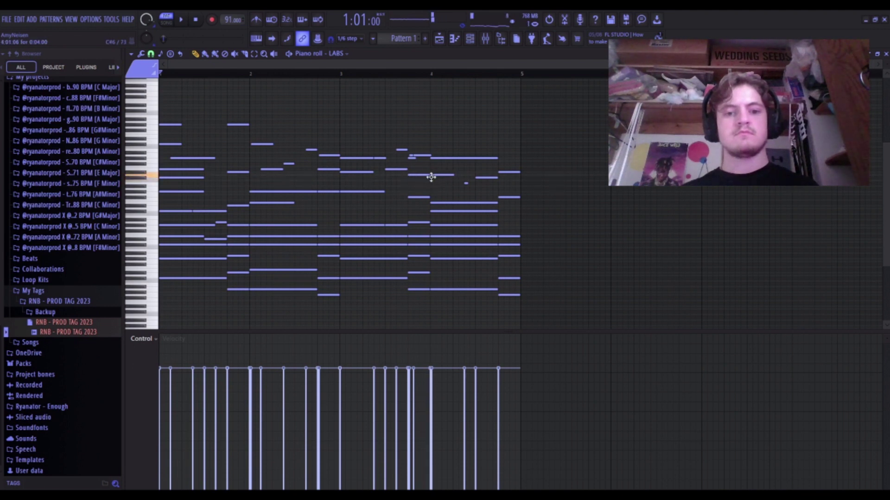
{"action": "key", "text": "space"}
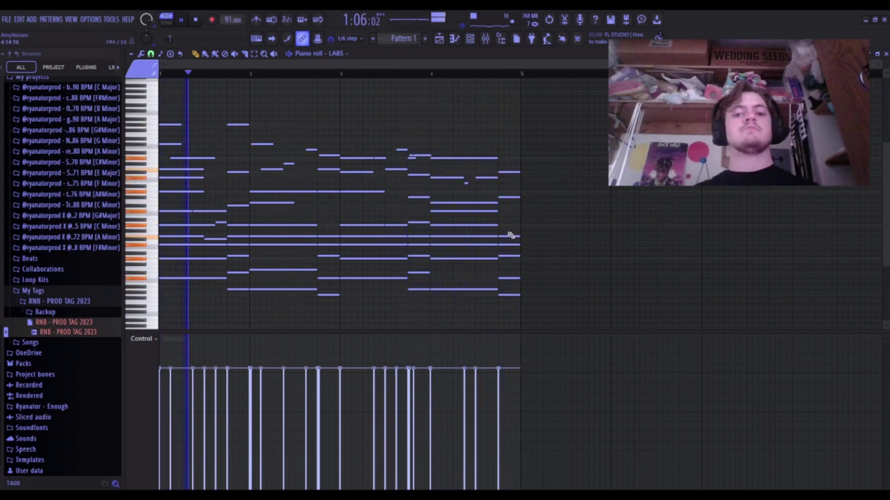
{"action": "mouse_move", "coordinate": [500, 211]}
{"action": "left_mouse_down"}
{"action": "mouse_move", "coordinate": [556, 207]}
{"action": "mouse_move", "coordinate": [521, 212]}
{"action": "left_mouse_up"}
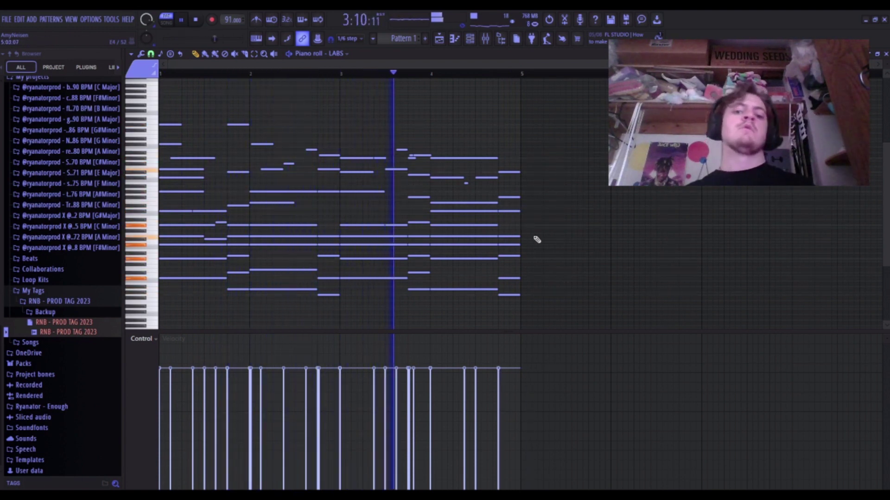
Raise the short harmony note late in bar 3 and add another short harmony note to the closing chord of bar 4.
{"action": "key", "text": "space"}
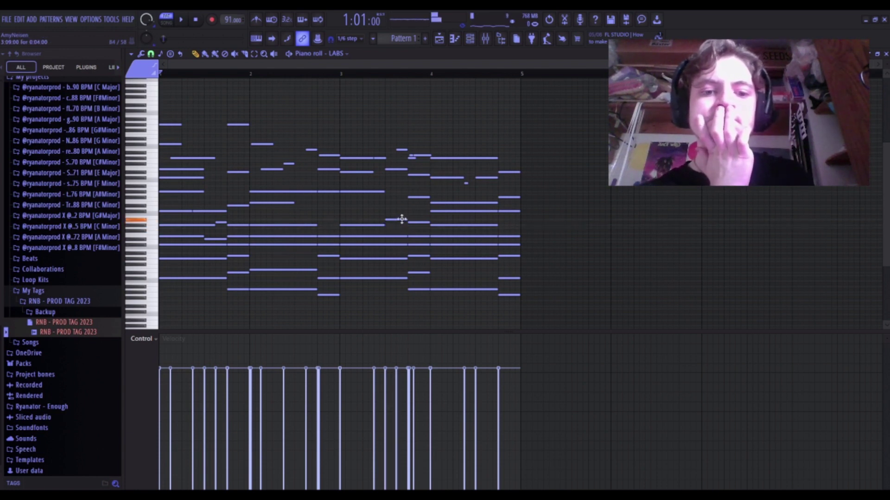
{"action": "key", "text": "space"}
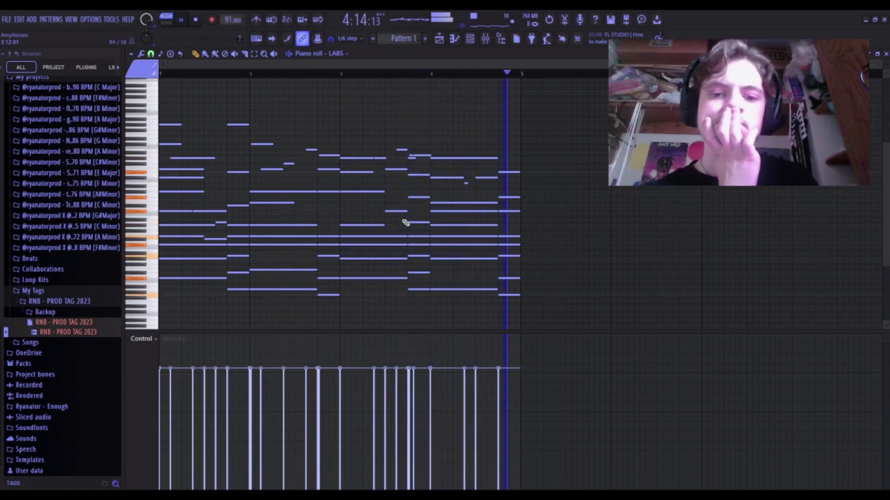
{"action": "key", "text": "space"}
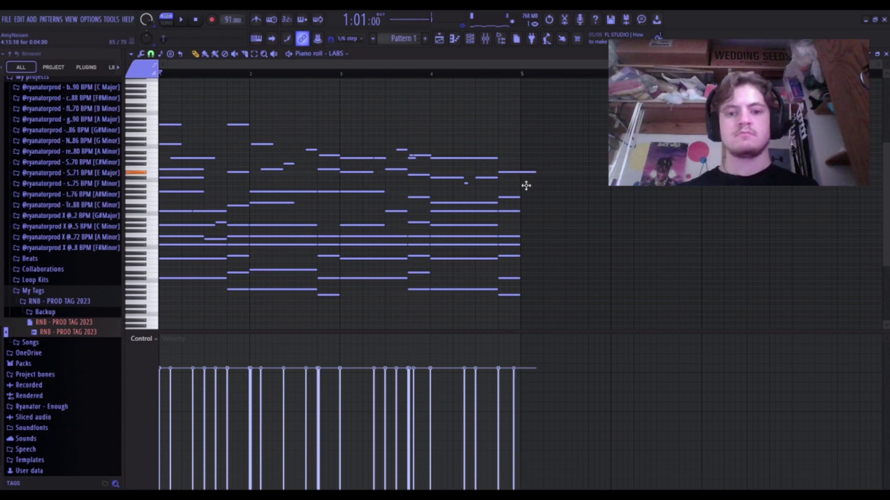
{"action": "scroll", "coordinate": [513, 184], "scroll_direction": "down", "scroll_amount": 1}
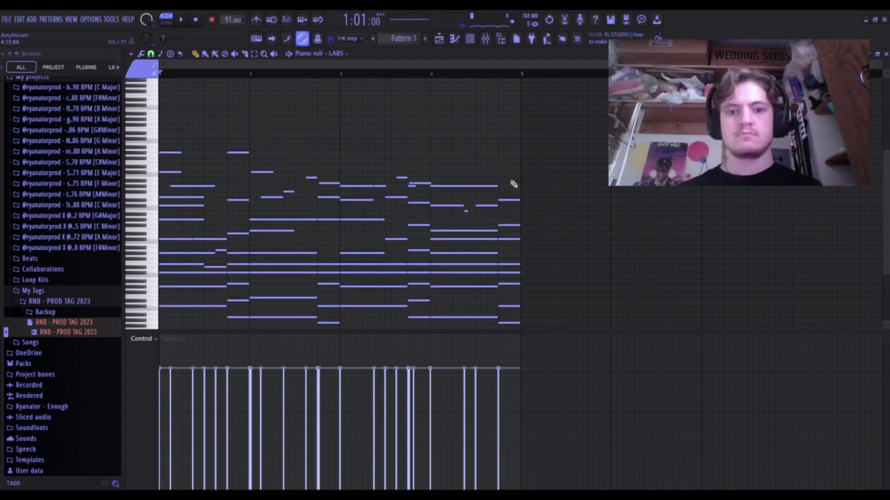
{"action": "left_click", "coordinate": [254, 55]}
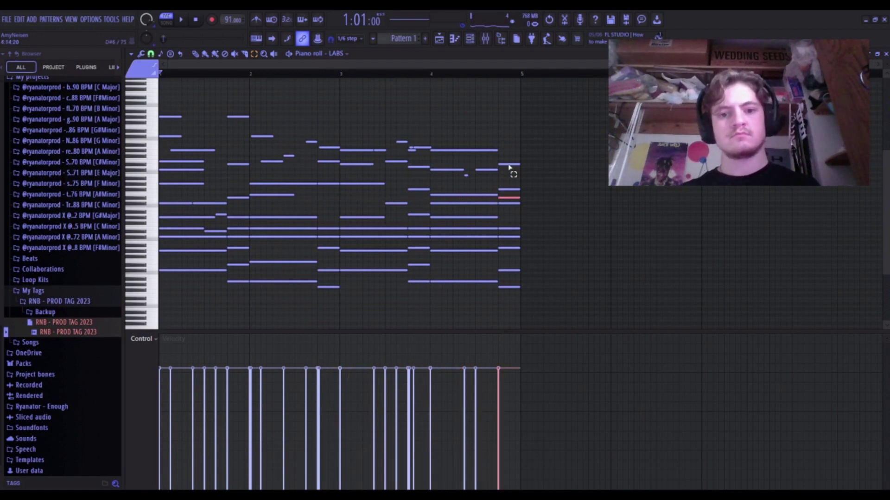
{"action": "key", "text": "space"}
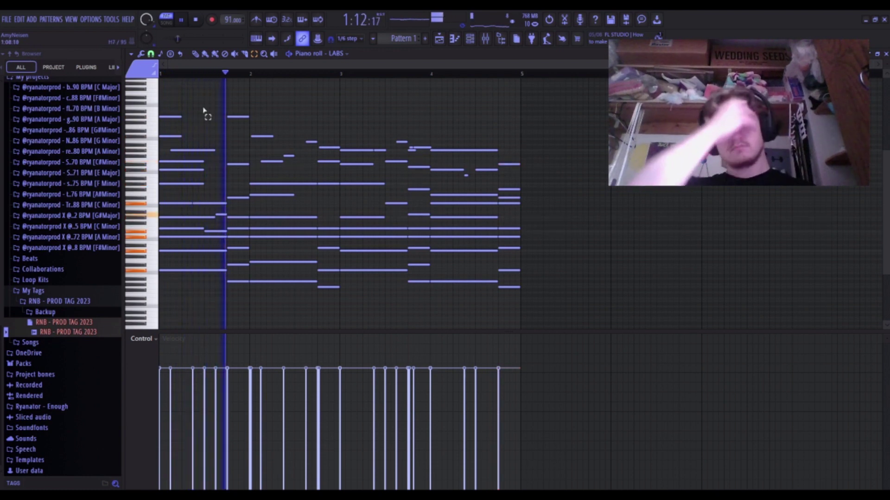
Play the pattern from the end of bar 4 and again from the start to check the loop transition.
{"action": "left_click", "coordinate": [500, 74]}
{"action": "key", "text": "space"}
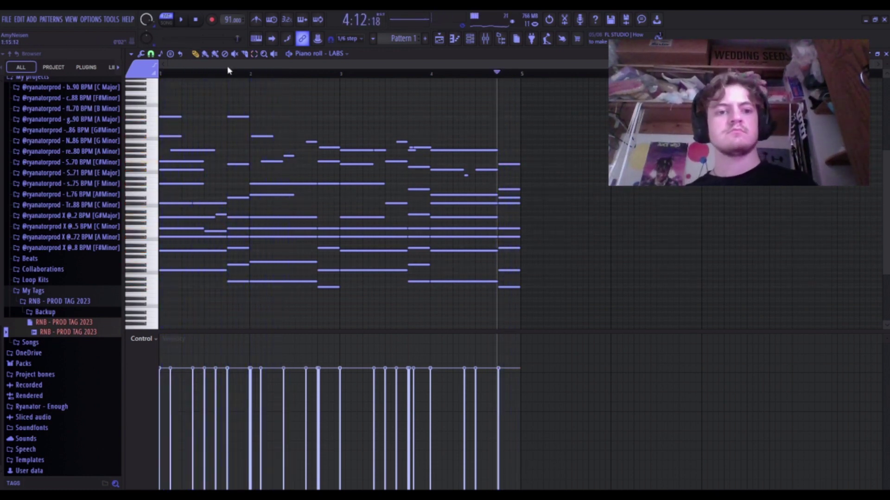
{"action": "key", "text": "space"}
{"action": "key", "text": "space"}
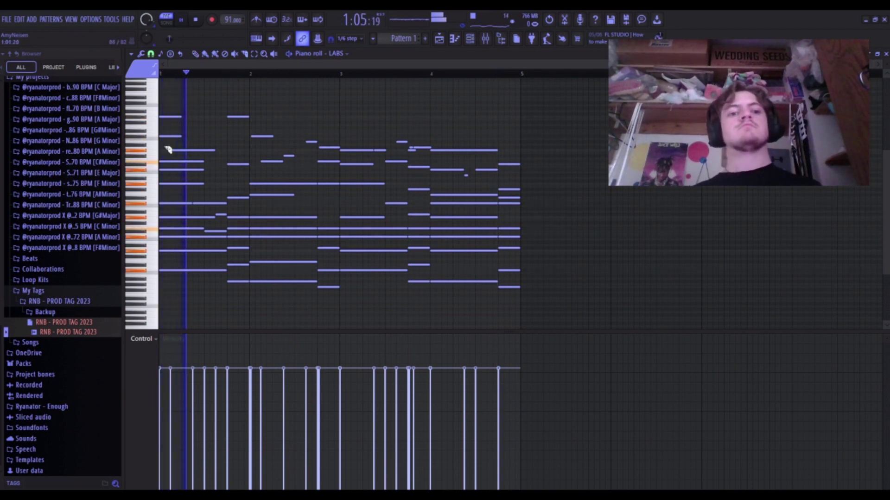
{"action": "key", "text": "space"}
{"action": "key", "text": "c"}
{"action": "scroll", "coordinate": [170, 148], "scroll_direction": "up", "scroll_amount": 1}
{"action": "key", "text": "space"}
{"action": "key", "text": "space"}
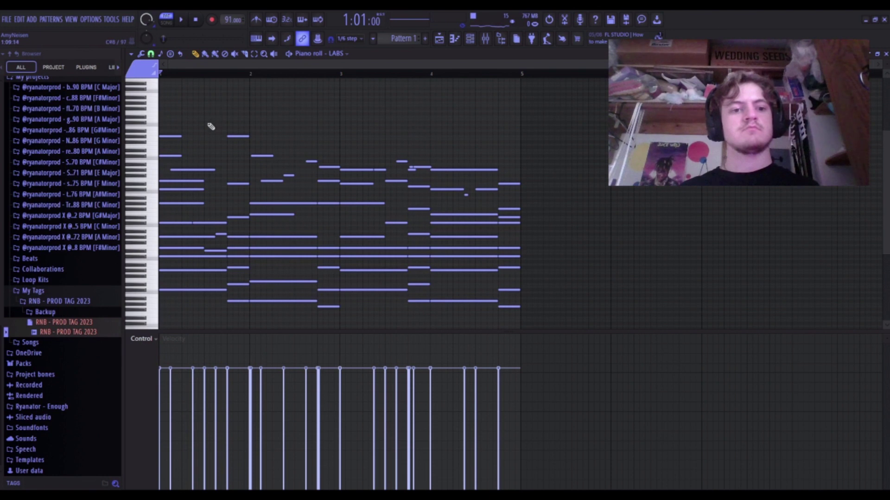
Add three rising high melody notes from the middle of bar 1 to the start of bar 2, and play them back.
{"action": "left_click_drag", "start_coordinate": [210, 123], "coordinate": [206, 123]}
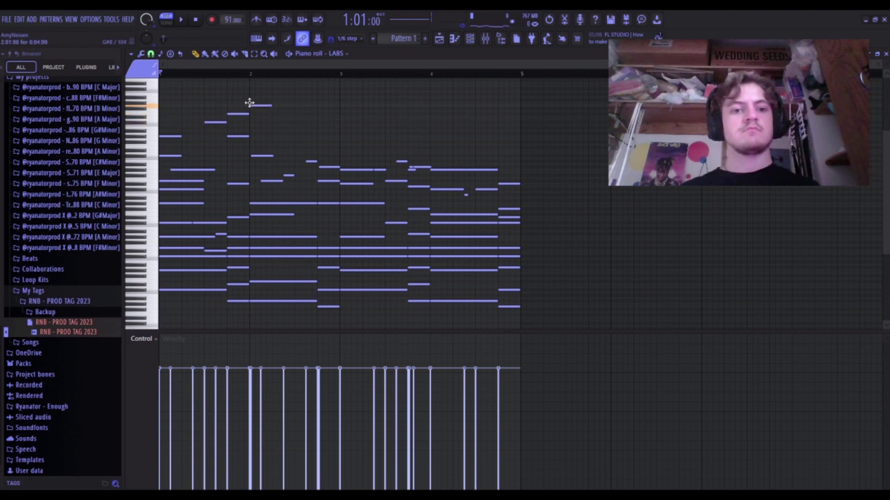
{"action": "key", "text": "space"}
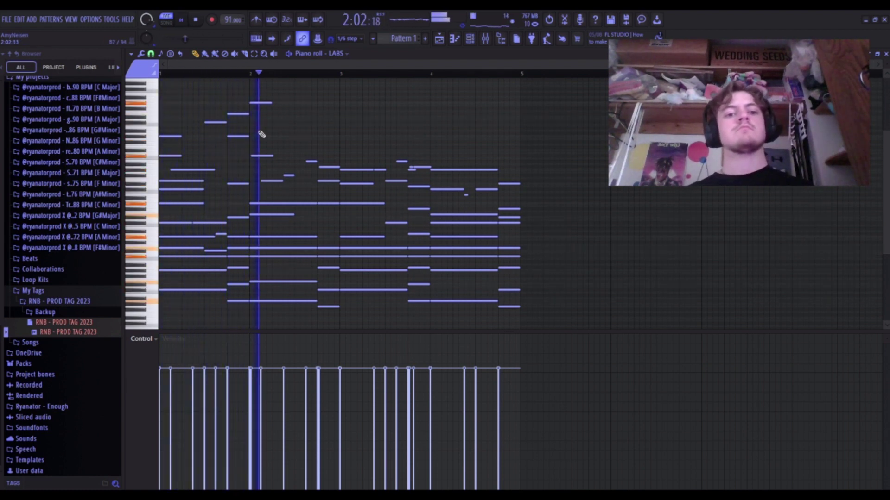
{"action": "key", "text": "space"}
Add a descending run of three high notes late in bar 2, followed by a lower note aligned to the start of bar 3.
{"action": "scroll", "coordinate": [287, 103], "scroll_direction": "up", "scroll_amount": 1}
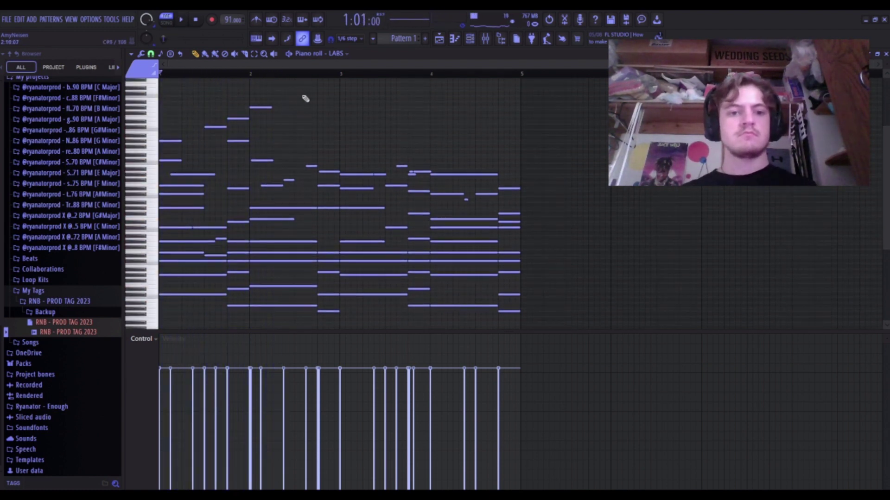
{"action": "left_click", "coordinate": [305, 94]}
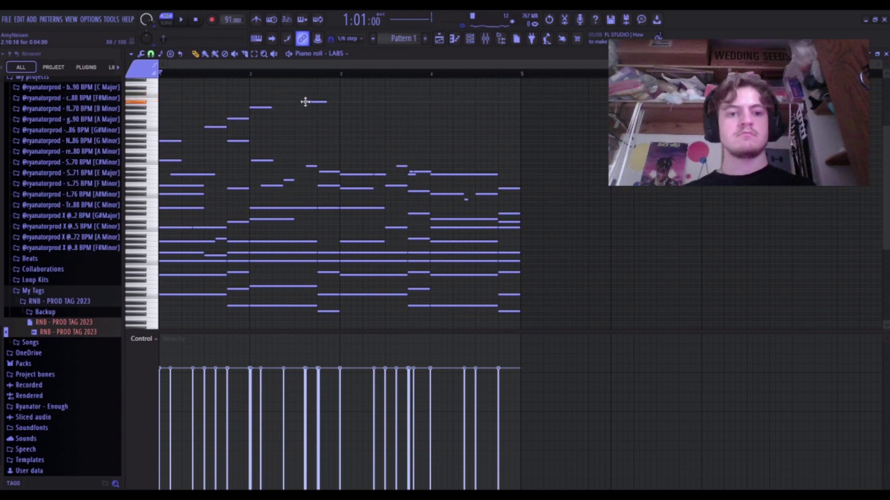
{"action": "left_click", "coordinate": [310, 104]}
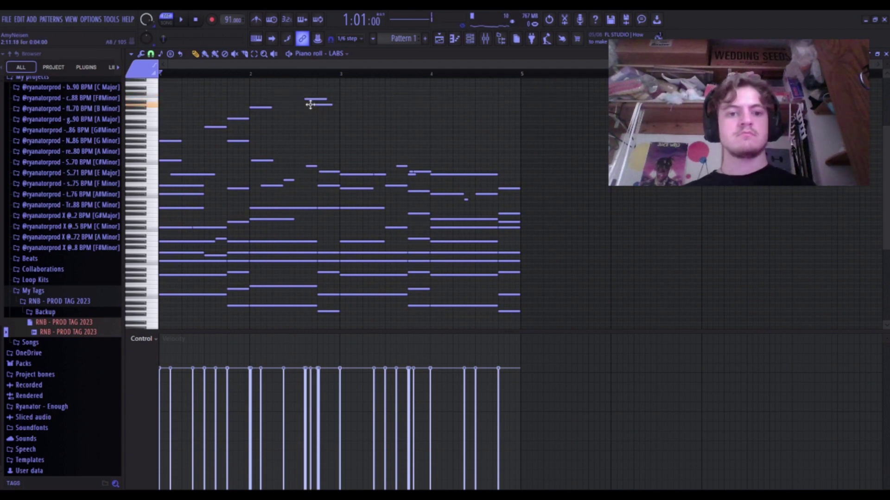
{"action": "left_click", "coordinate": [317, 109]}
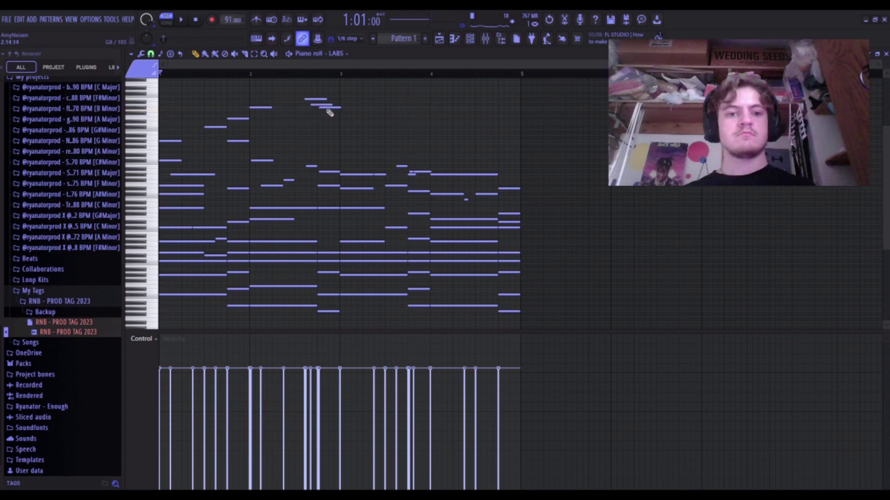
{"action": "left_click_drag", "start_coordinate": [341, 120], "coordinate": [341, 126]}
{"action": "key", "text": "space"}
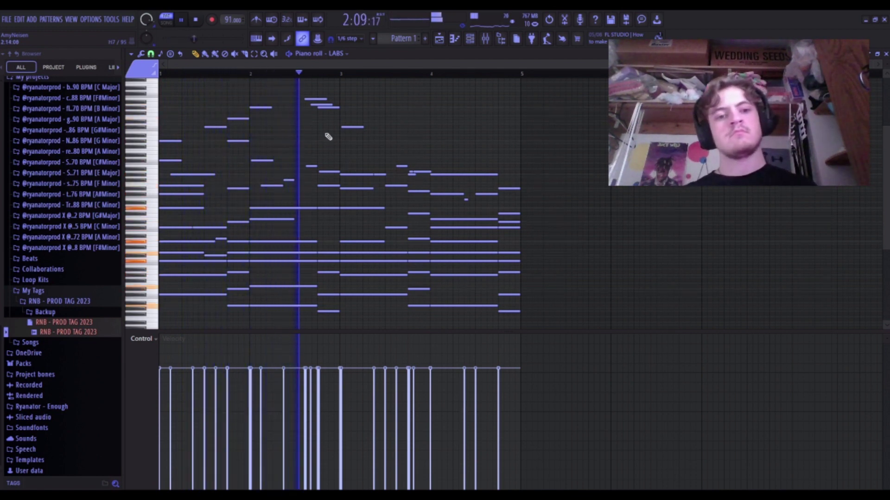
{"action": "key", "text": "space"}
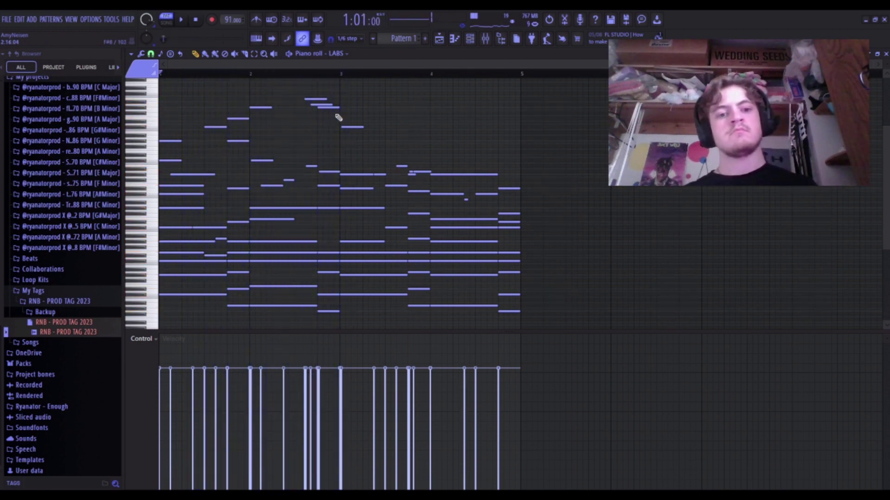
{"action": "left_click_drag", "start_coordinate": [343, 126], "coordinate": [340, 127]}
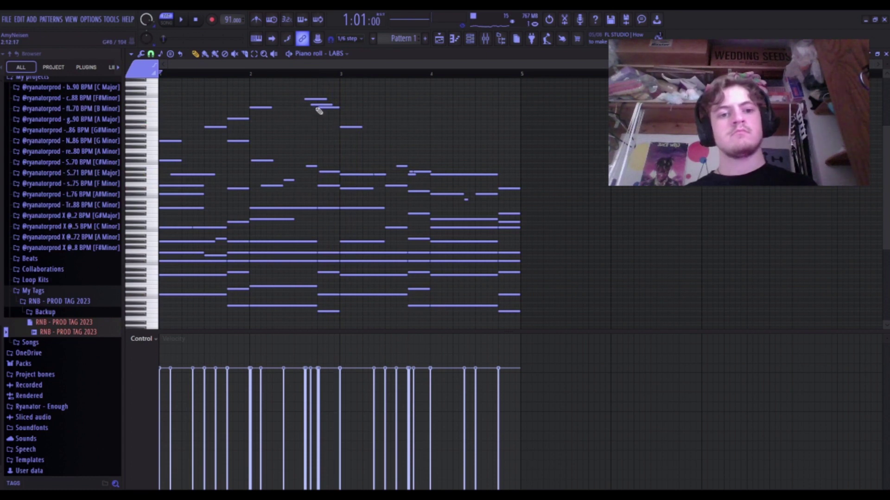
Refine the high run in bar 2 by shortening its first note, nudging the second later, and adding a 0:00:12 grace note below.
{"action": "scroll", "coordinate": [318, 111], "scroll_direction": "up", "scroll_amount": 3}
{"action": "left_click_drag", "start_coordinate": [319, 99], "coordinate": [320, 99]}
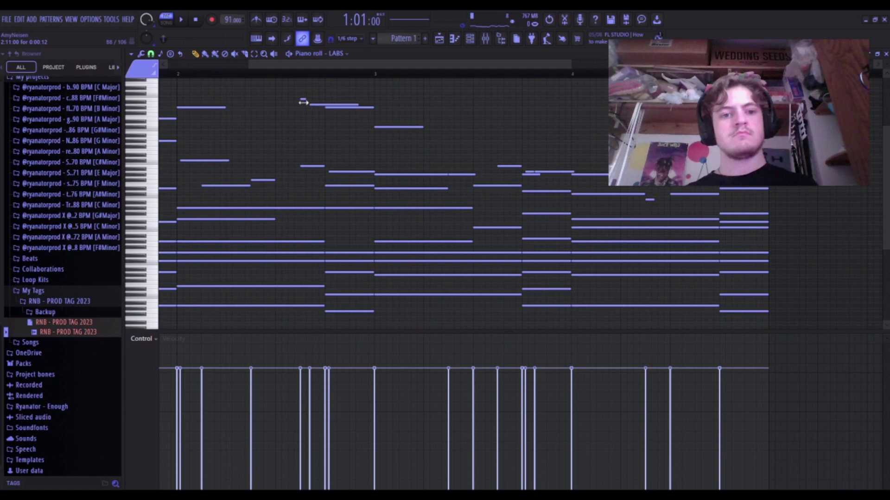
{"action": "left_click_drag", "start_coordinate": [313, 103], "coordinate": [317, 106]}
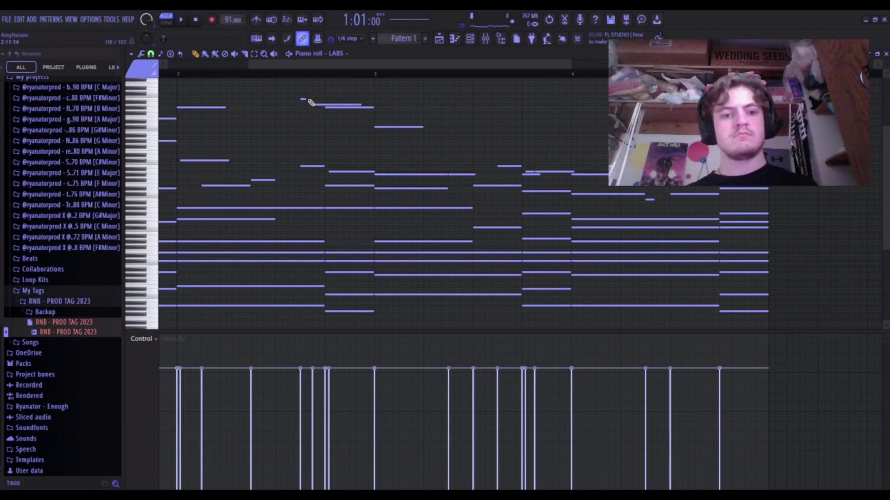
{"action": "left_click", "coordinate": [310, 109]}
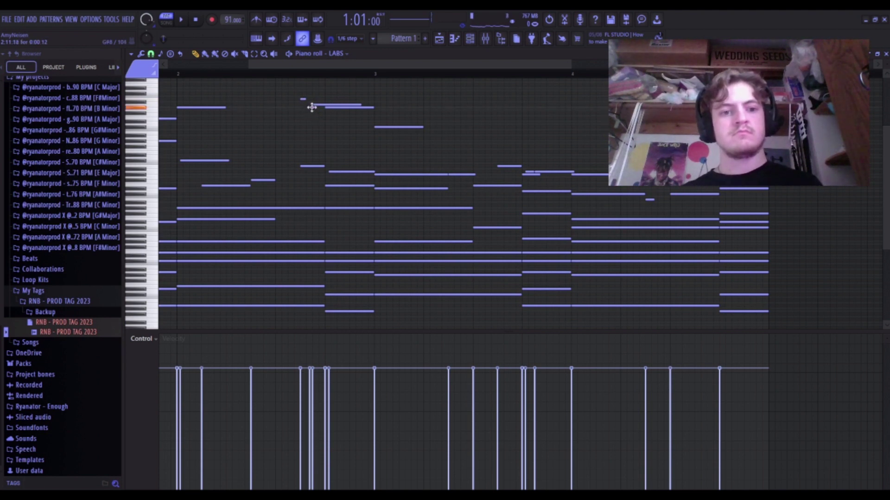
{"action": "key", "text": "space"}
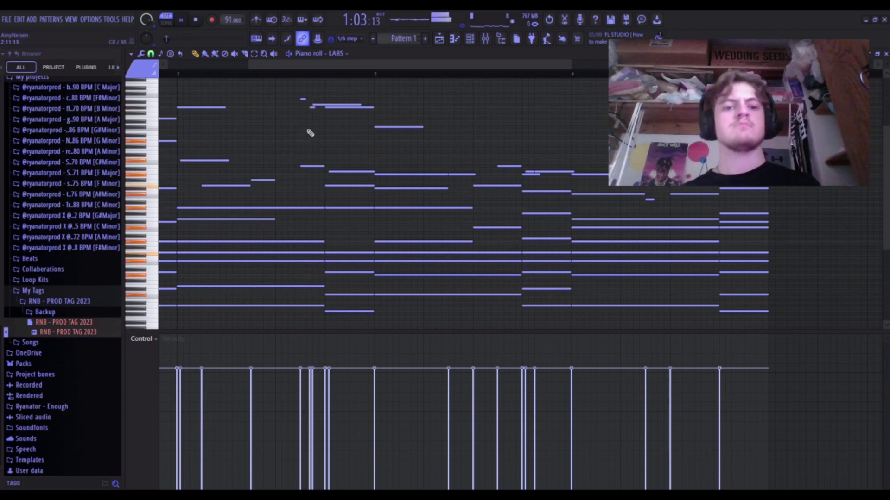
{"action": "scroll", "coordinate": [309, 133], "scroll_direction": "down", "scroll_amount": 3}
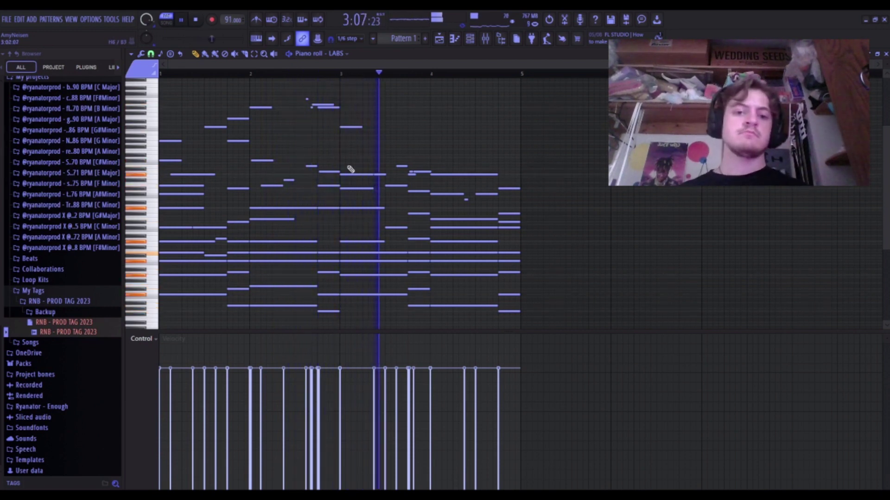
Add descending high notes from late bar 3 through bar 4, with a 0:12:00 note from 4:01:00 and an F#7 note ending at the bar line.
{"action": "key", "text": "space"}
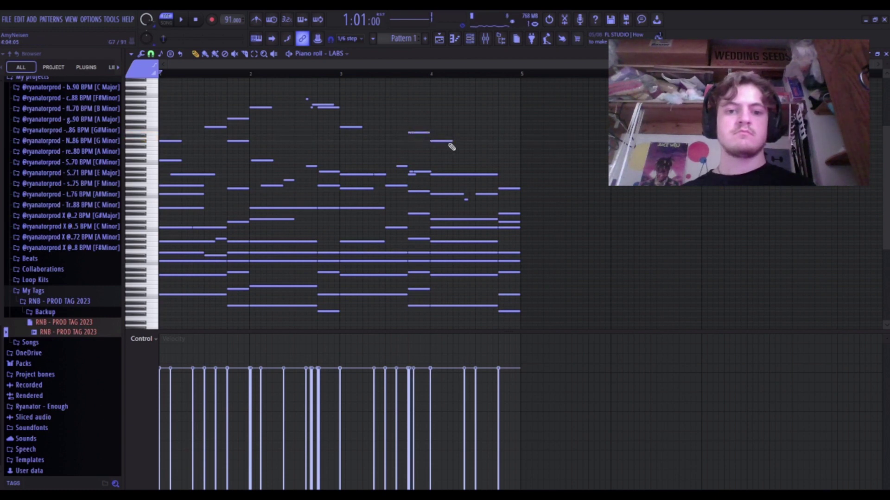
{"action": "key", "text": "space"}
{"action": "left_click_drag", "start_coordinate": [452, 147], "coordinate": [498, 149]}
{"action": "left_click", "coordinate": [500, 148]}
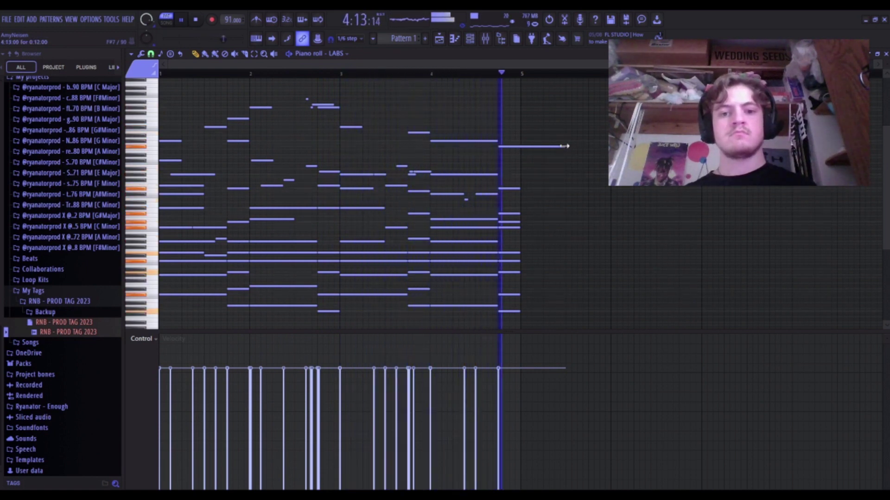
{"action": "left_click_drag", "start_coordinate": [563, 147], "coordinate": [520, 147]}
{"action": "left_click", "coordinate": [518, 149]}
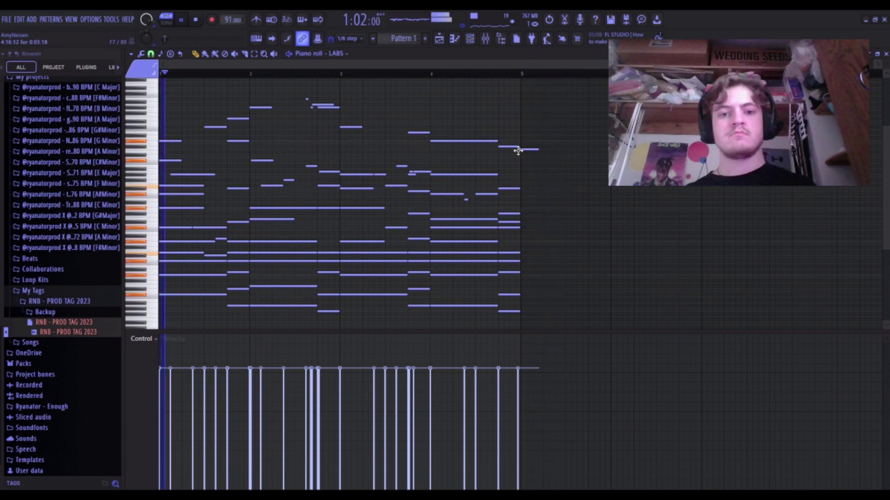
{"action": "right_click", "coordinate": [518, 149]}
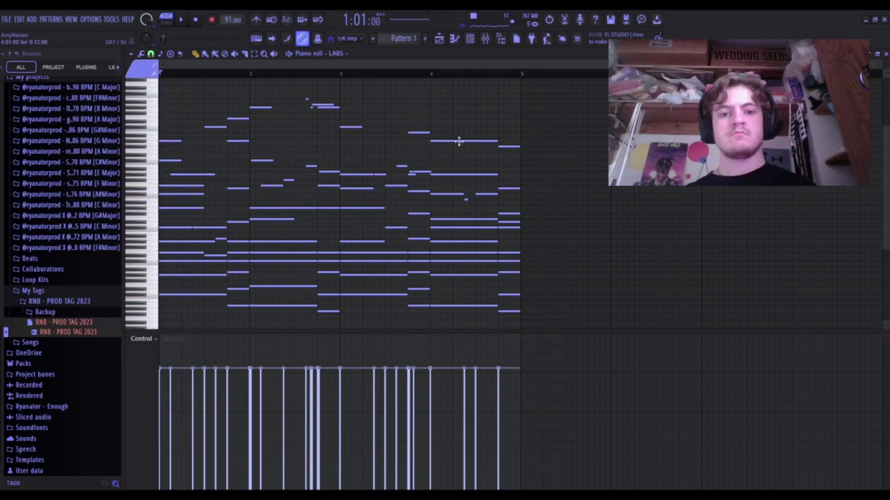
Start loop playback, close the piano roll, and expand the Packs folder in the browser in place of My projects.
{"action": "key", "text": "space"}
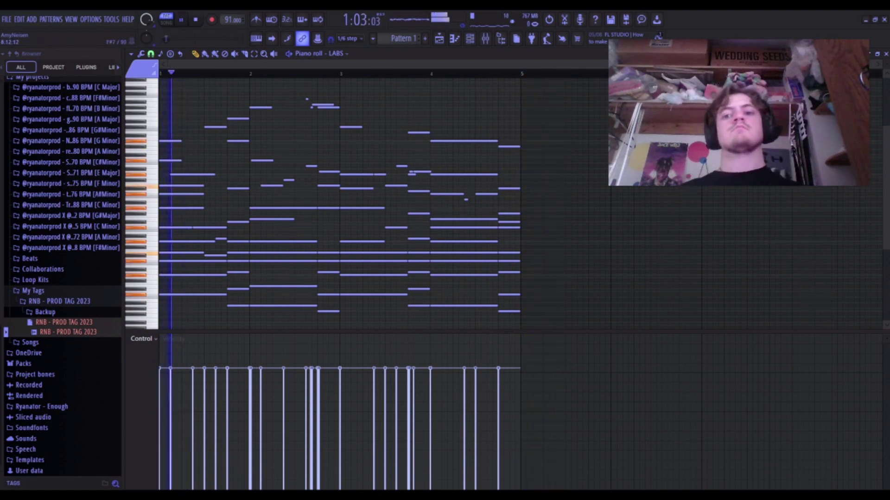
{"action": "left_click", "coordinate": [885, 54]}
{"action": "scroll", "coordinate": [38, 315], "scroll_direction": "up", "scroll_amount": 10}
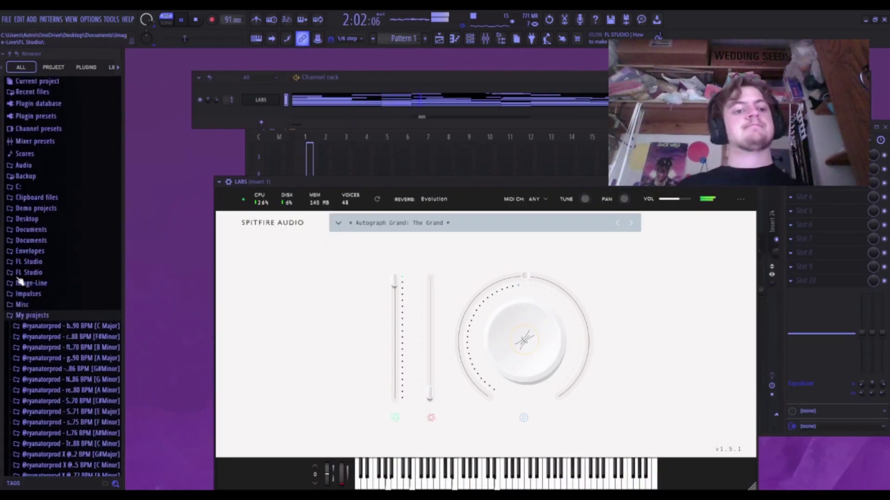
{"action": "left_click", "coordinate": [37, 315]}
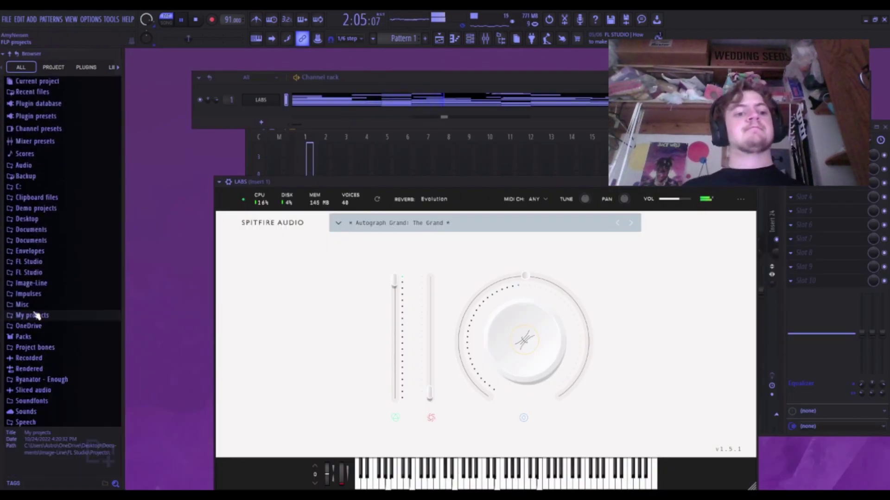
{"action": "left_click", "coordinate": [29, 337]}
{"action": "scroll", "coordinate": [34, 269], "scroll_direction": "down", "scroll_amount": 10}
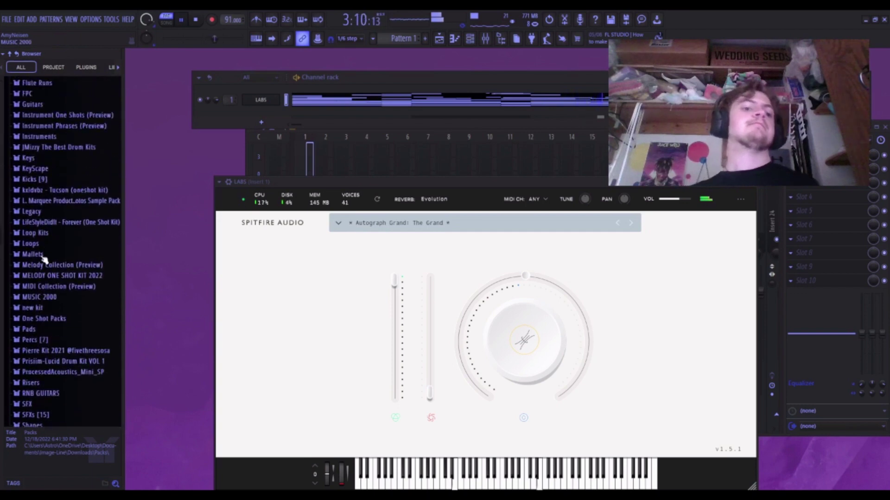
Open the Claps folder of the Nick Mira kit inside the JMizzy The Best Drum Kits pack.
{"action": "left_click", "coordinate": [48, 170]}
{"action": "left_click", "coordinate": [48, 170]}
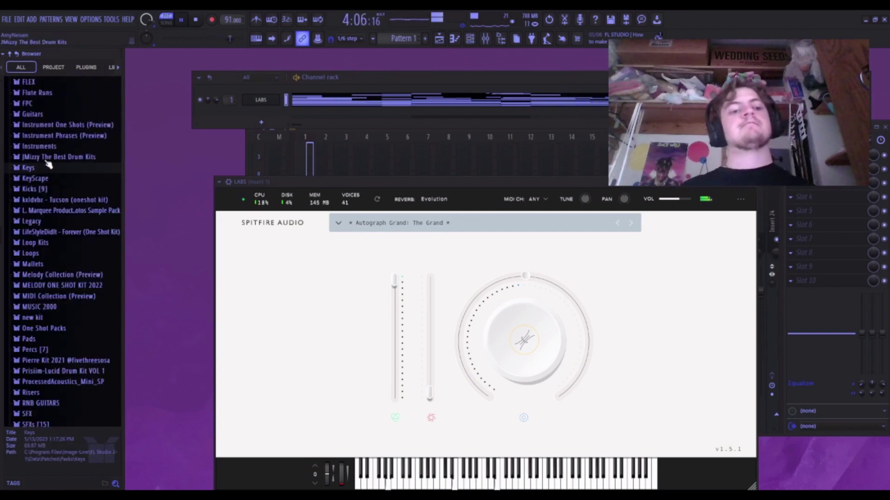
{"action": "left_click", "coordinate": [46, 158]}
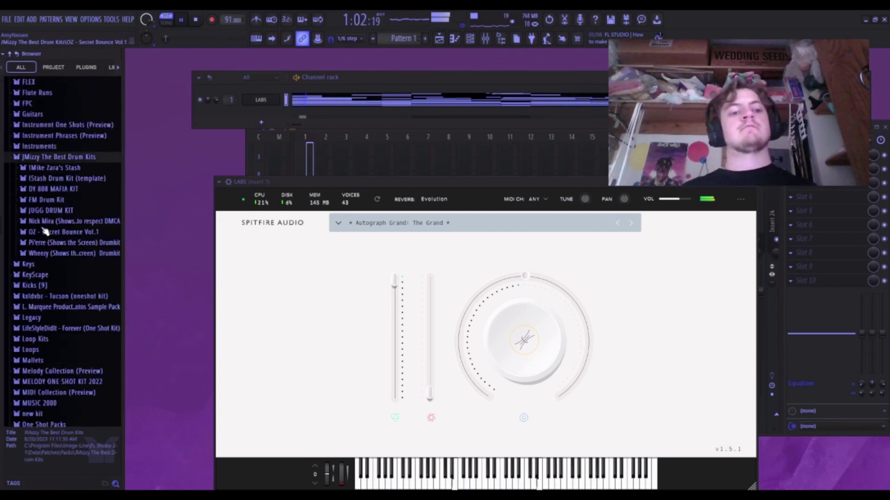
{"action": "left_click", "coordinate": [48, 222]}
{"action": "left_click", "coordinate": [42, 242]}
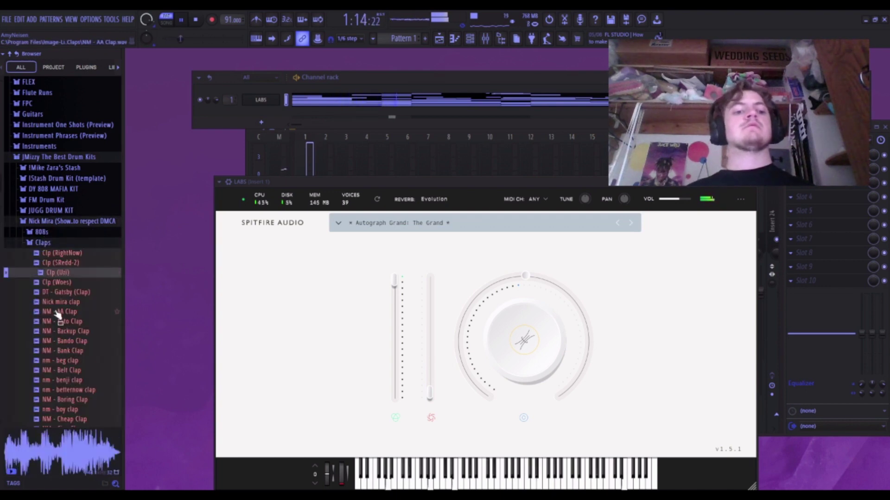
Add the Clp (Uzi) sample as a new channel, program repeating claps with an extra hit, and play the pattern.
{"action": "left_click", "coordinate": [61, 272]}
{"action": "left_click_drag", "start_coordinate": [65, 277], "coordinate": [327, 116]}
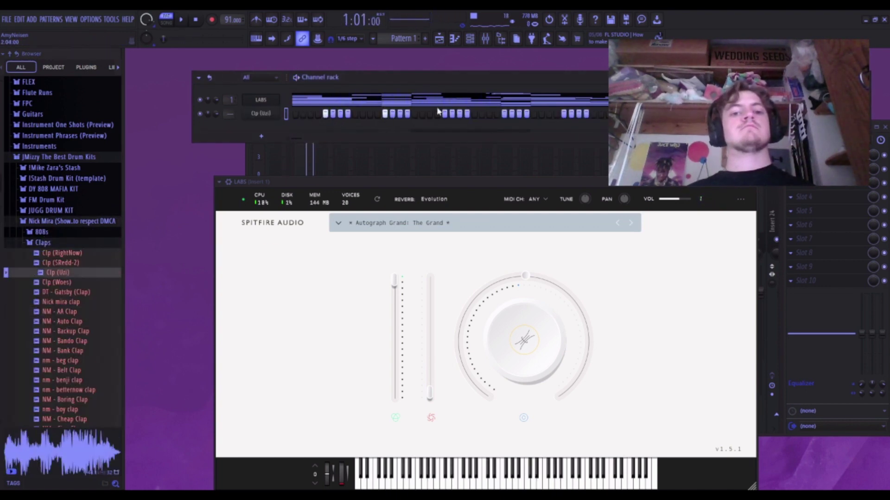
{"action": "left_click", "coordinate": [496, 114]}
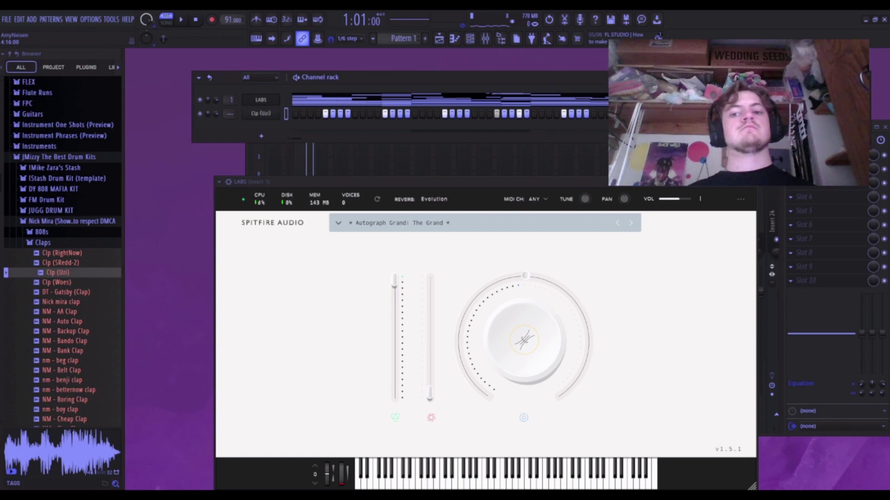
{"action": "key", "text": "space"}
{"action": "left_click", "coordinate": [285, 114]}
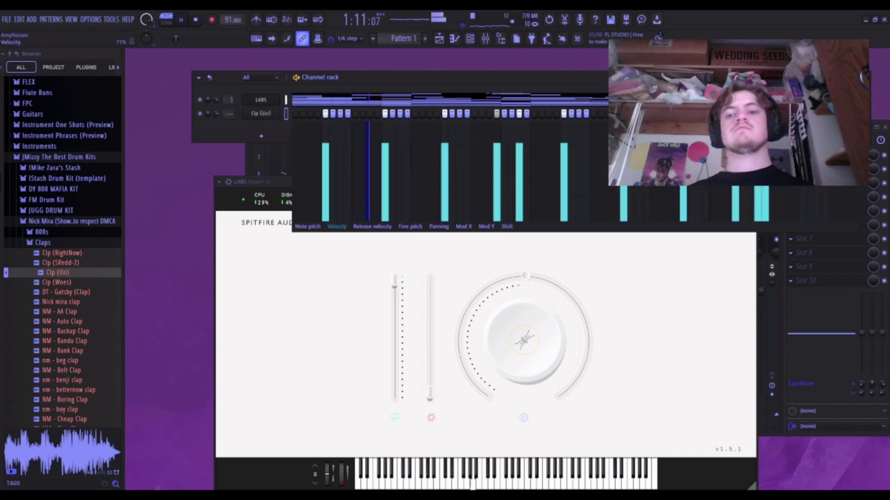
Audition the Nick Mira clap samples from NM - Bando Clap through nm - manny clap against the playing loop.
{"action": "left_click", "coordinate": [51, 341]}
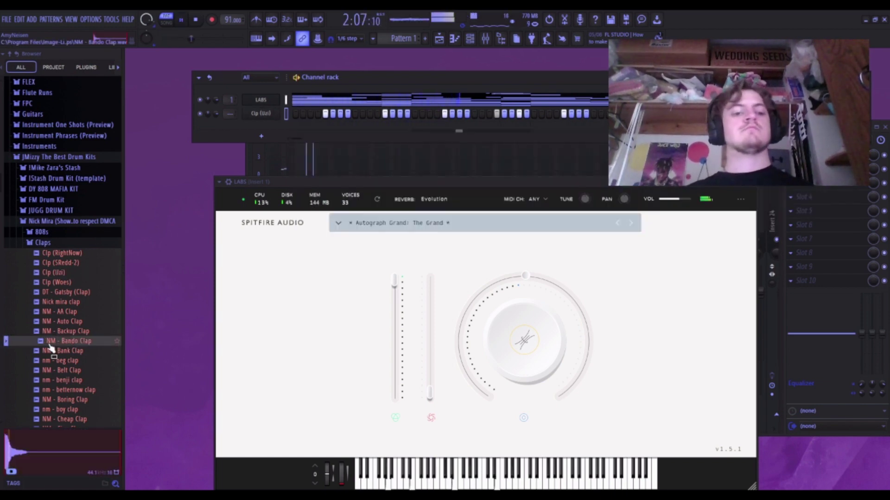
{"action": "left_click", "coordinate": [51, 351]}
{"action": "left_click", "coordinate": [52, 380]}
{"action": "scroll", "coordinate": [54, 380], "scroll_direction": "down", "scroll_amount": 8}
{"action": "left_click", "coordinate": [57, 283]}
{"action": "left_click", "coordinate": [60, 292]}
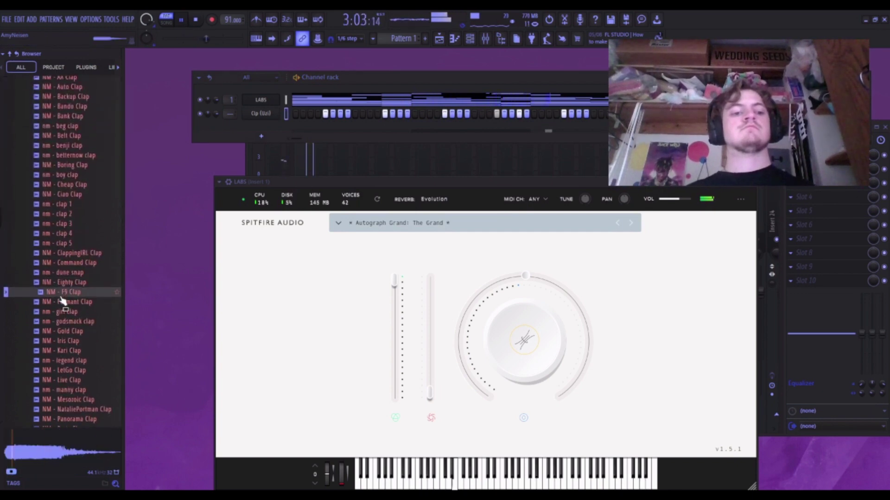
{"action": "left_click", "coordinate": [62, 302]}
{"action": "left_click", "coordinate": [69, 321]}
{"action": "left_click", "coordinate": [67, 330]}
{"action": "left_click", "coordinate": [67, 341]}
{"action": "left_click", "coordinate": [66, 351]}
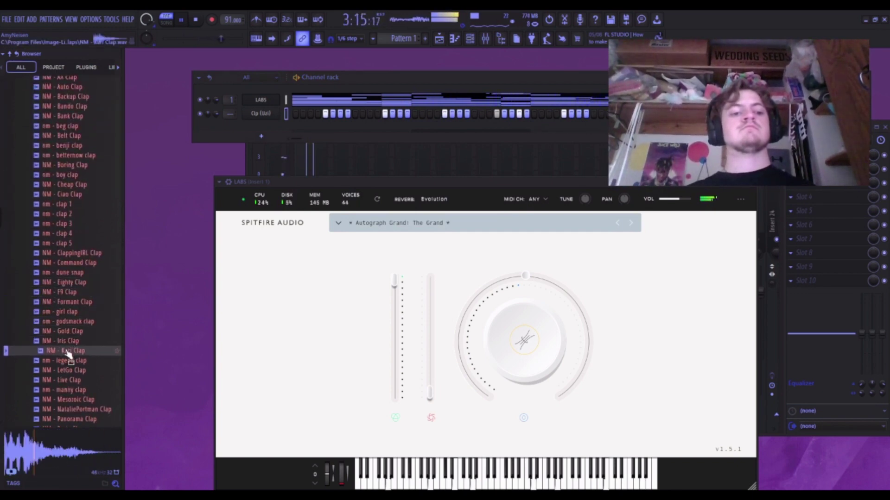
{"action": "left_click", "coordinate": [66, 360]}
{"action": "left_click", "coordinate": [65, 371]}
{"action": "left_click", "coordinate": [66, 380]}
{"action": "left_click", "coordinate": [64, 390]}
{"action": "scroll", "coordinate": [64, 394], "scroll_direction": "down", "scroll_amount": 8}
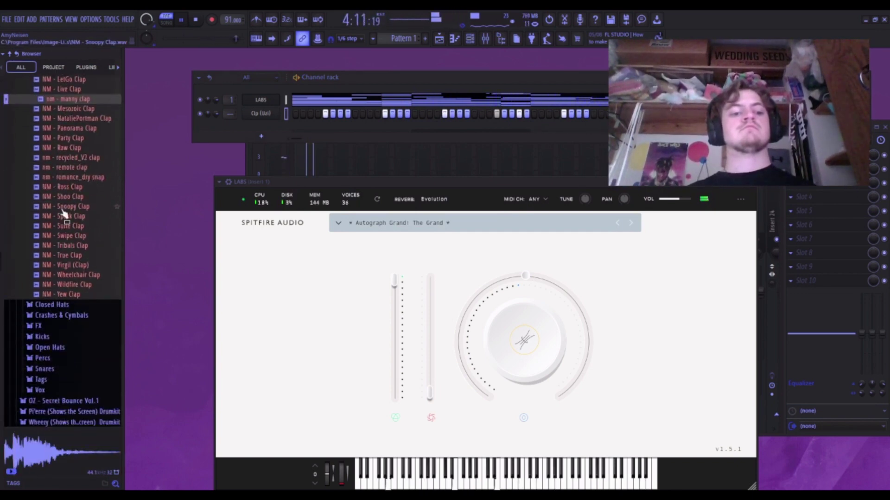
Replace the clap channel's sample with NM - Shoo Clap.
{"action": "left_click", "coordinate": [75, 196]}
{"action": "left_click_drag", "start_coordinate": [76, 198], "coordinate": [149, 162]}
{"action": "left_click_drag", "start_coordinate": [277, 112], "coordinate": [279, 119]}
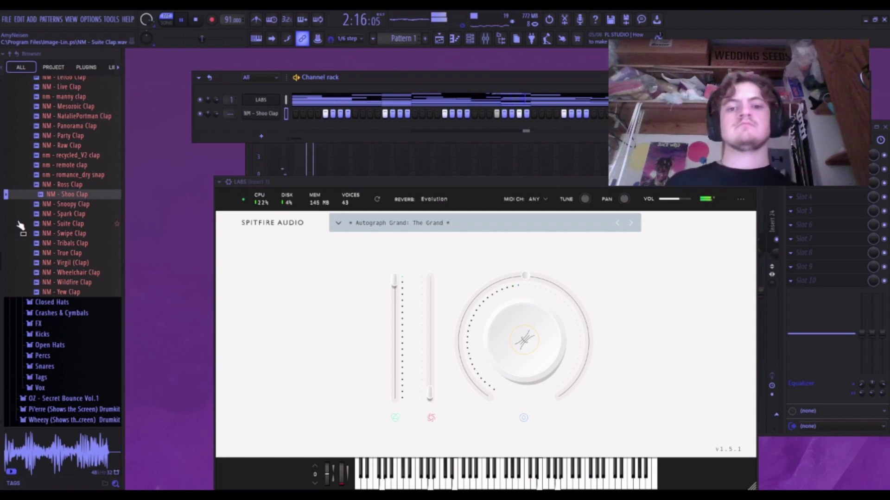
Collapse the Claps folder and open the Snares folder of the Nick Mira kit.
{"action": "scroll", "coordinate": [33, 217], "scroll_direction": "up", "scroll_amount": 15}
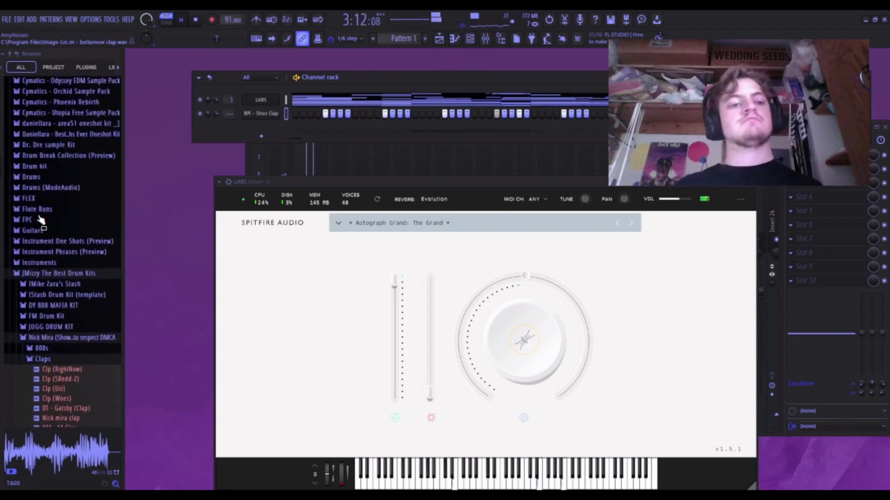
{"action": "scroll", "coordinate": [28, 224], "scroll_direction": "down", "scroll_amount": 5}
{"action": "left_click", "coordinate": [23, 127]}
{"action": "left_click", "coordinate": [26, 126]}
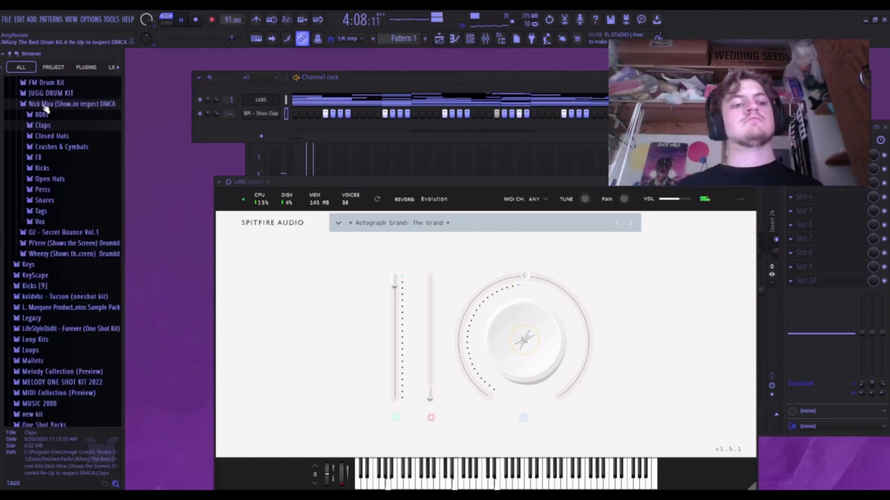
{"action": "left_click", "coordinate": [66, 201]}
Audition several snares in the Nick Mira kit and replace the clap channel's sample with Bout It Snare.
{"action": "left_click", "coordinate": [65, 280]}
{"action": "left_click", "coordinate": [69, 299]}
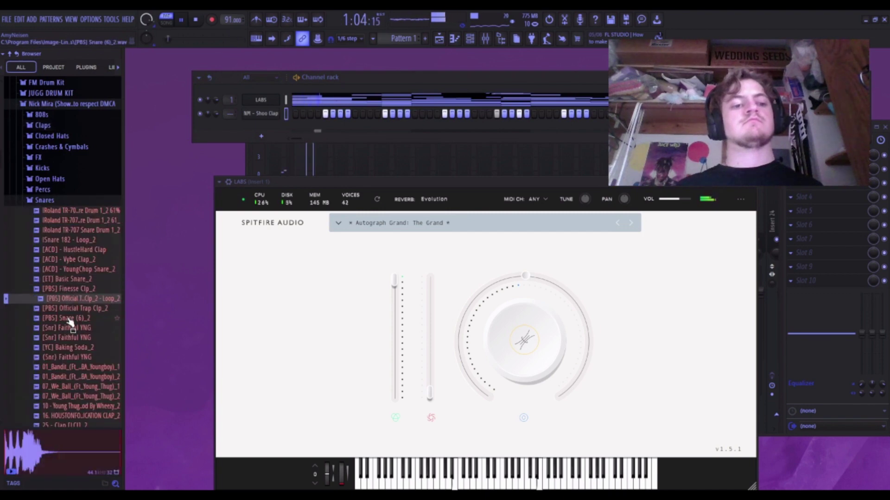
{"action": "left_click", "coordinate": [68, 328]}
{"action": "scroll", "coordinate": [74, 297], "scroll_direction": "down", "scroll_amount": 8}
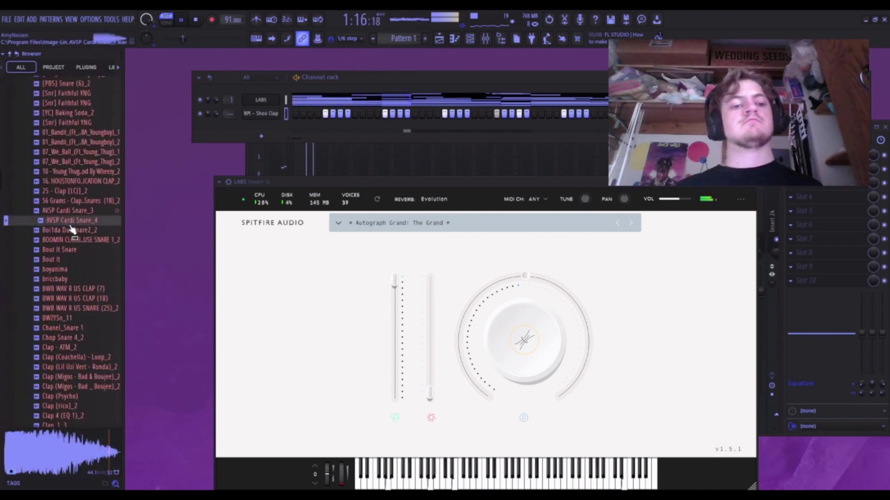
{"action": "left_click", "coordinate": [73, 240]}
{"action": "left_click", "coordinate": [74, 249]}
{"action": "left_click", "coordinate": [74, 259]}
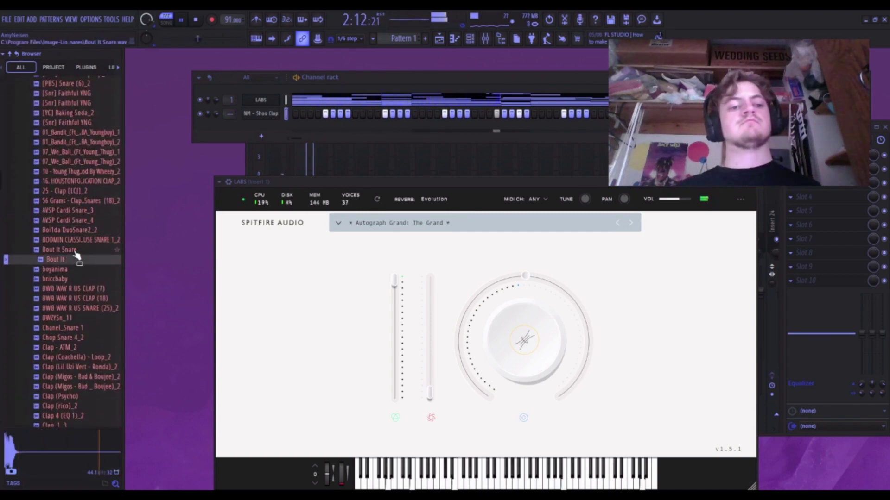
{"action": "left_click_drag", "start_coordinate": [73, 250], "coordinate": [268, 116]}
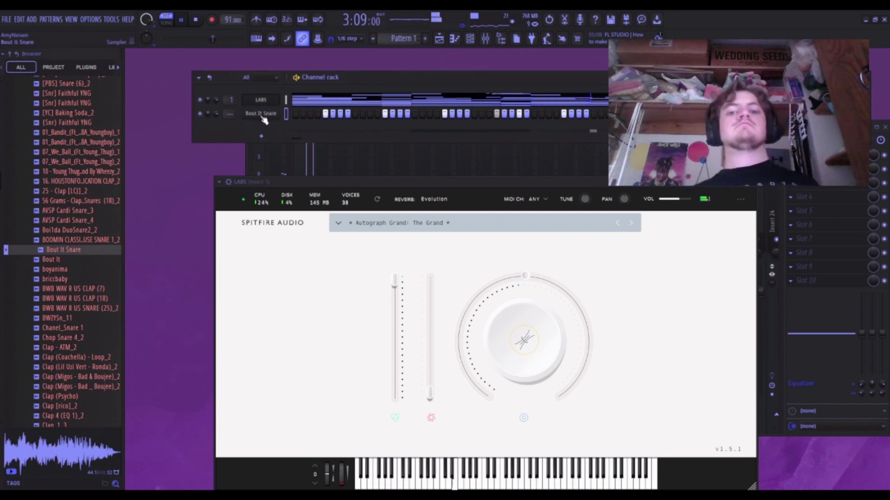
Close the Nick Mira kit, open the Claps folder of the Wheezy drumkit, and audition its first samples.
{"action": "scroll", "coordinate": [63, 136], "scroll_direction": "up", "scroll_amount": 9}
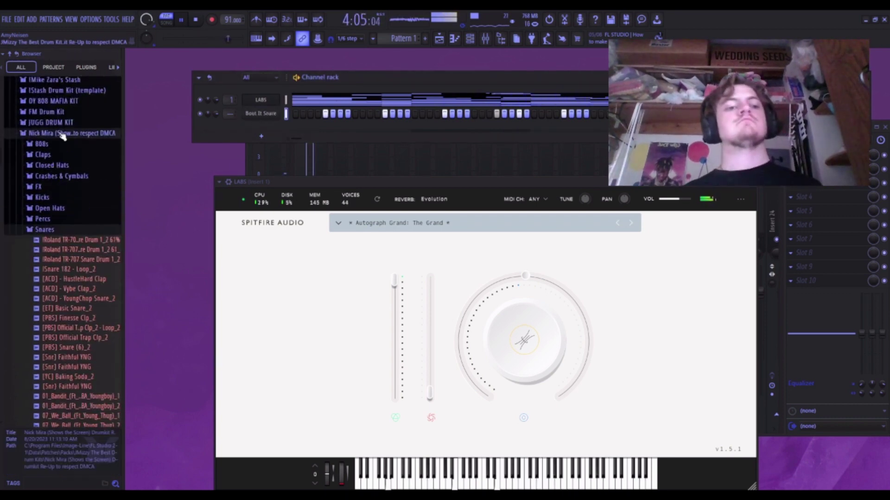
{"action": "left_click", "coordinate": [62, 134]}
{"action": "left_click", "coordinate": [55, 165]}
{"action": "left_click", "coordinate": [46, 187]}
{"action": "left_click", "coordinate": [53, 217]}
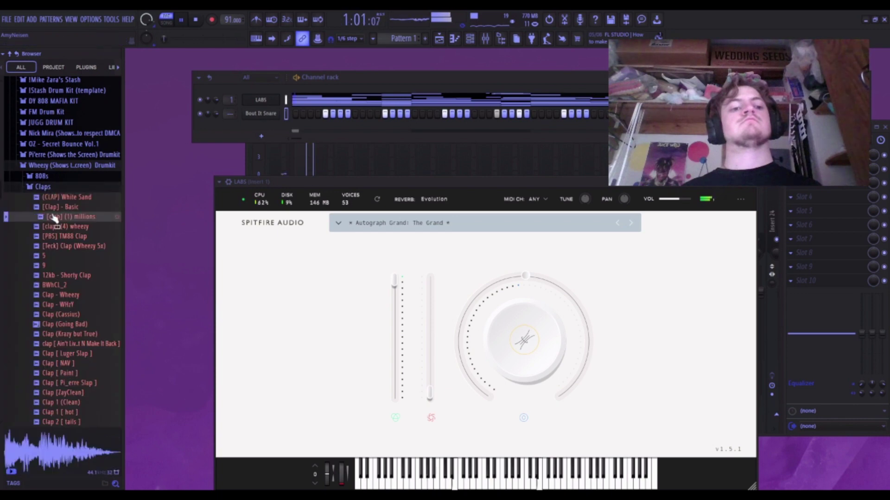
{"action": "scroll", "coordinate": [55, 219], "scroll_direction": "down", "scroll_amount": 4}
{"action": "left_click", "coordinate": [53, 120]}
{"action": "left_click", "coordinate": [56, 159]}
{"action": "left_click", "coordinate": [59, 179]}
{"action": "left_click", "coordinate": [61, 199]}
Stop playback and audition the Wheezy claps on their own, from Clap (Going Bad) through the clap for da carter 6 samples.
{"action": "key", "text": "space"}
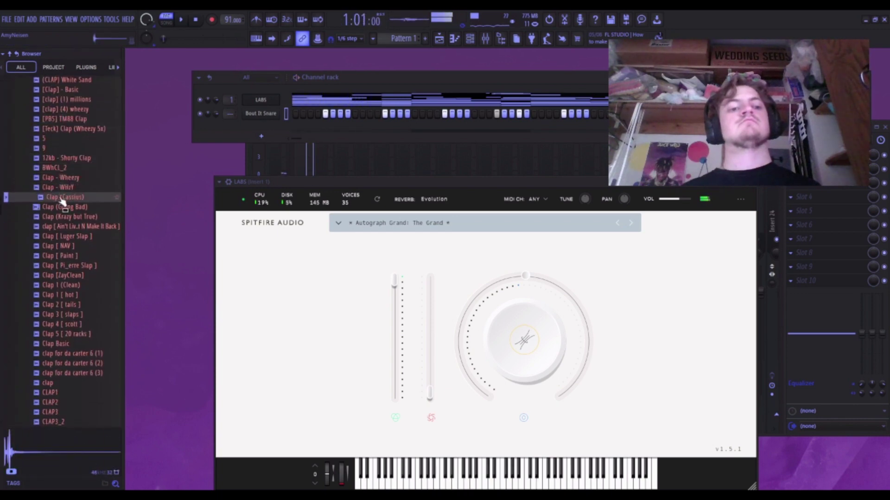
{"action": "left_click", "coordinate": [62, 207]}
{"action": "left_click", "coordinate": [62, 227]}
{"action": "left_click", "coordinate": [61, 256]}
{"action": "left_click", "coordinate": [62, 266]}
{"action": "left_click", "coordinate": [61, 276]}
{"action": "left_click", "coordinate": [61, 295]}
{"action": "left_click", "coordinate": [62, 306]}
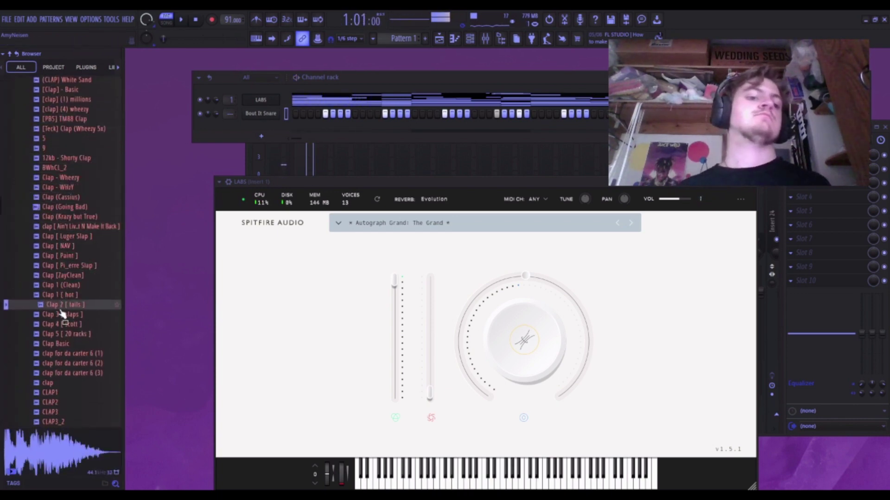
{"action": "left_click", "coordinate": [60, 314]}
{"action": "left_click", "coordinate": [59, 324]}
{"action": "left_click", "coordinate": [56, 334]}
{"action": "left_click", "coordinate": [53, 343]}
{"action": "left_click", "coordinate": [50, 353]}
{"action": "left_click", "coordinate": [47, 362]}
{"action": "left_click", "coordinate": [45, 373]}
{"action": "scroll", "coordinate": [43, 364], "scroll_direction": "down", "scroll_amount": 1}
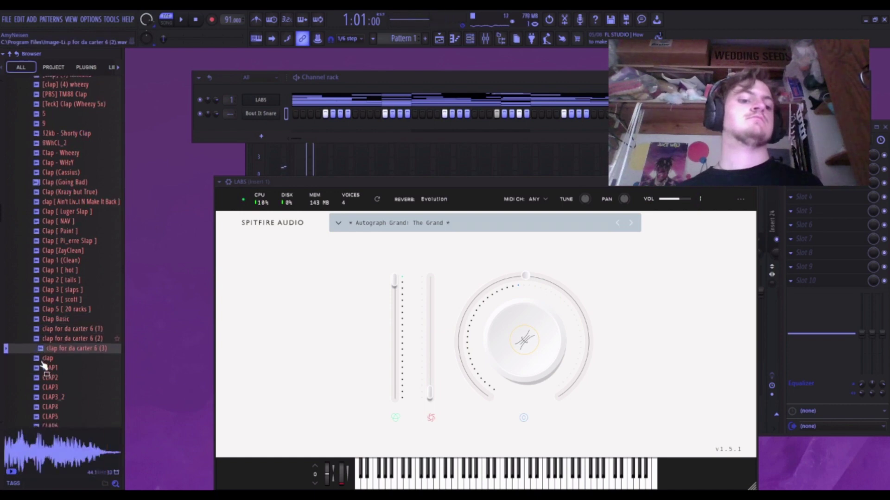
{"action": "scroll", "coordinate": [42, 363], "scroll_direction": "down", "scroll_amount": 1}
{"action": "left_click", "coordinate": [45, 355]}
Try to load clap for da carter 6 (2) onto the Bout It Snare channel after comparing it with its neighbours.
{"action": "left_click", "coordinate": [68, 304]}
{"action": "left_click", "coordinate": [72, 297]}
{"action": "left_click", "coordinate": [71, 305]}
{"action": "left_click_drag", "start_coordinate": [71, 305], "coordinate": [274, 113]}
Undo the channel insertion, replace the Bout It Snare sample with clap for da carter 6 (2), and play the loop.
{"action": "left_click", "coordinate": [550, 21]}
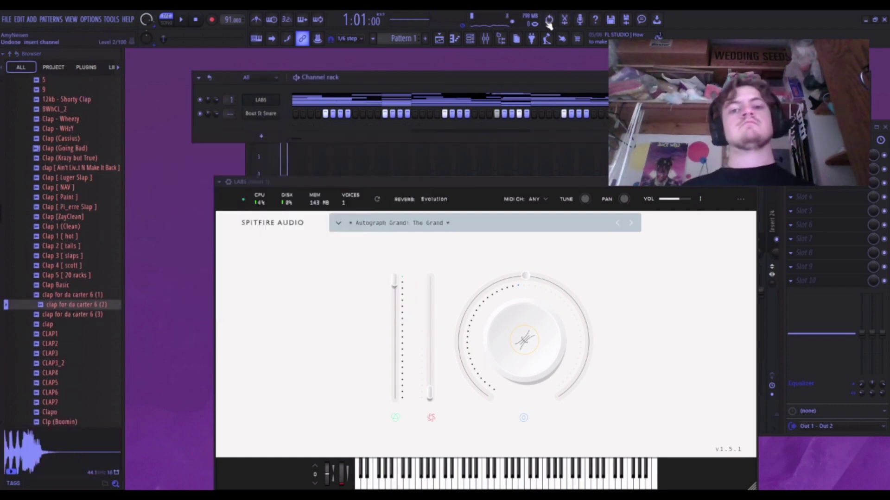
{"action": "left_click", "coordinate": [550, 21]}
{"action": "left_click", "coordinate": [550, 21]}
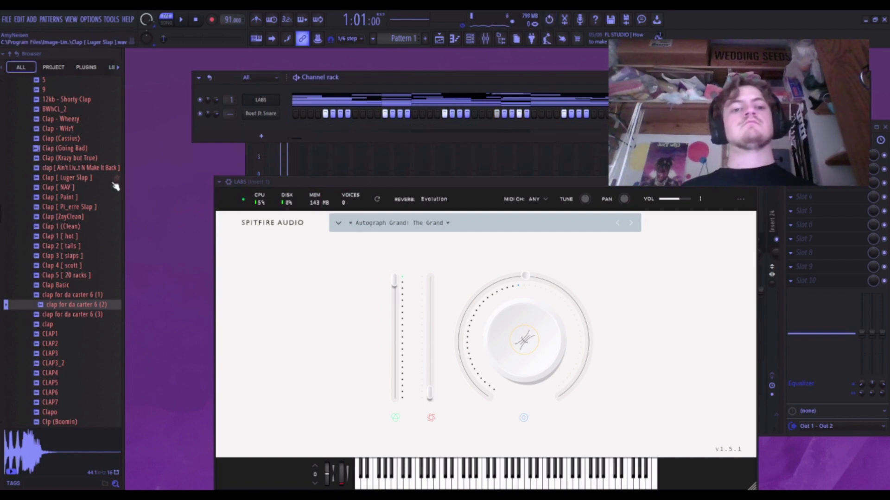
{"action": "left_click_drag", "start_coordinate": [55, 307], "coordinate": [253, 117]}
{"action": "key", "text": "space"}
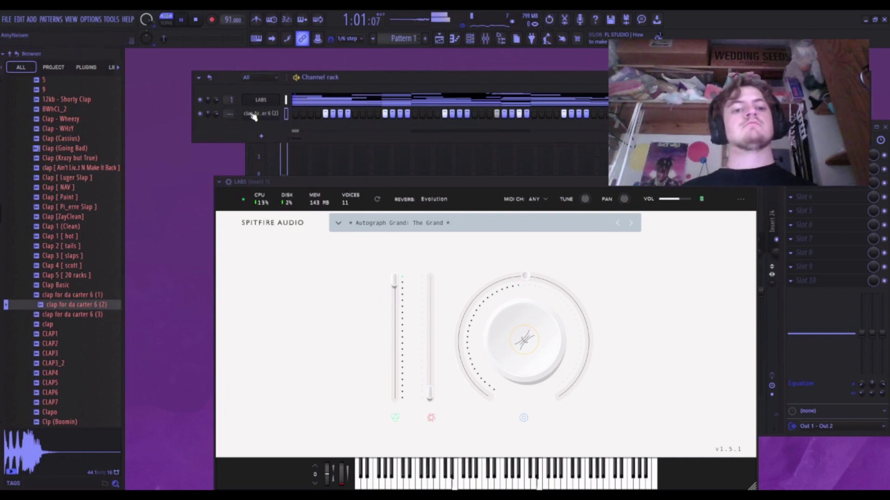
Open the clap channel's settings and shape its volume envelope into a short burst with a 9% hold time.
{"action": "left_click", "coordinate": [254, 115]}
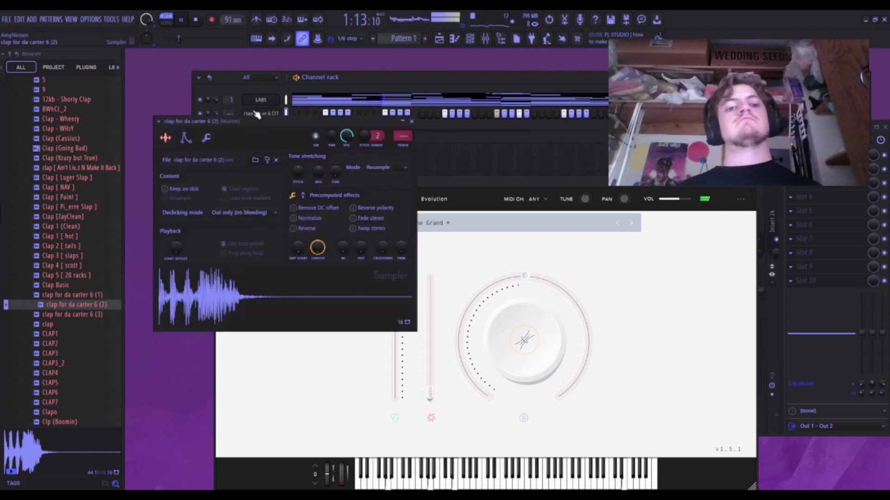
{"action": "left_click", "coordinate": [257, 115]}
{"action": "left_click", "coordinate": [257, 114]}
{"action": "left_click", "coordinate": [190, 135]}
{"action": "left_click_drag", "start_coordinate": [187, 231], "coordinate": [188, 260]}
{"action": "left_click_drag", "start_coordinate": [214, 229], "coordinate": [252, 241]}
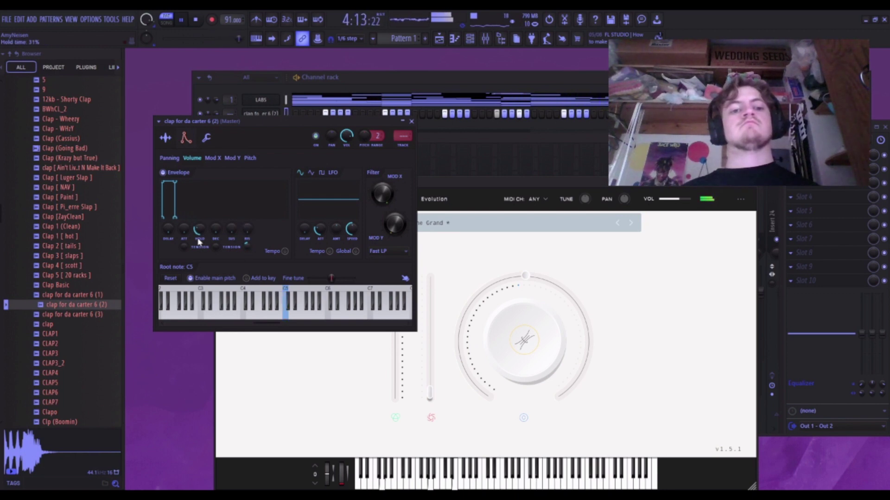
{"action": "left_click_drag", "start_coordinate": [200, 229], "coordinate": [200, 237]}
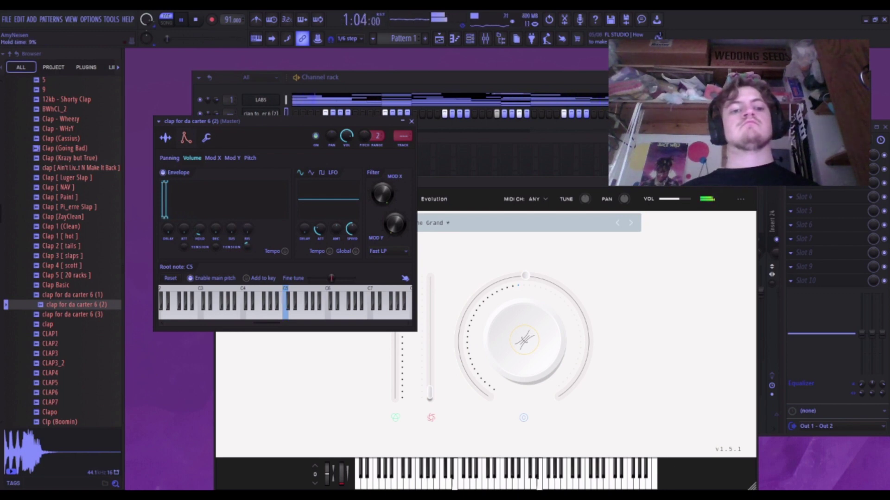
Audition the Wheezy claps from clap for da carter 6 (3) through CLAP7 and Clapo against the playing loop.
{"action": "left_click", "coordinate": [62, 314]}
{"action": "left_click", "coordinate": [64, 335]}
{"action": "left_click", "coordinate": [64, 344]}
{"action": "left_click", "coordinate": [66, 365]}
{"action": "left_click", "coordinate": [64, 375]}
{"action": "left_click", "coordinate": [65, 383]}
{"action": "left_click", "coordinate": [65, 392]}
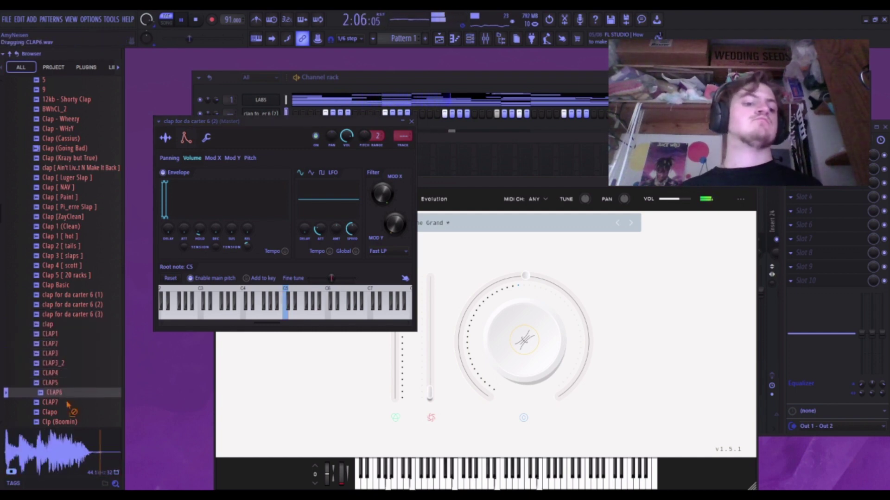
{"action": "left_click", "coordinate": [65, 402]}
{"action": "left_click", "coordinate": [64, 412]}
Replace the clap channel's sample with Clapo after a final comparison with the neighbouring clap.
{"action": "scroll", "coordinate": [63, 415], "scroll_direction": "down", "scroll_amount": 6}
{"action": "left_click", "coordinate": [65, 248]}
{"action": "left_click", "coordinate": [65, 239]}
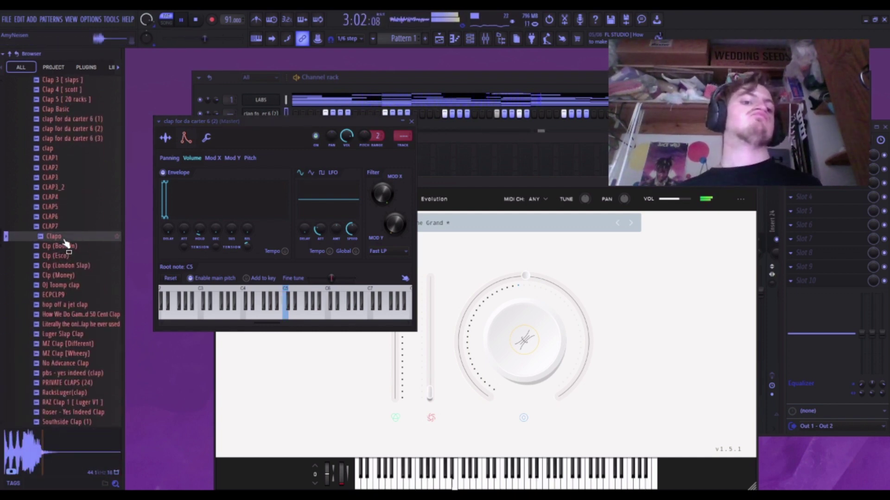
{"action": "left_click_drag", "start_coordinate": [64, 242], "coordinate": [167, 141]}
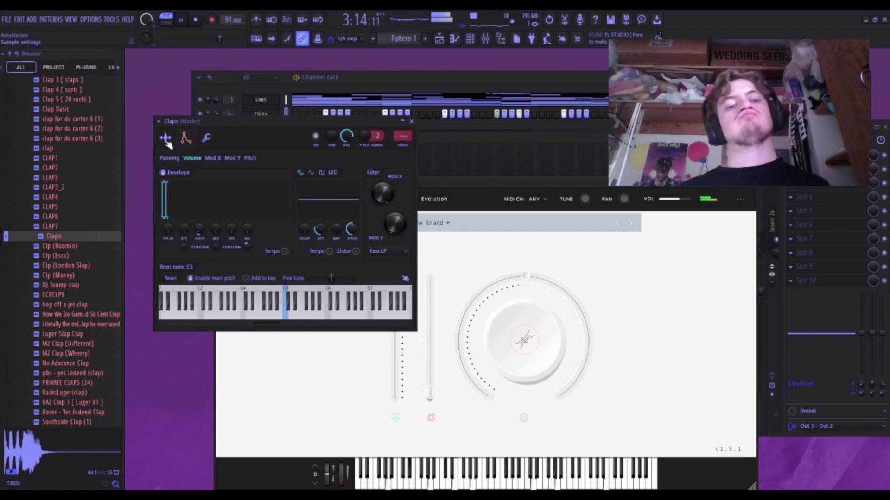
Close the clap channel's settings and preview [PBS] Redd Hat from the Wheezy kit's Closed Hats folder.
{"action": "left_click", "coordinate": [412, 121]}
{"action": "scroll", "coordinate": [50, 227], "scroll_direction": "up", "scroll_amount": 10}
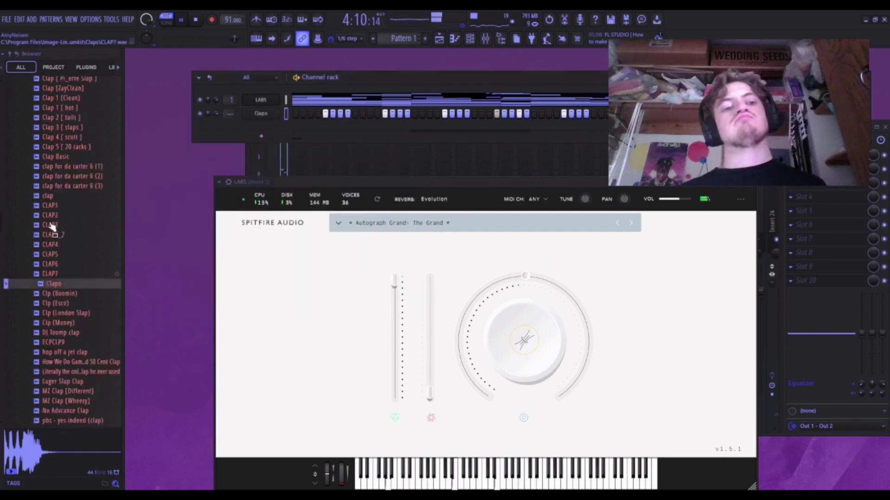
{"action": "left_click", "coordinate": [46, 130]}
{"action": "left_click", "coordinate": [45, 140]}
{"action": "left_click", "coordinate": [62, 209]}
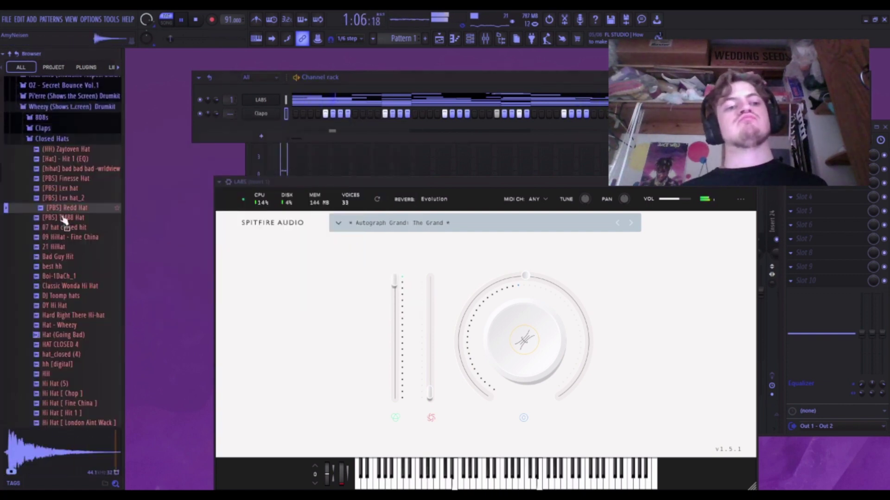
Audition more closed hats, add 07 hat closed hit as a new channel and fill its steps across the pattern.
{"action": "left_click", "coordinate": [65, 239]}
{"action": "left_click", "coordinate": [67, 259]}
{"action": "left_click", "coordinate": [67, 239]}
{"action": "mouse_move", "coordinate": [65, 227]}
{"action": "left_mouse_down"}
{"action": "mouse_move", "coordinate": [224, 149]}
{"action": "mouse_move", "coordinate": [283, 138]}
{"action": "mouse_move", "coordinate": [612, 127]}
{"action": "left_mouse_up"}
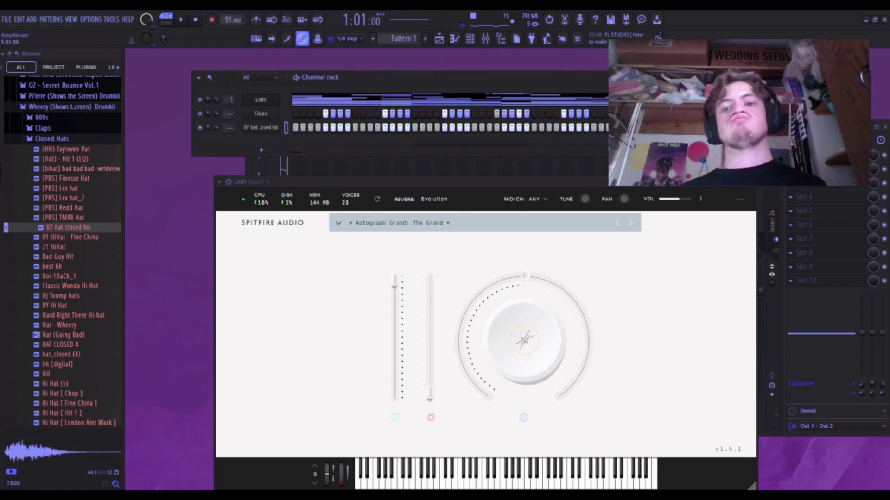
{"action": "key", "text": "space"}
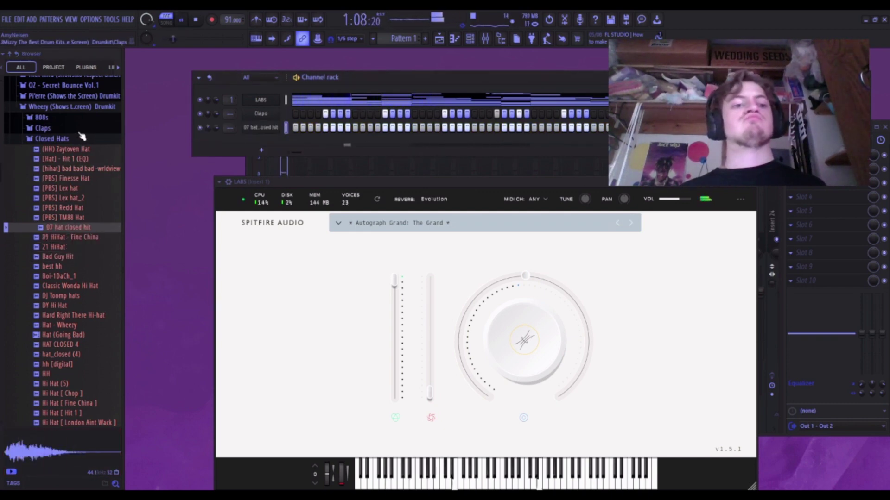
Audition the Wheezy kicks down to 808_Overdriven Kick against the playing loop.
{"action": "left_click", "coordinate": [74, 139]}
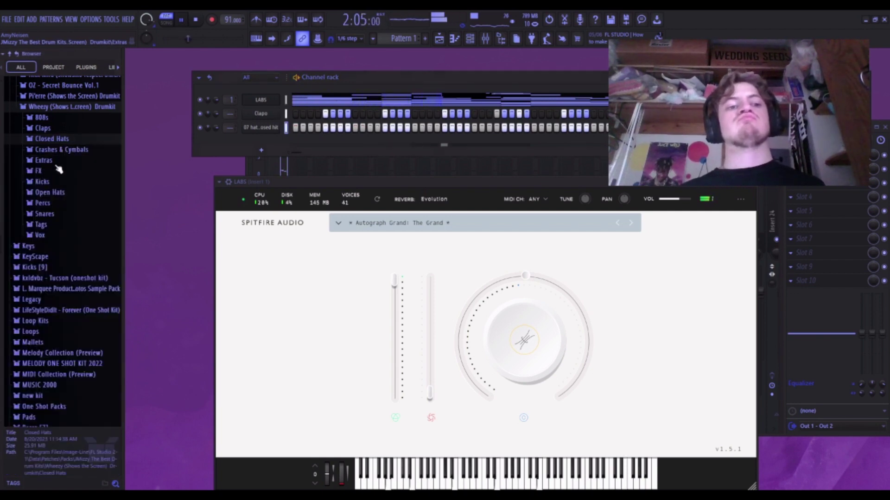
{"action": "left_click", "coordinate": [49, 181]}
{"action": "left_click", "coordinate": [62, 230]}
{"action": "left_click", "coordinate": [64, 251]}
{"action": "left_click", "coordinate": [63, 260]}
{"action": "left_click", "coordinate": [53, 299]}
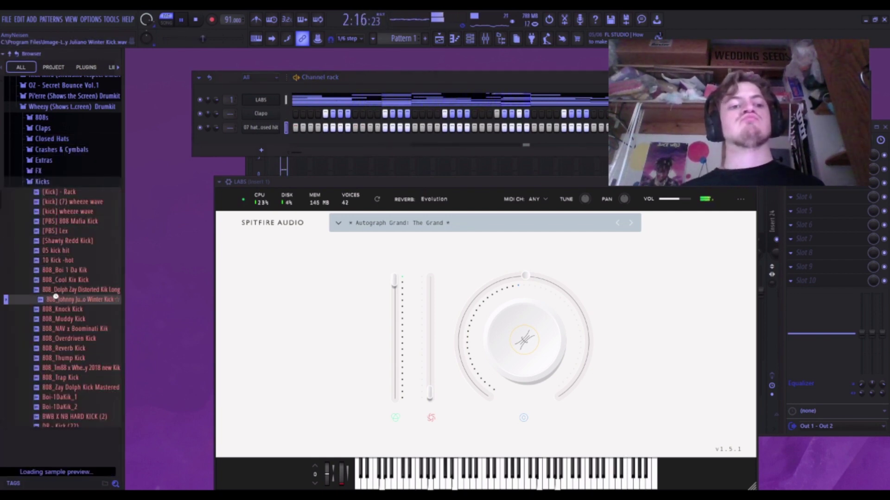
{"action": "left_click", "coordinate": [50, 319]}
{"action": "left_click", "coordinate": [51, 319]}
{"action": "left_click", "coordinate": [50, 319]}
{"action": "scroll", "coordinate": [48, 297], "scroll_direction": "down", "scroll_amount": 4}
{"action": "left_click", "coordinate": [40, 163]}
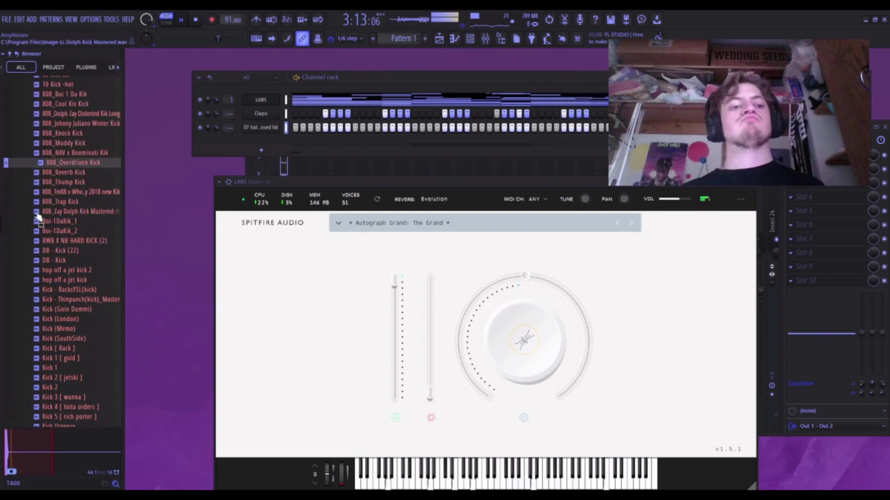
Add hop off a jet kick as a new channel and place its opening hit on step 1 of bar 1.
{"action": "left_click", "coordinate": [40, 241]}
{"action": "left_click", "coordinate": [41, 279]}
{"action": "left_click_drag", "start_coordinate": [44, 281], "coordinate": [232, 140]}
{"action": "key", "text": "space"}
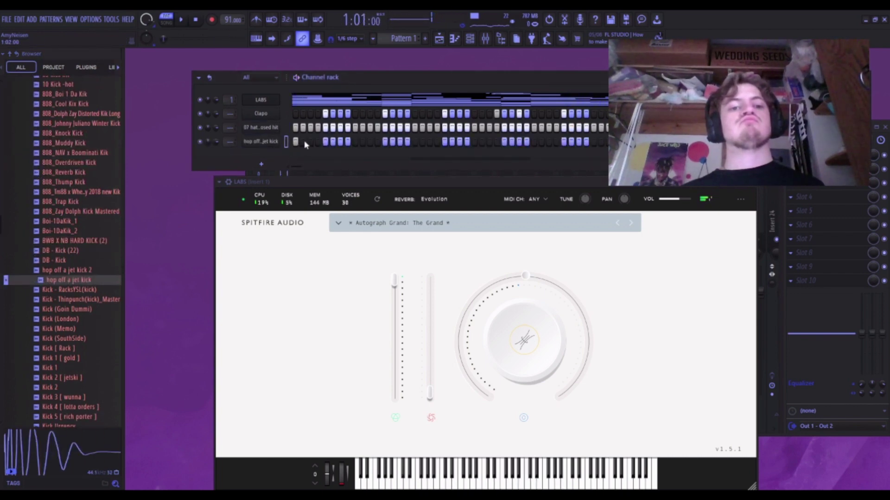
Place syncopated kick steps across the four bars while replaying the loop to check the rhythm.
{"action": "key", "text": "space"}
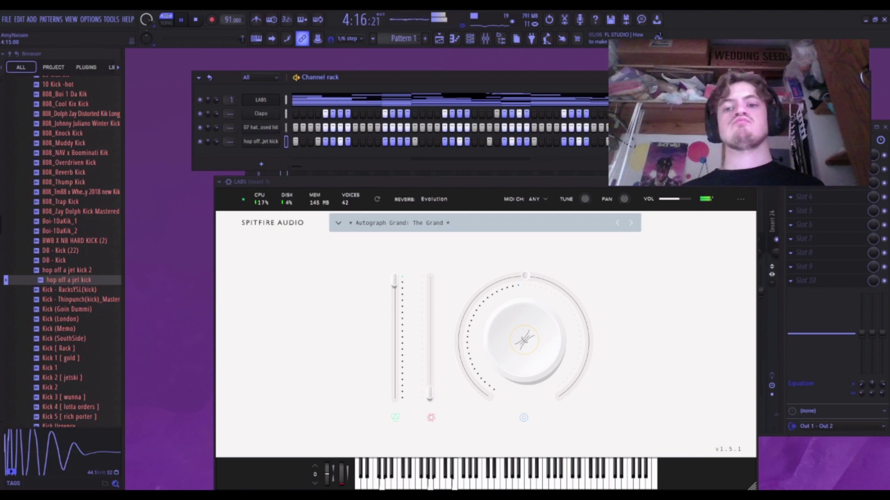
{"action": "key", "text": "space"}
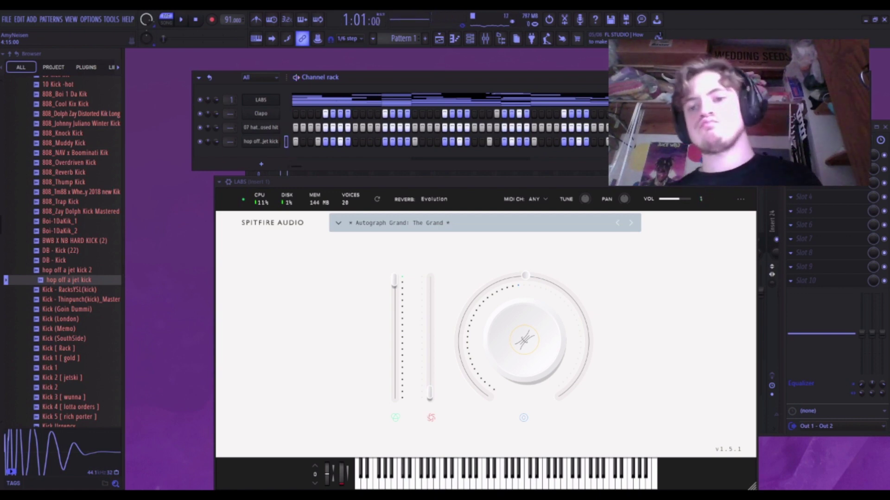
{"action": "key", "text": "space"}
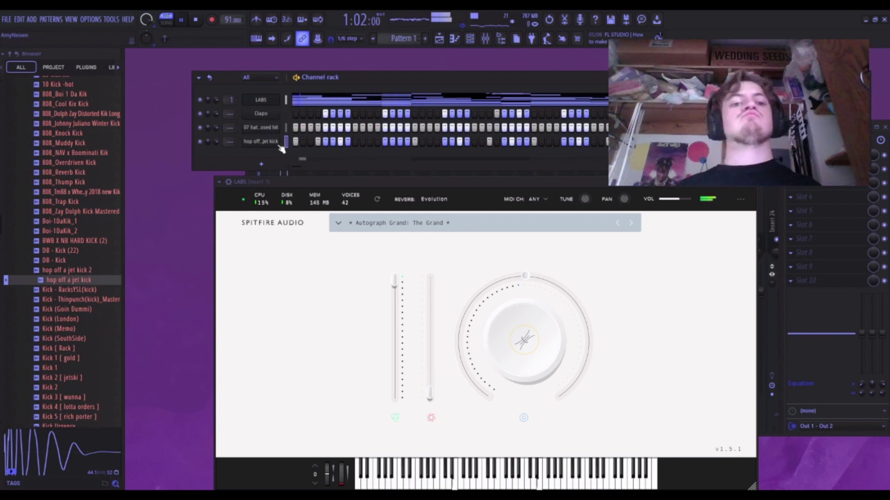
{"action": "key", "text": "space"}
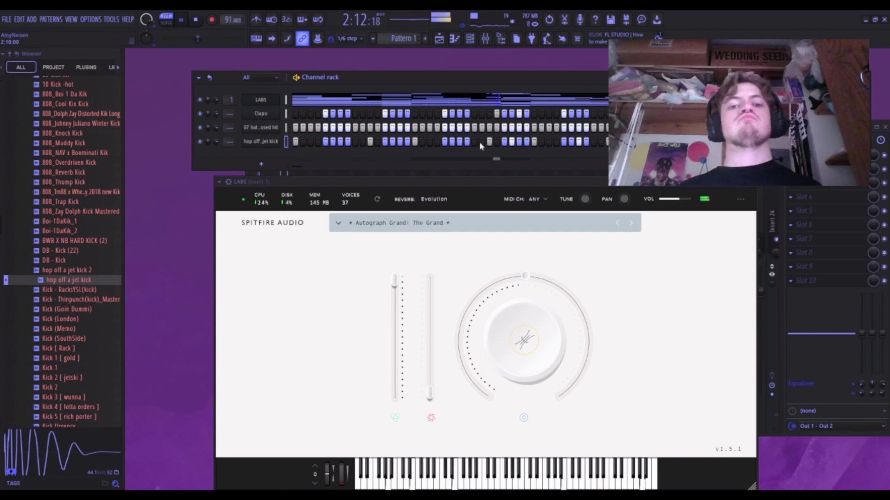
{"action": "key", "text": "space"}
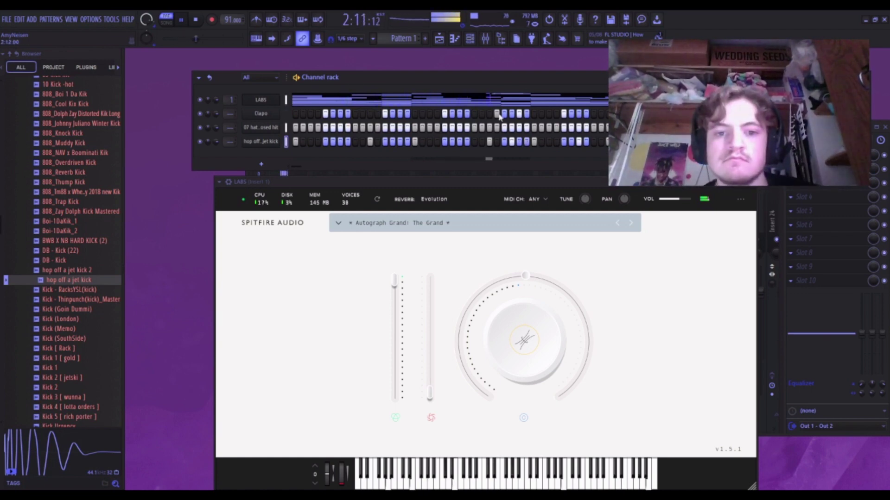
{"action": "key", "text": "space"}
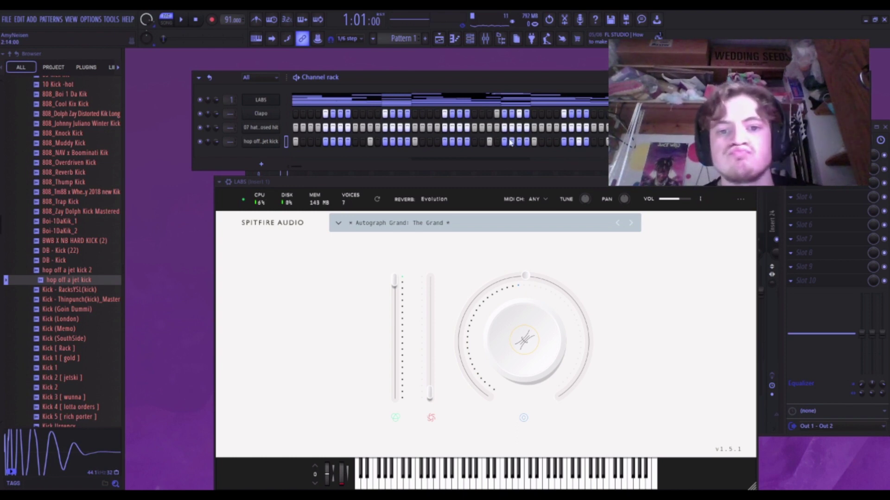
{"action": "key", "text": "space"}
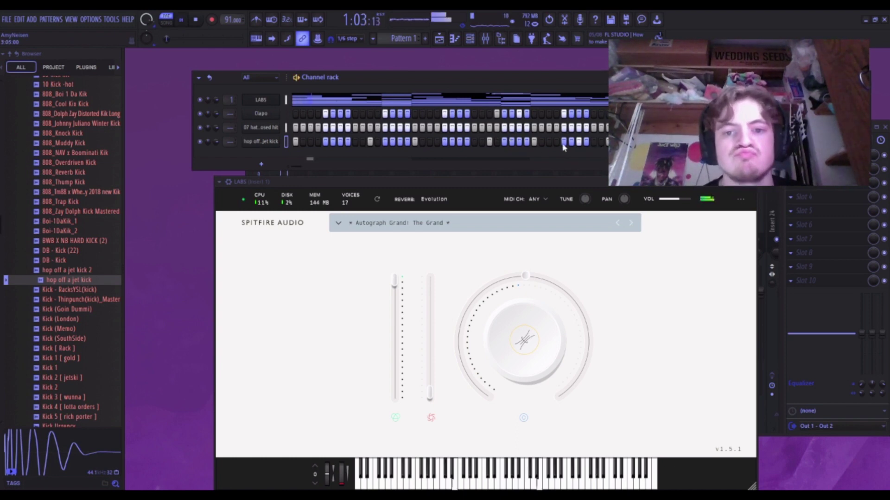
Raise every kick step's velocity to maximum and remove the kick on step 7 of bar 3.
{"action": "key", "text": "g"}
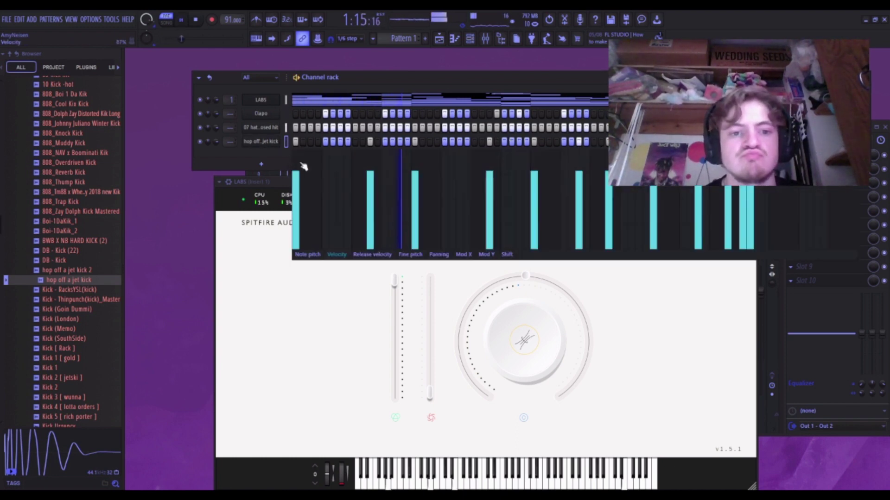
{"action": "mouse_move", "coordinate": [295, 157]}
{"action": "left_mouse_down"}
{"action": "mouse_move", "coordinate": [489, 121]}
{"action": "mouse_move", "coordinate": [751, 132]}
{"action": "left_mouse_up"}
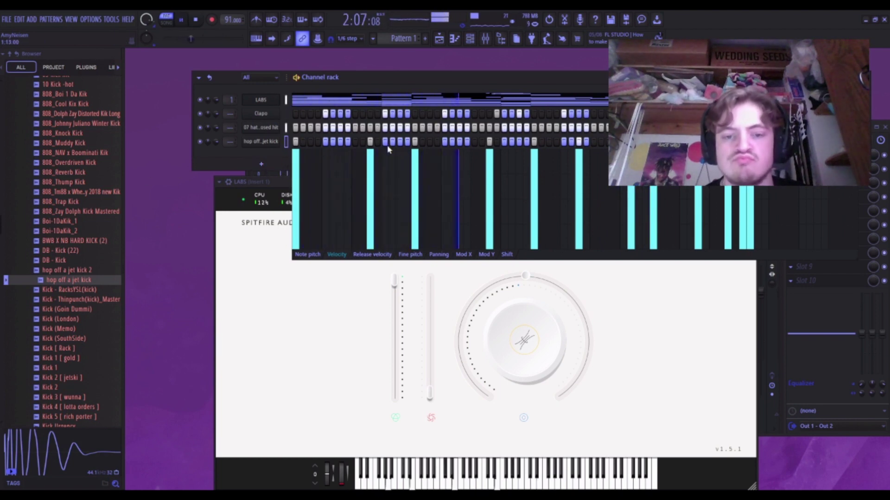
{"action": "left_click", "coordinate": [578, 142]}
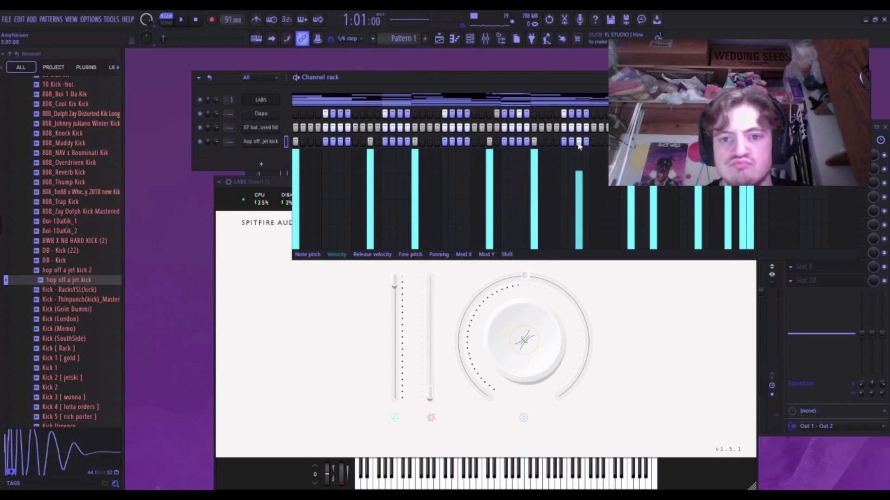
{"action": "left_click", "coordinate": [578, 142]}
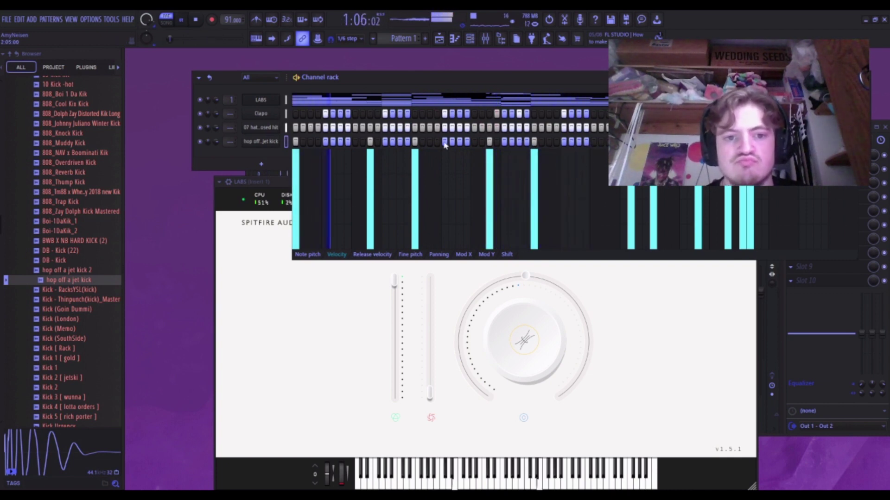
Add kicks on step 4 of bar 1 and step 7 of bar 2 while checking the loop.
{"action": "left_click", "coordinate": [324, 142]}
{"action": "left_click", "coordinate": [319, 142]}
{"action": "left_click", "coordinate": [325, 143]}
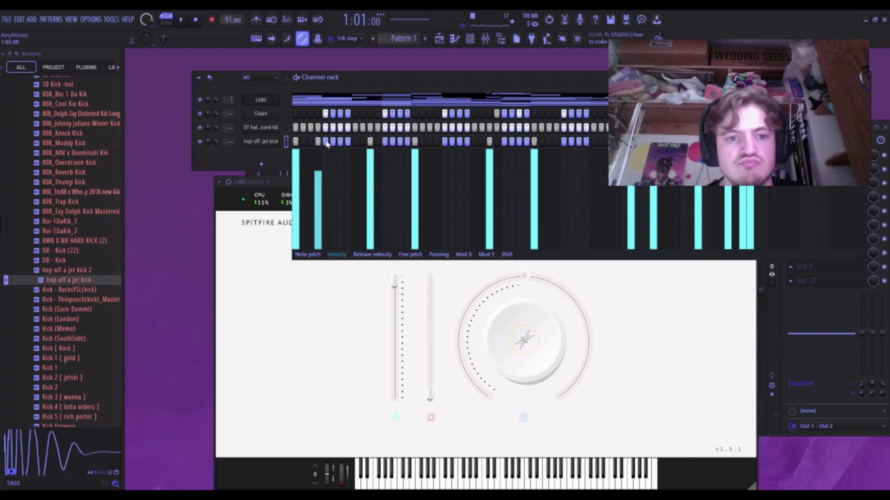
{"action": "key", "text": "space"}
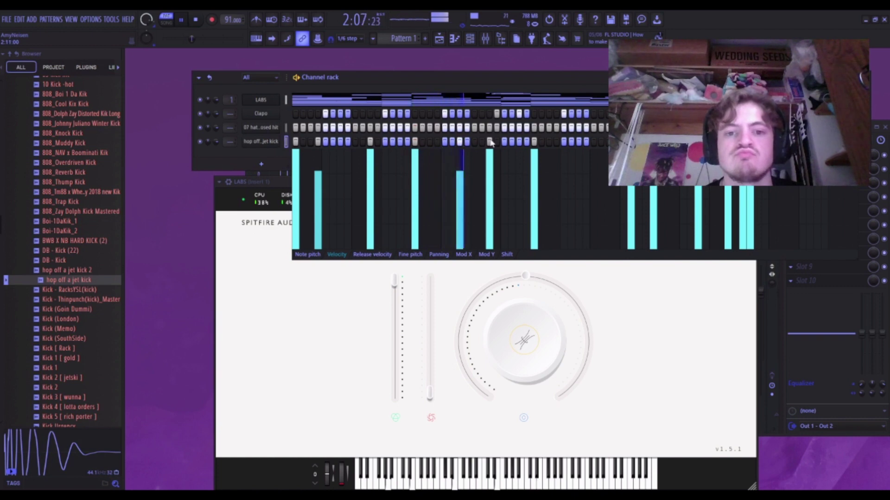
{"action": "left_click", "coordinate": [459, 142]}
{"action": "key", "text": "space"}
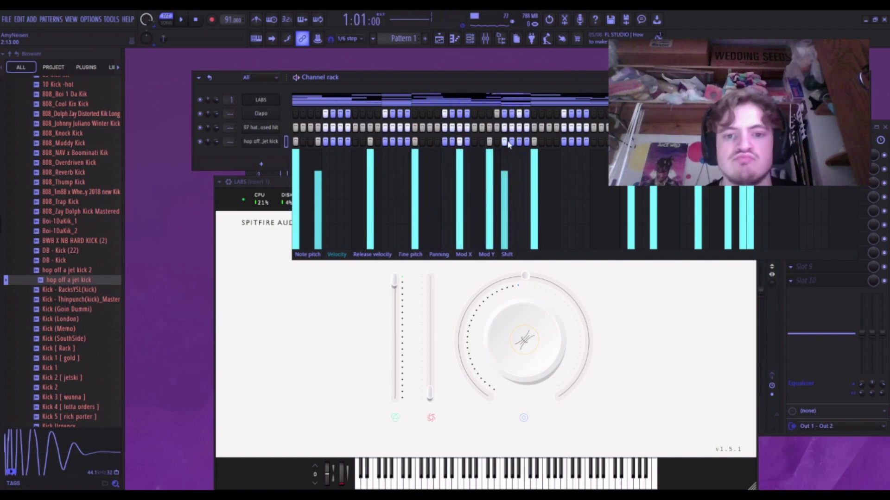
Try kick placements near the end of bar 2, keeping a hit on step 14.
{"action": "left_click", "coordinate": [519, 142]}
{"action": "left_click", "coordinate": [511, 142]}
{"action": "left_click", "coordinate": [519, 142]}
{"action": "left_click", "coordinate": [504, 142]}
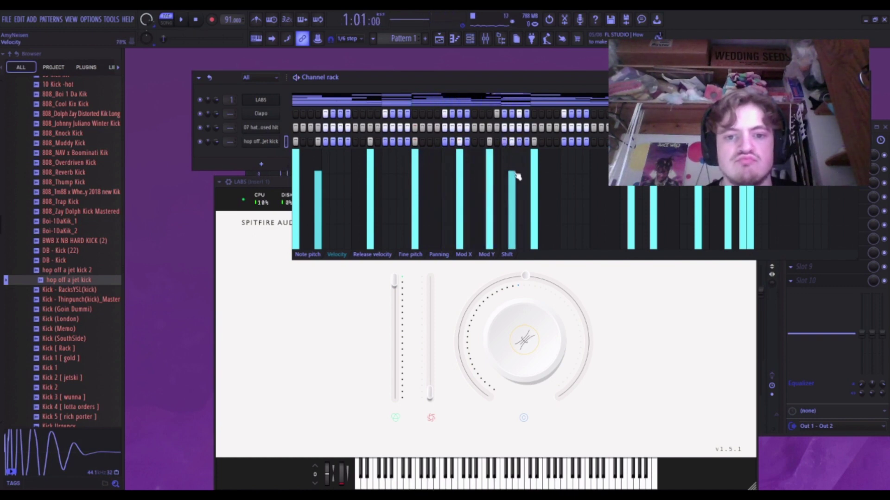
Mute the closed hat channel and replay the loop to check the kick pattern.
{"action": "key", "text": "space"}
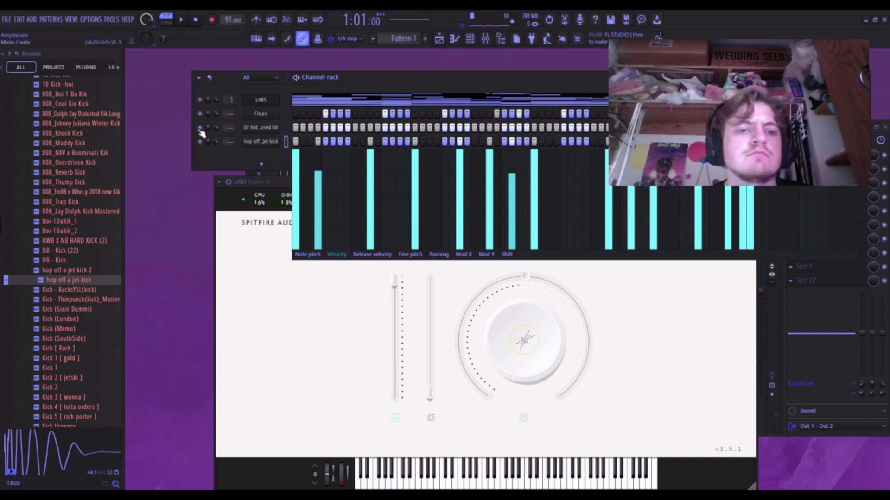
{"action": "key", "text": "space"}
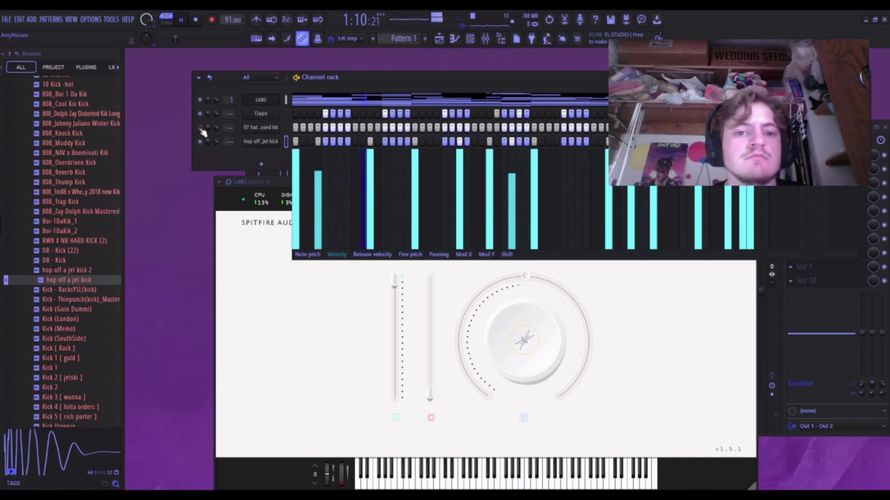
{"action": "key", "text": "space"}
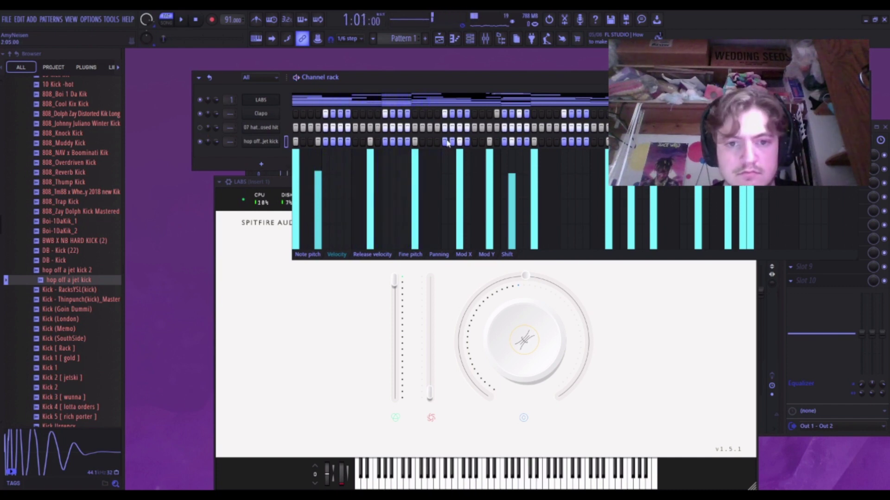
Rework the kicks by removing bar 2's step 7, maximizing step 14's velocity and adding step 4 of bar 3.
{"action": "left_click", "coordinate": [458, 142]}
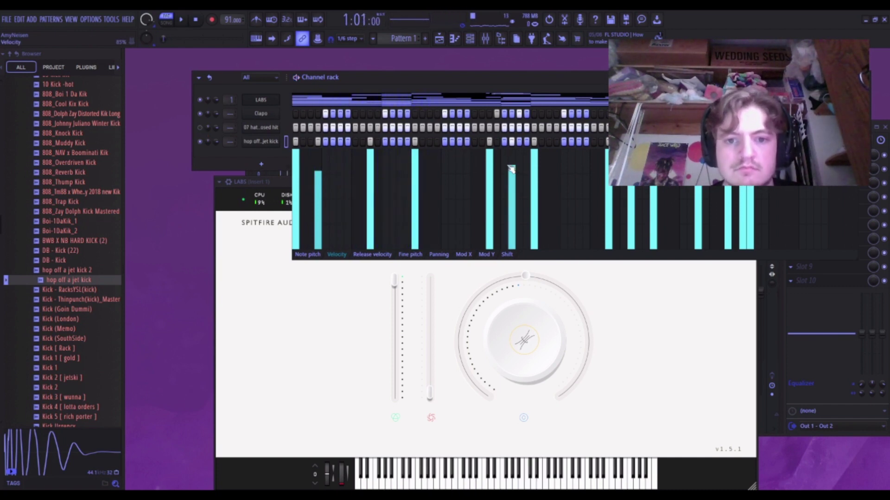
{"action": "left_click_drag", "start_coordinate": [511, 169], "coordinate": [508, 147]}
{"action": "left_click", "coordinate": [558, 143]}
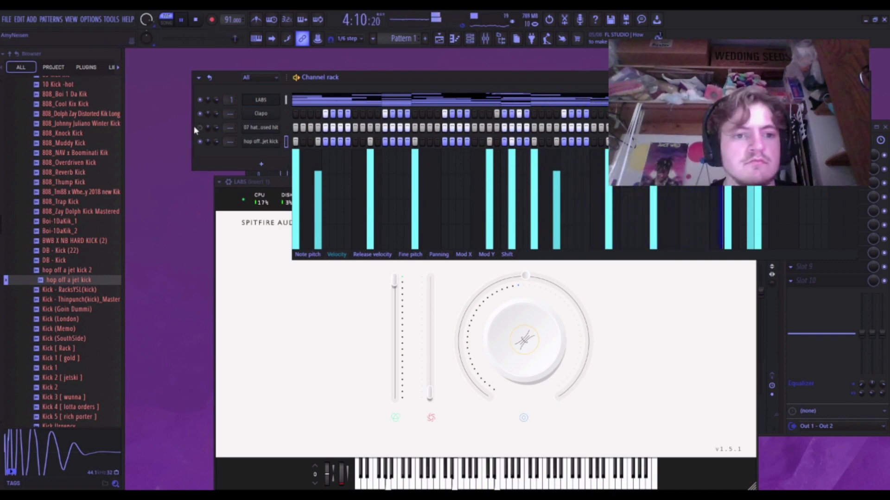
Shape the closed hat channel's volume envelope into a very short burst by lowering its hold time.
{"action": "left_click", "coordinate": [260, 128]}
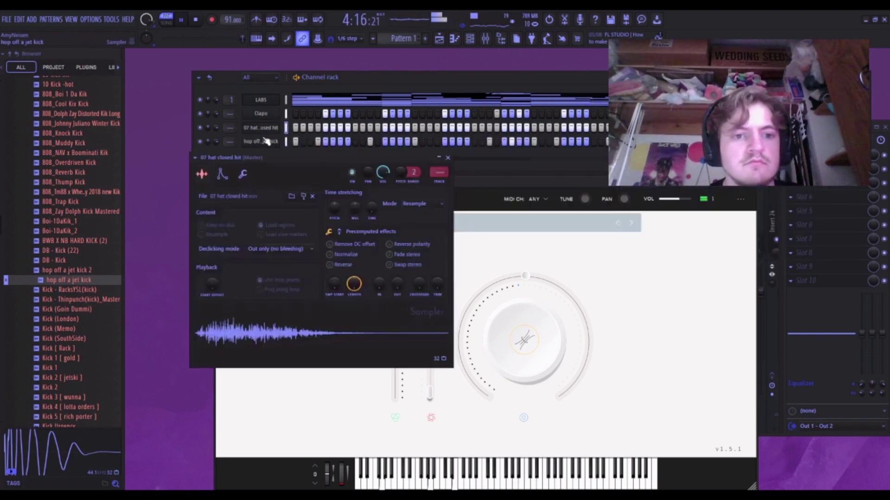
{"action": "left_click", "coordinate": [222, 175]}
{"action": "left_click_drag", "start_coordinate": [251, 266], "coordinate": [235, 289]}
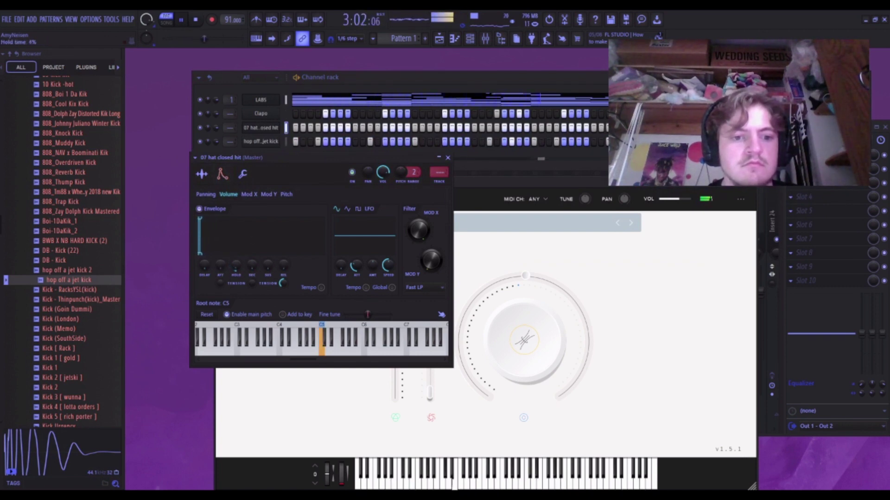
{"action": "left_click", "coordinate": [448, 157]}
Audition the Wheezy open hats, add Open Hat 2 [ top ] as a new channel and place a hit on step 1.
{"action": "scroll", "coordinate": [21, 260], "scroll_direction": "up", "scroll_amount": 10}
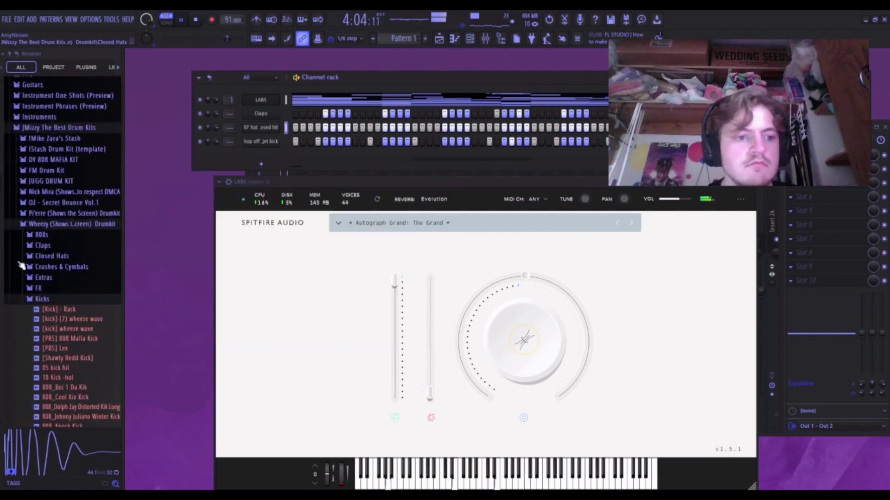
{"action": "left_click", "coordinate": [31, 300]}
{"action": "left_click", "coordinate": [46, 310]}
{"action": "scroll", "coordinate": [55, 287], "scroll_direction": "down", "scroll_amount": 5}
{"action": "left_click_drag", "start_coordinate": [80, 225], "coordinate": [306, 162]}
{"action": "left_click", "coordinate": [68, 329]}
{"action": "left_click", "coordinate": [69, 343]}
{"action": "left_click", "coordinate": [68, 224]}
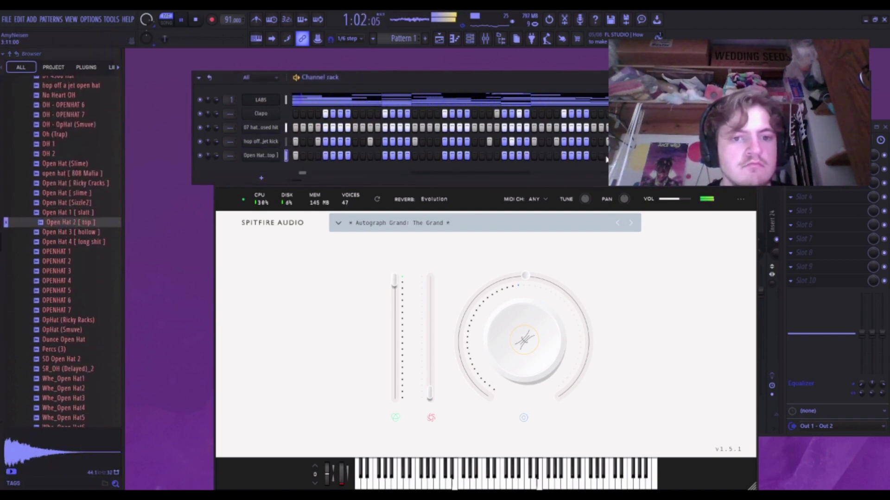
Collapse the Open Hats folder and bring up the mixer.
{"action": "scroll", "coordinate": [88, 169], "scroll_direction": "up", "scroll_amount": 7}
{"action": "scroll", "coordinate": [52, 174], "scroll_direction": "down", "scroll_amount": 5}
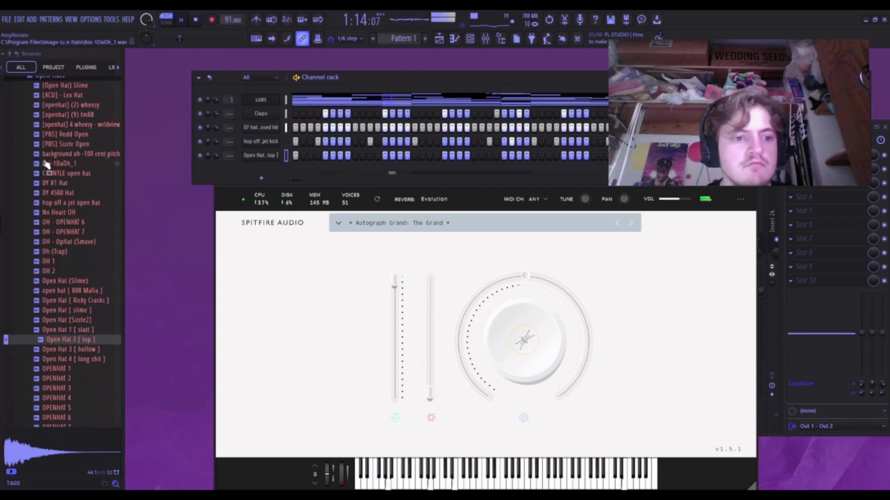
{"action": "scroll", "coordinate": [56, 103], "scroll_direction": "up", "scroll_amount": 3}
{"action": "left_click", "coordinate": [50, 251]}
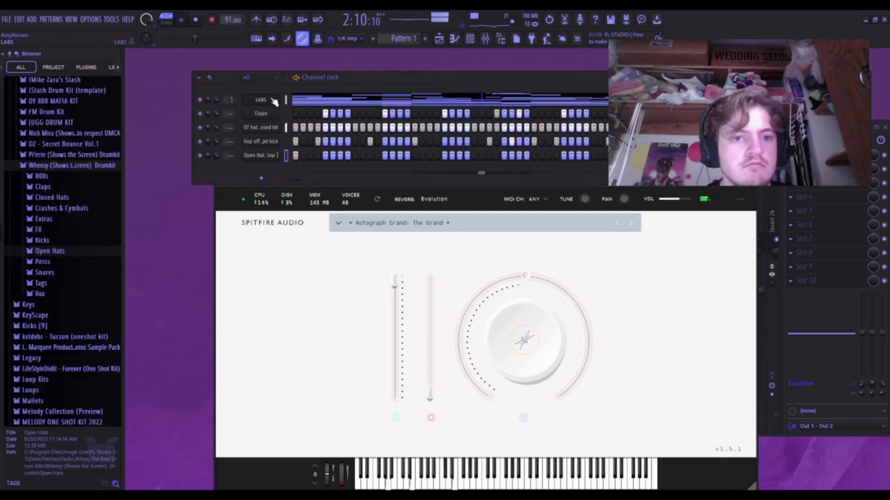
{"action": "left_click", "coordinate": [485, 39]}
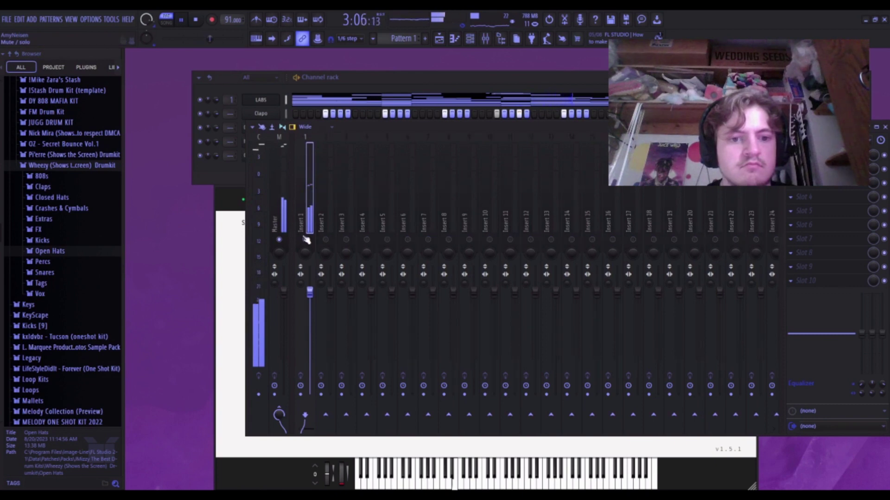
Load Fruity parametric EQ 2 on Insert 1 and raise the band 7 high shelf by about 16.5 dB around 3.5 kHz.
{"action": "left_click", "coordinate": [324, 227]}
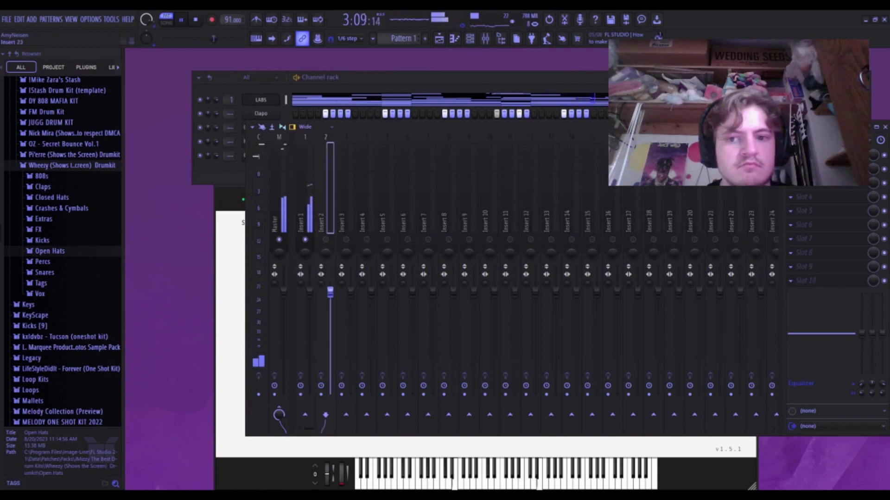
{"action": "left_click", "coordinate": [311, 196]}
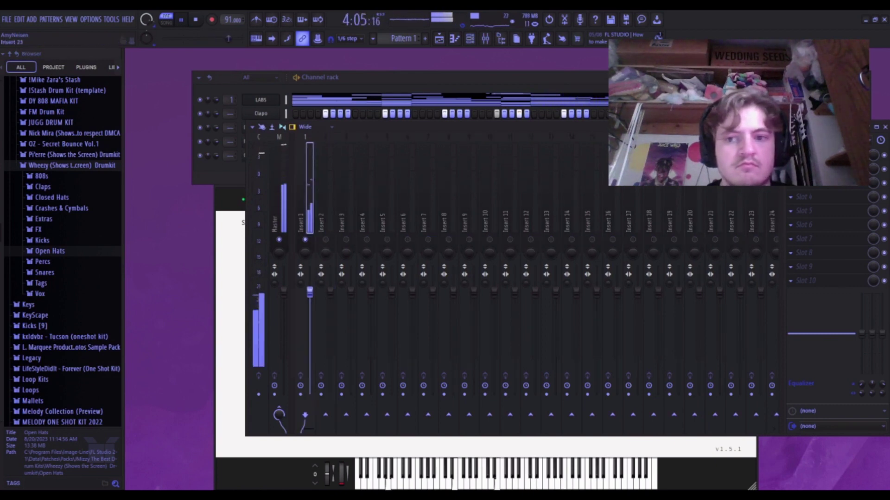
{"action": "left_click", "coordinate": [530, 447]}
{"action": "key", "text": "space"}
{"action": "left_click_drag", "start_coordinate": [377, 224], "coordinate": [359, 174]}
{"action": "key", "text": "space"}
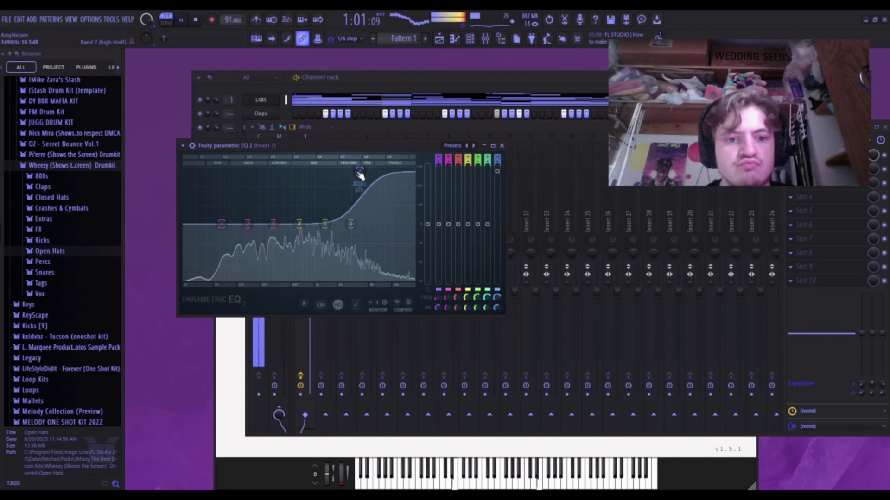
{"action": "left_click", "coordinate": [502, 145]}
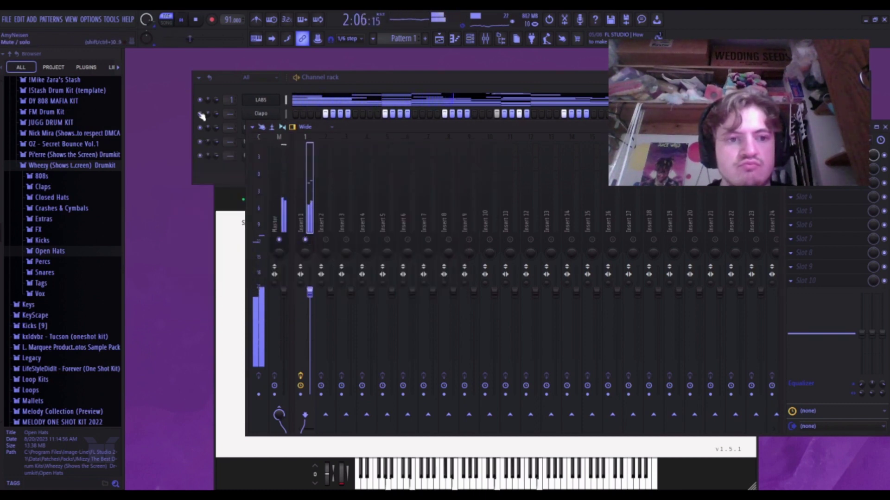
Link the Claps, closed hat, kick and open hat channels to mixer inserts 2 through 5.
{"action": "left_click", "coordinate": [339, 221]}
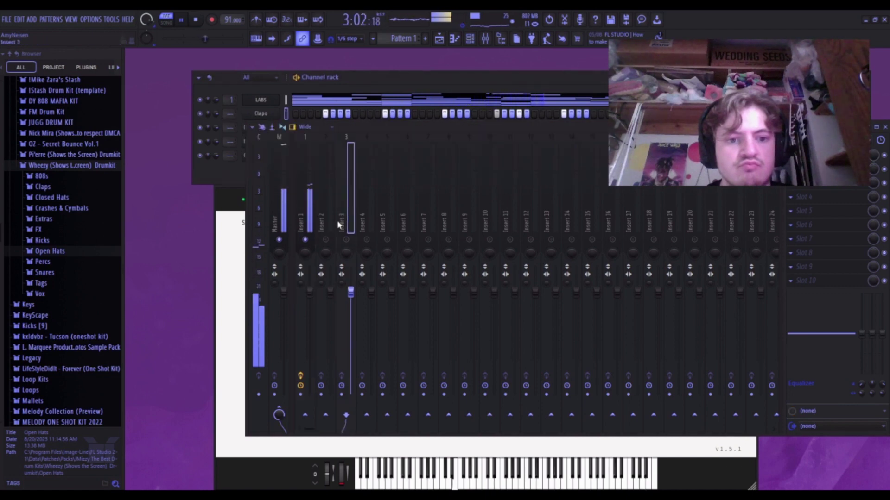
{"action": "key", "text": "Left"}
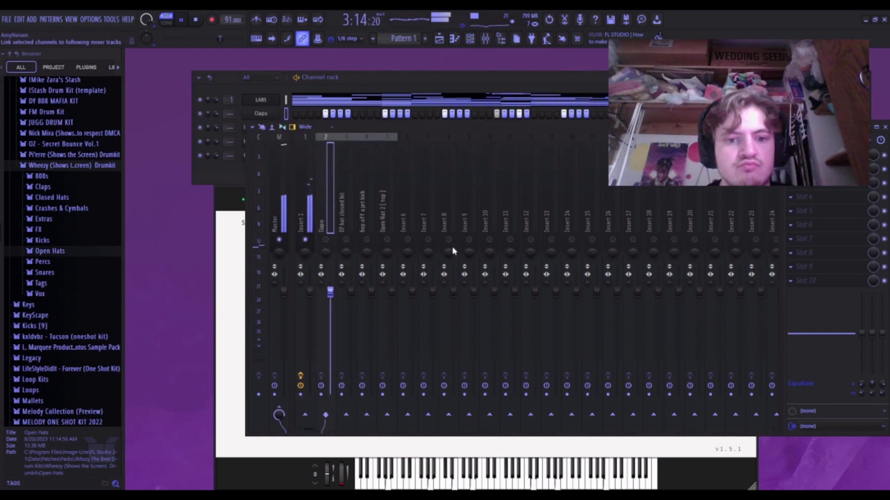
{"action": "key", "text": "ctrl+l"}
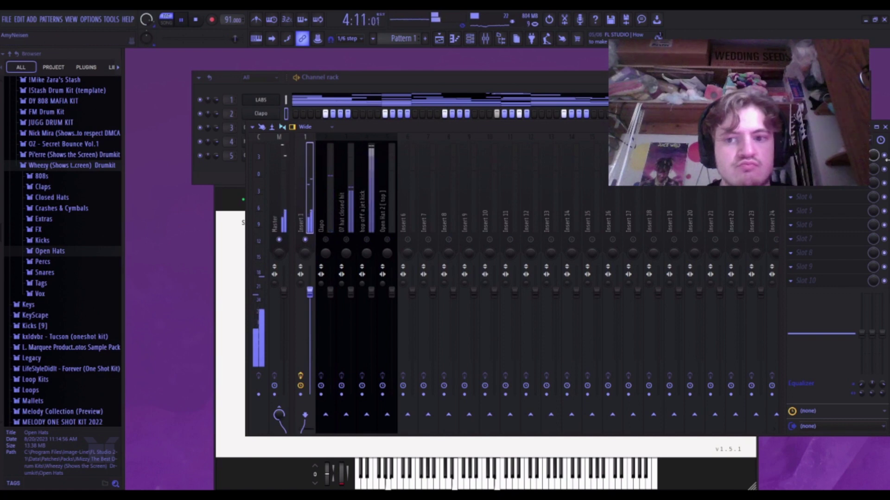
Flatten the band 7 high shelf in Insert 1's EQ and boost band 6 in the highs.
{"action": "left_click", "coordinate": [806, 155]}
{"action": "left_click_drag", "start_coordinate": [396, 193], "coordinate": [406, 225]}
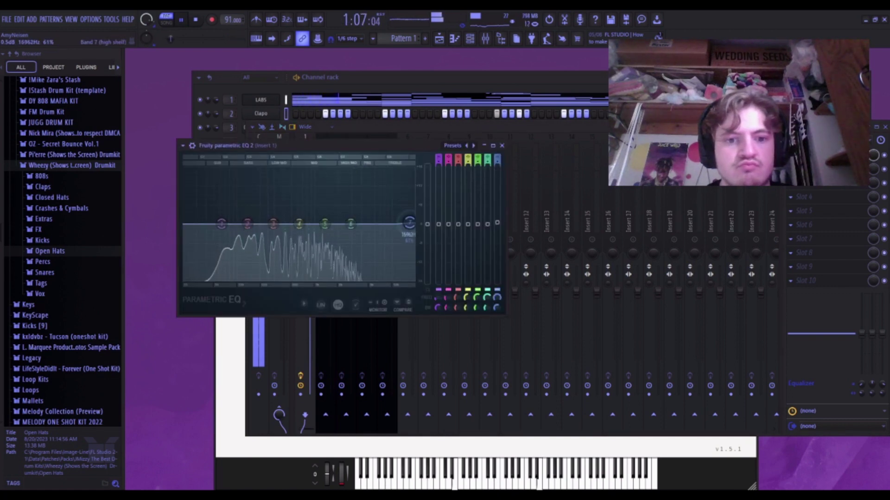
{"action": "left_click_drag", "start_coordinate": [351, 225], "coordinate": [365, 186]}
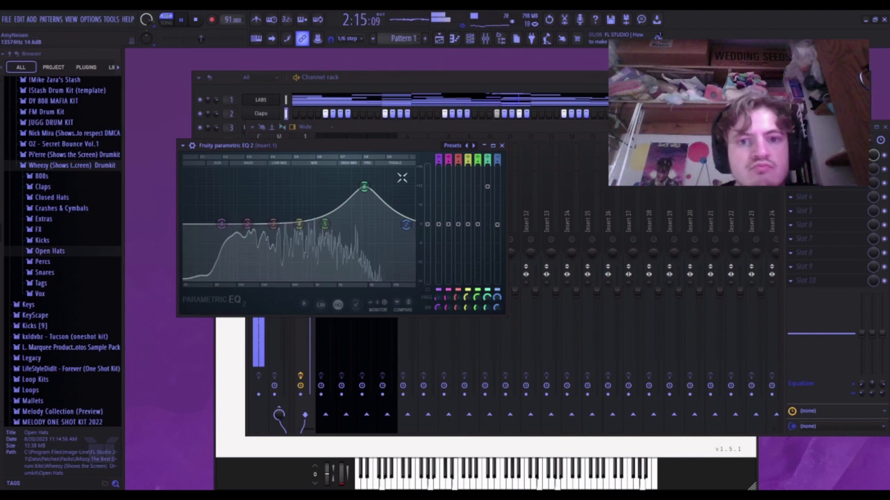
Apply the basic EQ preset to Insert 1's EQ, boosting band 6 in the highs and moving the band 1 low cut up in frequency.
{"action": "left_click", "coordinate": [473, 146]}
{"action": "left_click_drag", "start_coordinate": [350, 224], "coordinate": [371, 192]}
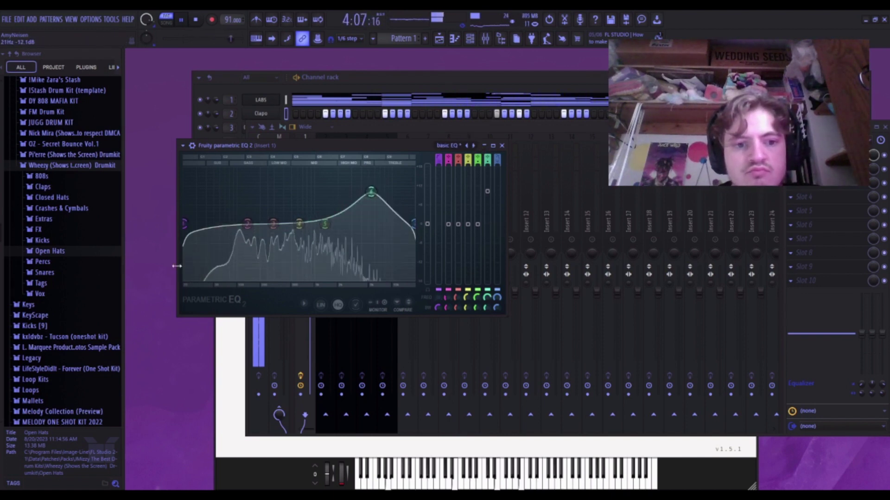
{"action": "left_click_drag", "start_coordinate": [185, 224], "coordinate": [245, 247]}
{"action": "left_click", "coordinate": [501, 146]}
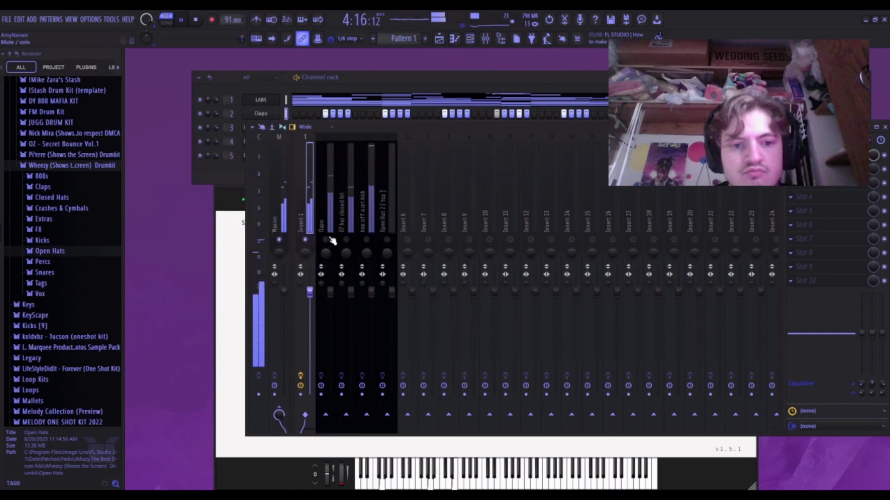
Bring the muted drum inserts back in with slightly raised Claps and closed hat faders, and return to the channel rack.
{"action": "left_click", "coordinate": [349, 256]}
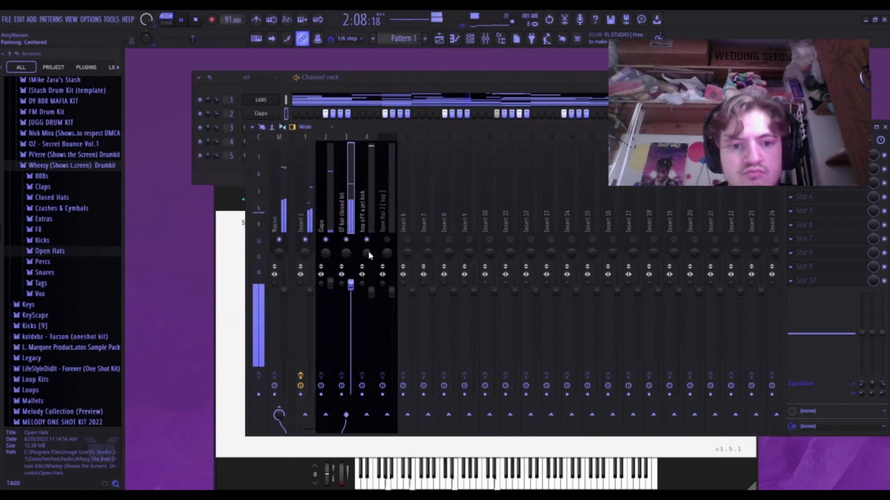
{"action": "left_click", "coordinate": [208, 176]}
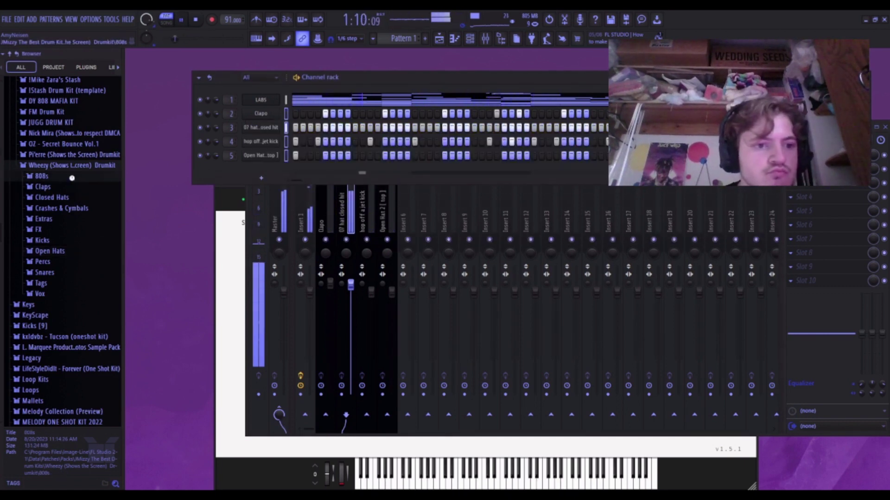
Open the Wheezy kit's 808s folder and audition samples from [ACD] - Lex 808 (2) down to 808 1.
{"action": "left_click", "coordinate": [41, 177]}
{"action": "left_click", "coordinate": [69, 284]}
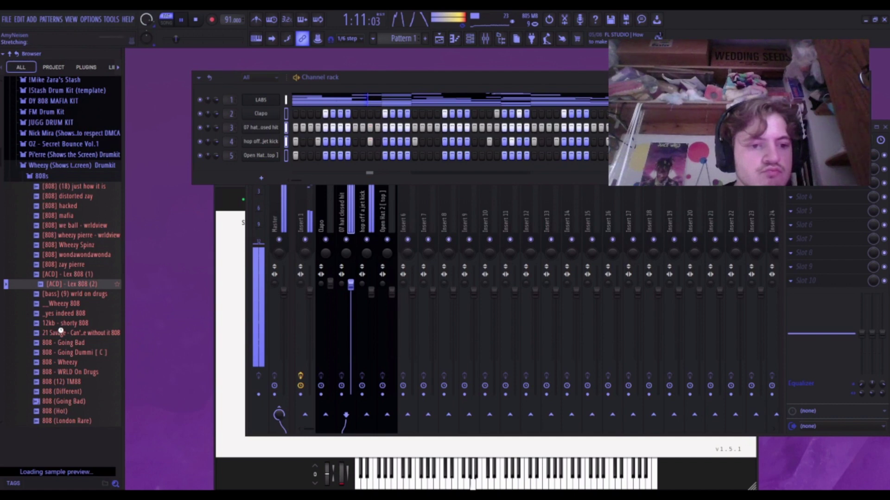
{"action": "left_click", "coordinate": [61, 332]}
{"action": "scroll", "coordinate": [63, 366], "scroll_direction": "down", "scroll_amount": 4}
{"action": "left_click", "coordinate": [51, 373]}
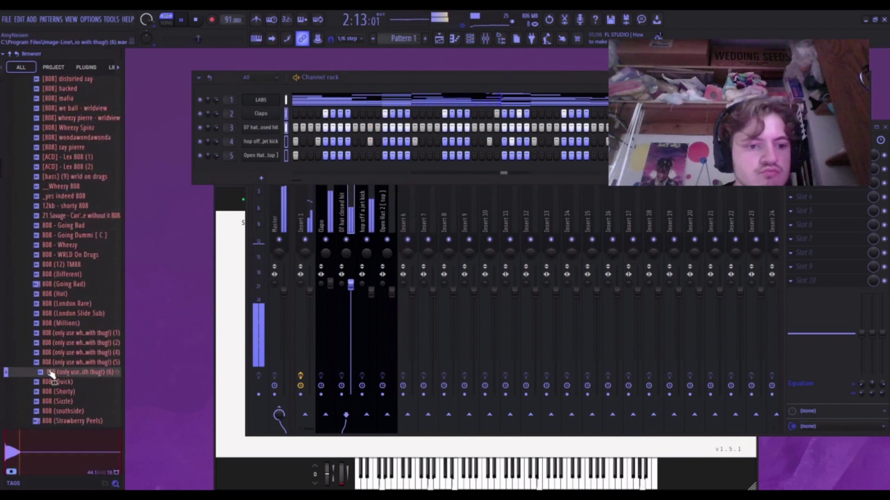
{"action": "scroll", "coordinate": [54, 381], "scroll_direction": "down", "scroll_amount": 6}
{"action": "left_click", "coordinate": [70, 325]}
{"action": "left_click", "coordinate": [63, 364]}
{"action": "left_click", "coordinate": [60, 384]}
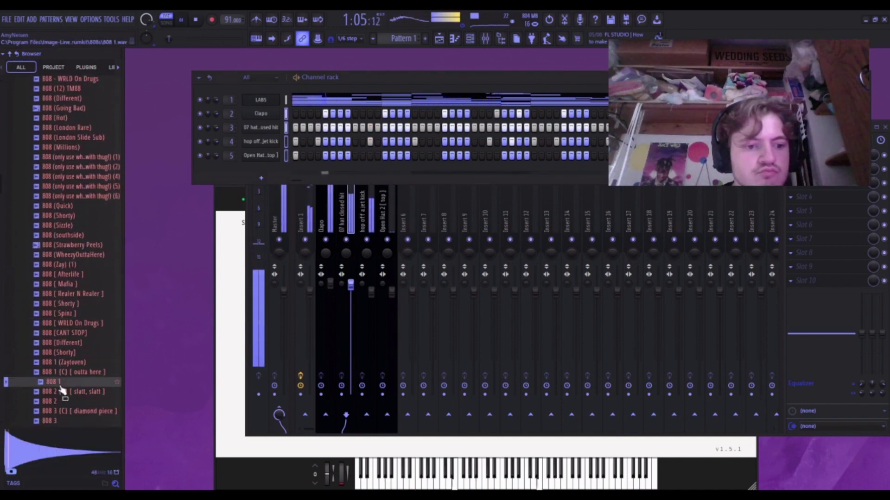
Audition the 808s from 808 1 (Zaytoven) through the numbered samples to 808 Hot [C].
{"action": "left_click", "coordinate": [61, 364]}
{"action": "scroll", "coordinate": [62, 365], "scroll_direction": "down", "scroll_amount": 4}
{"action": "left_click", "coordinate": [78, 325]}
{"action": "left_click", "coordinate": [76, 355]}
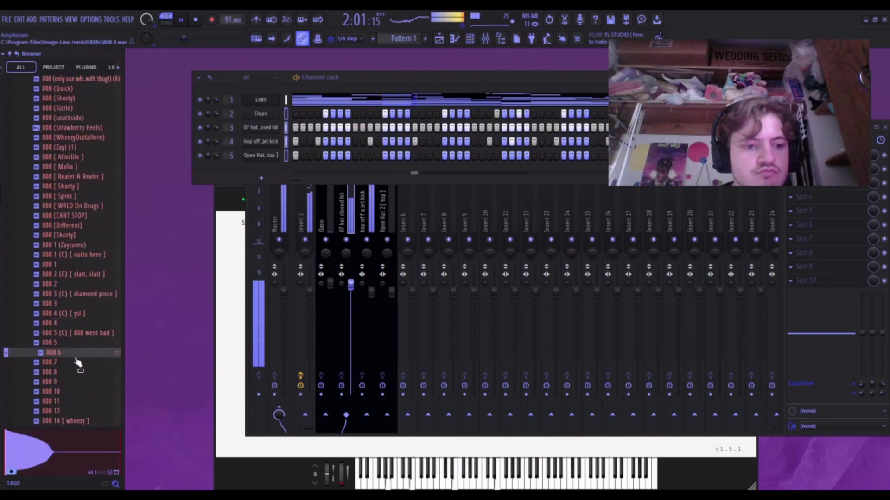
{"action": "left_click", "coordinate": [78, 363]}
{"action": "left_click", "coordinate": [75, 372]}
{"action": "left_click", "coordinate": [70, 382]}
{"action": "left_click", "coordinate": [71, 392]}
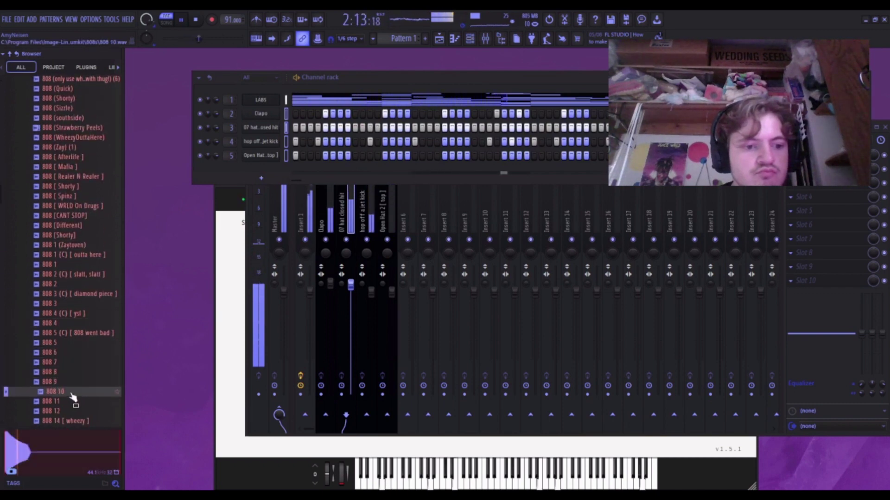
{"action": "left_click", "coordinate": [70, 402]}
{"action": "scroll", "coordinate": [73, 404], "scroll_direction": "down", "scroll_amount": 2}
{"action": "left_click", "coordinate": [88, 306]}
{"action": "left_click", "coordinate": [67, 392]}
Audition further 808s, including 808_Cassius Jay Round 808, 808_Blac Youngsta Booty 808 and DB - 808 Drum Bass (4).
{"action": "scroll", "coordinate": [68, 394], "scroll_direction": "down", "scroll_amount": 6}
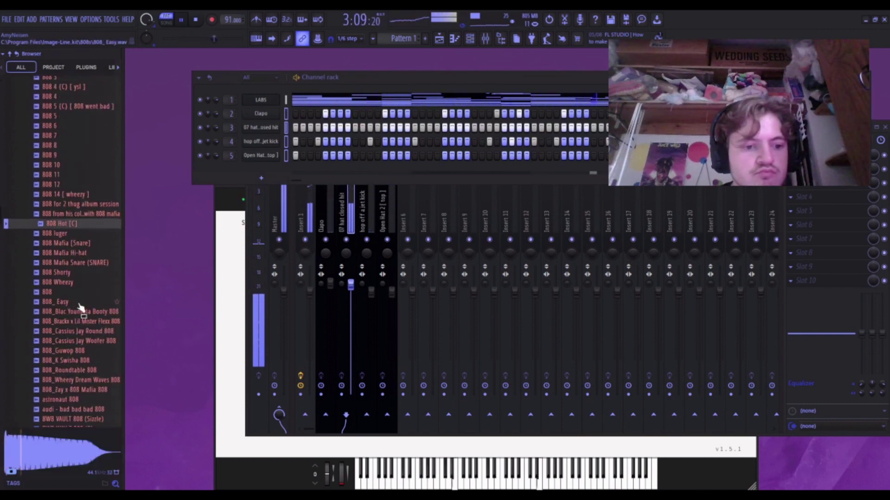
{"action": "left_click", "coordinate": [79, 303]}
{"action": "left_click", "coordinate": [70, 326]}
{"action": "left_click", "coordinate": [66, 355]}
{"action": "left_click", "coordinate": [68, 326]}
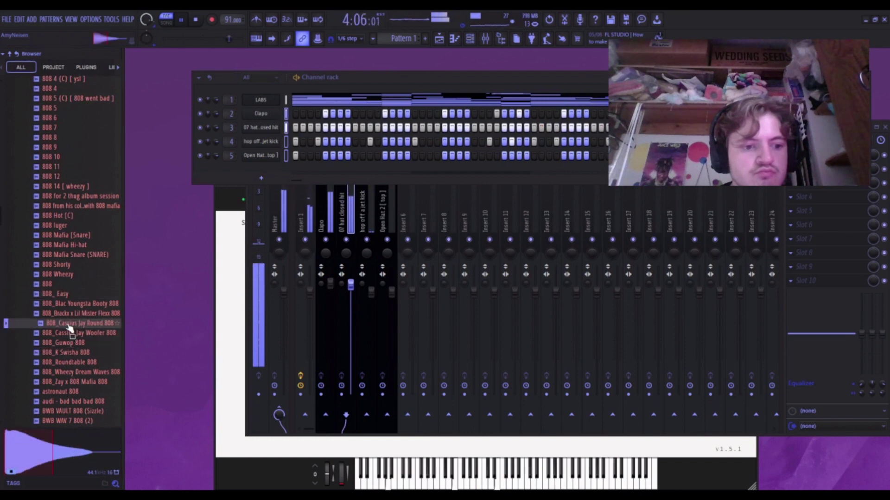
{"action": "left_click", "coordinate": [70, 313]}
{"action": "left_click", "coordinate": [66, 303]}
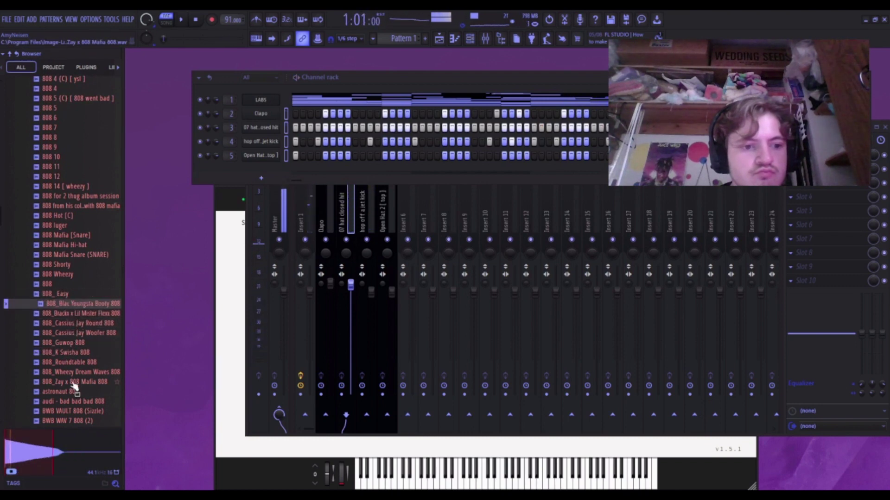
{"action": "left_click", "coordinate": [72, 381]}
{"action": "left_click", "coordinate": [75, 402]}
{"action": "scroll", "coordinate": [75, 404], "scroll_direction": "down", "scroll_amount": 4}
{"action": "left_click", "coordinate": [81, 274]}
{"action": "scroll", "coordinate": [86, 347], "scroll_direction": "down", "scroll_amount": 6}
{"action": "scroll", "coordinate": [83, 315], "scroll_direction": "up", "scroll_amount": 3}
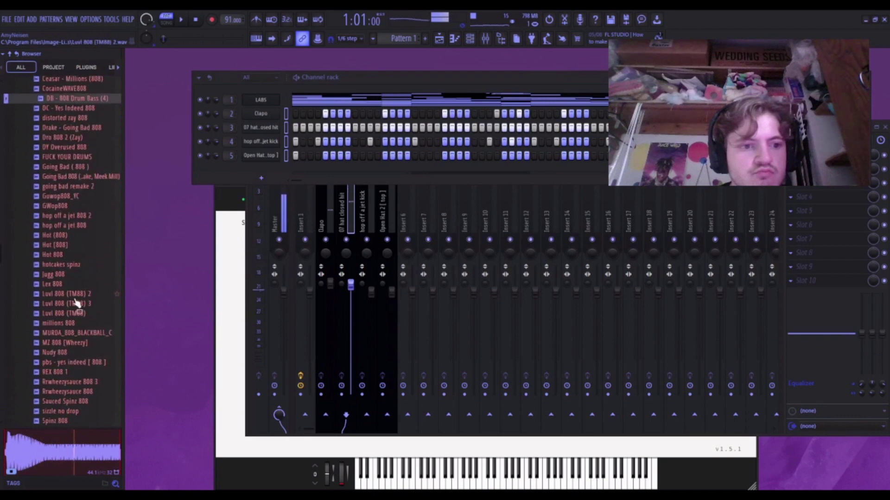
Restart the loop and audition 808s against it, from DB - 808 Drum Bass (4) and DY Overused 808 down to millions 808.
{"action": "key", "text": "space"}
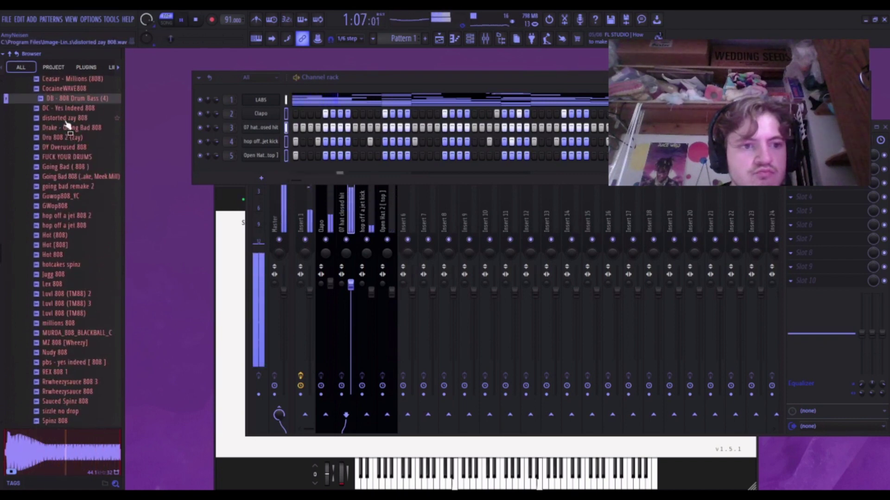
{"action": "left_click", "coordinate": [56, 103]}
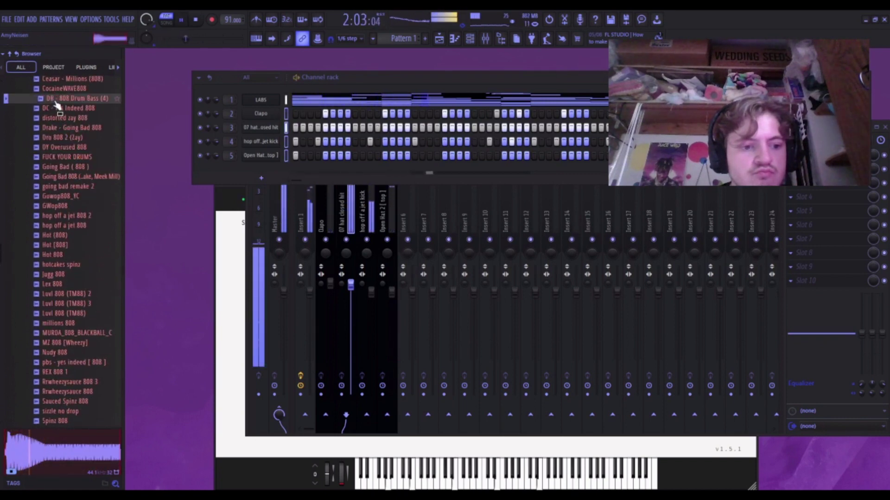
{"action": "left_click", "coordinate": [65, 139]}
{"action": "left_click", "coordinate": [69, 148]}
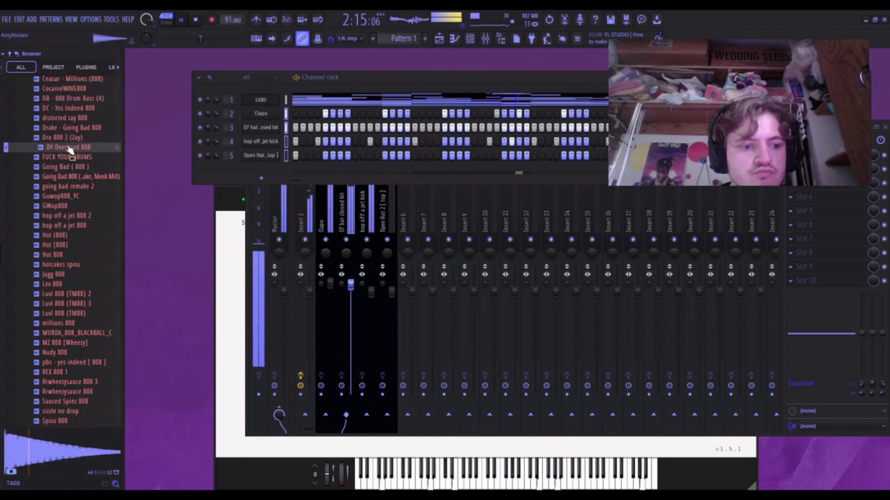
{"action": "left_click", "coordinate": [71, 177]}
{"action": "left_click", "coordinate": [67, 165]}
{"action": "left_click", "coordinate": [66, 148]}
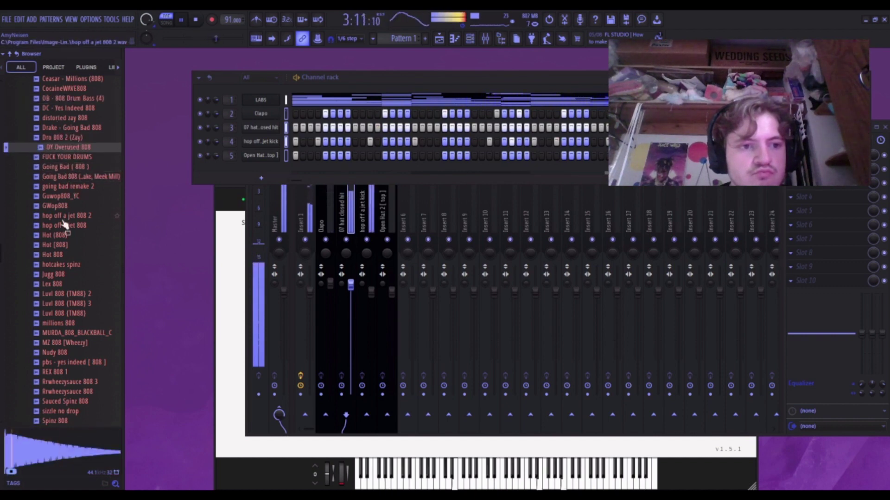
{"action": "left_click", "coordinate": [64, 255]}
{"action": "left_click", "coordinate": [65, 275]}
{"action": "left_click", "coordinate": [65, 286]}
{"action": "left_click", "coordinate": [65, 303]}
{"action": "left_click", "coordinate": [60, 325]}
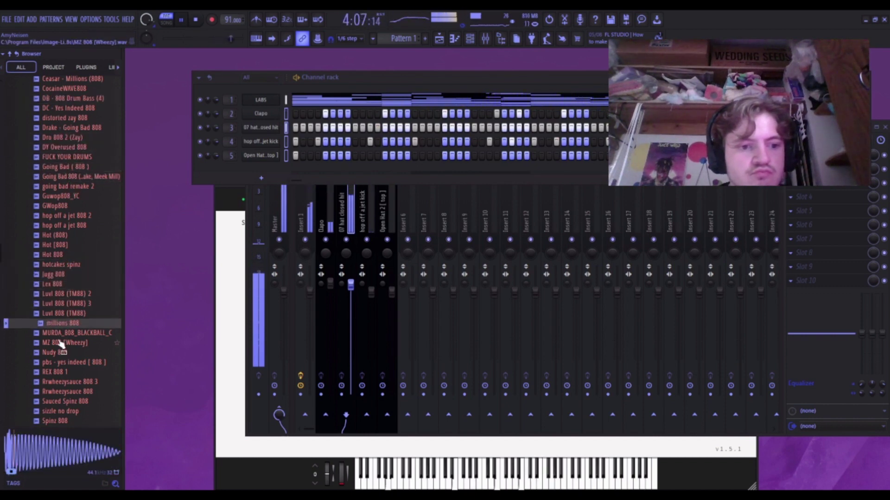
Audition the Thugger and Spinz 808s with the loop, comparing spinz 808_ with Sauced Spinz 808 and sizzle no drop, and stop playback.
{"action": "scroll", "coordinate": [70, 278], "scroll_direction": "down", "scroll_amount": 3}
{"action": "left_click", "coordinate": [75, 217]}
{"action": "left_click", "coordinate": [76, 256]}
{"action": "left_click", "coordinate": [70, 284]}
{"action": "left_click", "coordinate": [68, 294]}
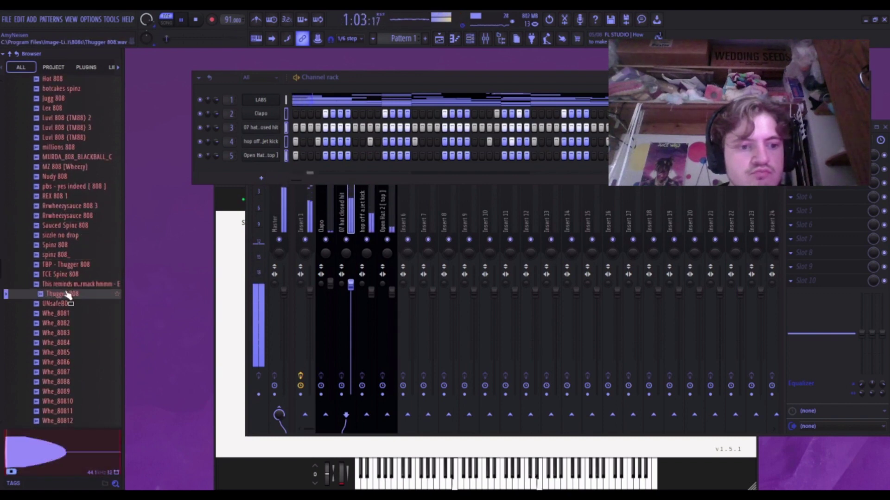
{"action": "left_click", "coordinate": [61, 265]}
{"action": "left_click", "coordinate": [60, 255]}
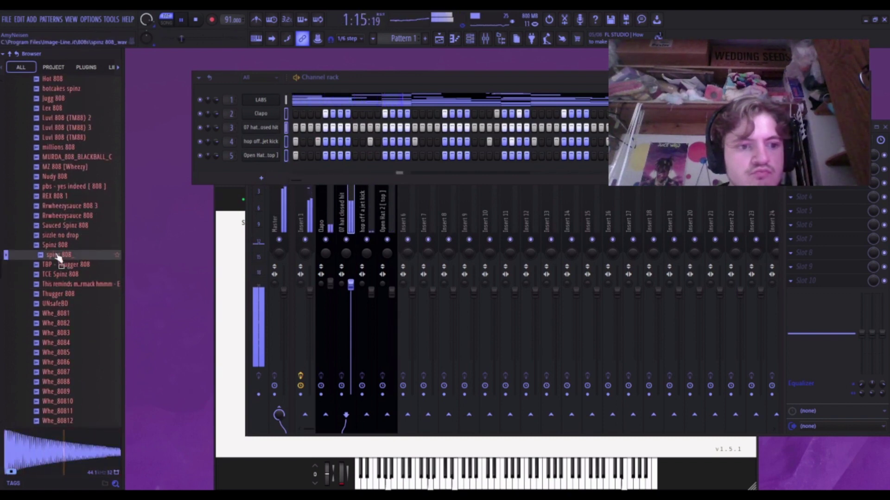
{"action": "key", "text": "Up"}
{"action": "key", "text": "Up"}
{"action": "left_click", "coordinate": [60, 256]}
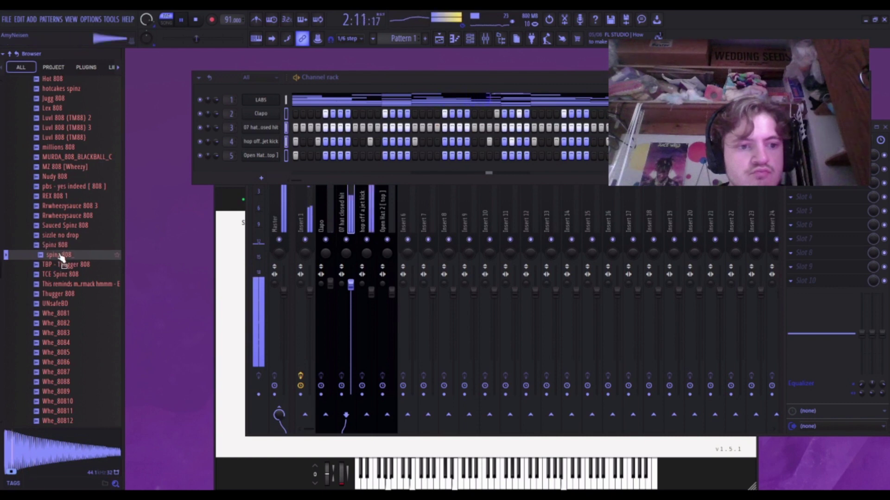
{"action": "left_click", "coordinate": [61, 227]}
{"action": "left_click", "coordinate": [61, 237]}
{"action": "key", "text": "space"}
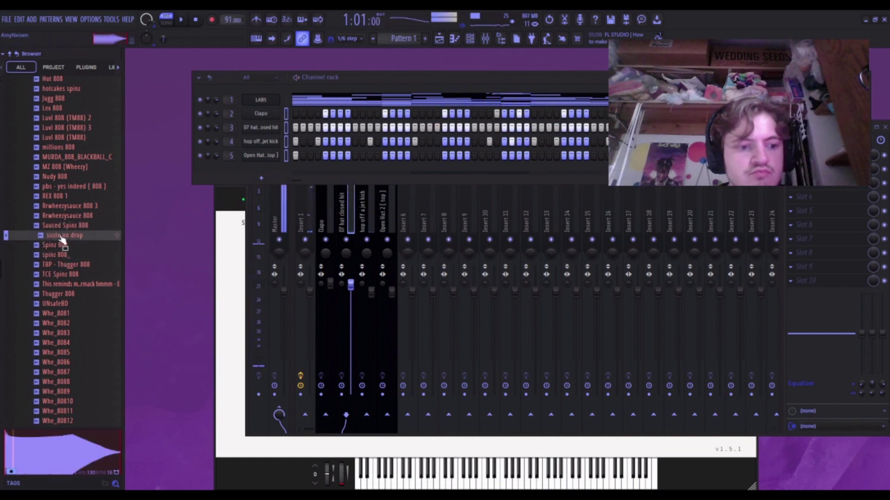
Compare spinz 808_ with its neighbouring samples, add it as a new channel, and place hits on steps 1 and 11 during playback.
{"action": "left_click", "coordinate": [61, 255]}
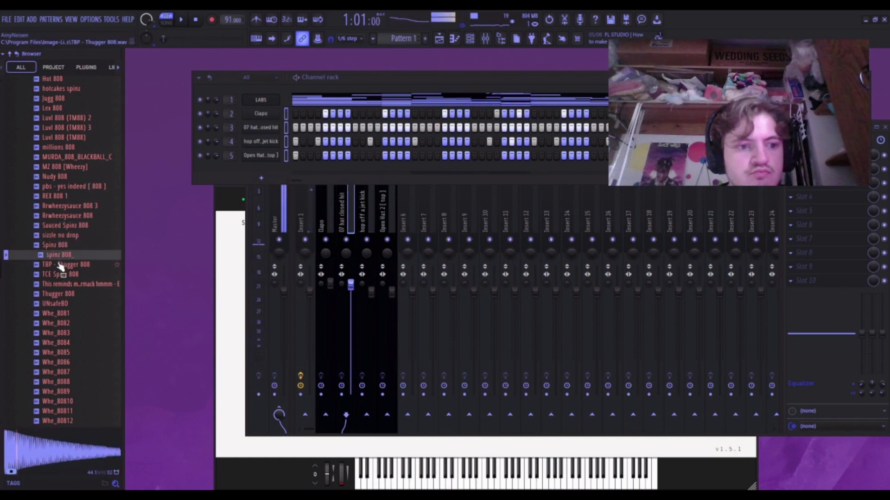
{"action": "left_click", "coordinate": [59, 265]}
{"action": "left_click", "coordinate": [58, 255]}
{"action": "left_click", "coordinate": [58, 265]}
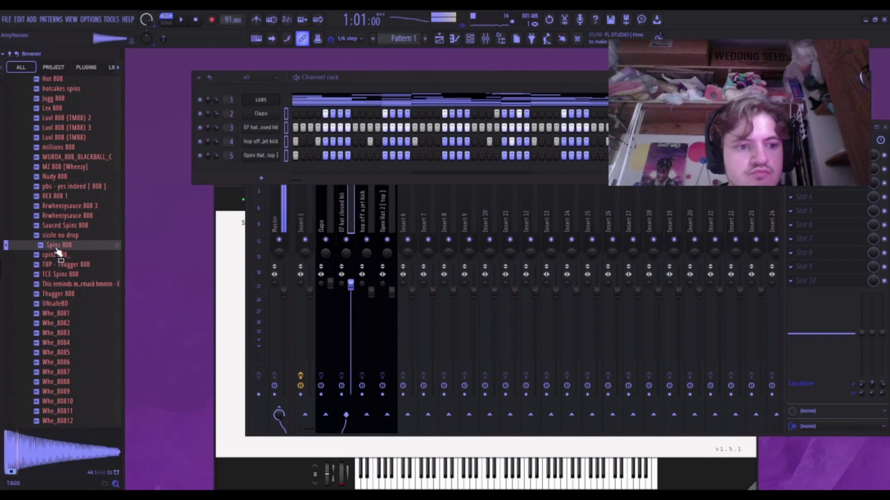
{"action": "left_click", "coordinate": [58, 255]}
{"action": "left_click_drag", "start_coordinate": [293, 168], "coordinate": [261, 173]}
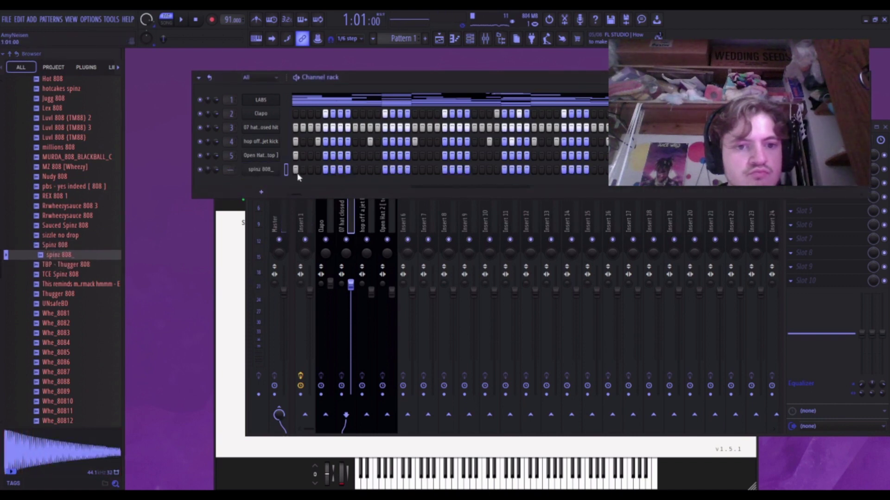
{"action": "key", "text": "space"}
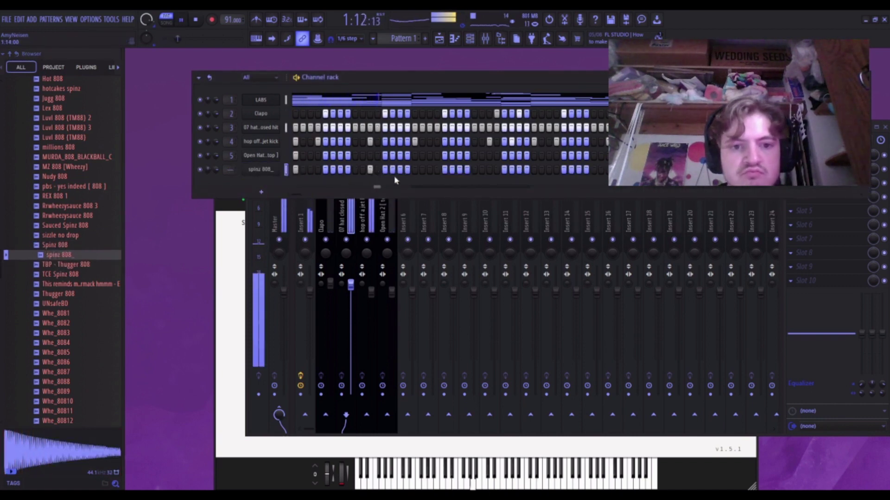
Move the spinz 808_ hits off step 11 and place hits on steps 17, 27 and 33, checking them against the loop.
{"action": "key", "text": "space"}
{"action": "right_click", "coordinate": [368, 170]}
{"action": "key", "text": "space"}
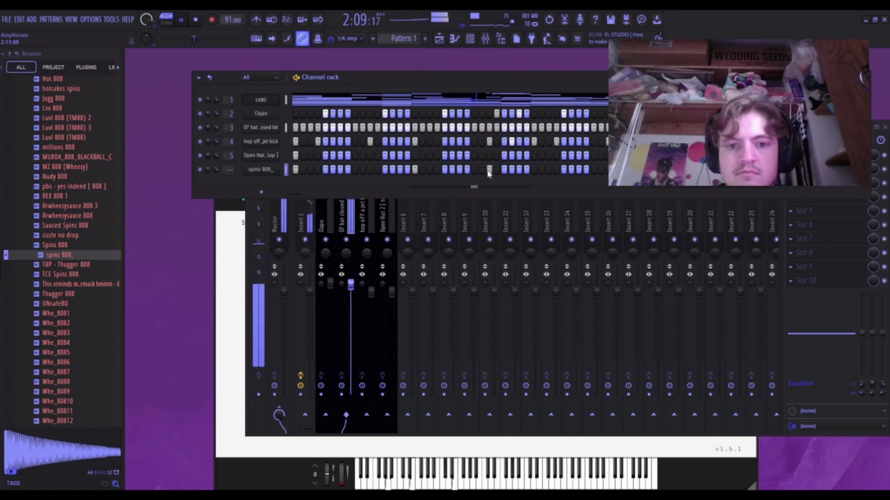
{"action": "left_click", "coordinate": [534, 169]}
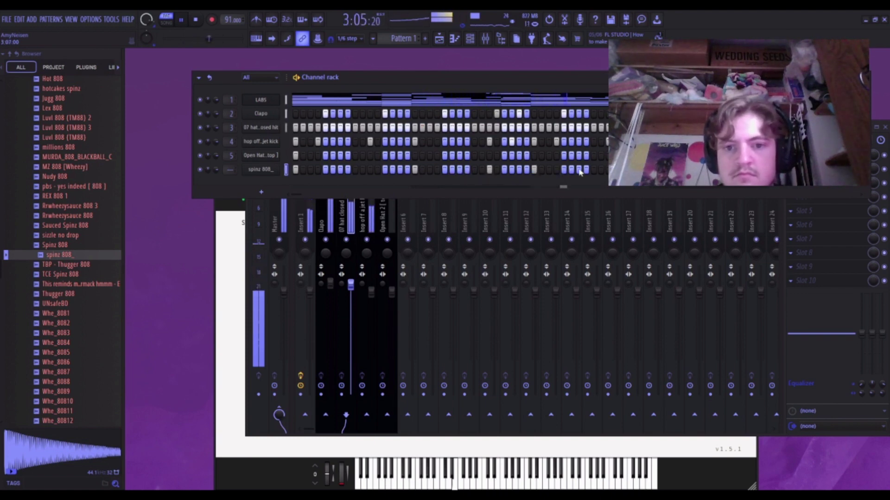
{"action": "key", "text": "space"}
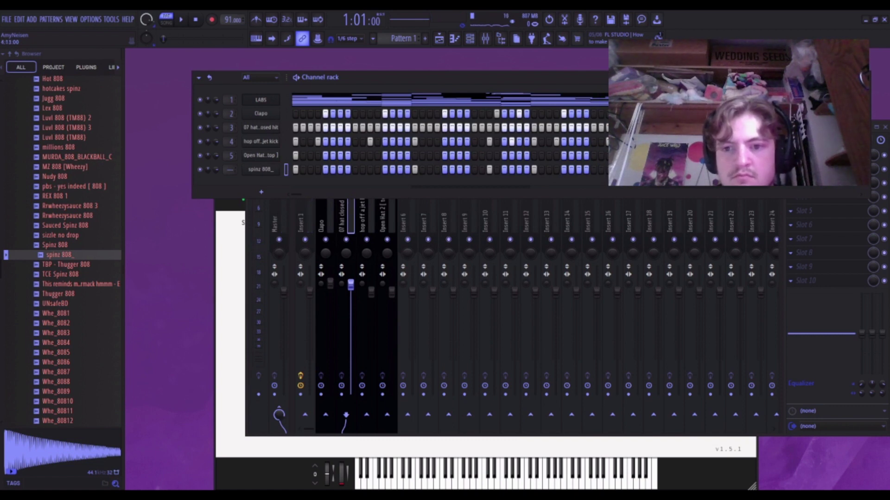
{"action": "key", "text": "space"}
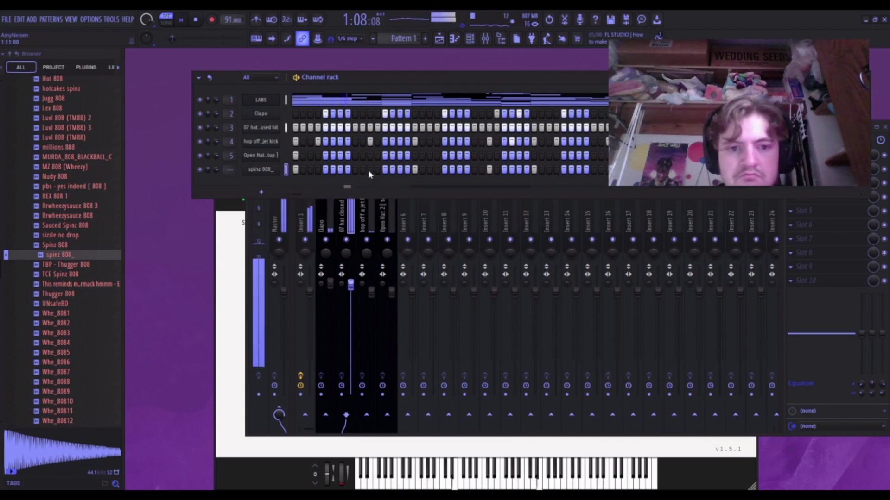
{"action": "key", "text": "space"}
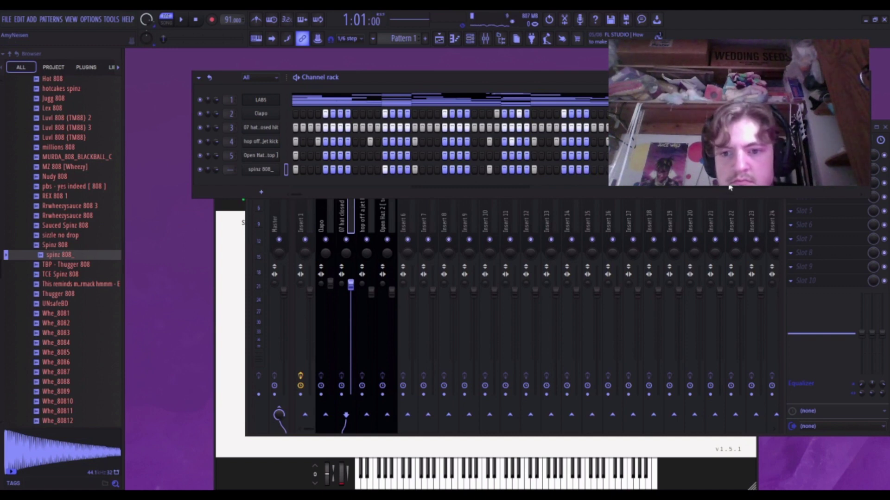
Open the spinz 808_ notes in the piano roll and transpose them all down two octaves.
{"action": "left_click", "coordinate": [454, 38]}
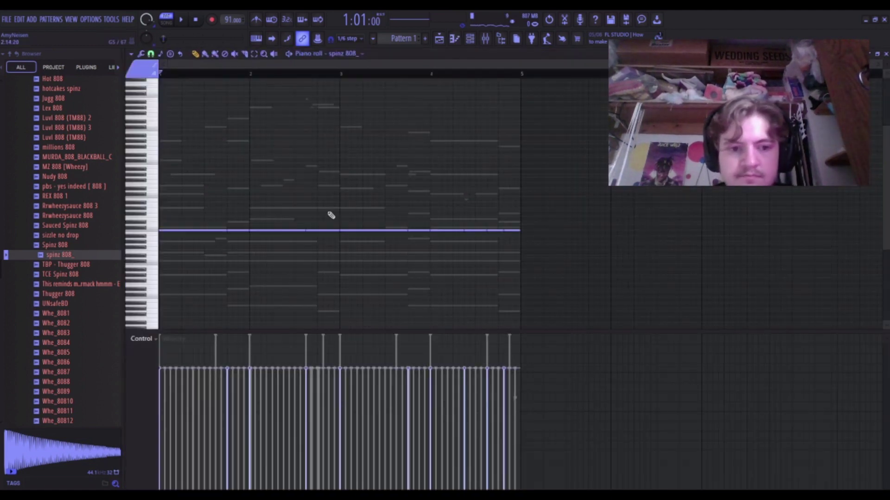
{"action": "scroll", "coordinate": [330, 216], "scroll_direction": "down", "scroll_amount": 1}
{"action": "key", "text": "ctrl+Down"}
{"action": "key", "text": "ctrl+Down"}
{"action": "scroll", "coordinate": [331, 215], "scroll_direction": "down", "scroll_amount": 2}
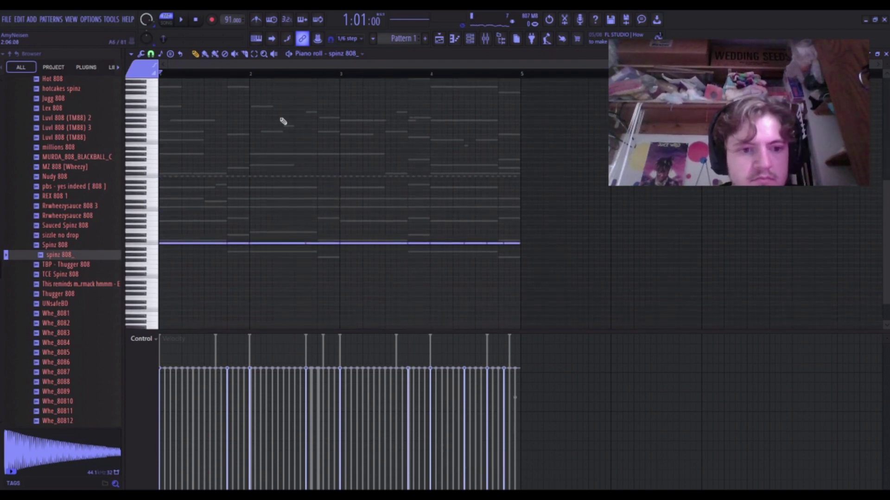
Raise all the 808 notes a semitone, and lower individual notes in bars 1, 2 and 4 to follow the LABS bass line.
{"action": "key", "text": "Up"}
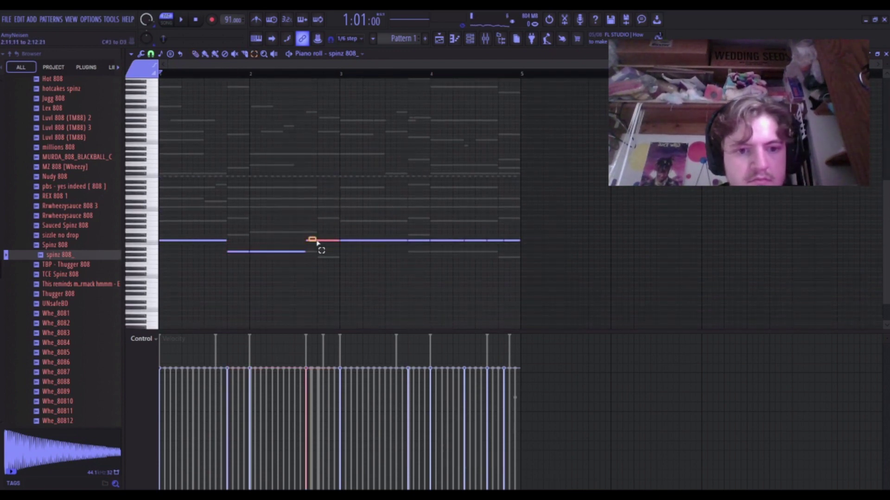
{"action": "left_click_drag", "start_coordinate": [420, 235], "coordinate": [493, 264]}
{"action": "key", "text": "shift+Down"}
{"action": "scroll", "coordinate": [494, 263], "scroll_direction": "down", "scroll_amount": 1}
{"action": "left_click_drag", "start_coordinate": [512, 210], "coordinate": [517, 256]}
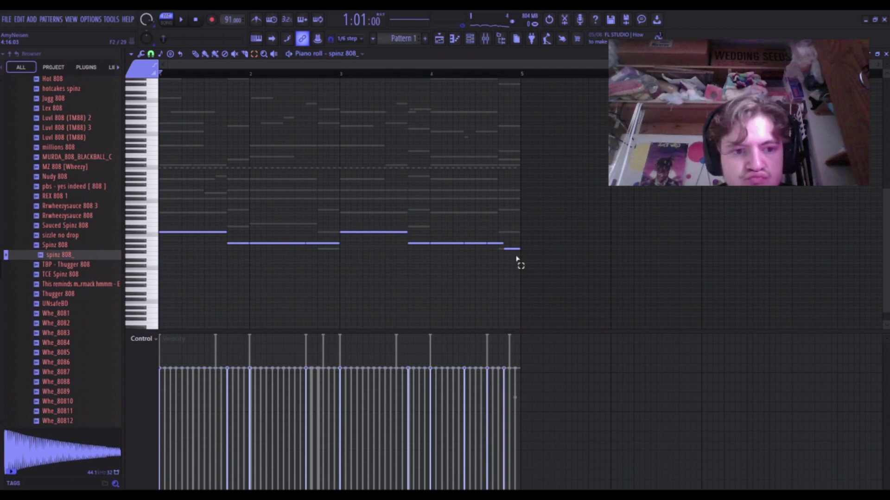
Raise the whole 808 line two octaves, and the beat-four notes in bars 1 and 3 another octave during playback.
{"action": "key", "text": "ctrl+Up"}
{"action": "key", "text": "space"}
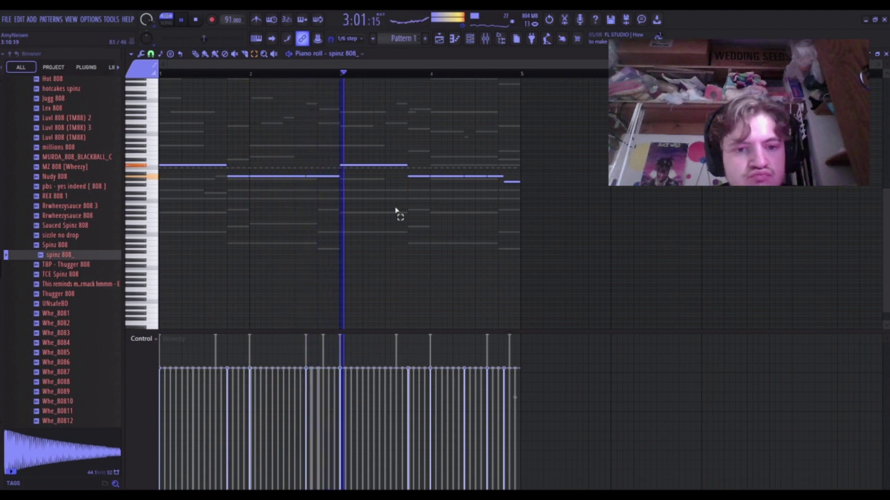
{"action": "left_click", "coordinate": [416, 177]}
{"action": "key", "text": "ctrl+Up"}
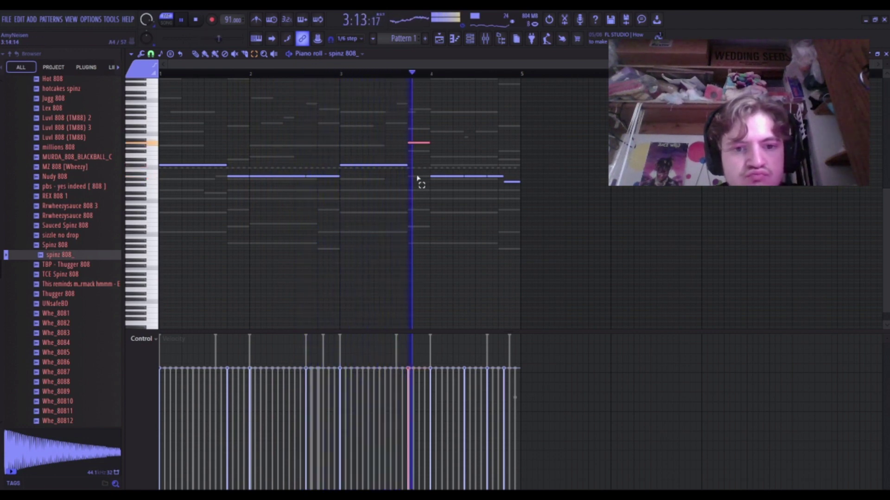
{"action": "left_click", "coordinate": [236, 177]}
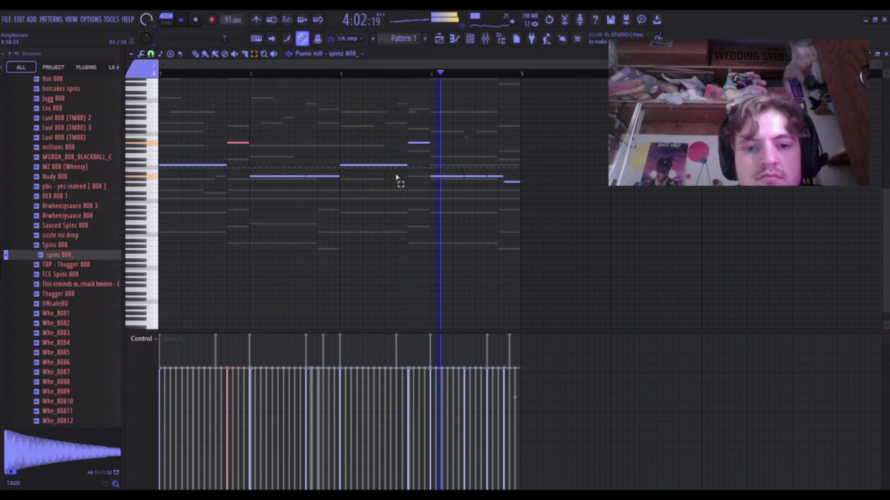
Simplify the 808 line in bar 4 by removing one mid-bar note and starting the last note slightly later, and play the loop.
{"action": "key", "text": "space"}
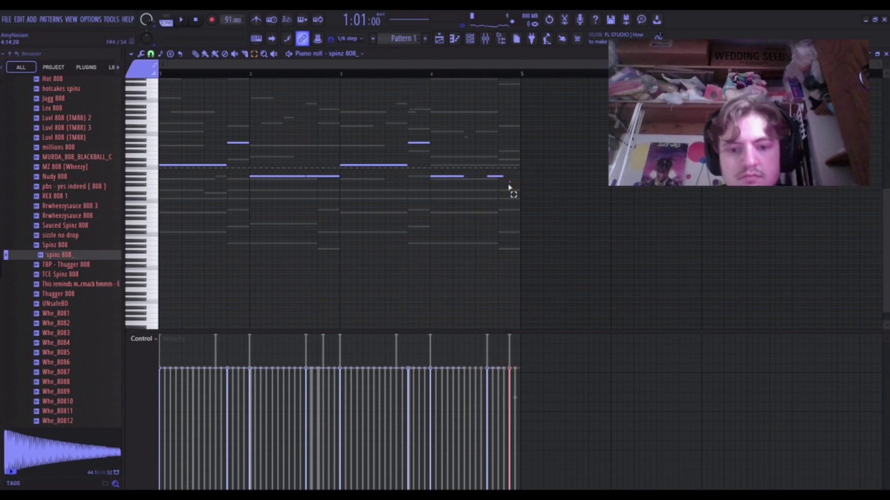
{"action": "key", "text": "space"}
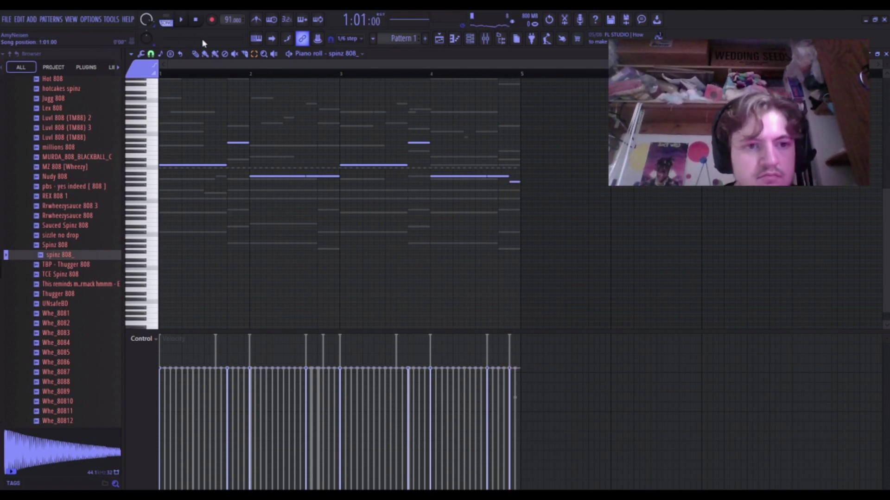
{"action": "key", "text": "space"}
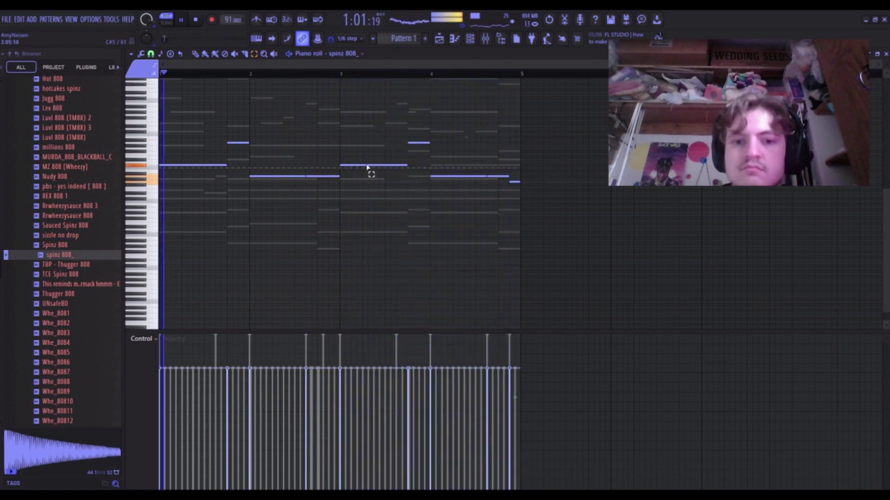
Raise the velocity of all 808 notes to maximum, and route the spinz 808_ channel to mixer track 6.
{"action": "left_click", "coordinate": [470, 39]}
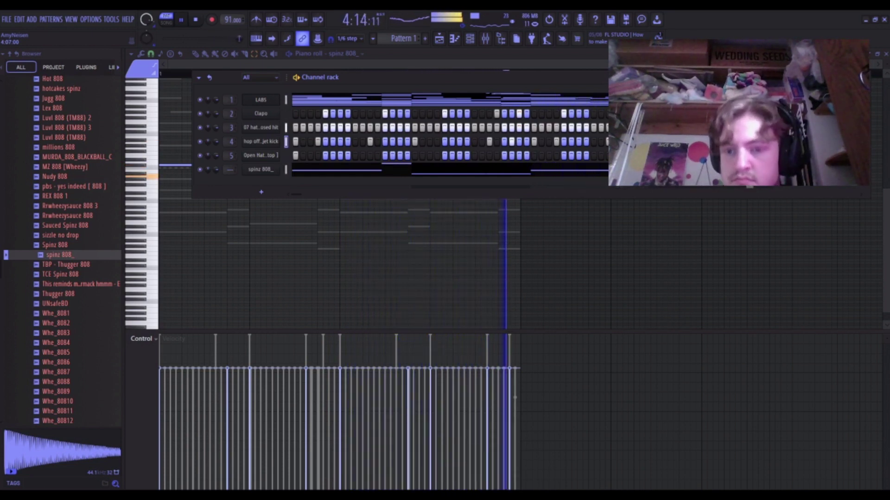
{"action": "key", "text": "F6"}
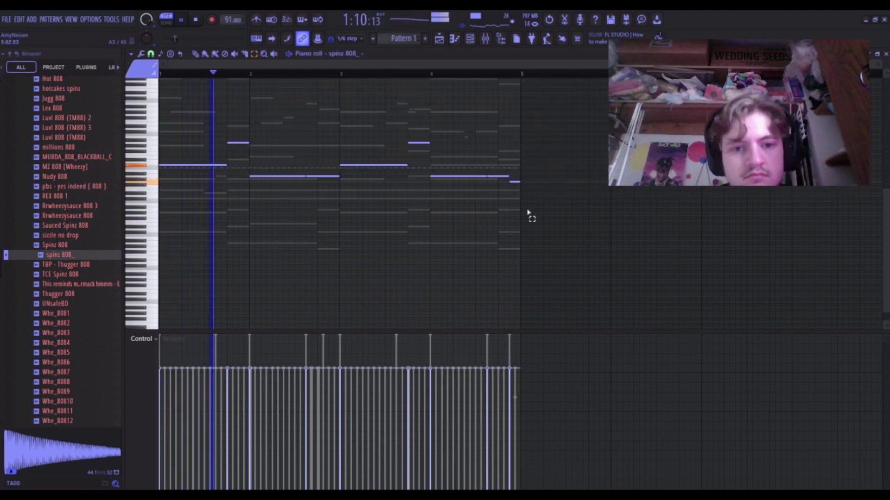
{"action": "left_click", "coordinate": [196, 53]}
{"action": "left_click_drag", "start_coordinate": [162, 343], "coordinate": [533, 204]}
{"action": "left_click", "coordinate": [885, 54]}
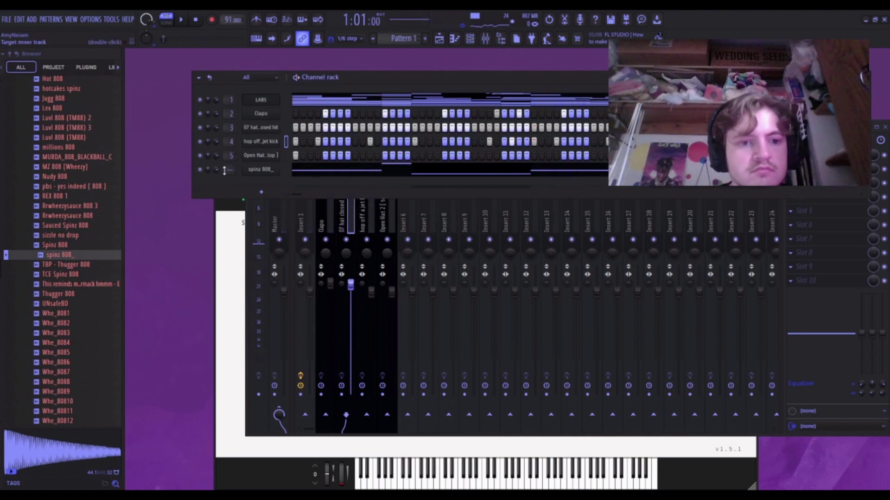
{"action": "left_click_drag", "start_coordinate": [224, 171], "coordinate": [224, 160]}
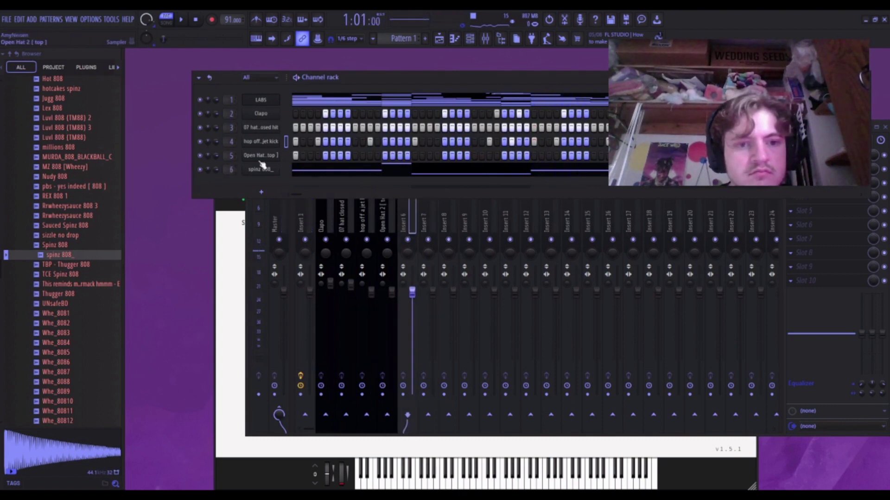
Try a fast roll with falling velocities on the third 07 hat closed hit note of bar 1, and listen to it.
{"action": "left_click", "coordinate": [454, 39]}
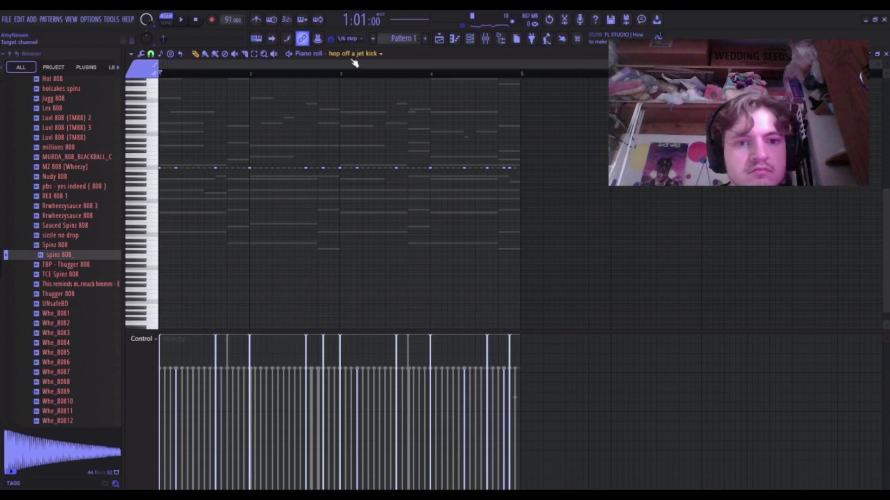
{"action": "right_click", "coordinate": [334, 169]}
{"action": "right_click", "coordinate": [335, 169]}
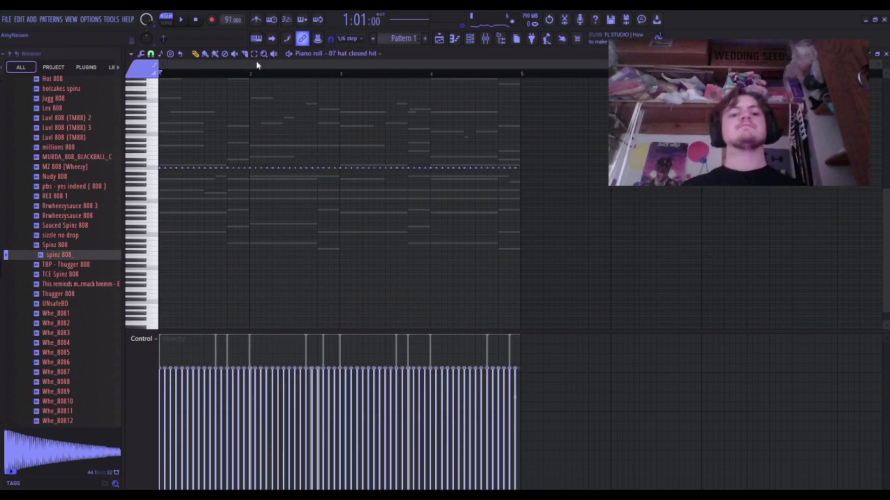
{"action": "scroll", "coordinate": [167, 181], "scroll_direction": "up", "scroll_amount": 4, "text": "ctrl"}
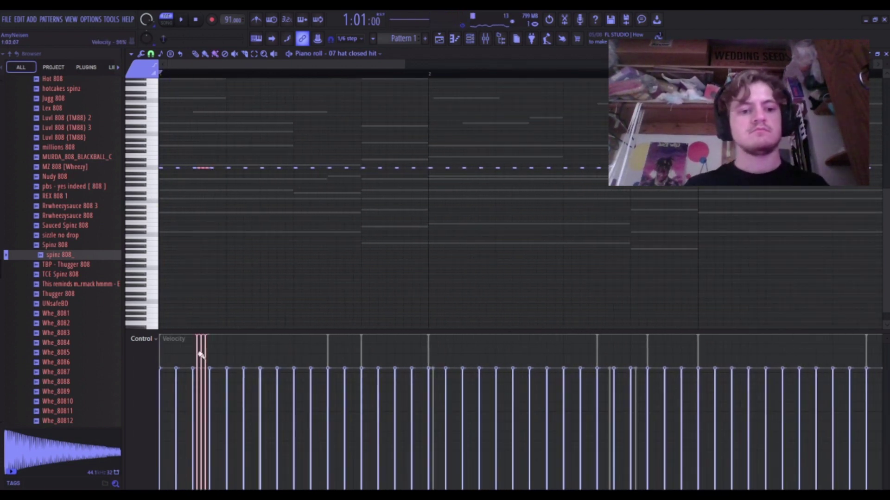
{"action": "left_click_drag", "start_coordinate": [205, 392], "coordinate": [208, 404]}
{"action": "key", "text": "space"}
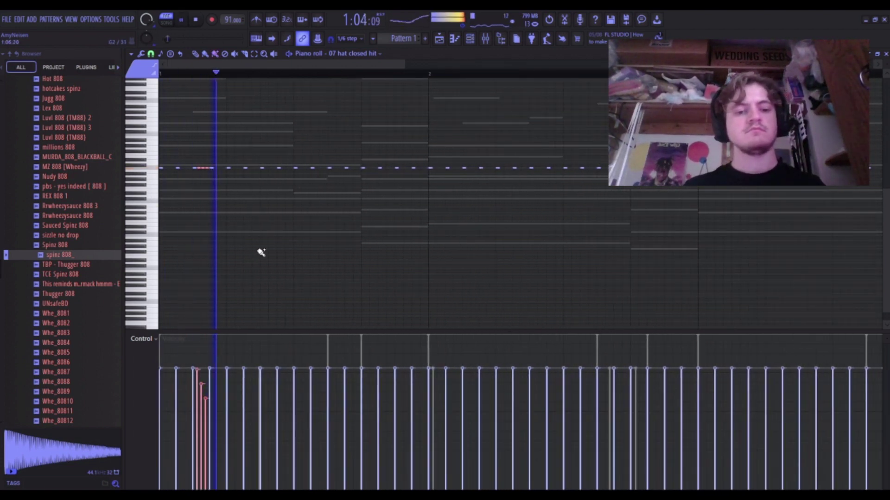
{"action": "key", "text": "space"}
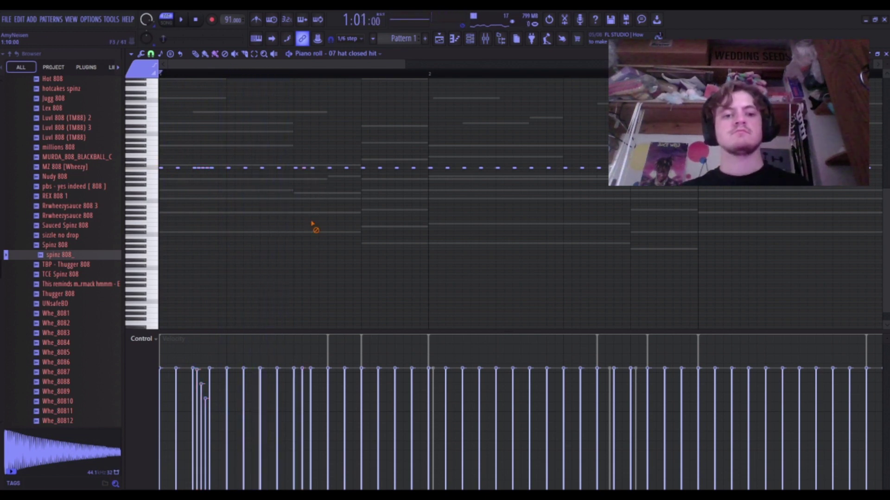
Try more closed-hat rolls in the second half of bar 1, including a pitched-up one, and remove all the rolls.
{"action": "key", "text": "space"}
{"action": "left_click", "coordinate": [302, 390]}
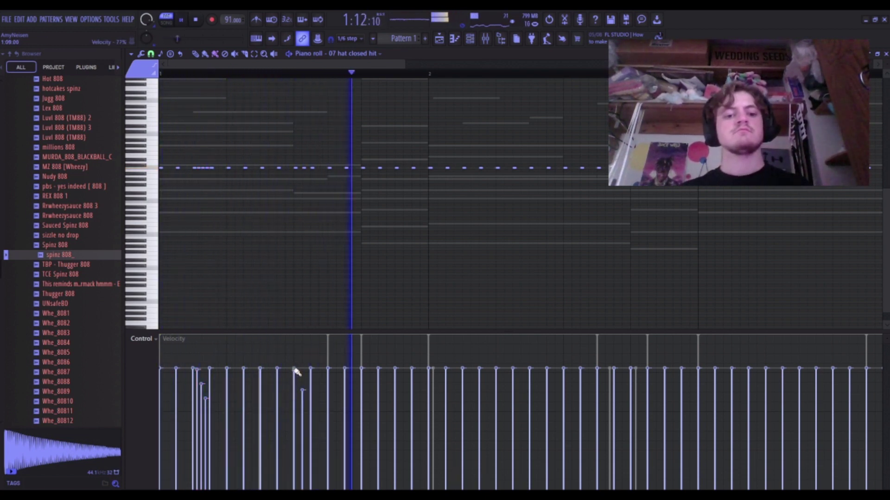
{"action": "key", "text": "space"}
{"action": "key", "text": "space"}
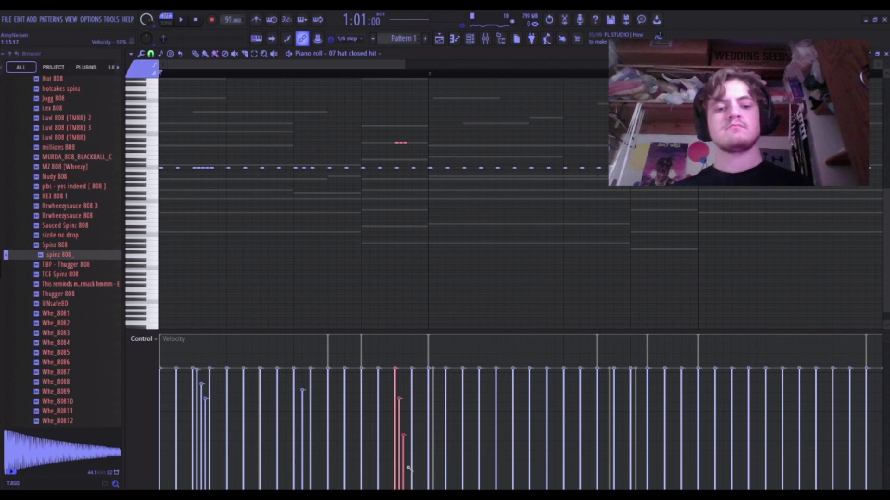
{"action": "key", "text": "space"}
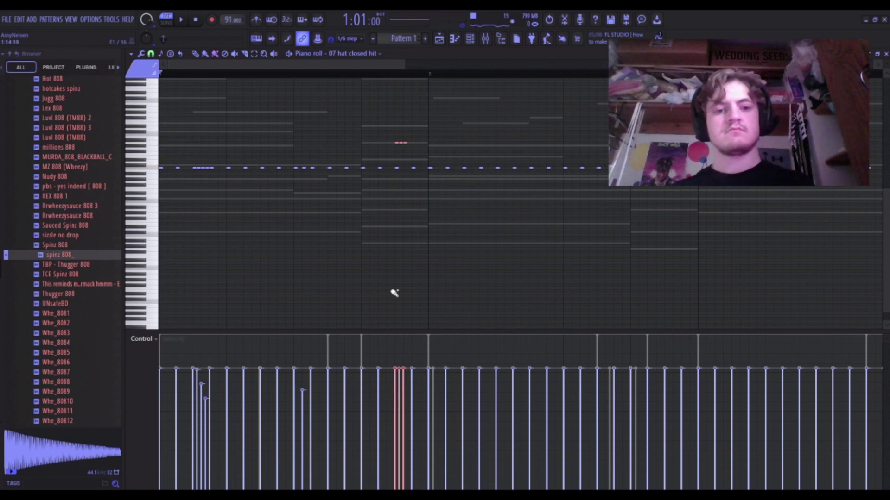
{"action": "key", "text": "Delete"}
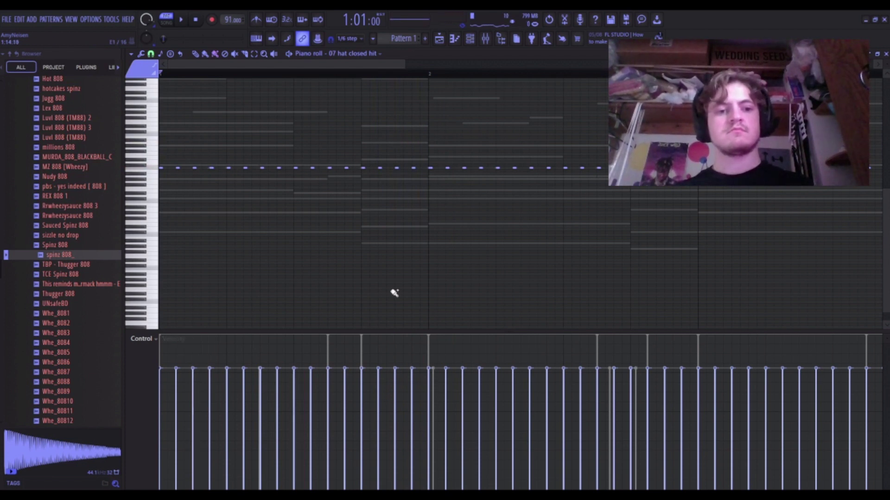
Close the piano roll, and send the hop off a jet kick mixer track to Insert 6 while keeping its Master routing.
{"action": "left_click", "coordinate": [877, 54]}
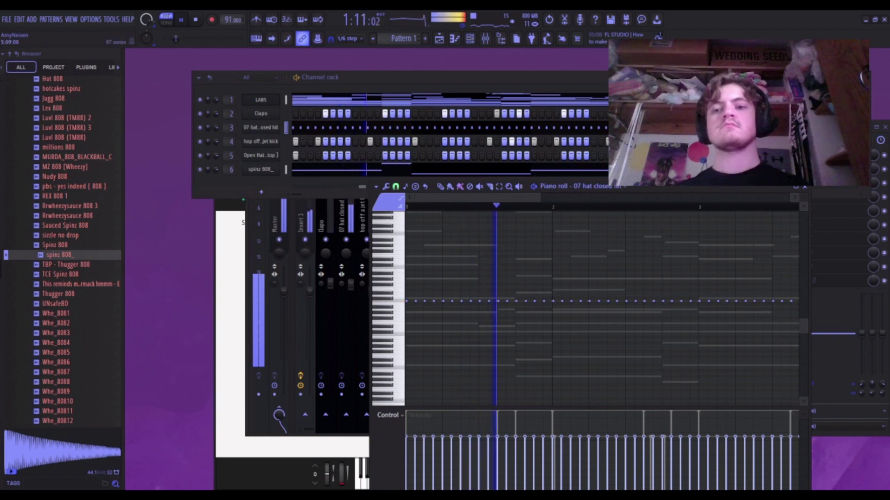
{"action": "left_click", "coordinate": [804, 187]}
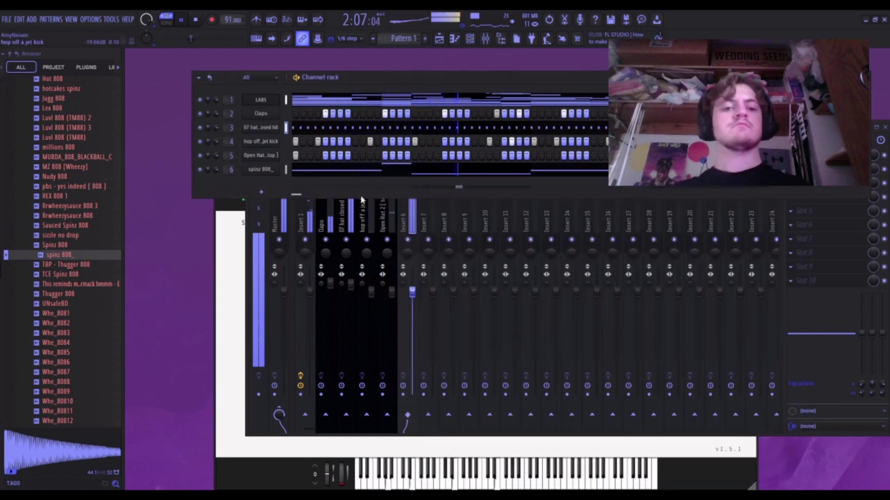
{"action": "left_click", "coordinate": [402, 227]}
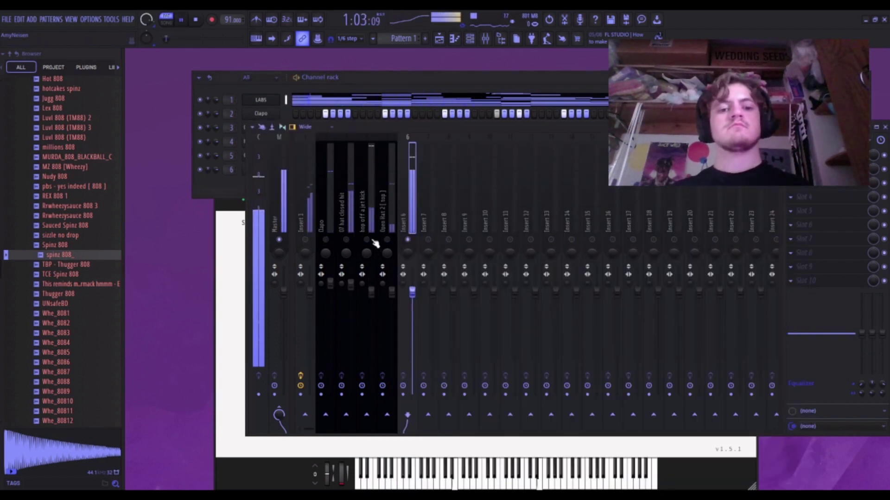
{"action": "left_click", "coordinate": [366, 227]}
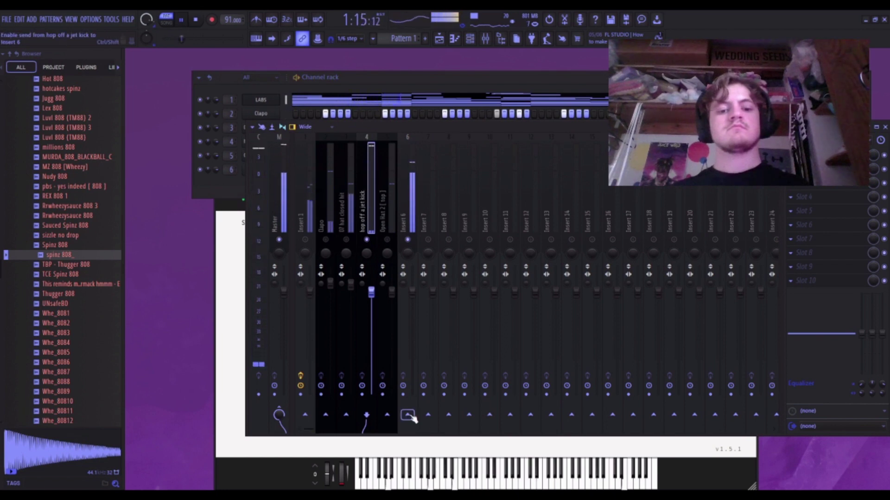
{"action": "left_click", "coordinate": [407, 415]}
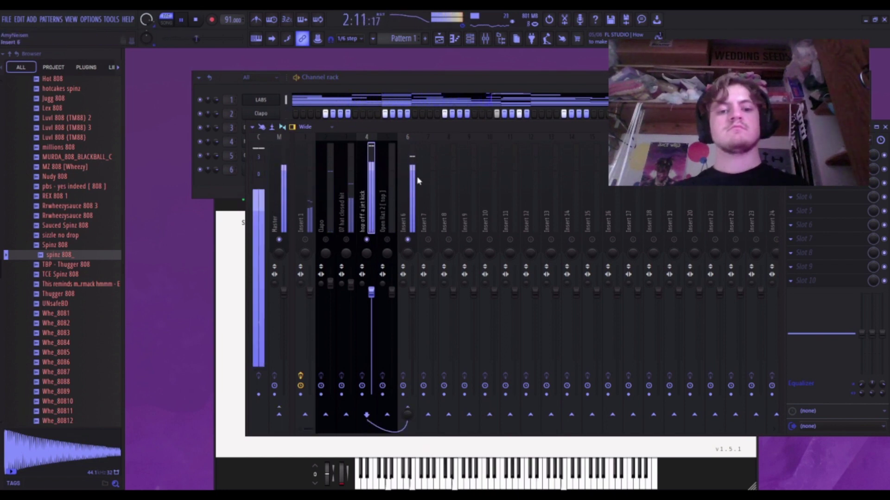
{"action": "left_click", "coordinate": [549, 20]}
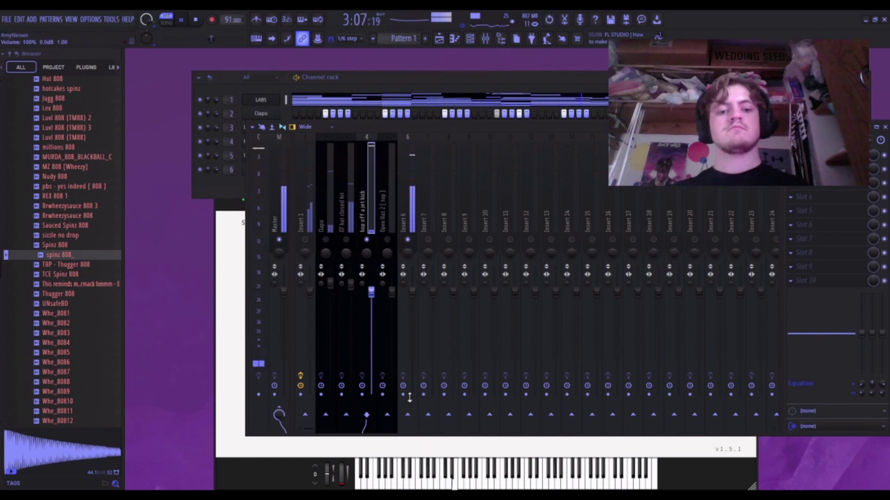
{"action": "left_click", "coordinate": [409, 416]}
{"action": "left_click", "coordinate": [242, 183]}
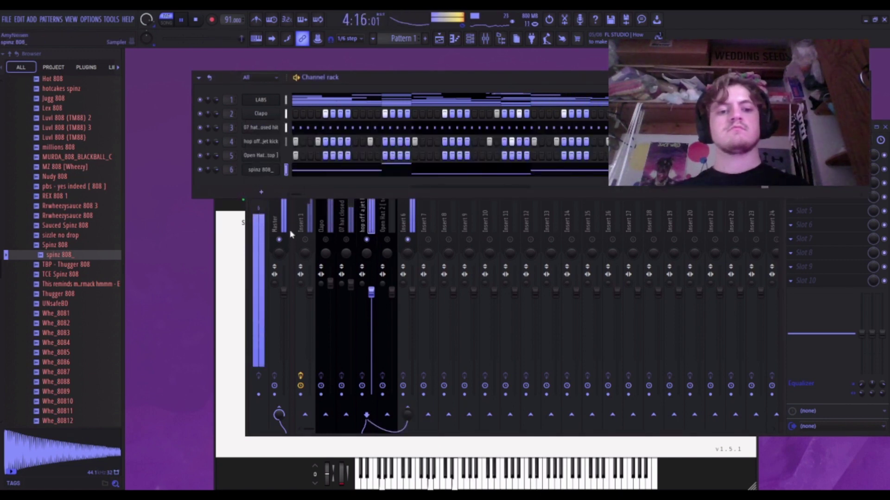
Shape the spinz 808_ channel's volume envelope with maximum hold, no decay and 0% sustain.
{"action": "left_click", "coordinate": [257, 169]}
{"action": "left_click", "coordinate": [161, 113]}
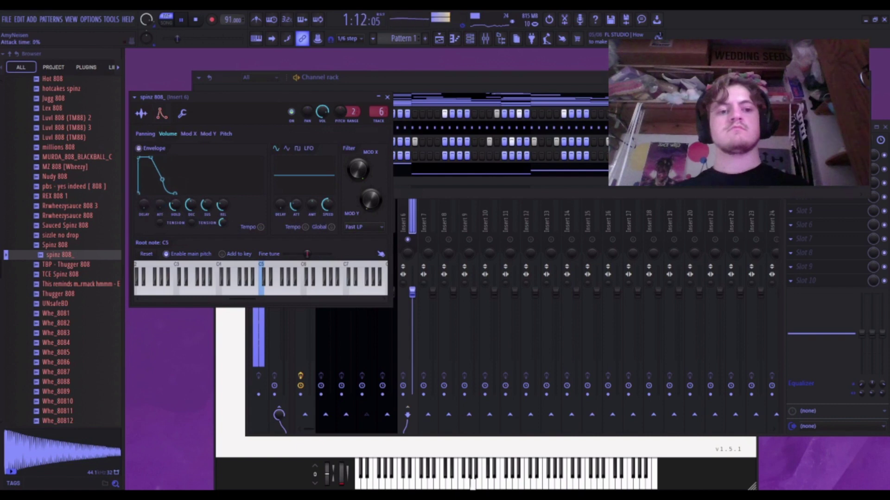
{"action": "left_click_drag", "start_coordinate": [175, 205], "coordinate": [174, 204]}
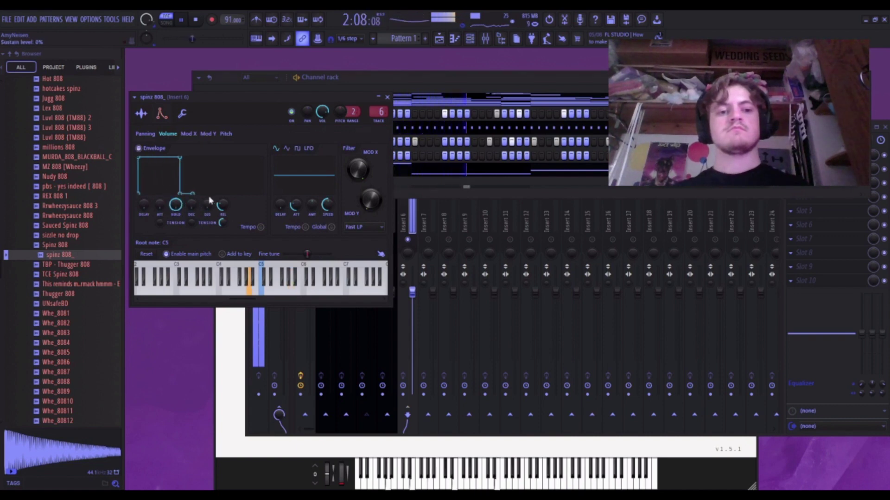
{"action": "left_click", "coordinate": [384, 98]}
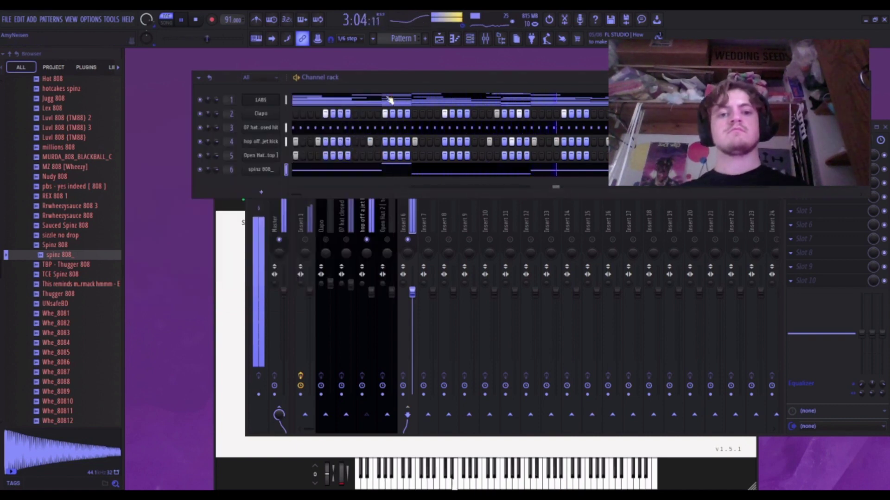
Load a Fruity Limiter on the Insert 6 mixer track.
{"action": "left_click", "coordinate": [366, 213]}
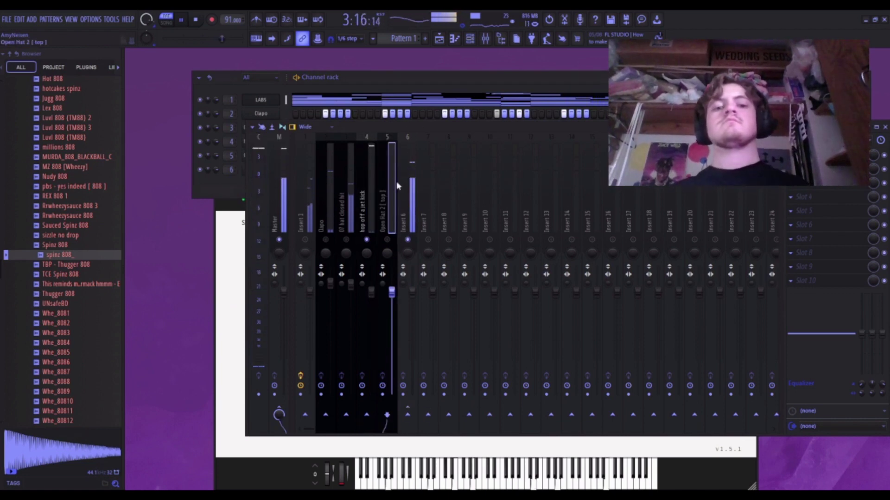
{"action": "left_click", "coordinate": [408, 180]}
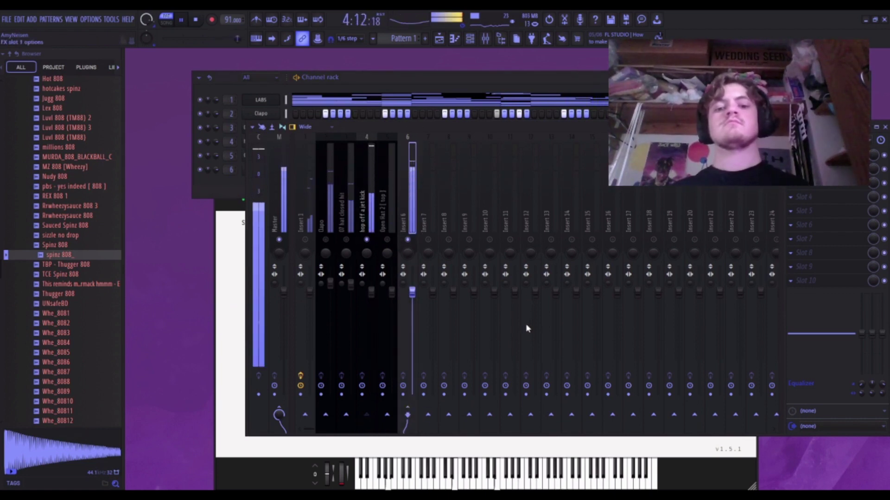
{"action": "left_click", "coordinate": [511, 272]}
{"action": "left_click", "coordinate": [548, 20]}
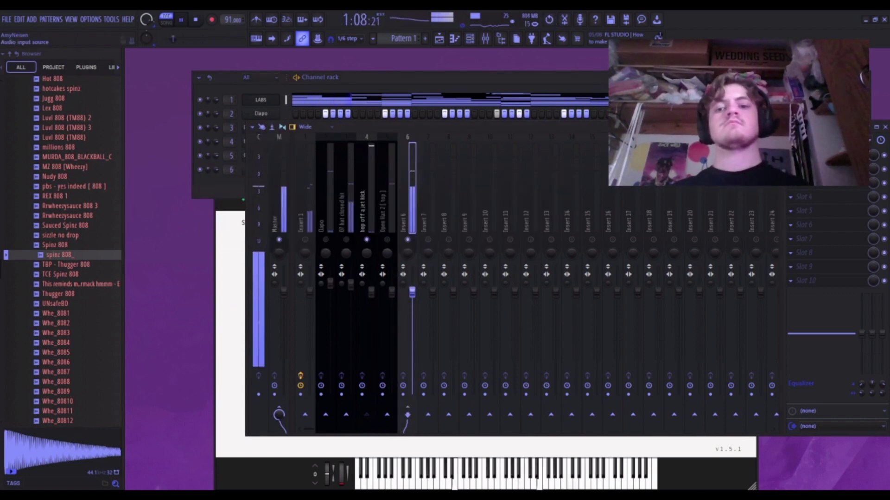
{"action": "left_click", "coordinate": [539, 263]}
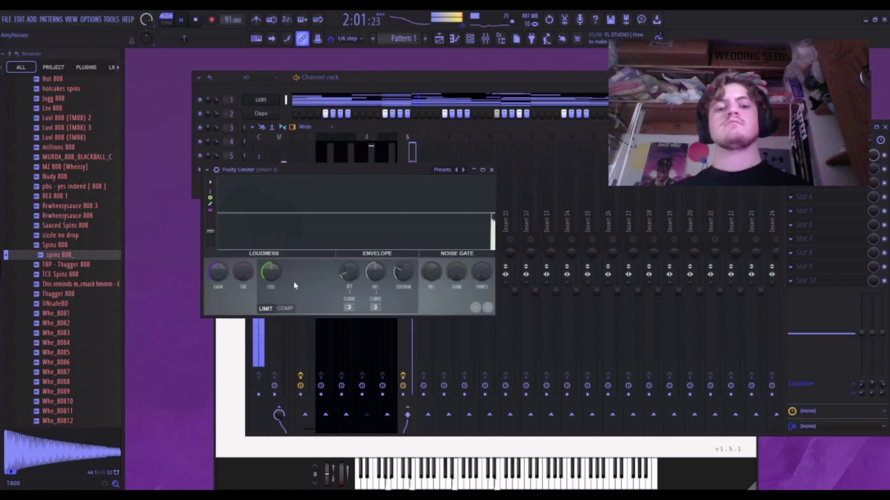
Set the limiter to compressor mode with sidechain input 1, raise the ratio and lower the threshold to about -19.9 dB.
{"action": "left_click", "coordinate": [284, 308]}
{"action": "left_click_drag", "start_coordinate": [376, 308], "coordinate": [374, 290]}
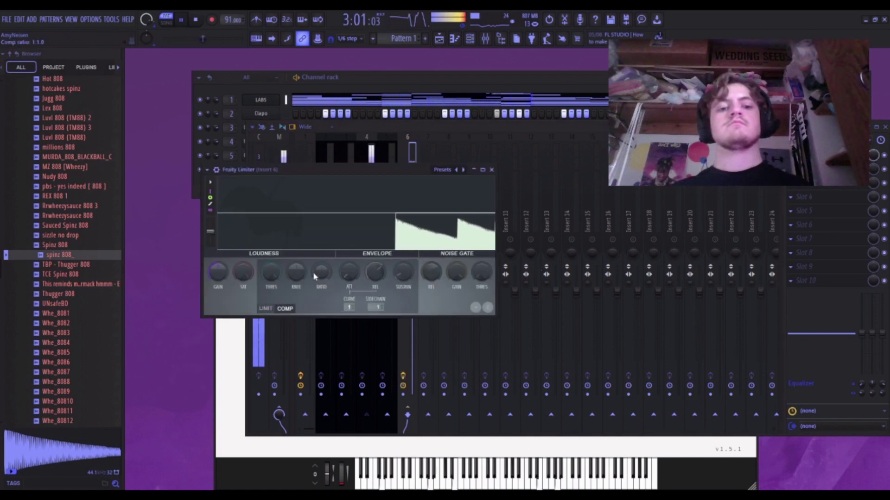
{"action": "left_click_drag", "start_coordinate": [271, 272], "coordinate": [322, 280]}
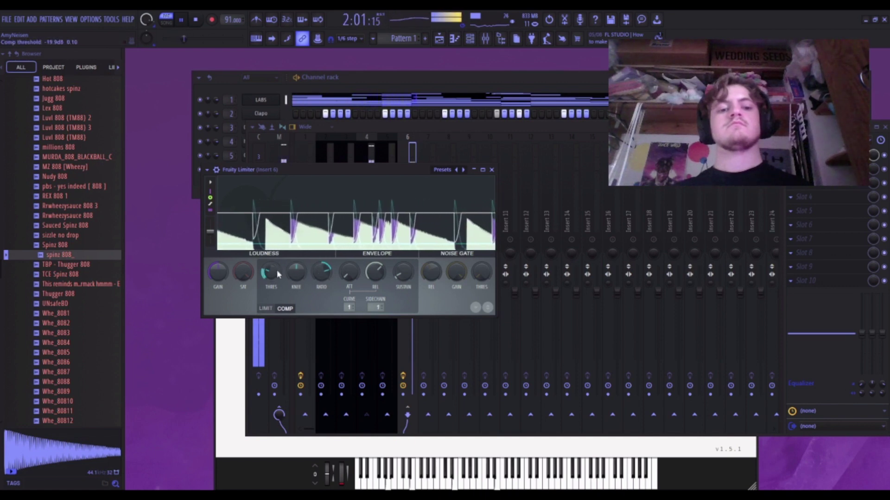
{"action": "left_click", "coordinate": [492, 170]}
{"action": "key", "text": "space"}
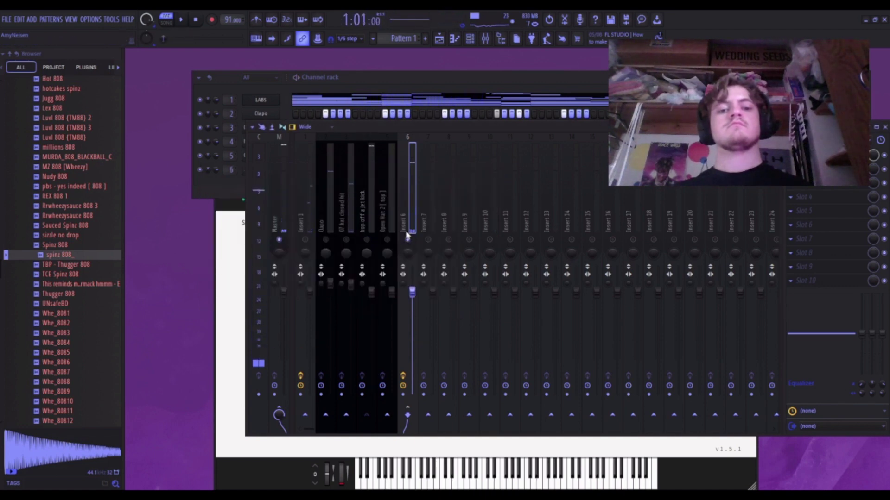
Bring in mixer track 1, the claps and the closed hat in turn, raising track 1 to about 110% and the closed hat to 113%.
{"action": "key", "text": "space"}
{"action": "left_click", "coordinate": [299, 210]}
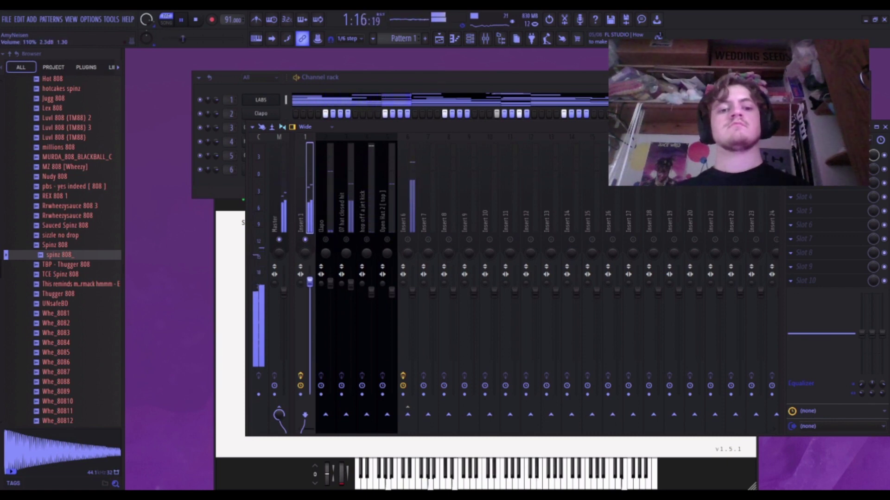
{"action": "left_click", "coordinate": [328, 245]}
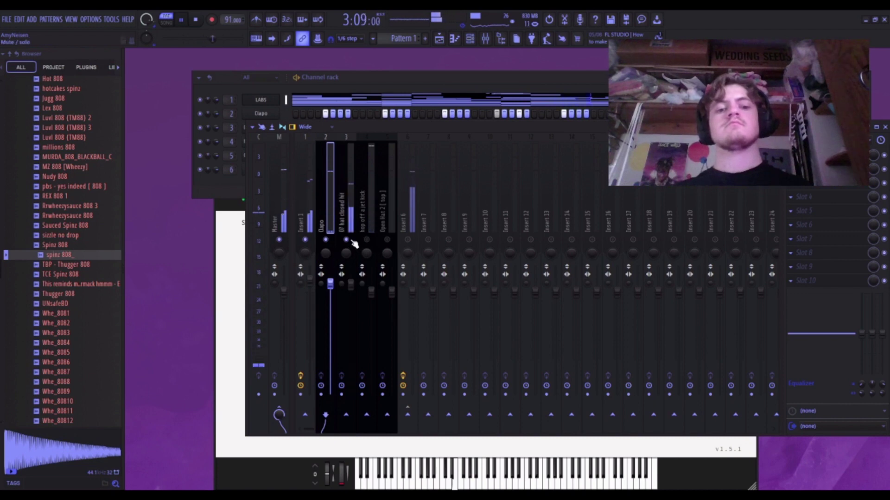
{"action": "left_click", "coordinate": [351, 283]}
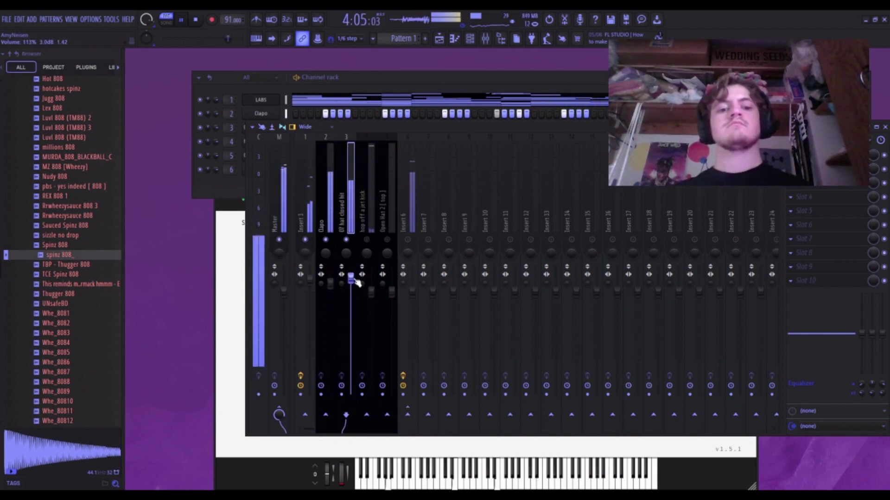
{"action": "left_click_drag", "start_coordinate": [351, 283], "coordinate": [354, 280]}
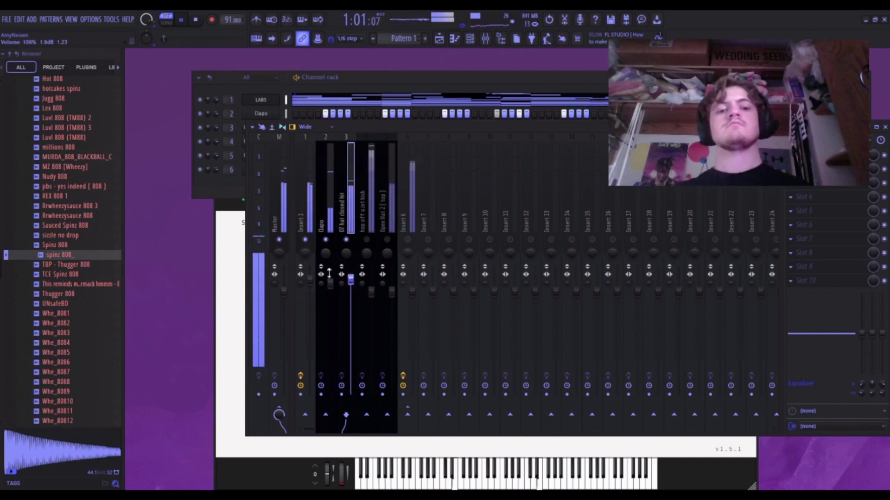
Bring the kick and open hat back in, slightly raise the open hat and Insert 6 volumes, and adjust Insert 6's panning.
{"action": "left_click", "coordinate": [334, 215]}
{"action": "left_click", "coordinate": [369, 212]}
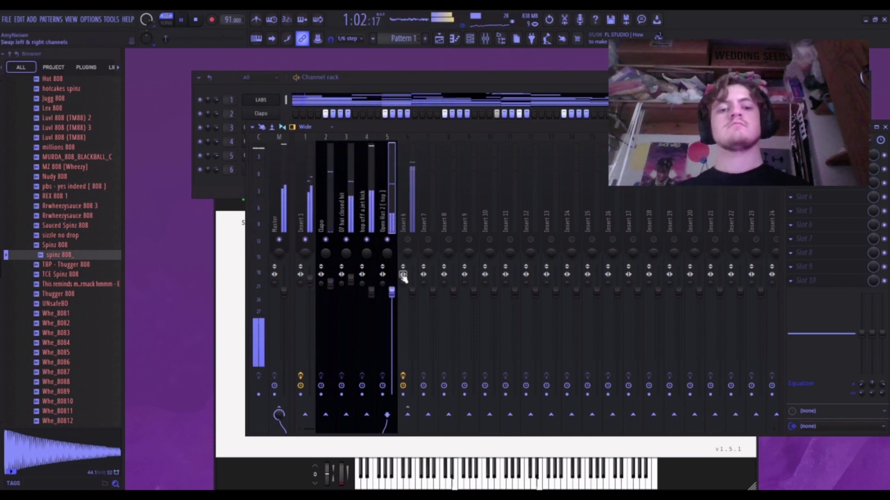
{"action": "left_click_drag", "start_coordinate": [391, 292], "coordinate": [391, 286]}
{"action": "left_click", "coordinate": [407, 216]}
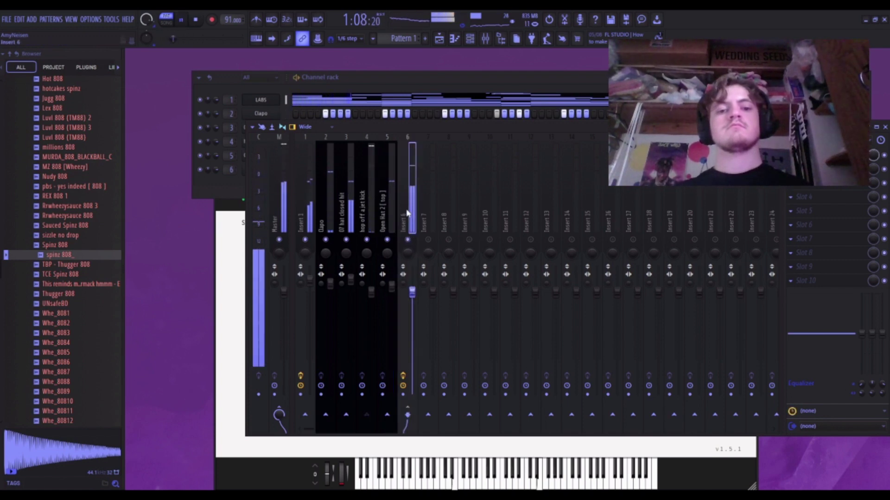
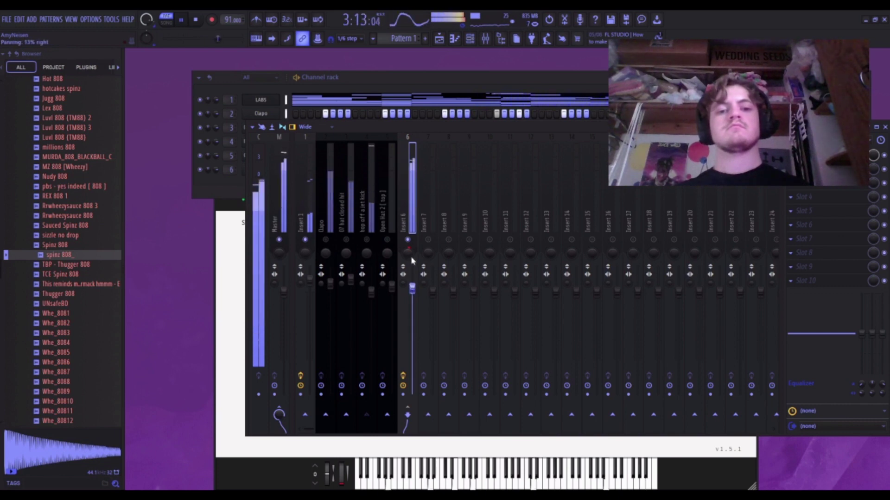
{"action": "left_click_drag", "start_coordinate": [410, 257], "coordinate": [409, 251]}
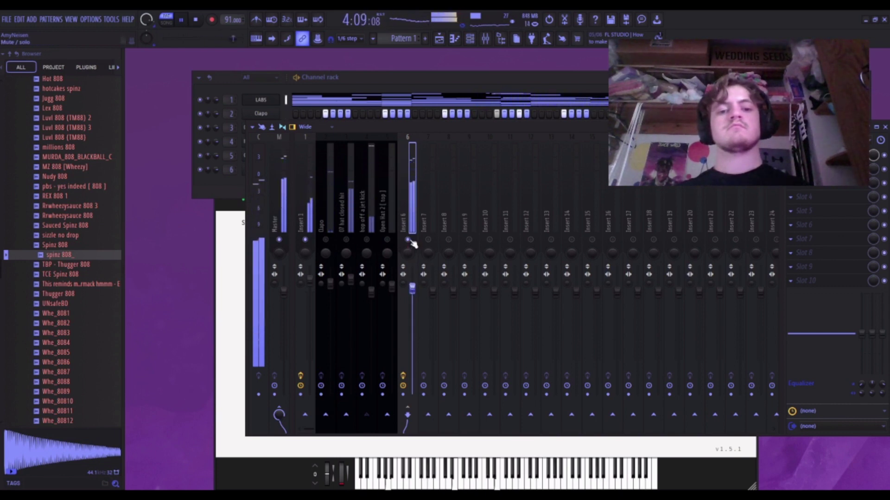
On the Master track, boost the high shelf by about 2 dB and load Fruity Parametric EQ 2 with the 20Hz - 18kHz cut preset.
{"action": "left_click", "coordinate": [288, 214]}
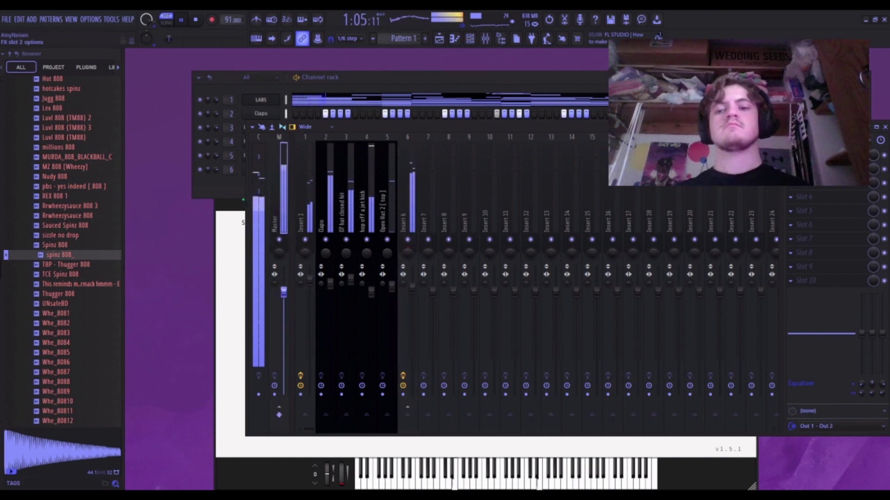
{"action": "left_click_drag", "start_coordinate": [882, 345], "coordinate": [882, 340]}
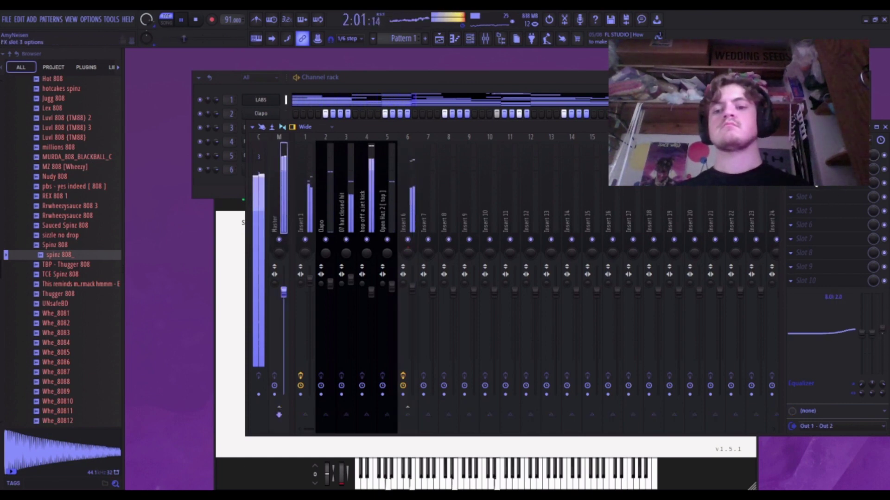
{"action": "left_click", "coordinate": [534, 445]}
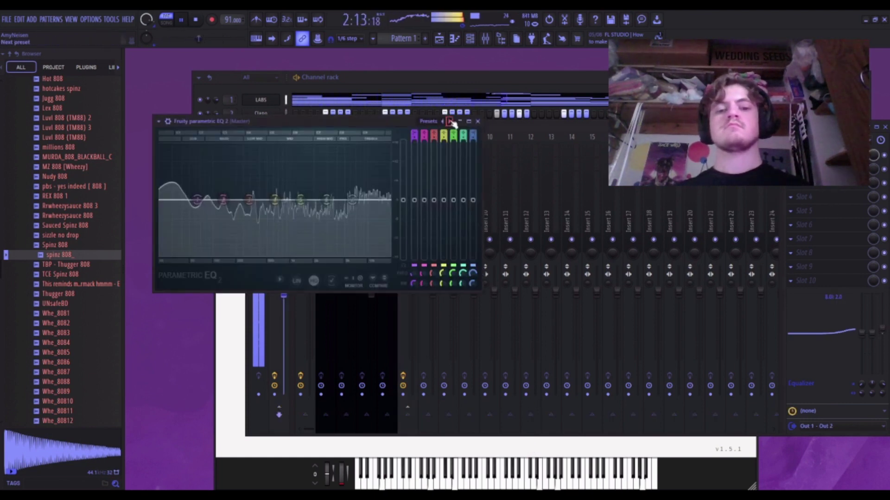
{"action": "left_click", "coordinate": [449, 121]}
{"action": "left_click", "coordinate": [450, 121]}
{"action": "left_click", "coordinate": [449, 121]}
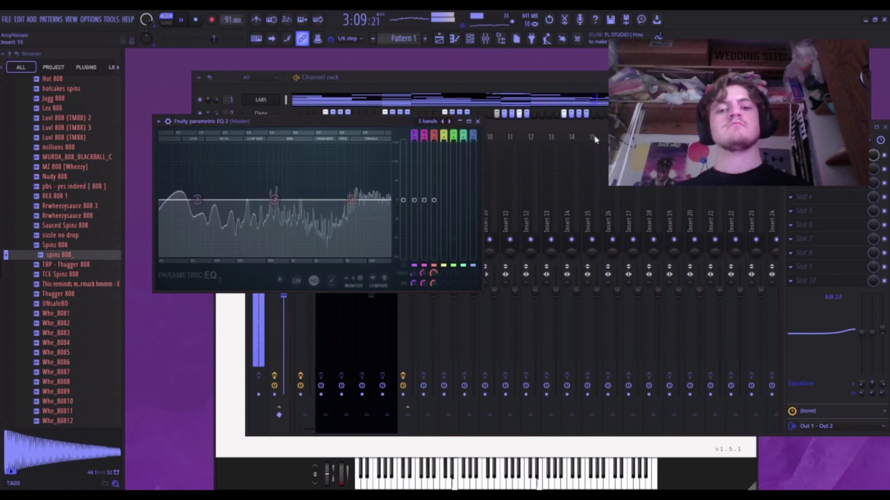
{"action": "left_click", "coordinate": [449, 121]}
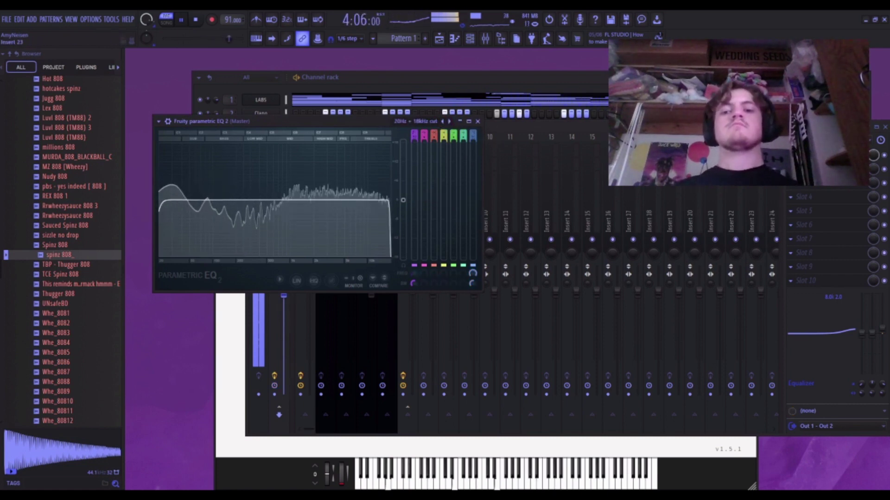
Add a Fruity Soft Clipper with adjusted threshold and another effect in slot 3 to the Master, and set its high shelf to 0.8 dB.
{"action": "left_click", "coordinate": [790, 169]}
{"action": "left_click", "coordinate": [509, 213]}
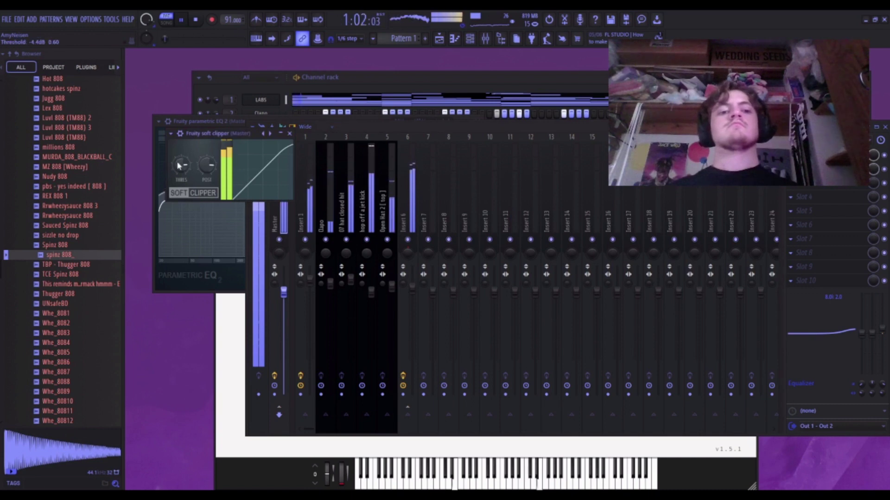
{"action": "left_click", "coordinate": [791, 183]}
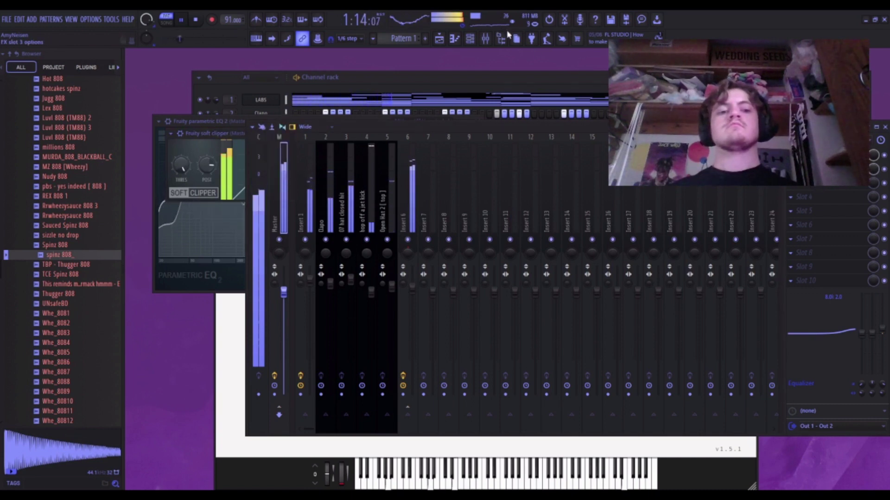
{"action": "left_click", "coordinate": [511, 36]}
{"action": "left_click", "coordinate": [225, 141]}
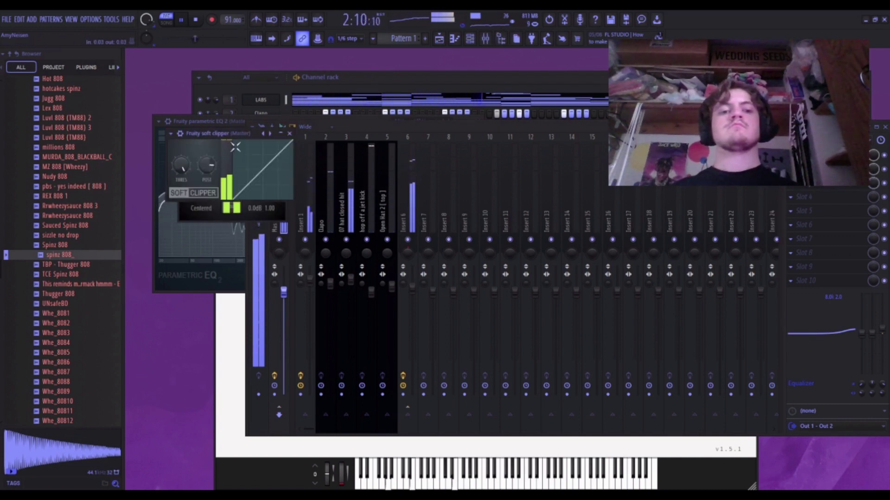
{"action": "left_click_drag", "start_coordinate": [882, 330], "coordinate": [885, 335]}
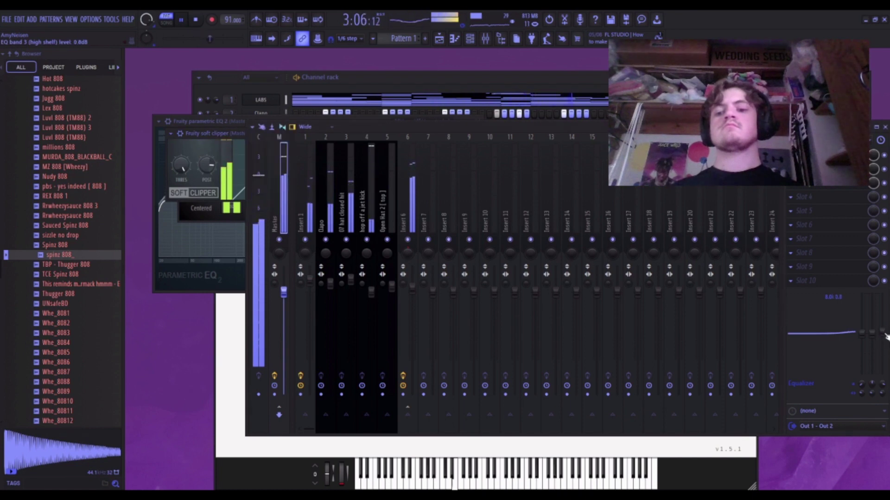
Split Pattern 1 by channel in the playlist, and place the six resulting patterns on tracks 1 to 6 from bar 1.
{"action": "key", "text": "F5"}
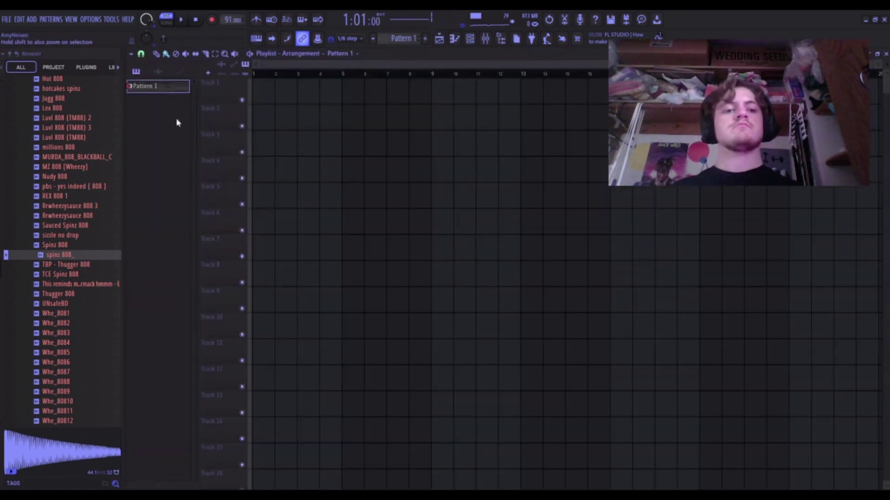
{"action": "left_click", "coordinate": [198, 238]}
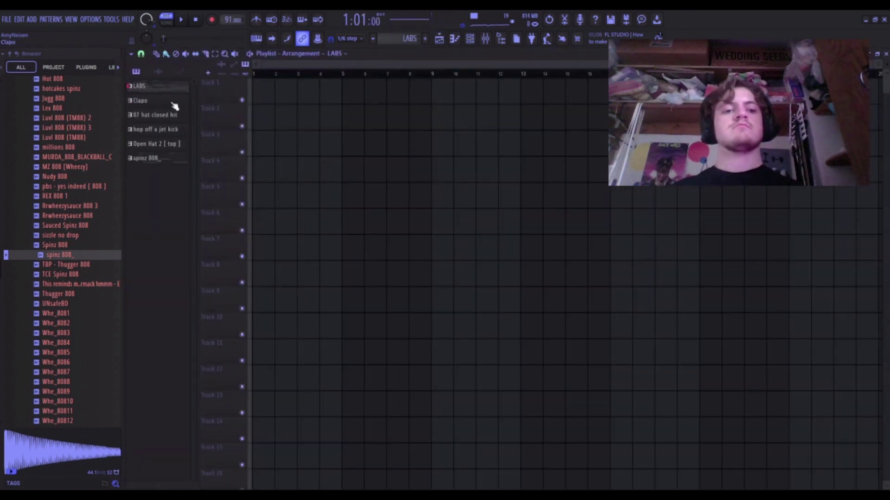
{"action": "left_click", "coordinate": [167, 161]}
{"action": "left_click_drag", "start_coordinate": [264, 97], "coordinate": [257, 94]}
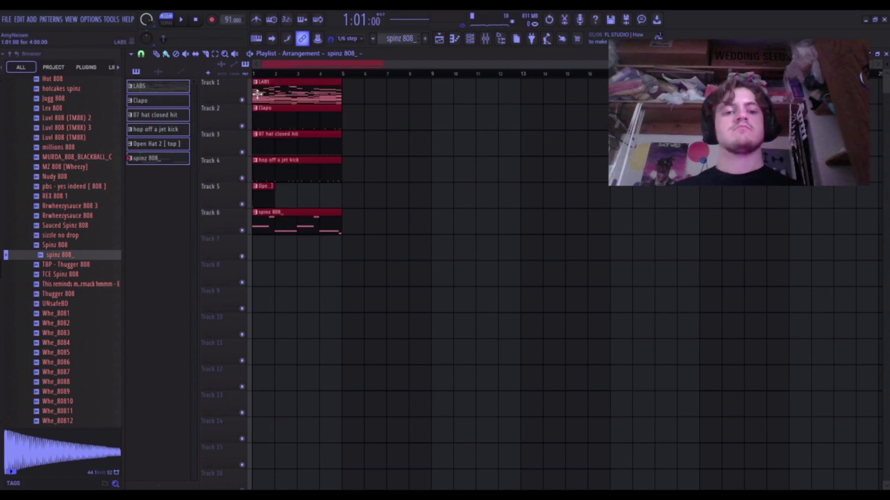
Duplicate the four-bar block of clips ten times along the playlist.
{"action": "key", "text": "ctrl+b"}
{"action": "key", "text": "ctrl+b"}
{"action": "key", "text": "ctrl+b"}
{"action": "key", "text": "ctrl+b"}
{"action": "key", "text": "ctrl+b"}
{"action": "key", "text": "ctrl+b"}
{"action": "key", "text": "ctrl+b"}
{"action": "key", "text": "ctrl+b"}
{"action": "key", "text": "ctrl+b"}
{"action": "key", "text": "ctrl+b"}
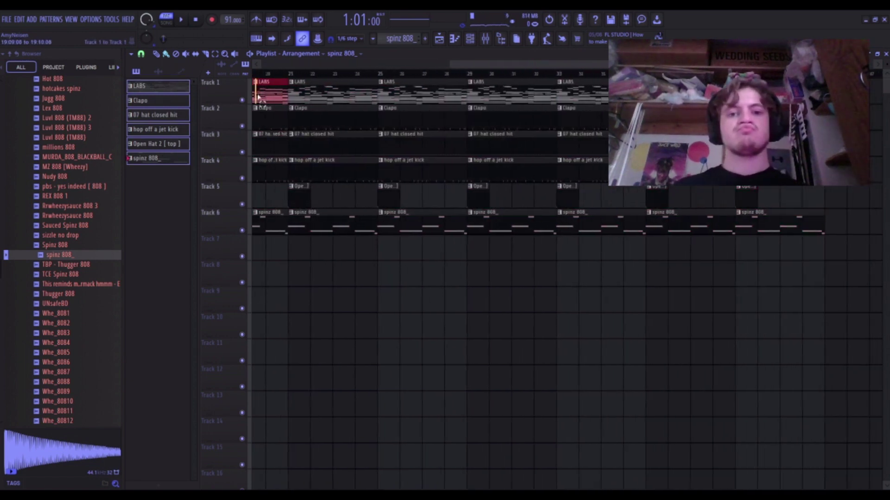
{"action": "scroll", "coordinate": [257, 94], "scroll_direction": "down", "scroll_amount": 3}
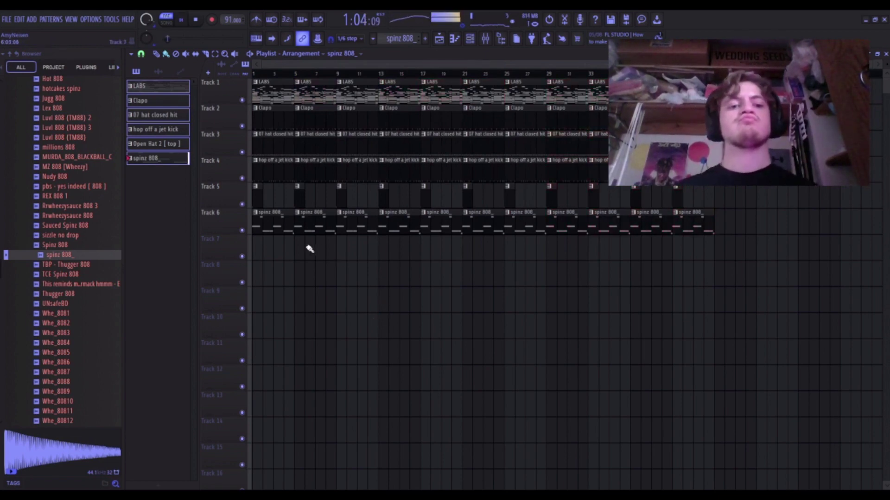
Remove the spinz 808_, kick, closed hat and clap clips from the first four bars.
{"action": "right_click", "coordinate": [278, 222]}
{"action": "right_click", "coordinate": [271, 167]}
{"action": "right_click", "coordinate": [269, 143]}
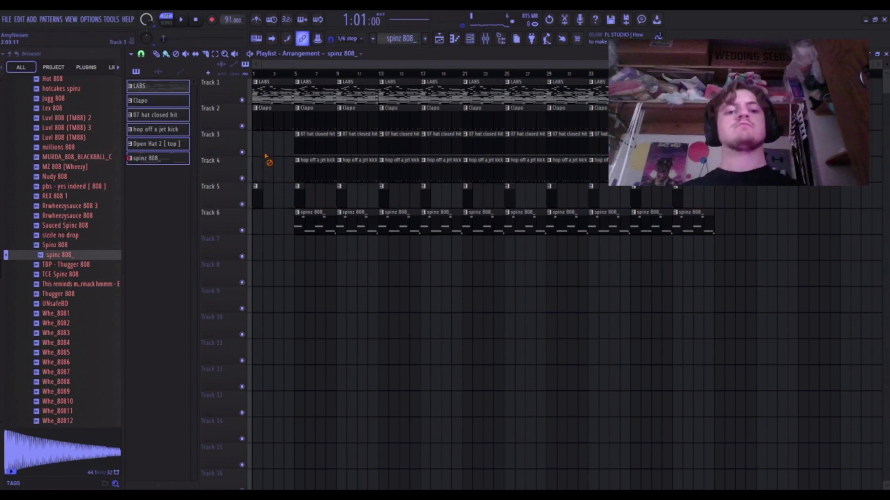
Add Cymatics Deja Vu to effect slot 2 of mixer Insert 1 and set its loop to 1/2.
{"action": "left_click", "coordinate": [441, 42]}
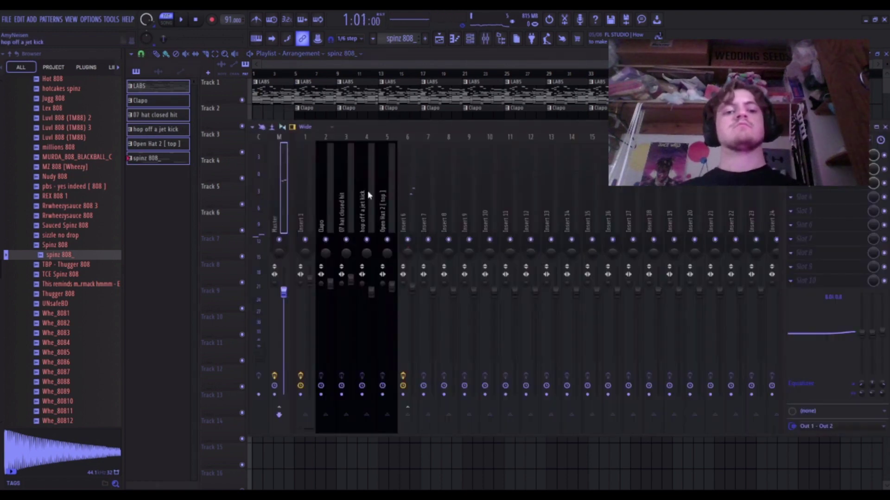
{"action": "left_click", "coordinate": [311, 207]}
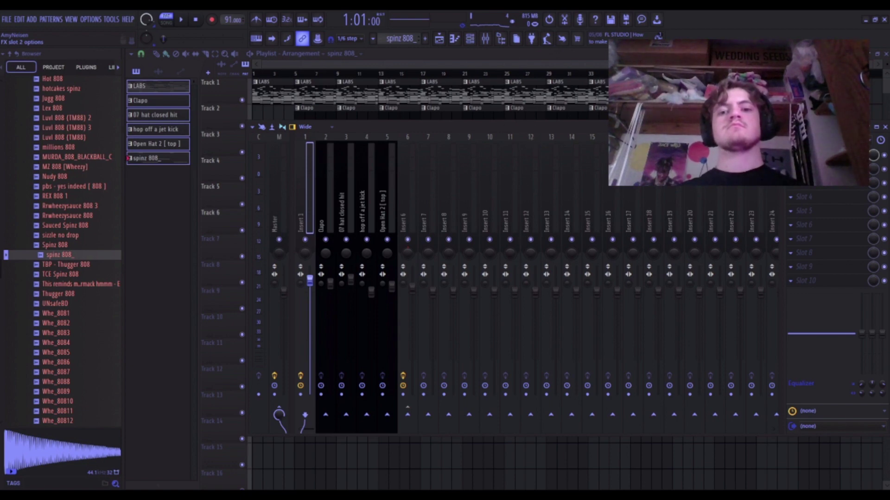
{"action": "left_click", "coordinate": [471, 161]}
{"action": "key", "text": "space"}
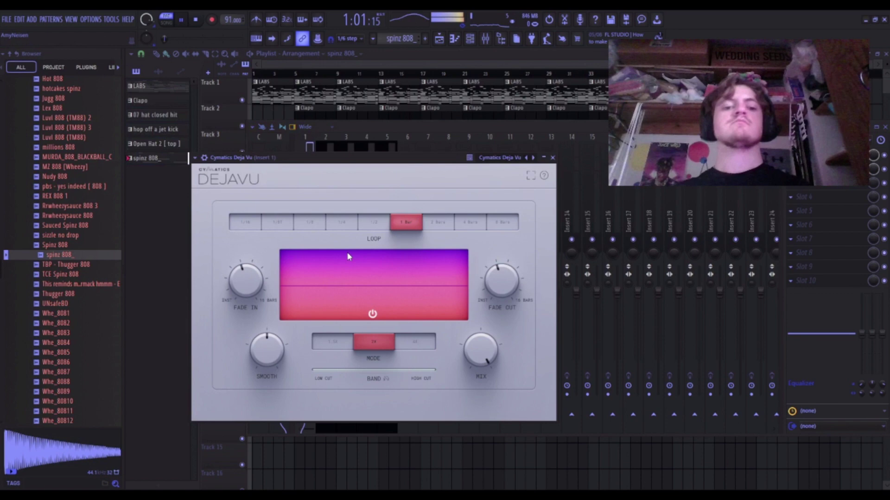
{"action": "left_click", "coordinate": [372, 227]}
Play the arrangement in song mode while trying Deja Vu loop lengths of 1/4 and 1/2, and set the loop to 1 Bar.
{"action": "left_click", "coordinate": [266, 111]}
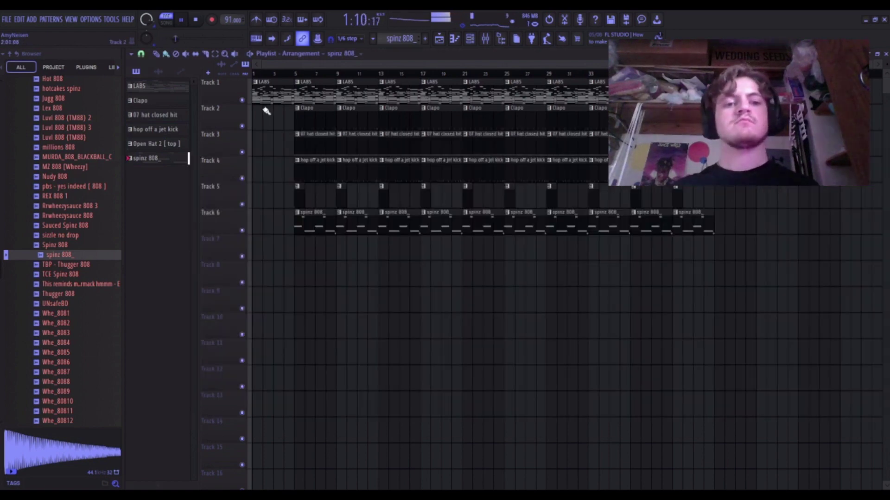
{"action": "left_click", "coordinate": [487, 39]}
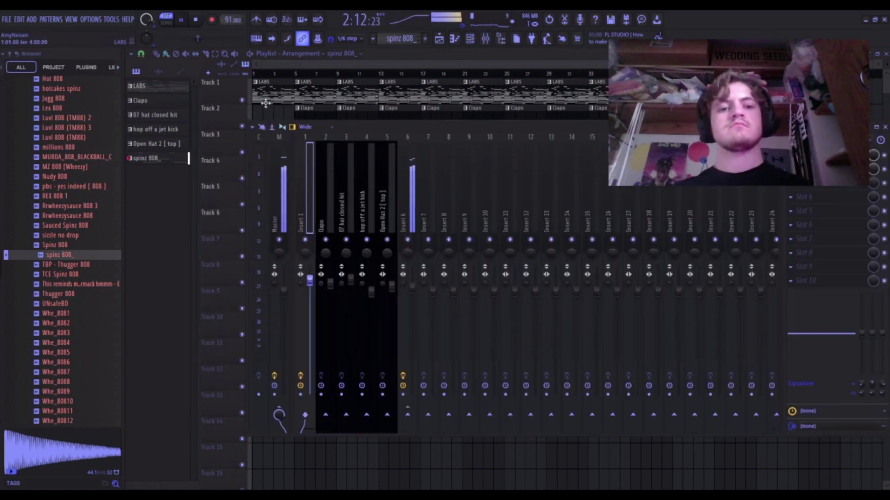
{"action": "left_click", "coordinate": [174, 25]}
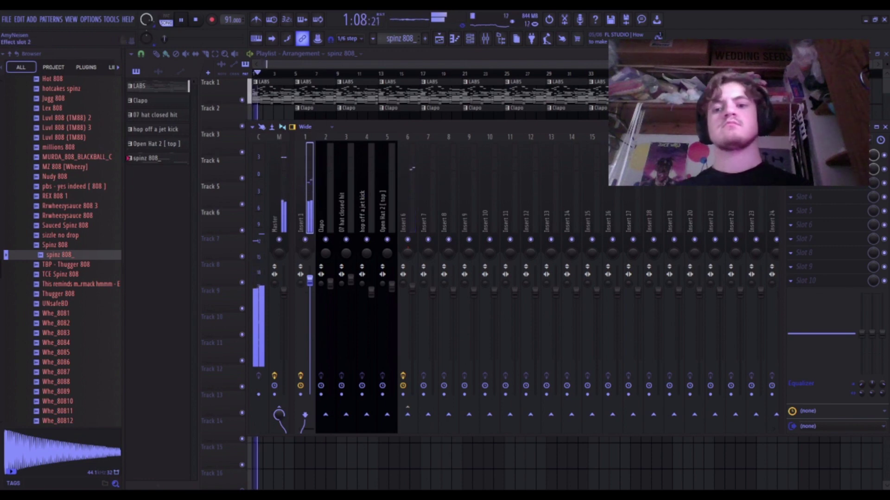
{"action": "left_click", "coordinate": [820, 169]}
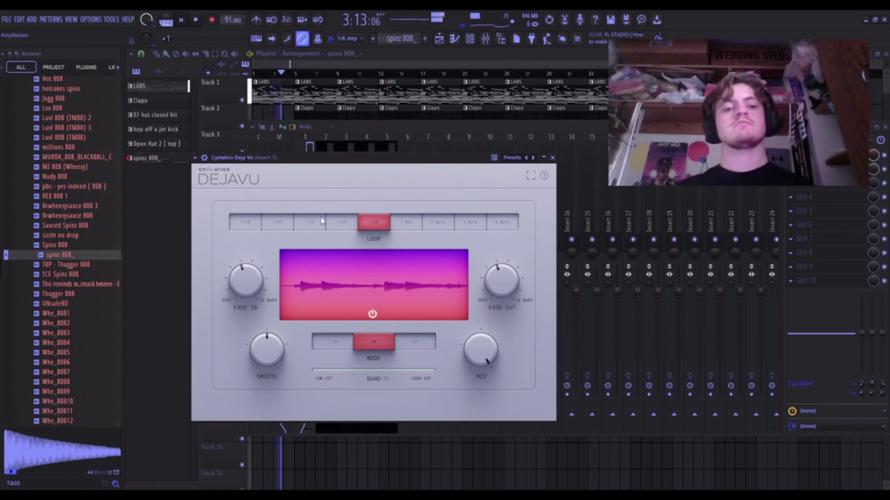
{"action": "left_click", "coordinate": [341, 223]}
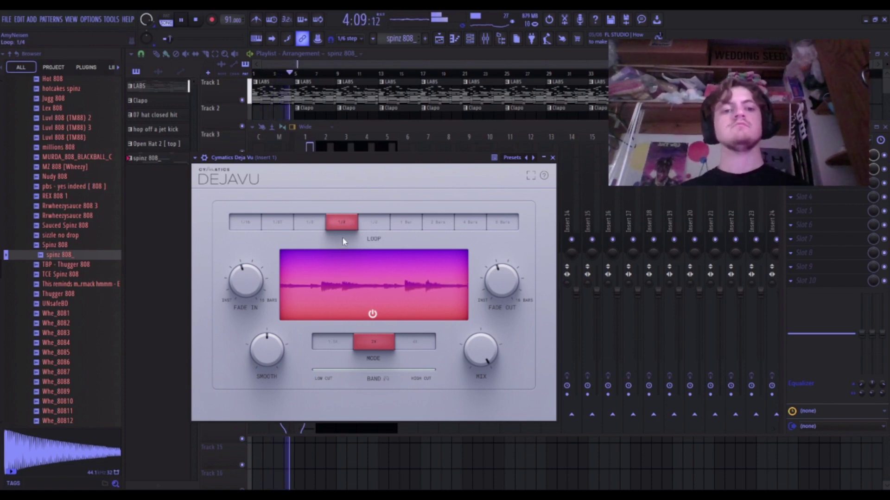
{"action": "left_click", "coordinate": [363, 224]}
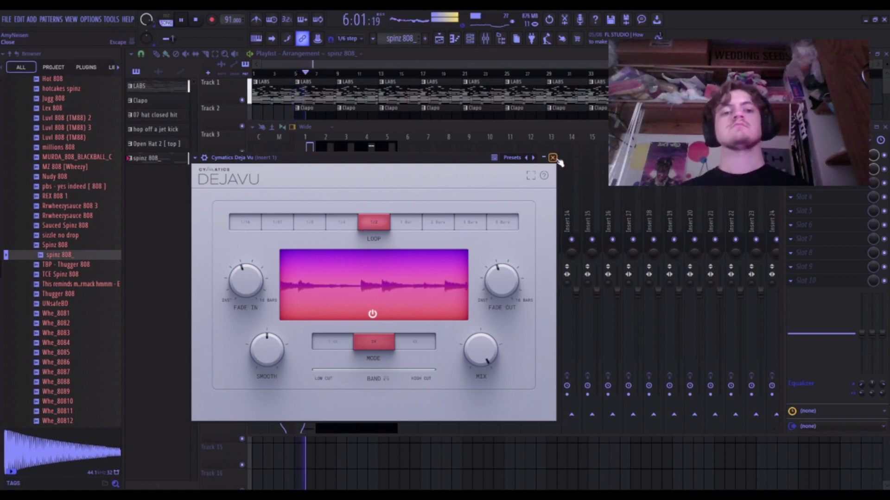
{"action": "left_click", "coordinate": [405, 222]}
{"action": "left_click_drag", "start_coordinate": [481, 349], "coordinate": [482, 394]}
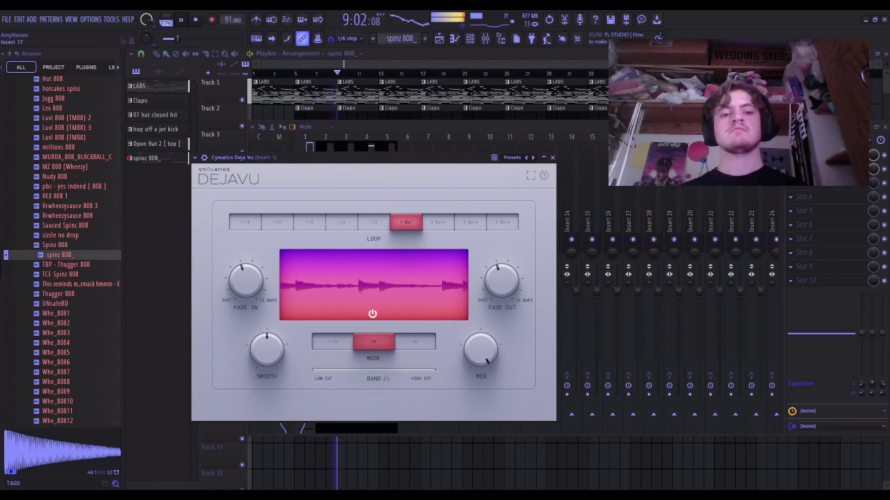
Loop the LABS pattern, set Deja Vu's low cut to about 690 Hz, and create a mix level automation clip for it on Track 7.
{"action": "double_click", "coordinate": [337, 98]}
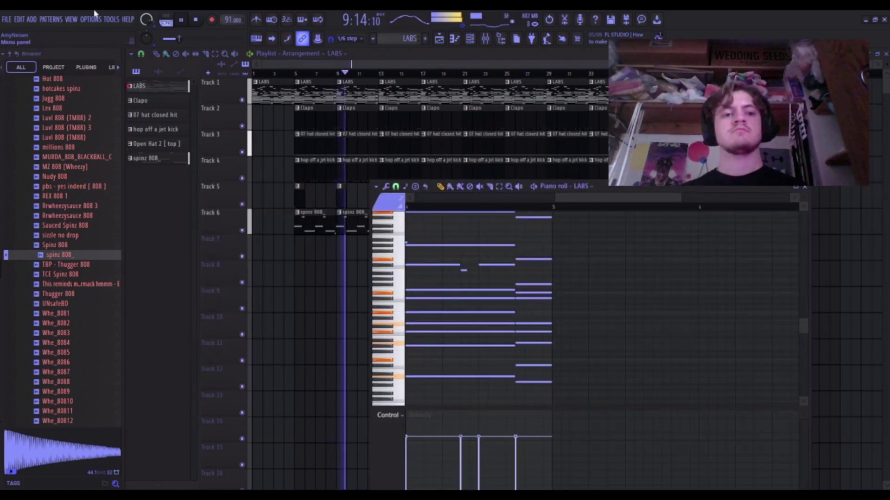
{"action": "left_click", "coordinate": [166, 16]}
{"action": "left_click", "coordinate": [485, 38]}
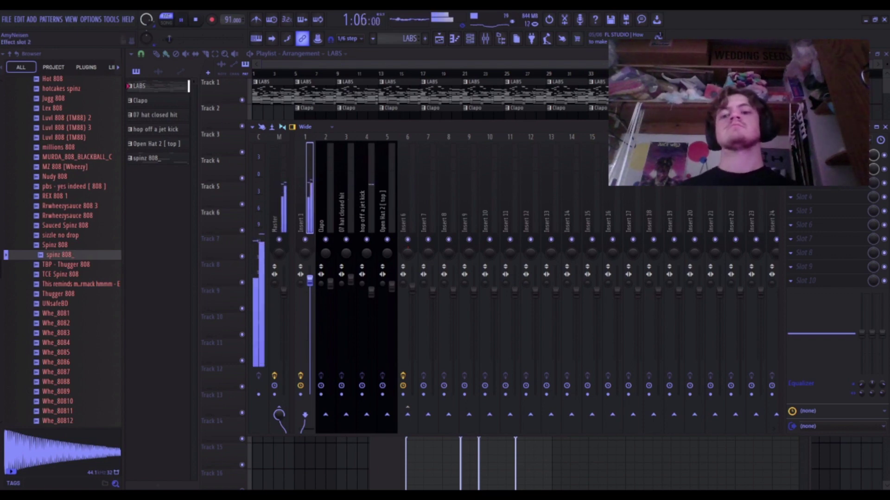
{"action": "left_click", "coordinate": [818, 169]}
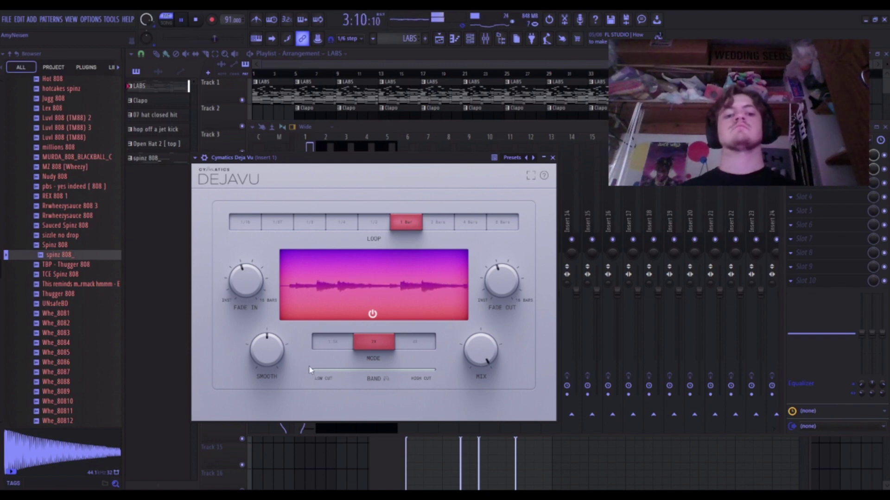
{"action": "left_click_drag", "start_coordinate": [335, 375], "coordinate": [353, 377]}
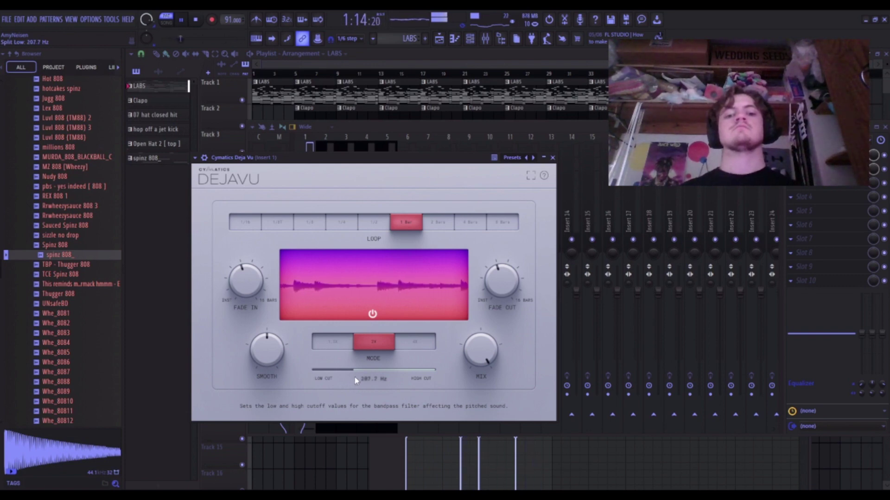
{"action": "left_click_drag", "start_coordinate": [354, 377], "coordinate": [372, 377]}
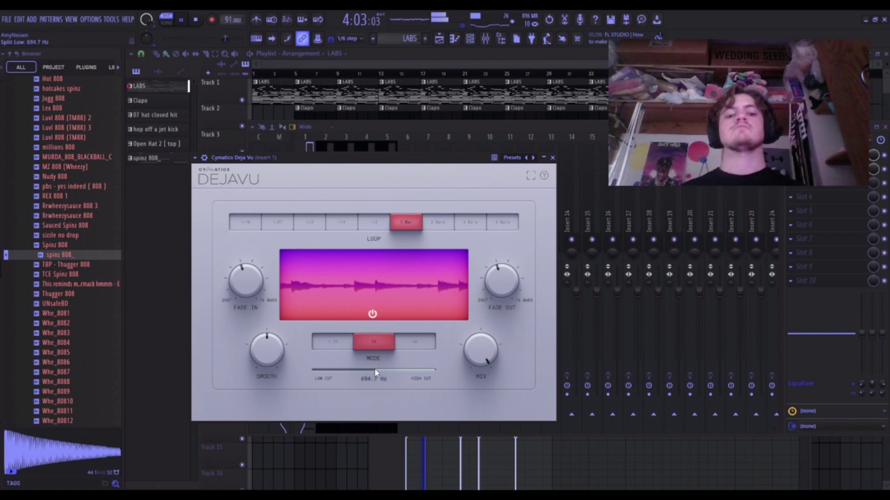
{"action": "left_click", "coordinate": [552, 158]}
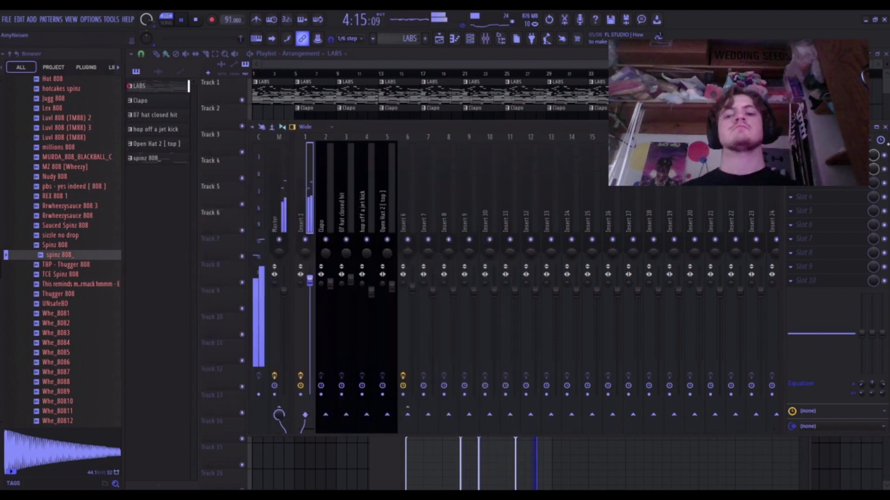
{"action": "key", "text": "space"}
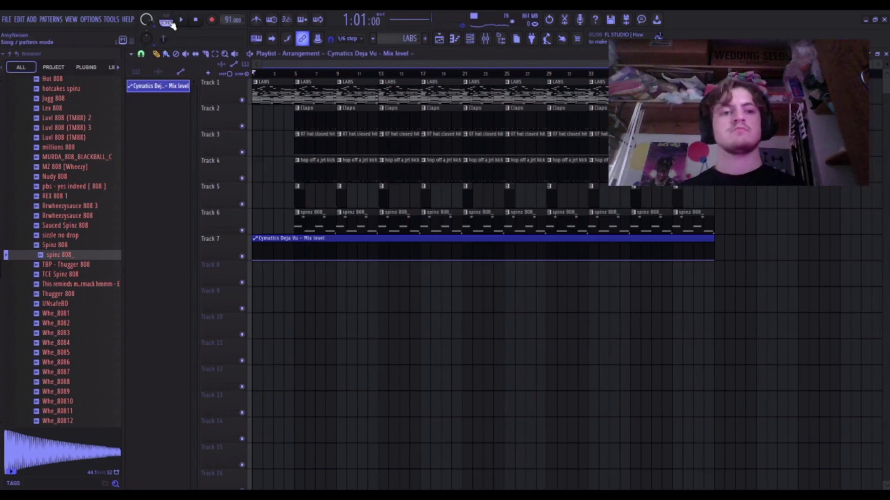
Remove the hop off a jet kick clip from bars 5 to 8 and play the arrangement on from bar 9.
{"action": "scroll", "coordinate": [258, 209], "scroll_direction": "up", "scroll_amount": 4}
{"action": "key", "text": "space"}
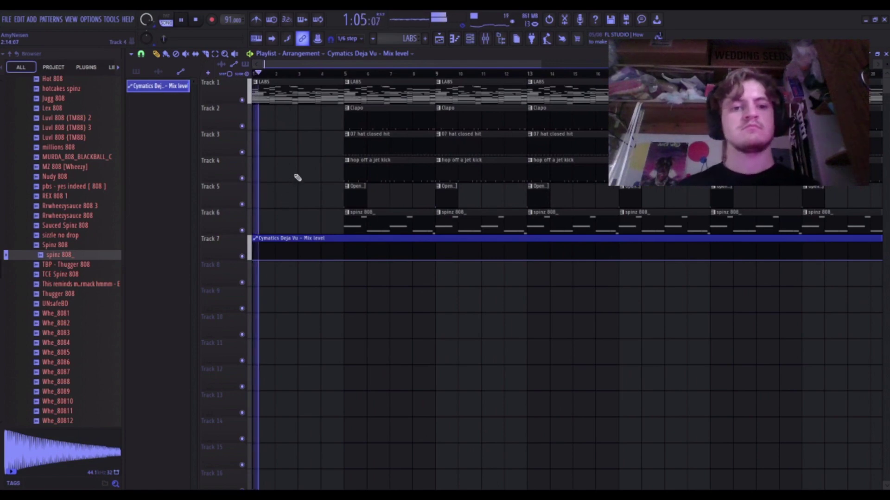
{"action": "scroll", "coordinate": [349, 189], "scroll_direction": "down", "scroll_amount": 1}
{"action": "scroll", "coordinate": [344, 193], "scroll_direction": "up", "scroll_amount": 2}
{"action": "scroll", "coordinate": [344, 193], "scroll_direction": "up", "scroll_amount": 3}
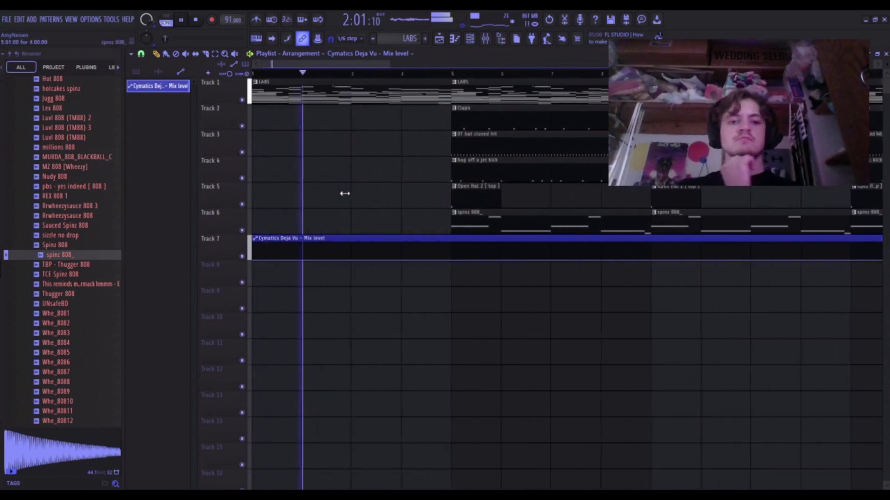
{"action": "right_click", "coordinate": [493, 170]}
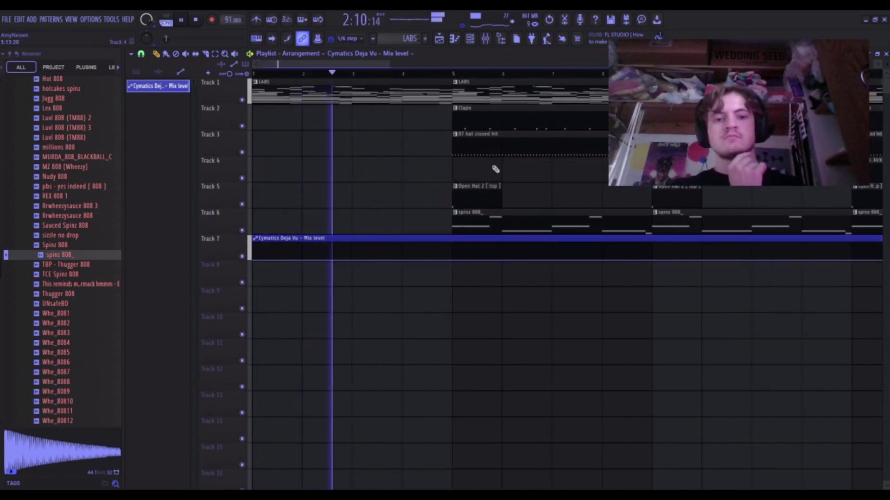
{"action": "left_click", "coordinate": [453, 74]}
{"action": "left_click", "coordinate": [651, 74]}
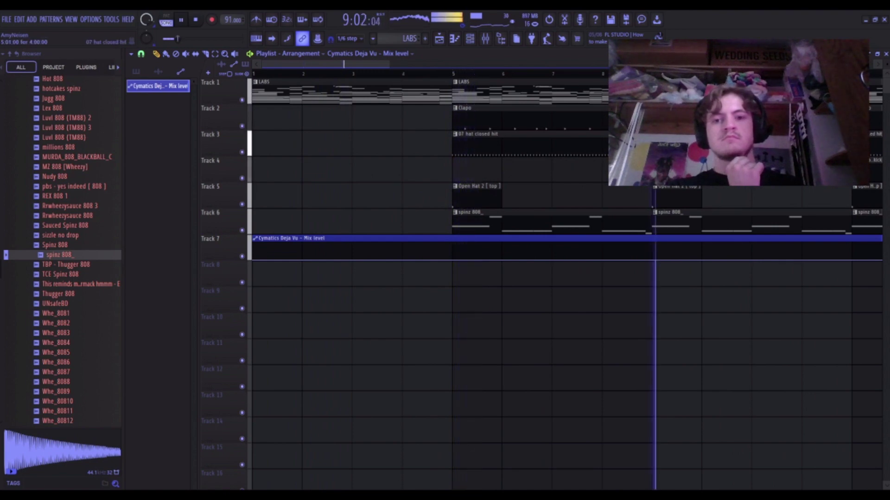
Slice the clap, closed hat, kick and spinz 808_ clips before bar 13 and remove their last beat in bar 12.
{"action": "scroll", "coordinate": [633, 170], "scroll_direction": "right", "scroll_amount": 5}
{"action": "scroll", "coordinate": [500, 167], "scroll_direction": "down", "scroll_amount": 4}
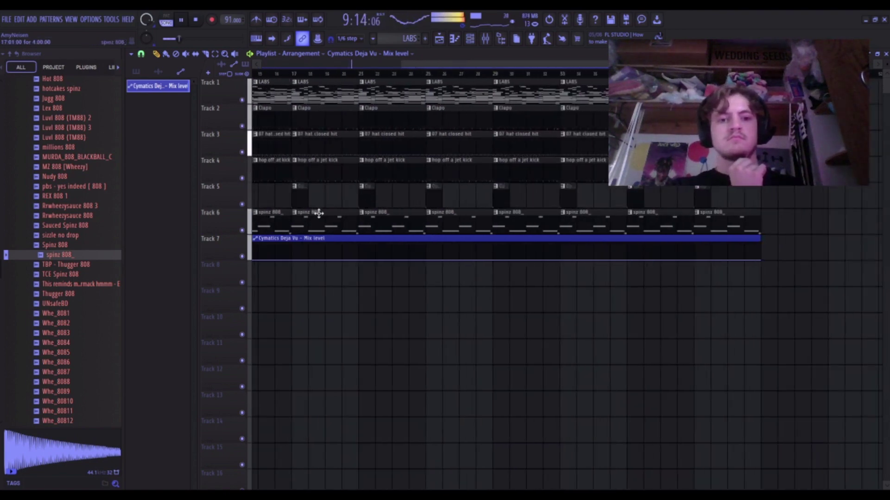
{"action": "scroll", "coordinate": [319, 213], "scroll_direction": "down", "scroll_amount": 2}
{"action": "scroll", "coordinate": [381, 176], "scroll_direction": "up", "scroll_amount": 4}
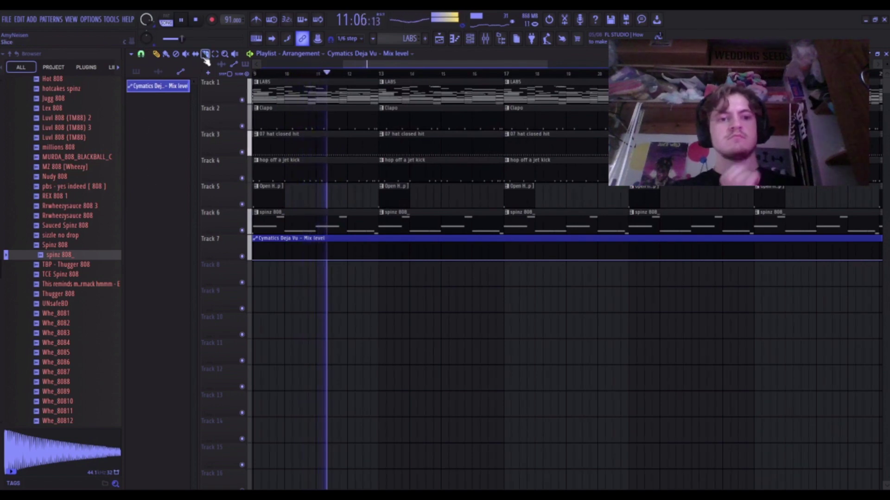
{"action": "scroll", "coordinate": [373, 168], "scroll_direction": "up", "scroll_amount": 2}
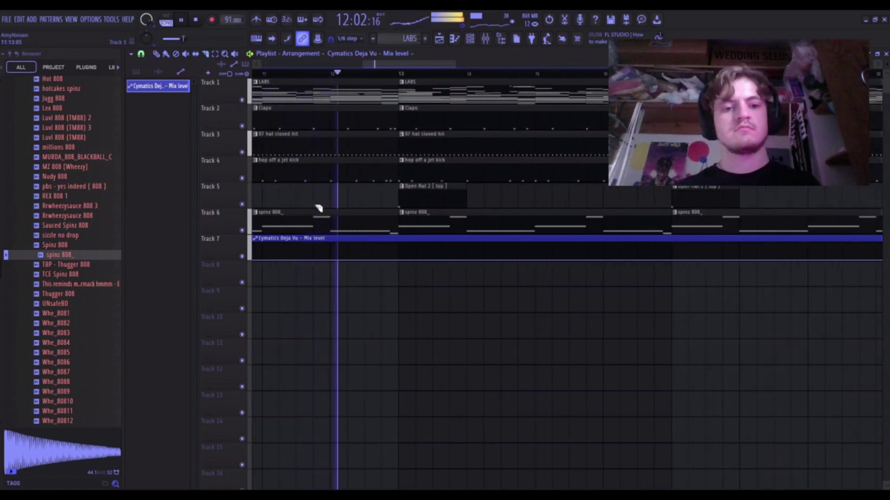
{"action": "scroll", "coordinate": [319, 208], "scroll_direction": "up", "scroll_amount": 2}
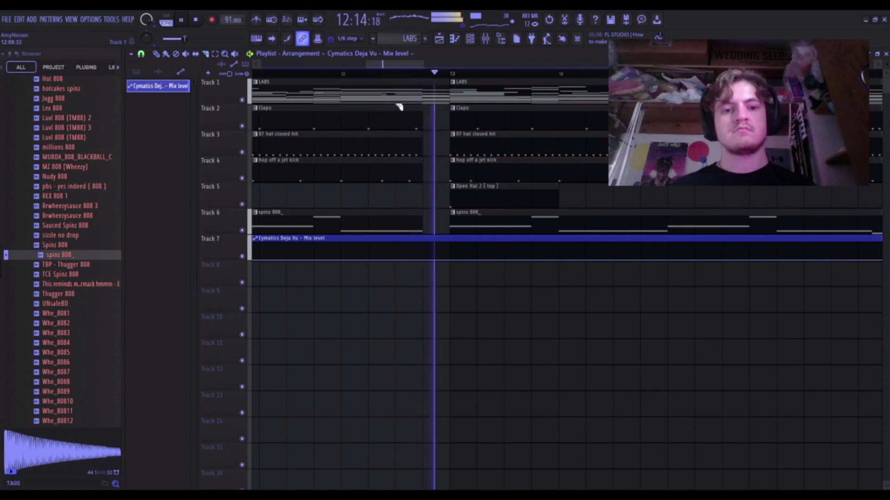
{"action": "key", "text": "space"}
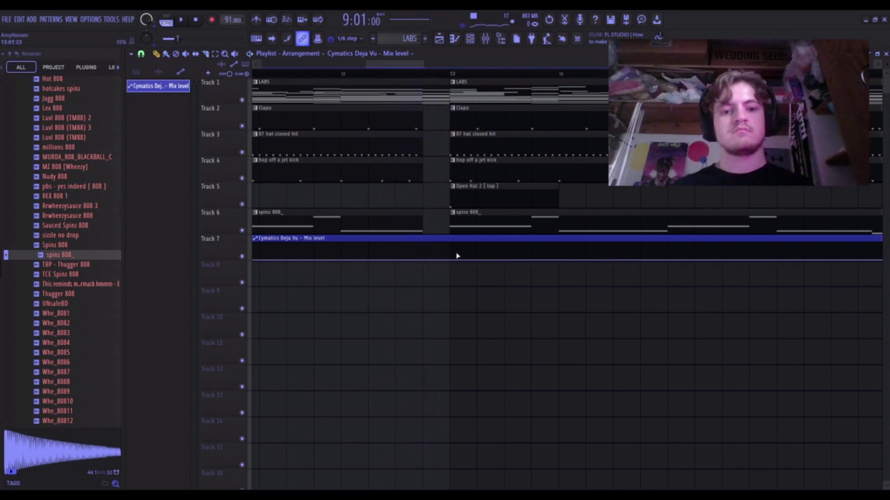
Raise the Deja Vu mix level automation abruptly at bar 13, and remove the kick and spinz 808_ clips from bars 13 to 16.
{"action": "left_click_drag", "start_coordinate": [456, 256], "coordinate": [439, 214]}
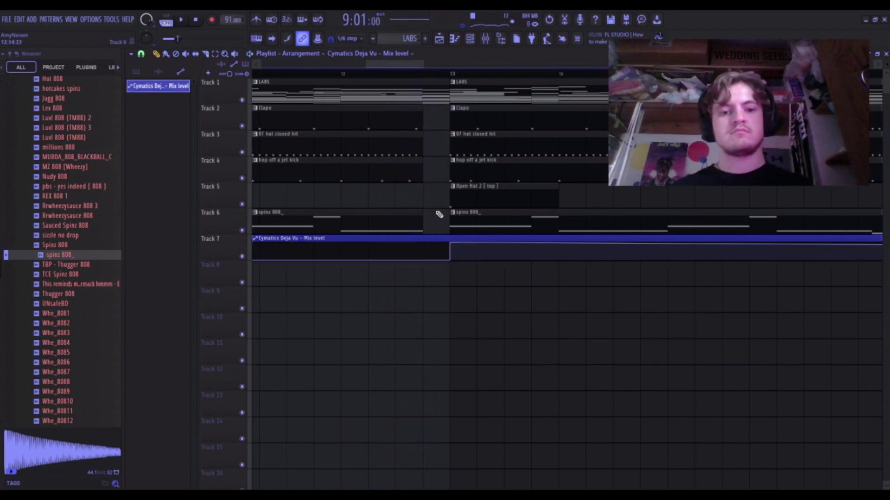
{"action": "scroll", "coordinate": [463, 188], "scroll_direction": "down", "scroll_amount": 2}
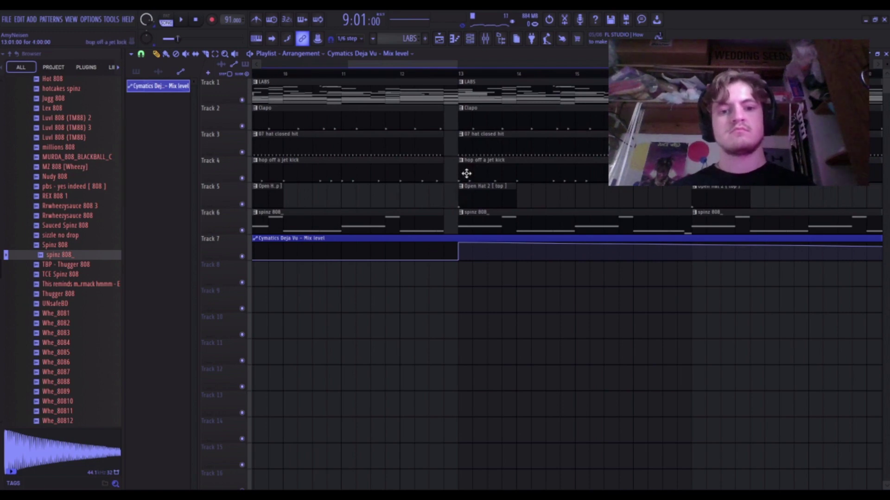
{"action": "right_click", "coordinate": [466, 174]}
{"action": "right_click", "coordinate": [484, 229]}
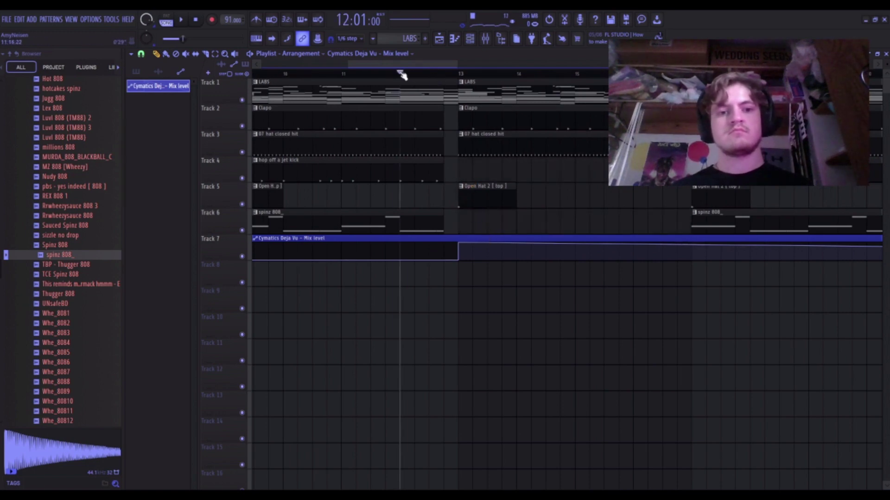
Remove the open hat clip at bar 13 and trim the closed hat clip there so it starts at bar 14.
{"action": "key", "text": "space"}
{"action": "left_click_drag", "start_coordinate": [460, 149], "coordinate": [471, 152]}
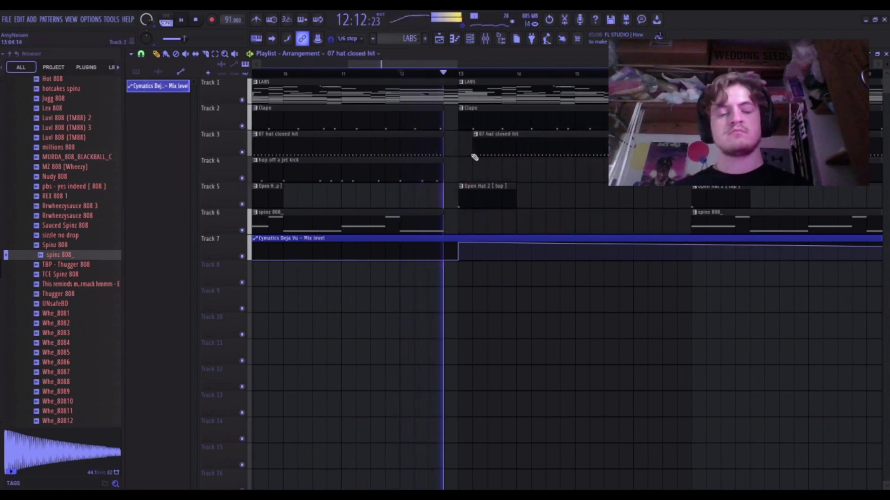
{"action": "scroll", "coordinate": [510, 151], "scroll_direction": "down", "scroll_amount": 1}
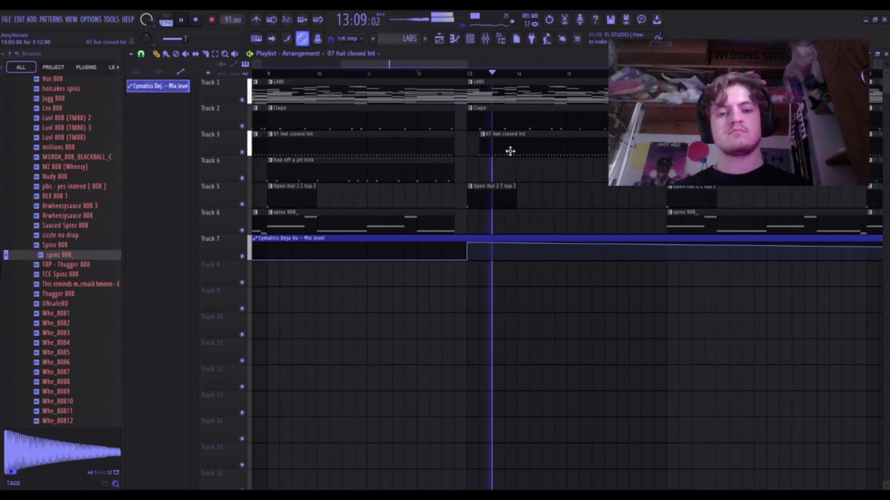
{"action": "scroll", "coordinate": [503, 156], "scroll_direction": "down", "scroll_amount": 1}
{"action": "key", "text": "KP_Divide"}
{"action": "scroll", "coordinate": [482, 191], "scroll_direction": "up", "scroll_amount": 1}
{"action": "right_click", "coordinate": [483, 191]}
{"action": "scroll", "coordinate": [483, 145], "scroll_direction": "up", "scroll_amount": 4}
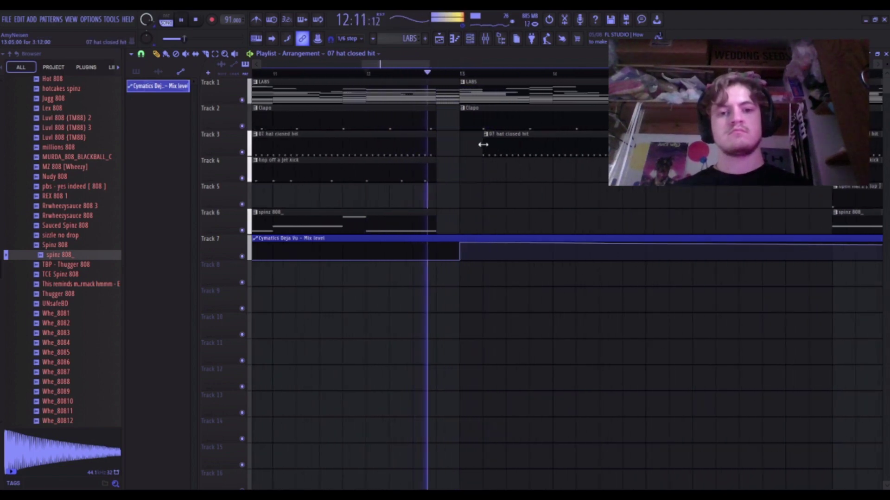
{"action": "left_click_drag", "start_coordinate": [484, 144], "coordinate": [561, 152]}
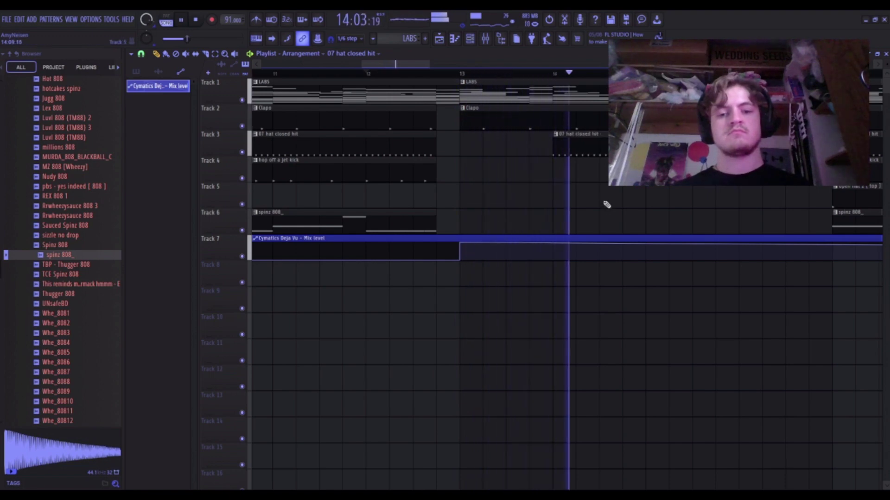
Hold the Deja Vu mix level high until bar 21, and trim the closed hat clip at bar 17 to start one beat in.
{"action": "scroll", "coordinate": [607, 205], "scroll_direction": "down", "scroll_amount": 4}
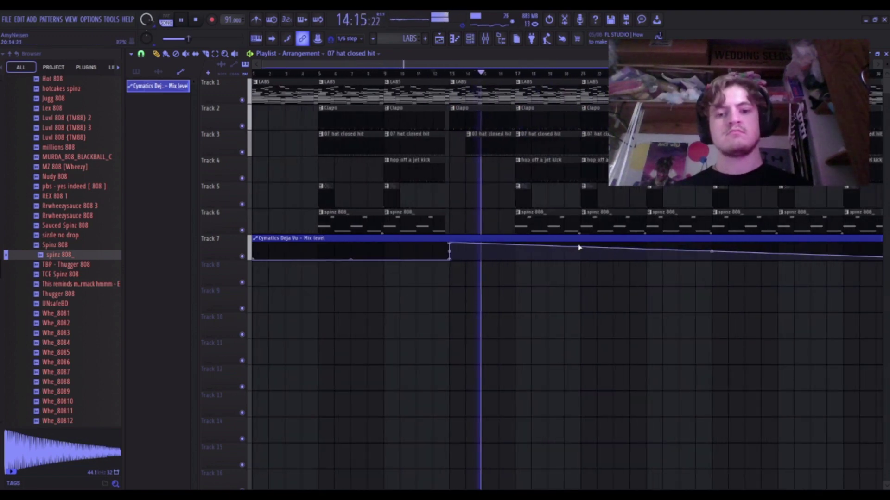
{"action": "right_click", "coordinate": [579, 245]}
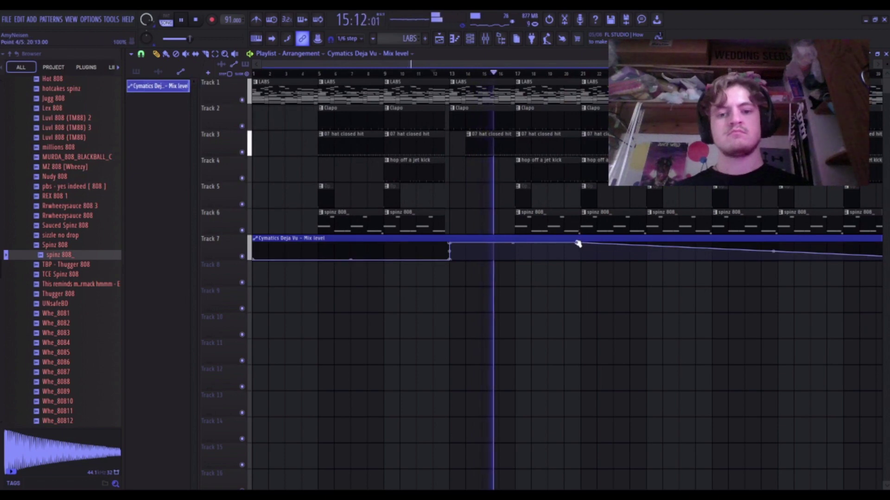
{"action": "scroll", "coordinate": [525, 196], "scroll_direction": "up", "scroll_amount": 2}
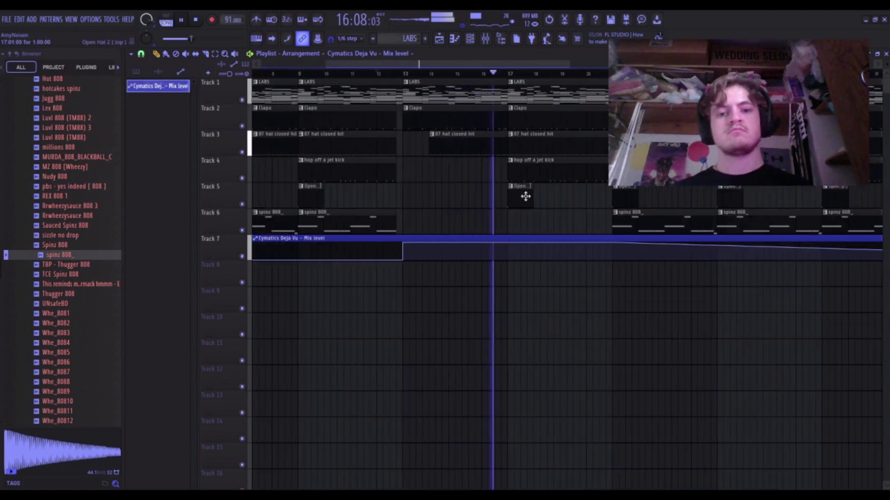
{"action": "scroll", "coordinate": [526, 196], "scroll_direction": "up", "scroll_amount": 1}
{"action": "left_click_drag", "start_coordinate": [506, 149], "coordinate": [512, 151]}
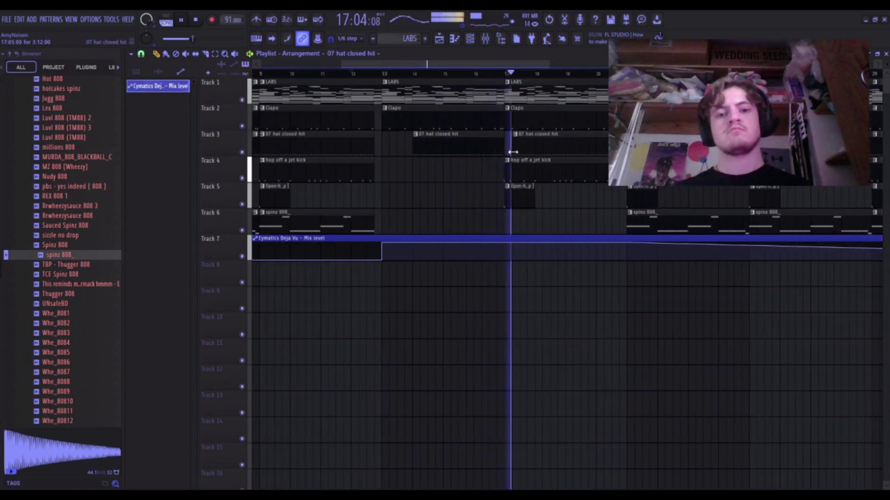
Replay the arrangement from bar 12 and remove the closed hat clip from bars 14 to 16.
{"action": "key", "text": "space"}
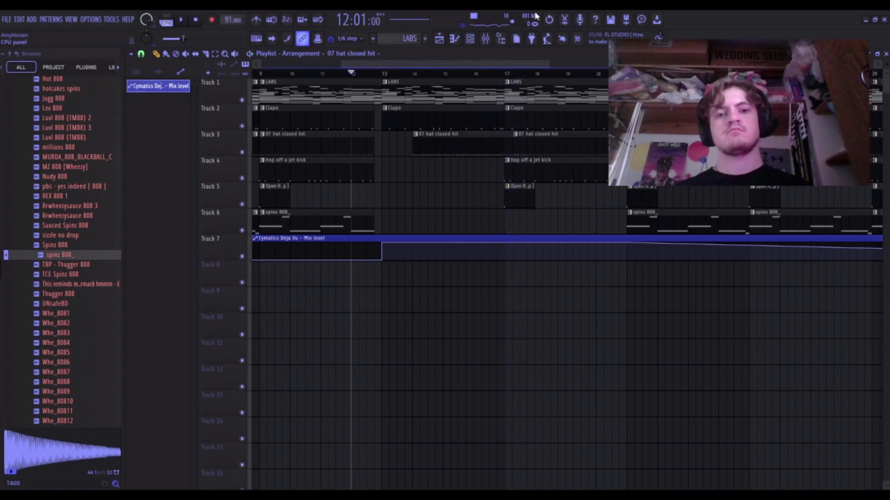
{"action": "key", "text": "space"}
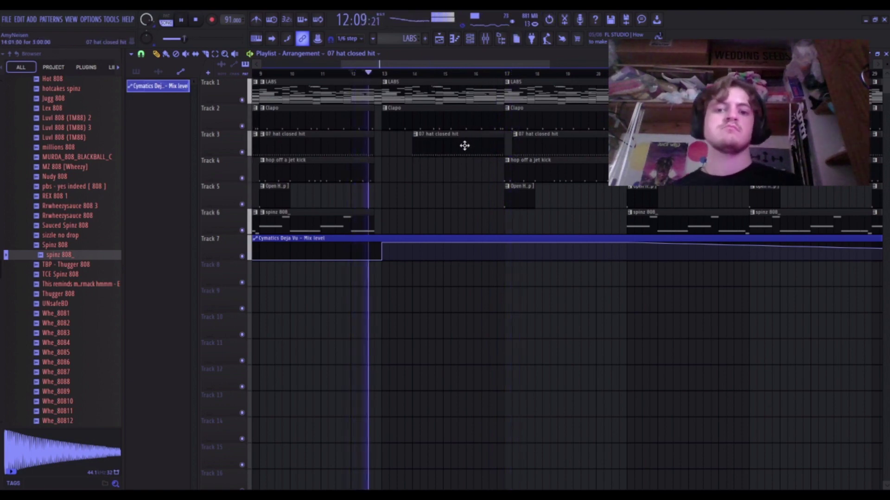
{"action": "right_click", "coordinate": [466, 149]}
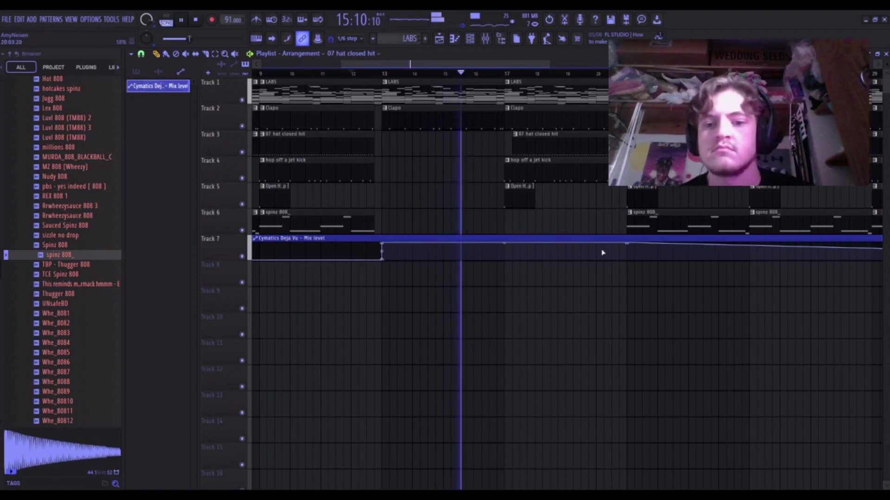
Drop the Deja Vu mix level abruptly at bar 21, and trim the closed hat clip there to the last half of bar 24.
{"action": "right_click", "coordinate": [628, 252]}
{"action": "left_click_drag", "start_coordinate": [627, 252], "coordinate": [628, 275]}
{"action": "scroll", "coordinate": [602, 255], "scroll_direction": "down", "scroll_amount": 4}
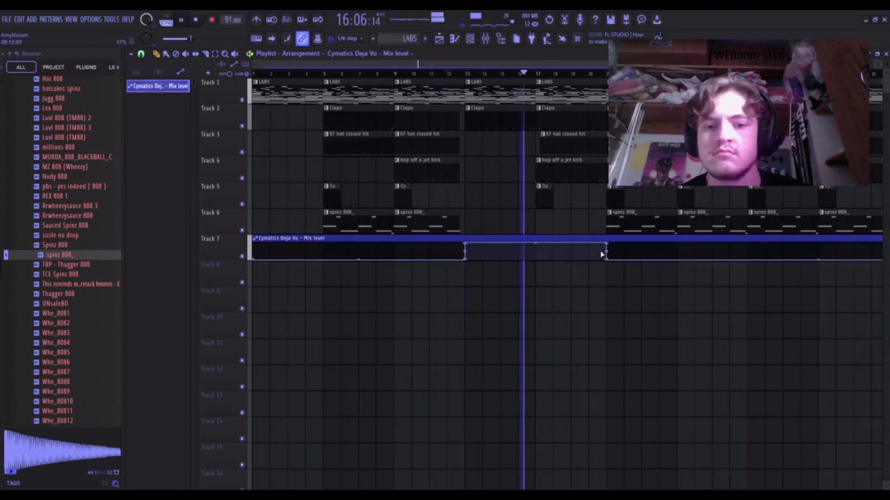
{"action": "scroll", "coordinate": [516, 264], "scroll_direction": "up", "scroll_amount": 4}
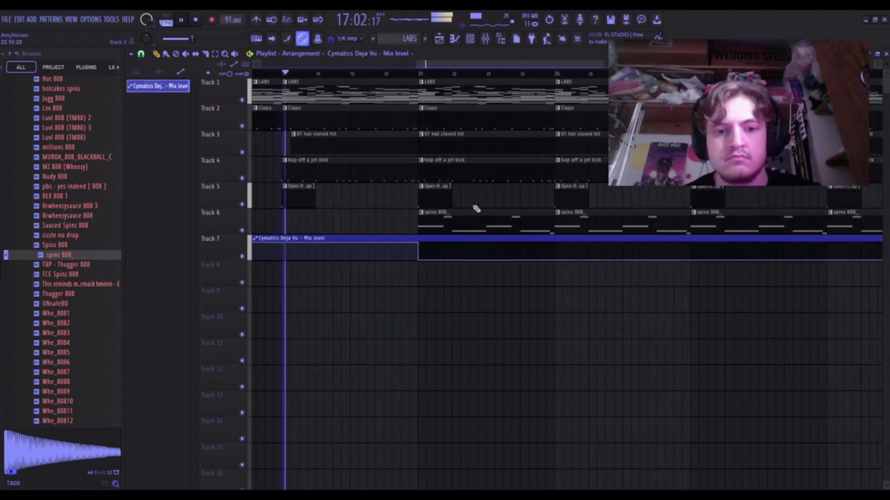
{"action": "left_click_drag", "start_coordinate": [419, 152], "coordinate": [537, 152]}
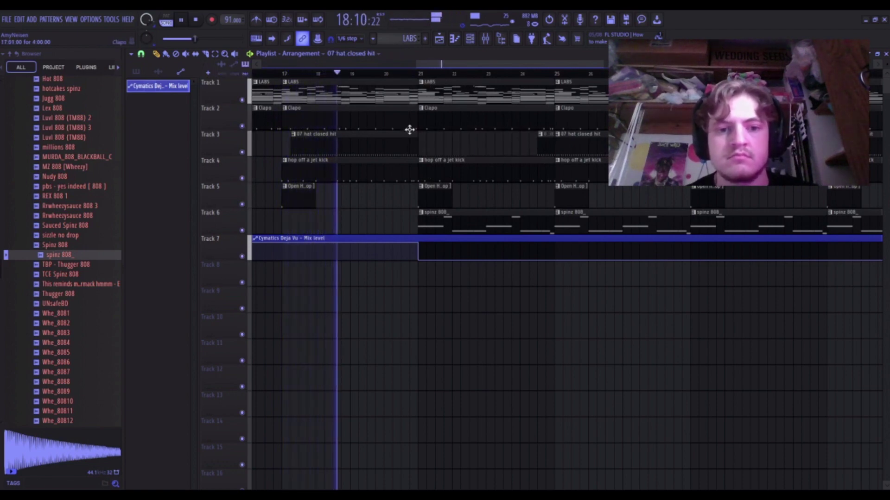
Slice the claps, closed hat and kick clips in bar 20 and remove their last half bar before bar 21.
{"action": "left_click", "coordinate": [206, 55]}
{"action": "left_click_drag", "start_coordinate": [403, 193], "coordinate": [403, 107]}
{"action": "left_click", "coordinate": [156, 54]}
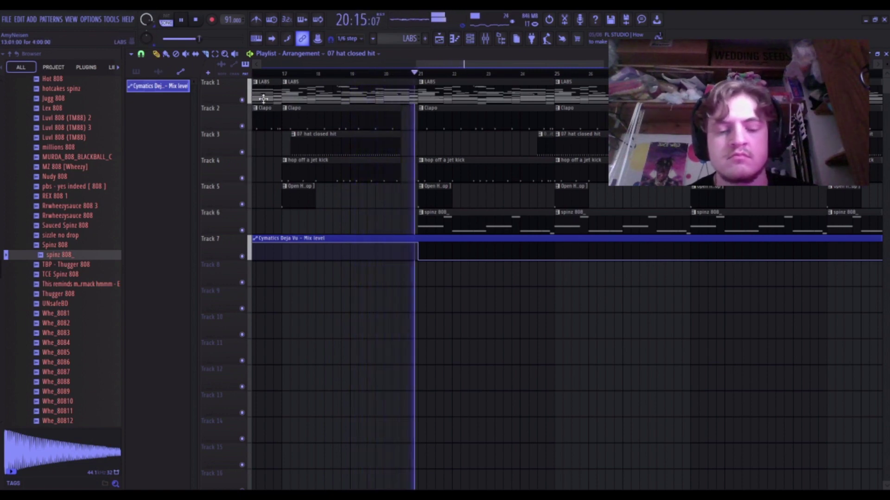
Delete all the LABS, drum and 808 clips from bar 29 onward.
{"action": "scroll", "coordinate": [501, 153], "scroll_direction": "down", "scroll_amount": 5}
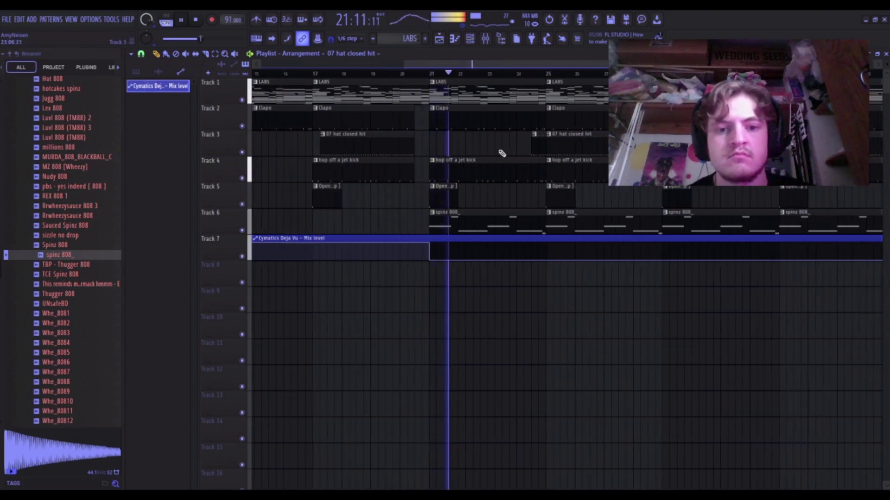
{"action": "scroll", "coordinate": [496, 153], "scroll_direction": "up", "scroll_amount": 6}
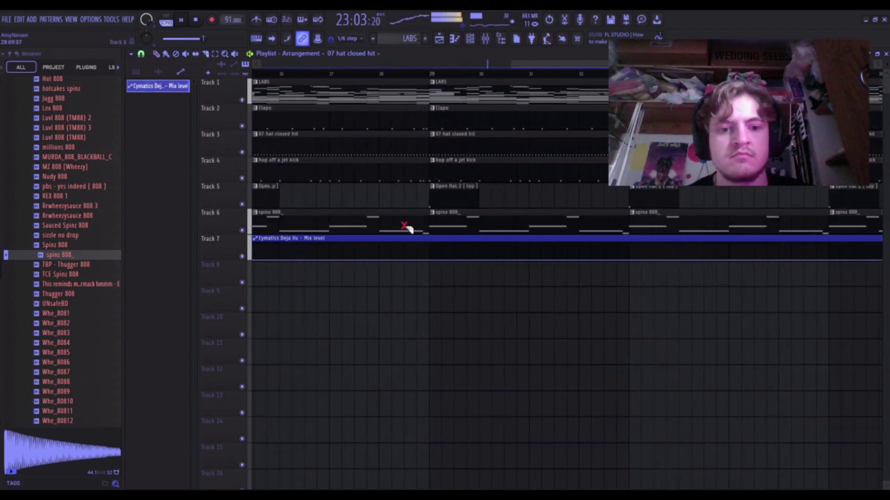
{"action": "scroll", "coordinate": [407, 97], "scroll_direction": "down", "scroll_amount": 5}
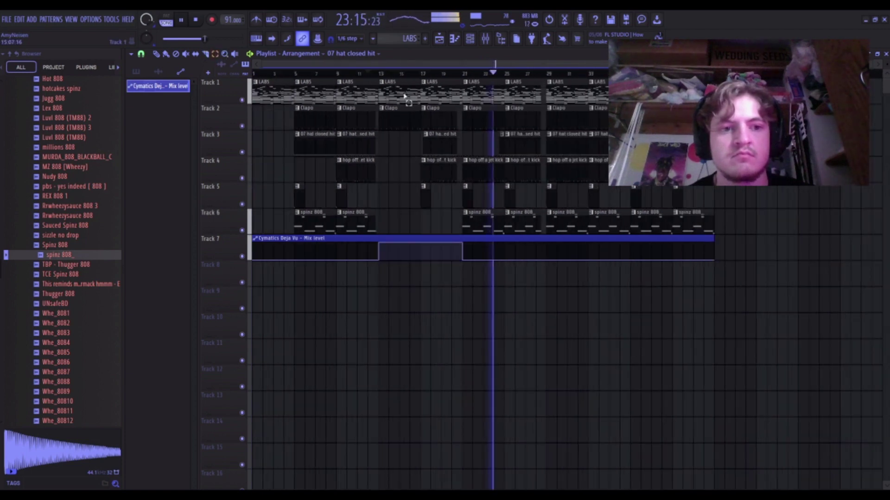
{"action": "left_click_drag", "start_coordinate": [547, 78], "coordinate": [606, 239]}
{"action": "key", "text": "Delete"}
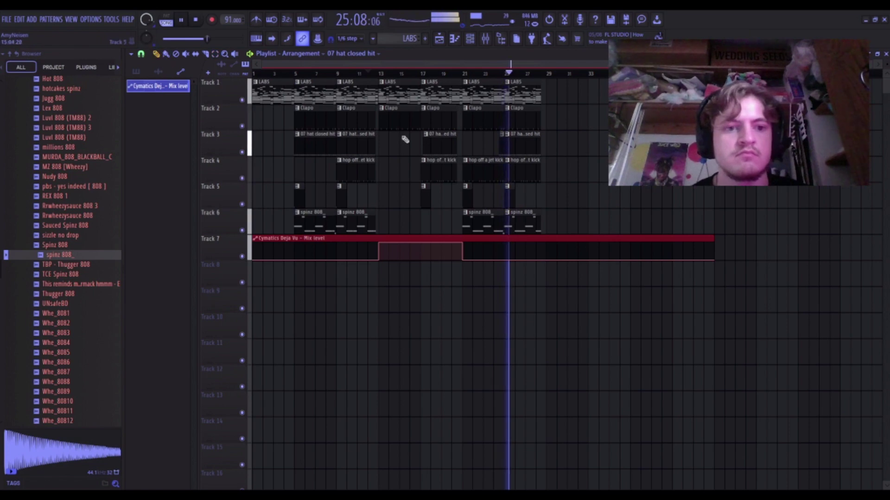
Shorten the Deja Vu mix level automation clip so it ends at bar 29.
{"action": "left_click_drag", "start_coordinate": [715, 258], "coordinate": [550, 286]}
{"action": "scroll", "coordinate": [550, 286], "scroll_direction": "up", "scroll_amount": 2}
{"action": "scroll", "coordinate": [550, 286], "scroll_direction": "down", "scroll_amount": 2}
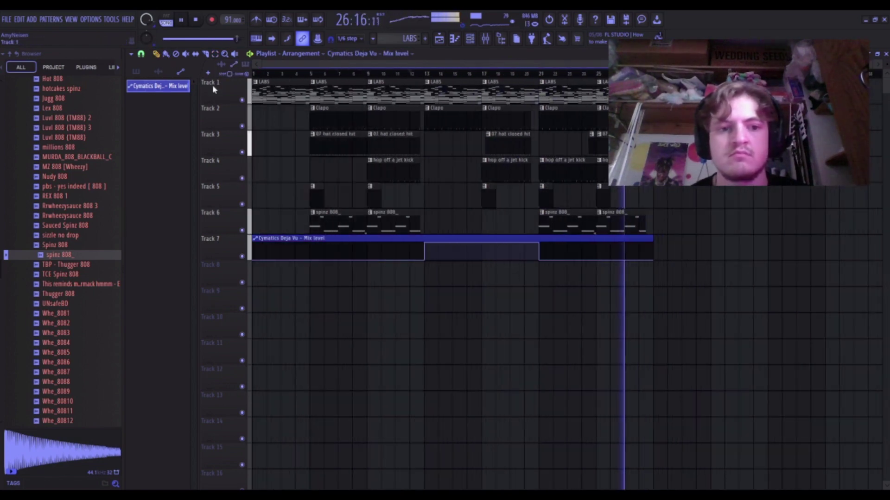
Select the whole 28-bar arrangement, including its automation, and duplicate it twice in a row.
{"action": "left_click_drag", "start_coordinate": [259, 80], "coordinate": [834, 299]}
{"action": "key", "text": "ctrl+b"}
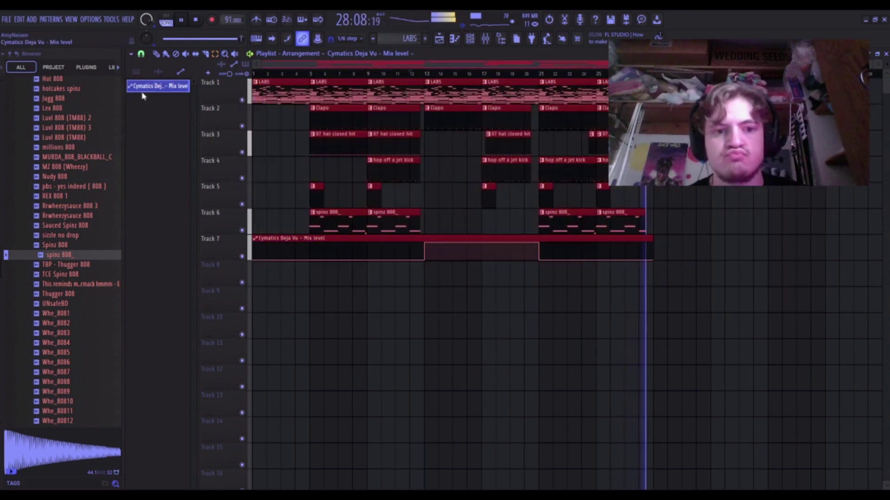
{"action": "key", "text": "ctrl+b"}
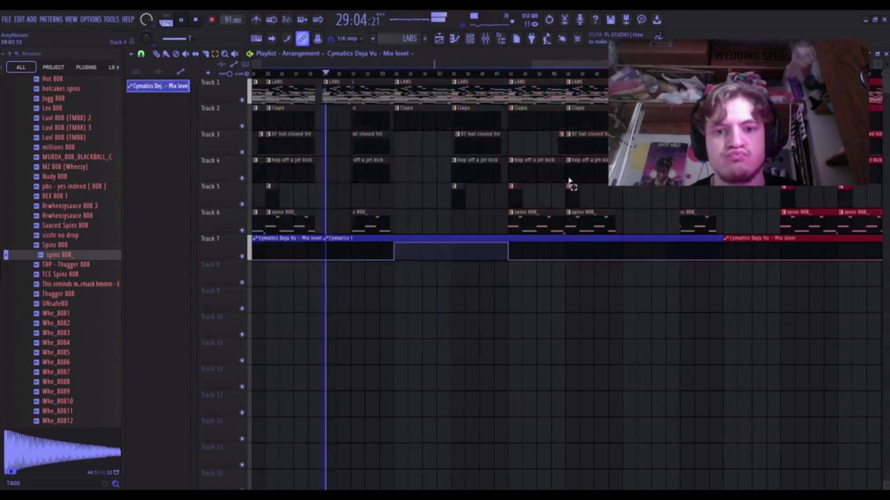
{"action": "scroll", "coordinate": [569, 185], "scroll_direction": "down", "scroll_amount": 3}
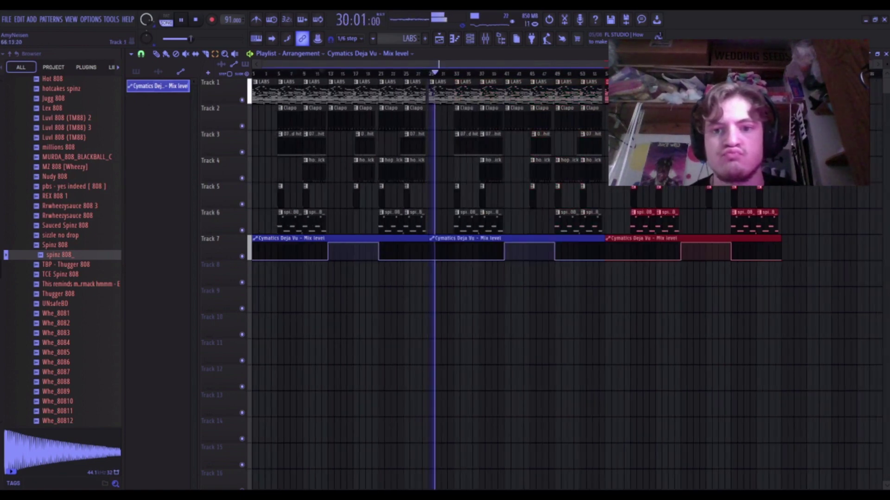
Delete the melody, drum and 808 clips of the third section from bar 65 onward.
{"action": "left_click_drag", "start_coordinate": [668, 186], "coordinate": [650, 318]}
{"action": "key", "text": "Delete"}
{"action": "left_click_drag", "start_coordinate": [675, 196], "coordinate": [660, 195]}
{"action": "key", "text": "Delete"}
Shorten the third Deja Vu automation clip at bar 57 to 8 bars and clear the selection.
{"action": "left_click", "coordinate": [714, 256]}
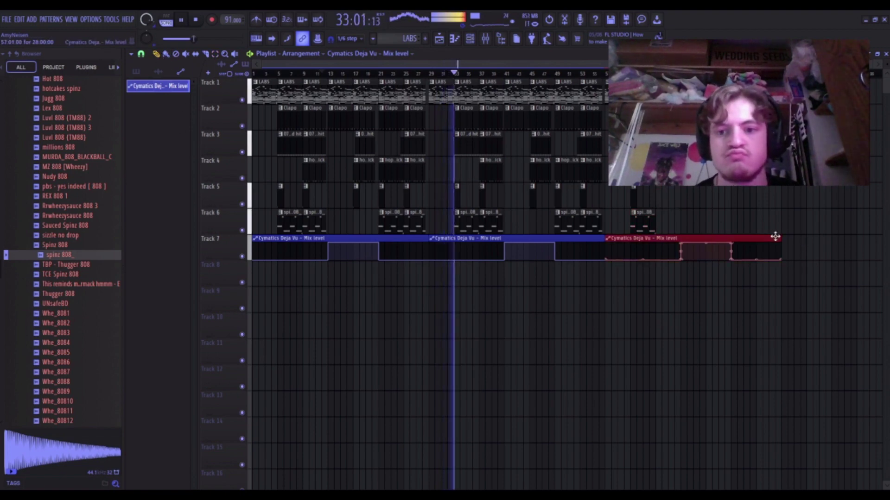
{"action": "left_click_drag", "start_coordinate": [779, 240], "coordinate": [650, 246]}
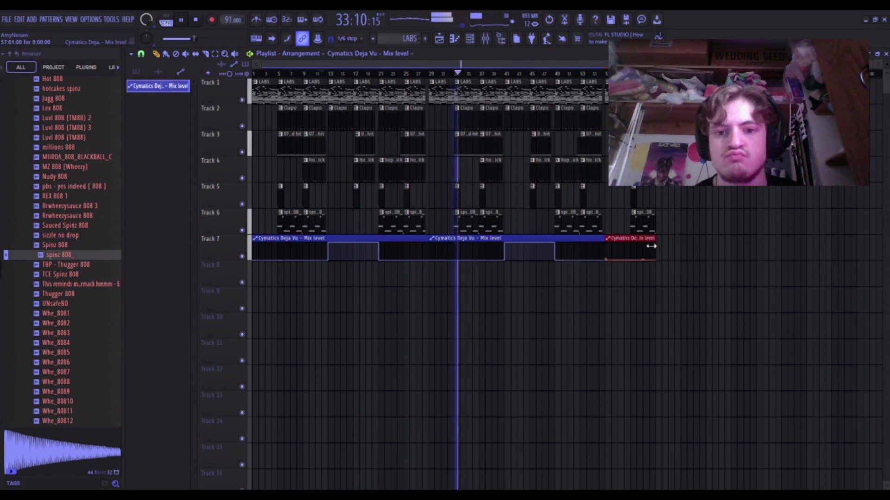
{"action": "left_click", "coordinate": [690, 253], "text": "ctrl"}
{"action": "scroll", "coordinate": [674, 248], "scroll_direction": "up", "scroll_amount": 3}
{"action": "scroll", "coordinate": [830, 244], "scroll_direction": "up", "scroll_amount": 2}
{"action": "scroll", "coordinate": [833, 245], "scroll_direction": "down", "scroll_amount": 4}
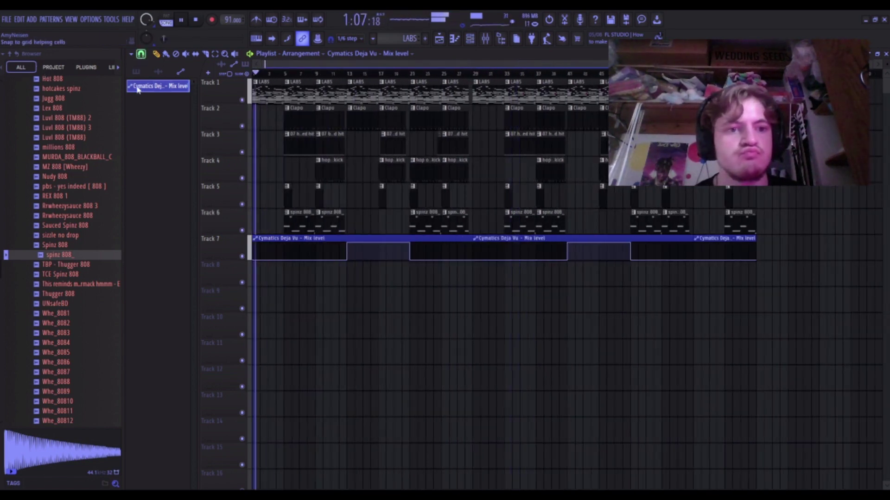
Find the RNB - PROD TAG 2023 sample in the My Tags folder and place it on Track 8 at bar 4.
{"action": "scroll", "coordinate": [70, 213], "scroll_direction": "up", "scroll_amount": 15}
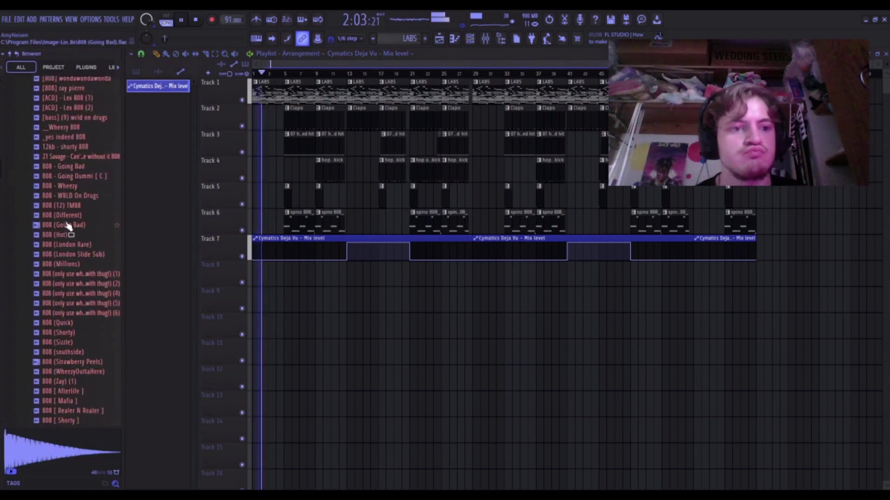
{"action": "left_click", "coordinate": [37, 200]}
{"action": "left_click", "coordinate": [26, 191]}
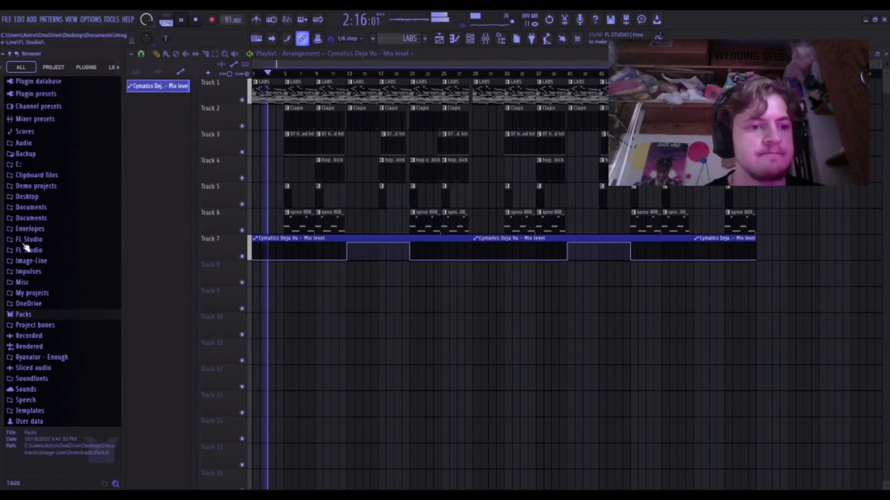
{"action": "left_click", "coordinate": [32, 295]}
{"action": "left_click_drag", "start_coordinate": [61, 283], "coordinate": [280, 277]}
{"action": "scroll", "coordinate": [281, 277], "scroll_direction": "up", "scroll_amount": 3}
Replay the producer tag from bar 4 and lower its channel volume to about 61%.
{"action": "double_click", "coordinate": [280, 277]}
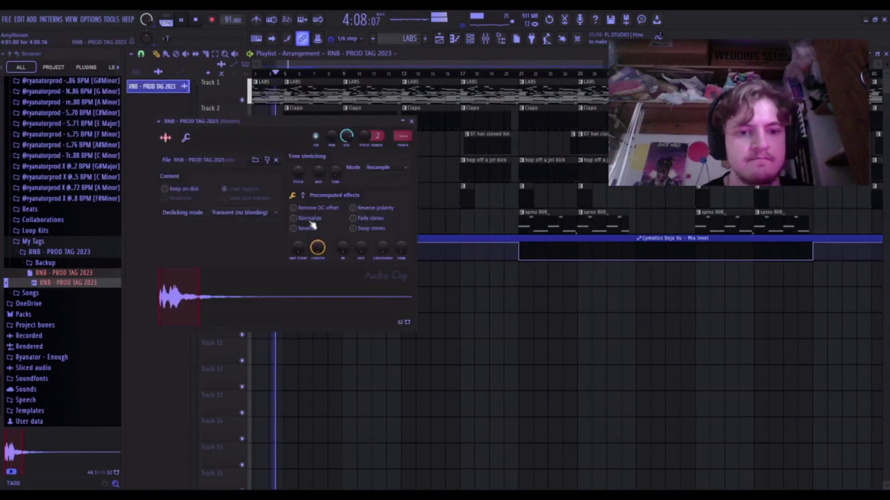
{"action": "left_click", "coordinate": [270, 75]}
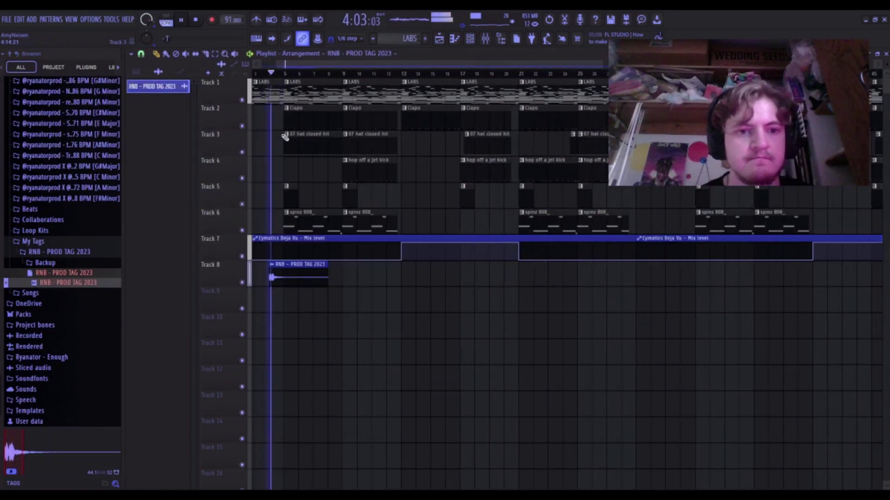
{"action": "double_click", "coordinate": [297, 268]}
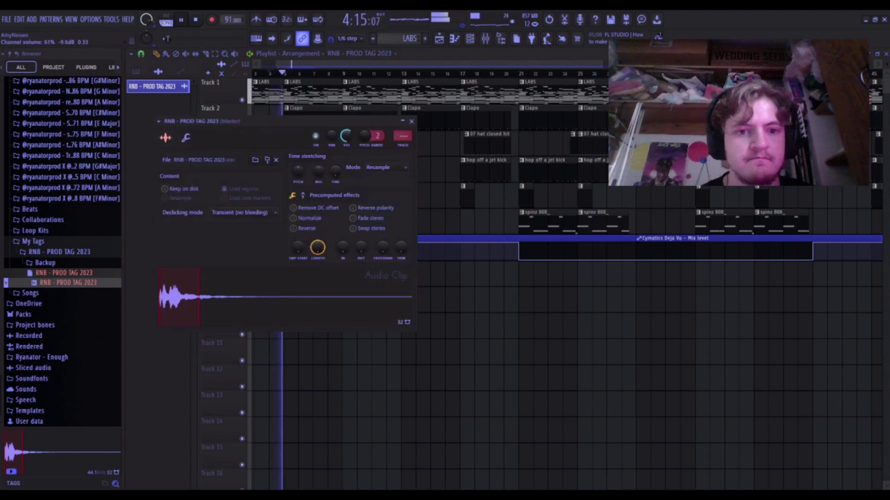
{"action": "left_click_drag", "start_coordinate": [265, 113], "coordinate": [300, 123]}
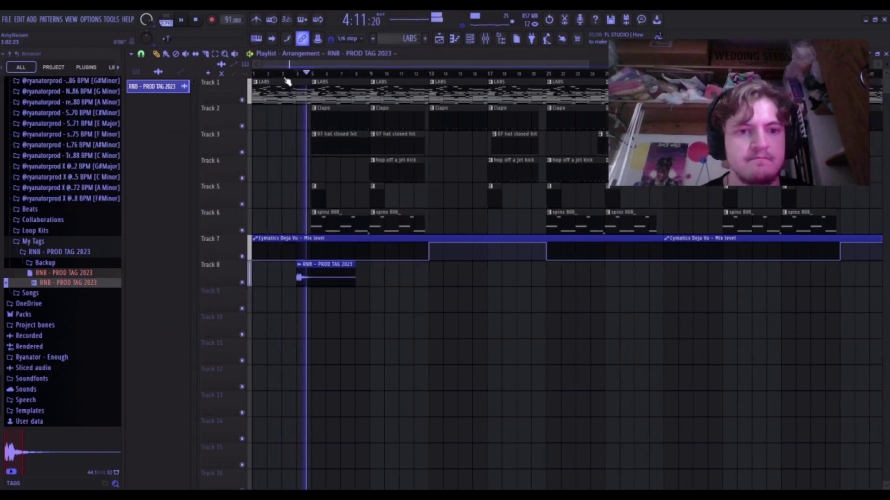
Restart playback from bar 1 and create an automation clip for the Fruity Balance volume on the master.
{"action": "left_click_drag", "start_coordinate": [280, 75], "coordinate": [4, 91]}
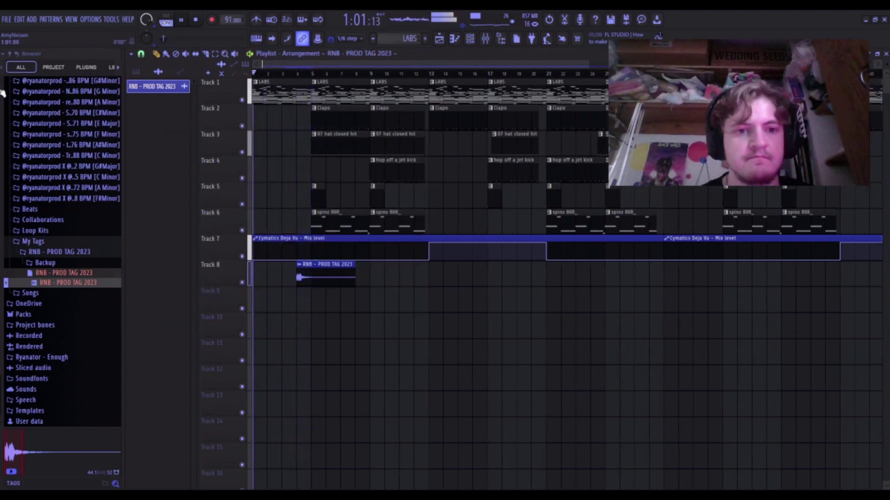
{"action": "left_click", "coordinate": [484, 44]}
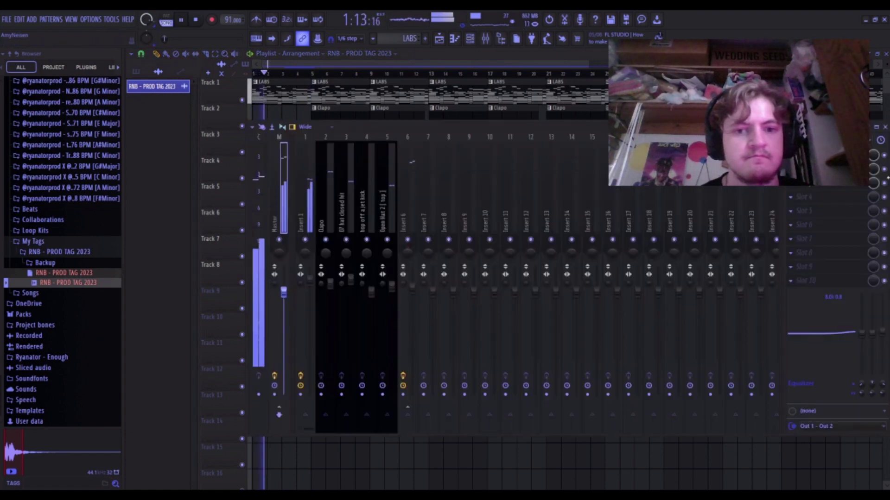
{"action": "left_click", "coordinate": [839, 188]}
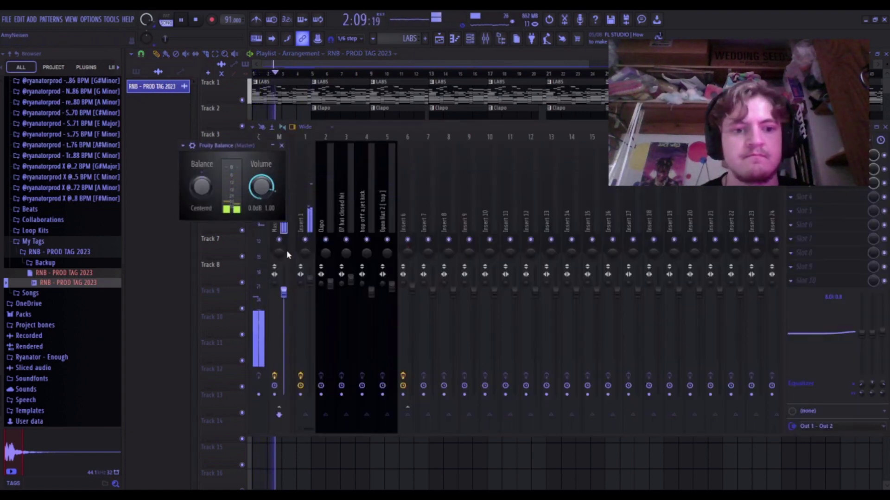
{"action": "right_click", "coordinate": [360, 465]}
Add a point at bar 57 of the master volume automation, pull its end point down for a fade-out, and stop playback.
{"action": "scroll", "coordinate": [784, 303], "scroll_direction": "down", "scroll_amount": 4}
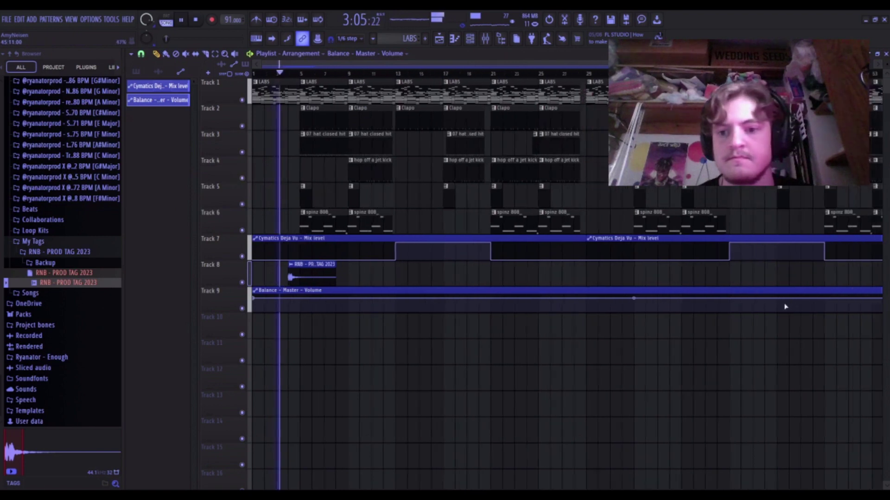
{"action": "scroll", "coordinate": [783, 309], "scroll_direction": "down", "scroll_amount": 1}
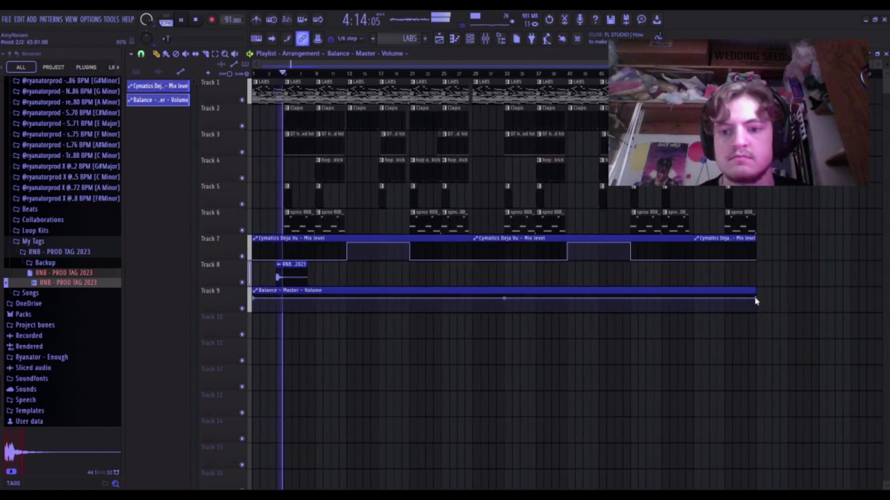
{"action": "right_click", "coordinate": [694, 300]}
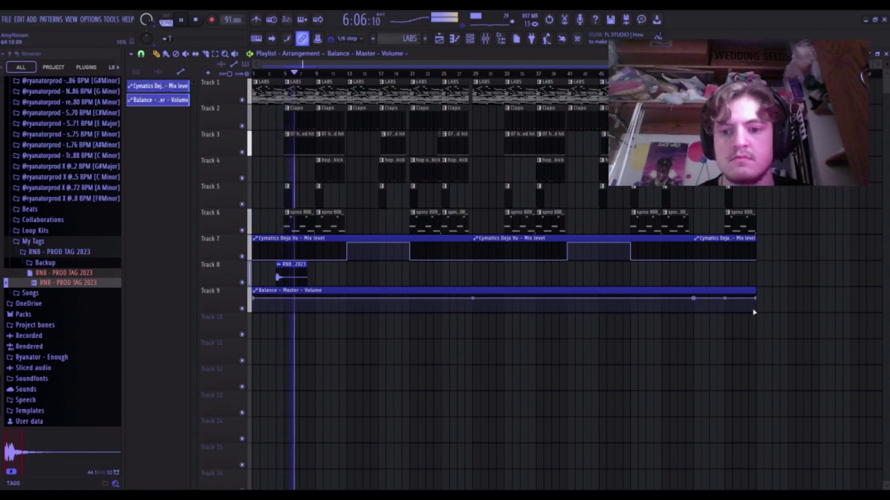
{"action": "left_click_drag", "start_coordinate": [757, 301], "coordinate": [752, 332]}
{"action": "key", "text": "space"}
{"action": "scroll", "coordinate": [298, 104], "scroll_direction": "up", "scroll_amount": 2}
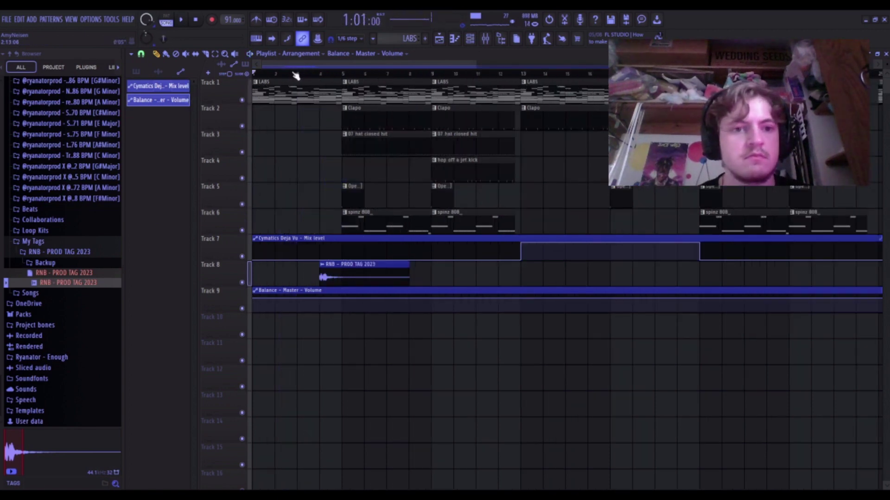
Place the playhead at bar 3, view the LABS pattern's notes in the piano roll, and return to the playlist.
{"action": "scroll", "coordinate": [298, 104], "scroll_direction": "down", "scroll_amount": 1}
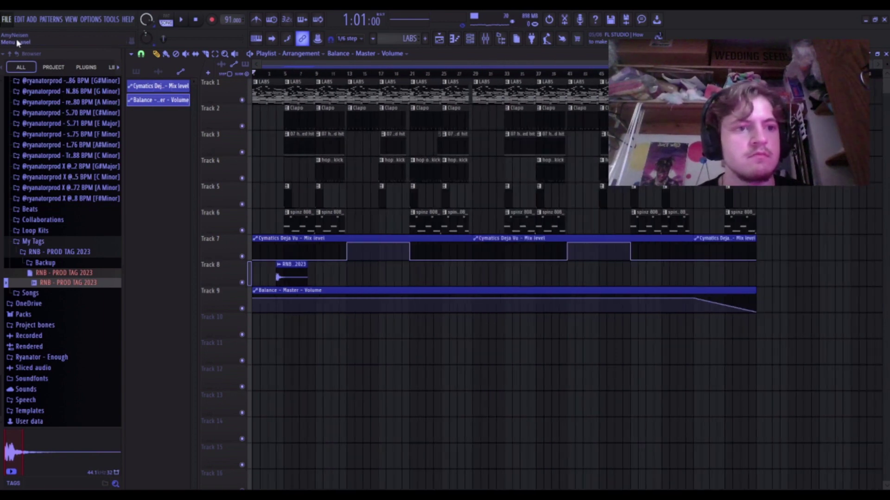
{"action": "left_click", "coordinate": [268, 73]}
{"action": "double_click", "coordinate": [266, 89]}
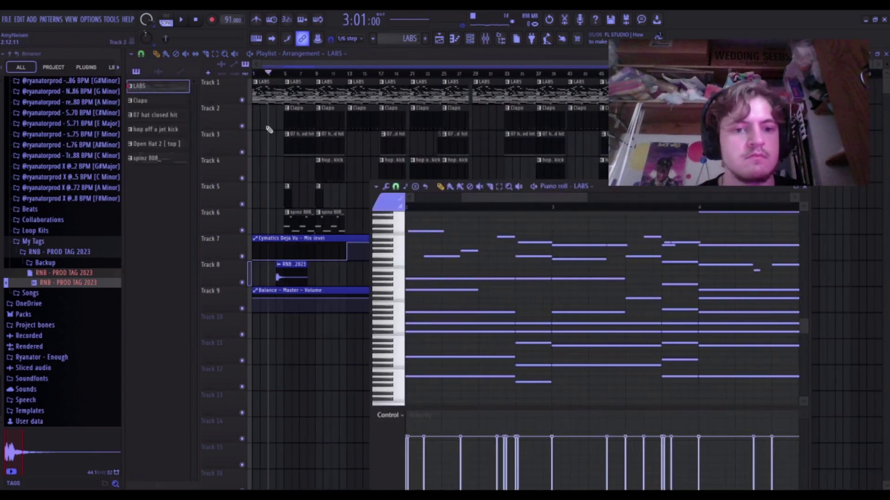
{"action": "left_click", "coordinate": [799, 187]}
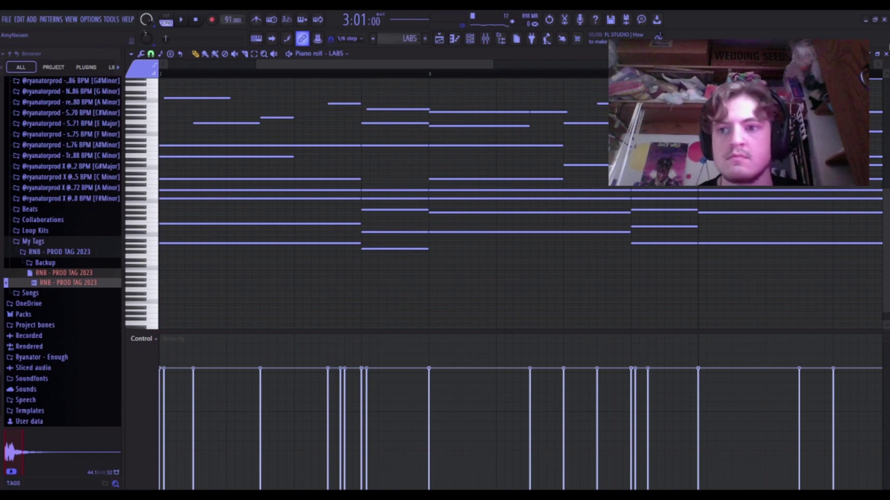
{"action": "left_click", "coordinate": [885, 56]}
{"action": "left_click", "coordinate": [884, 55]}
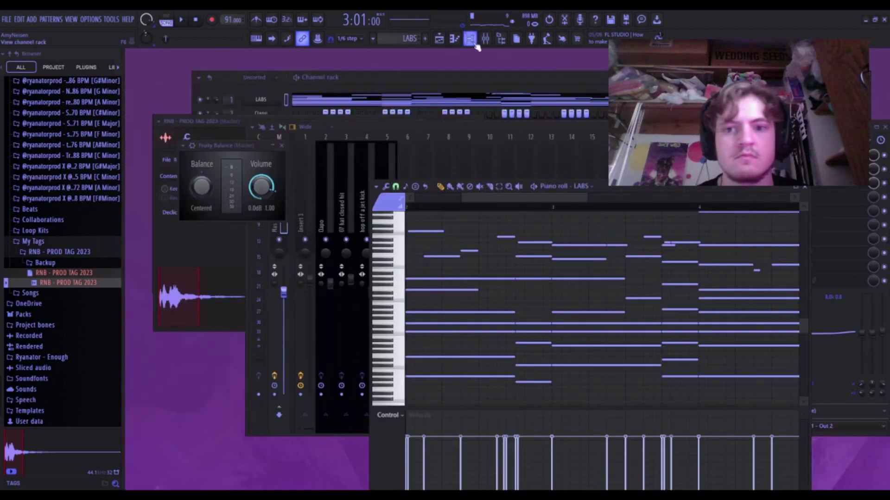
{"action": "left_click", "coordinate": [441, 43]}
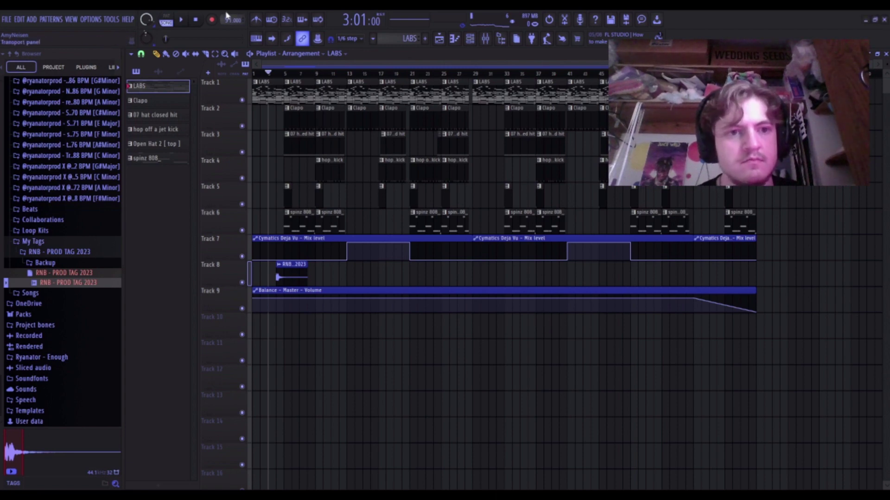
Set the project tempo to 89 BPM while auditioning the arrangement around bar 5, and restart playback from bar 1.
{"action": "key", "text": "space"}
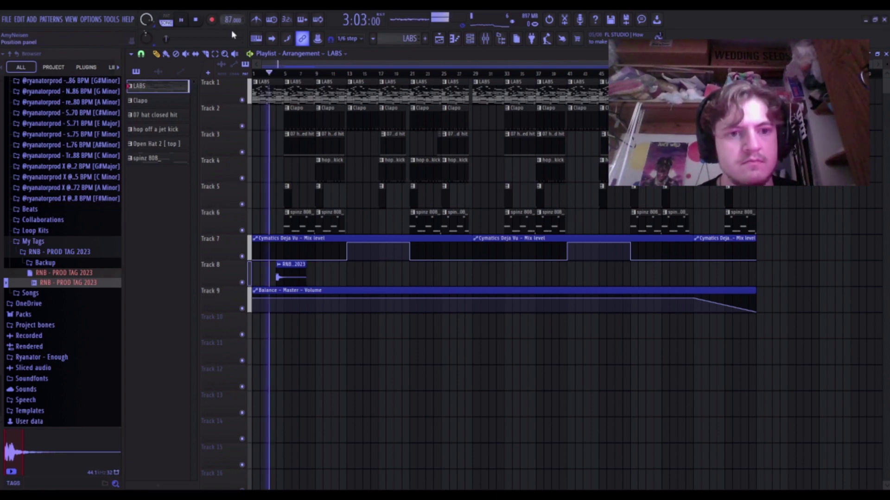
{"action": "left_click", "coordinate": [286, 75]}
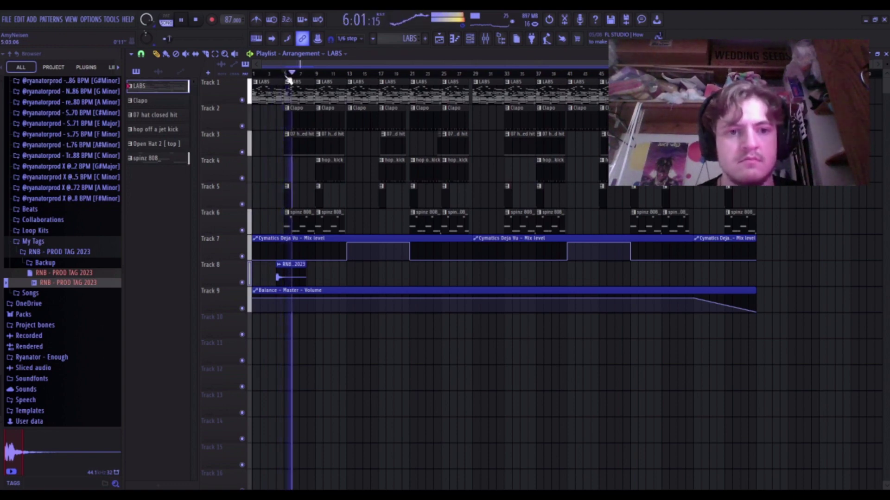
{"action": "left_click_drag", "start_coordinate": [227, 20], "coordinate": [228, 16]}
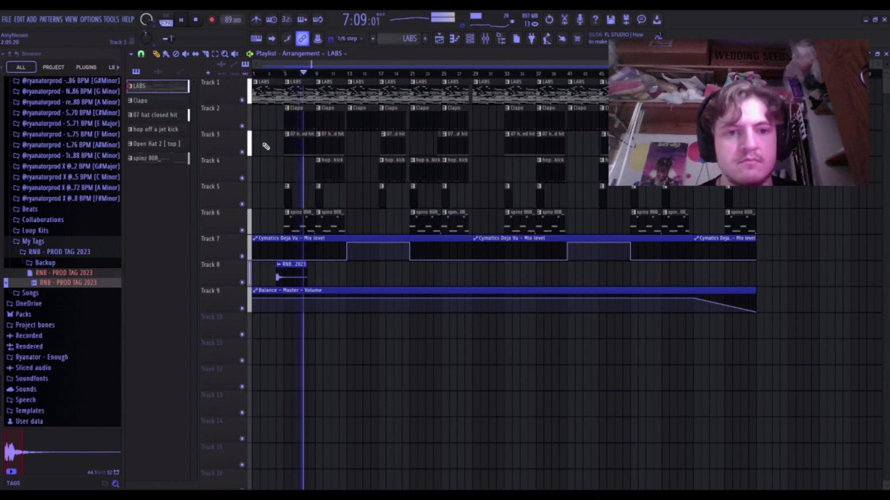
{"action": "left_click", "coordinate": [254, 75]}
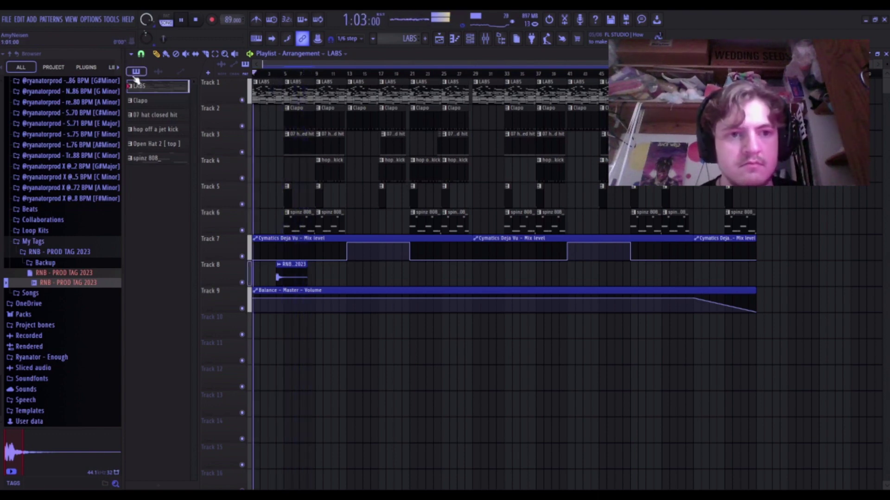